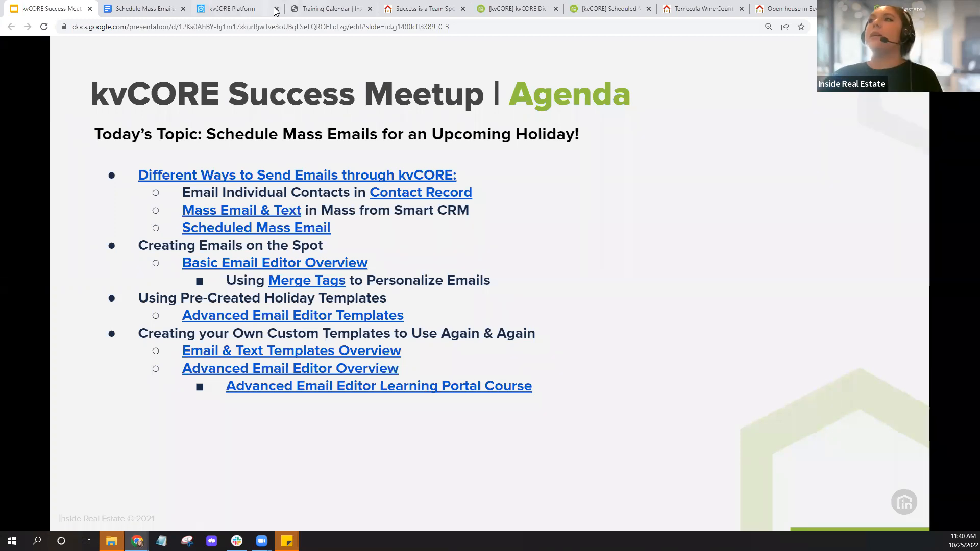
- Switch from the Google Slides agenda to the kvCORE Platform dashboard tab
left_click(226, 7)
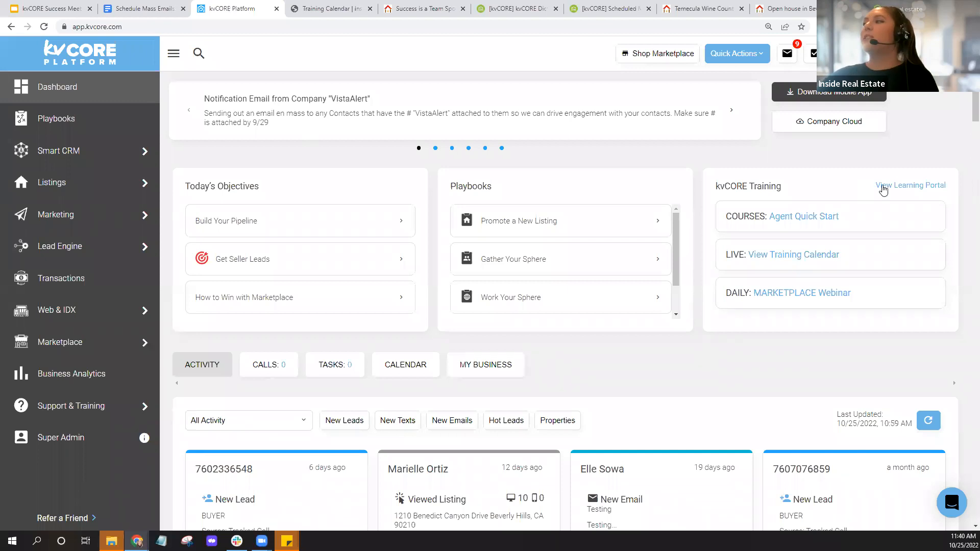
- Bring up the 'Schedule Mass Emails for an Upcoming Holiday!' Google Doc handout
left_click(916, 189)
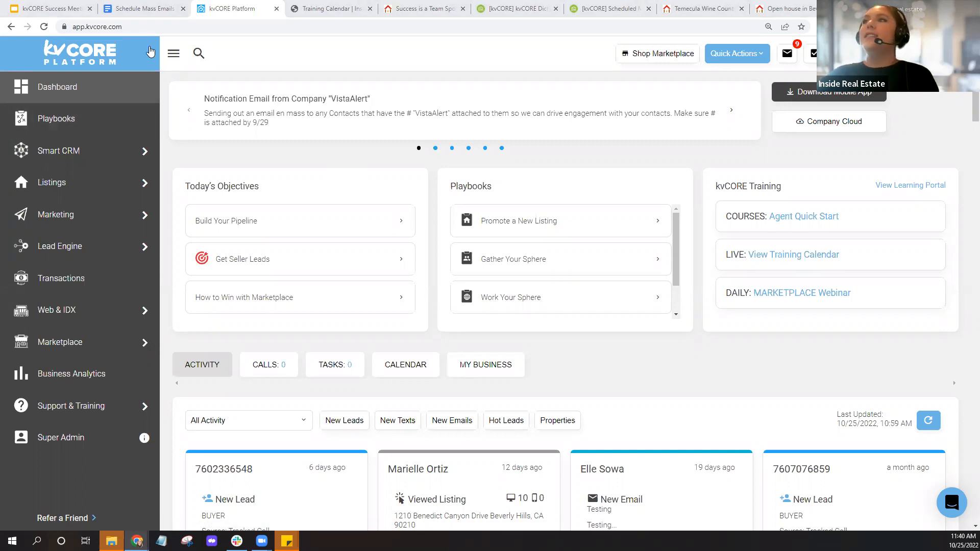
left_click(144, 11)
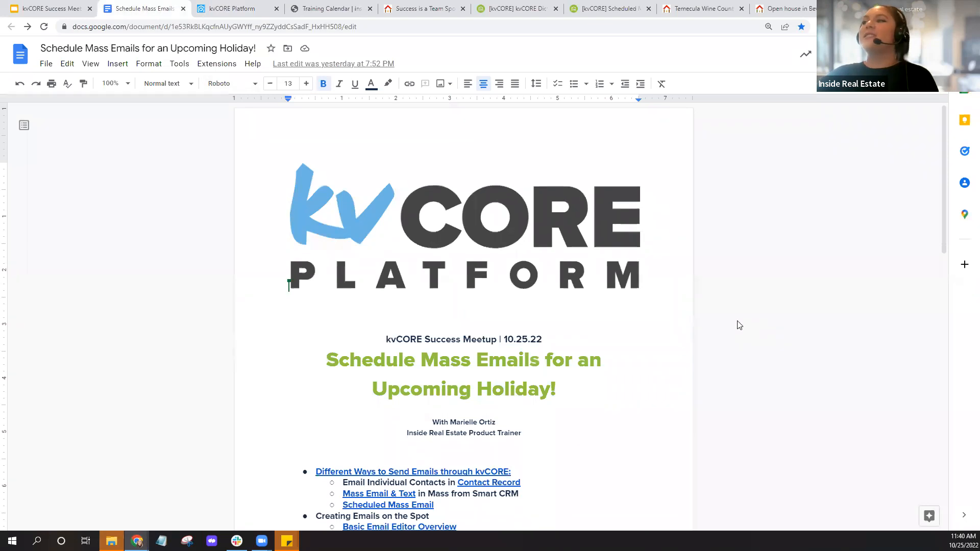
- Scroll the handout to the YOUR CHALLENGE section, then show the 'Success is a Team Sport' website
scroll(739, 325, "down", 5)
scroll(740, 326, "down", 4)
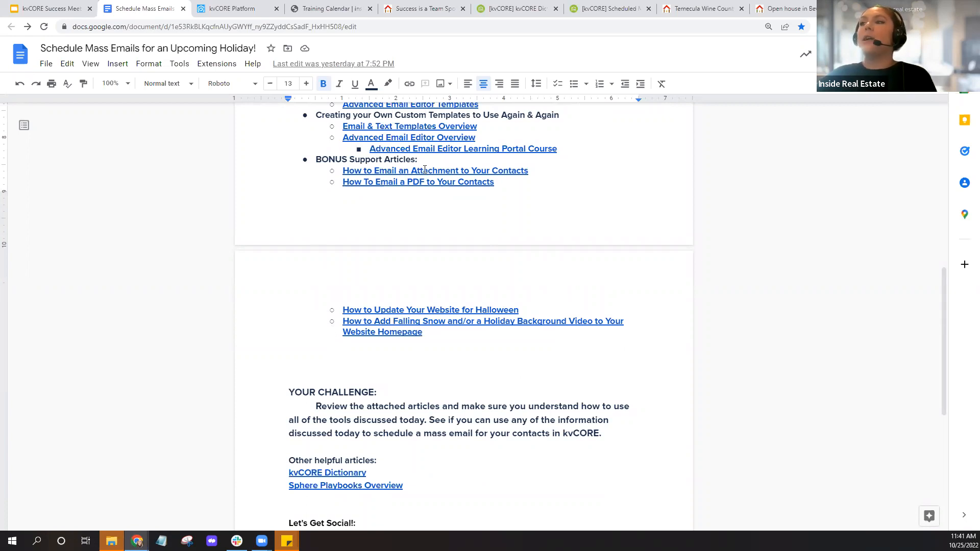
left_click(431, 8)
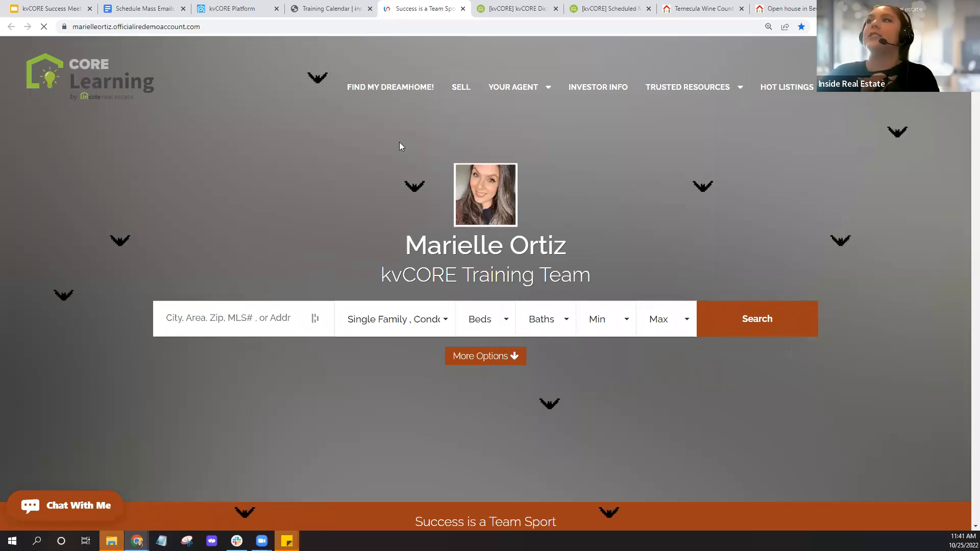
- Return from the agent's bat-themed website to the kvCORE Platform dashboard
left_click(248, 7)
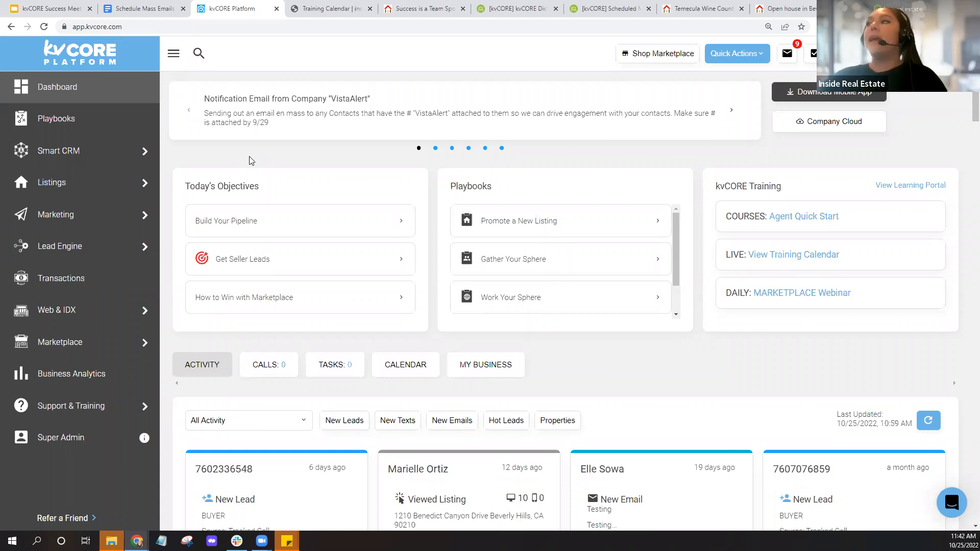
- Start a Quick Actions single email, discard it, then show the pumpkin-themed agent website
left_click(754, 54)
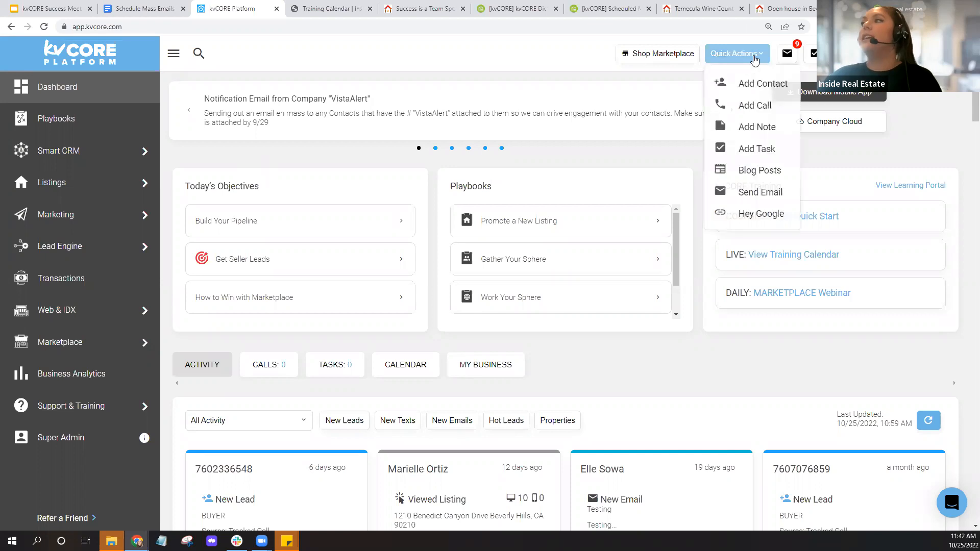
left_click(749, 192)
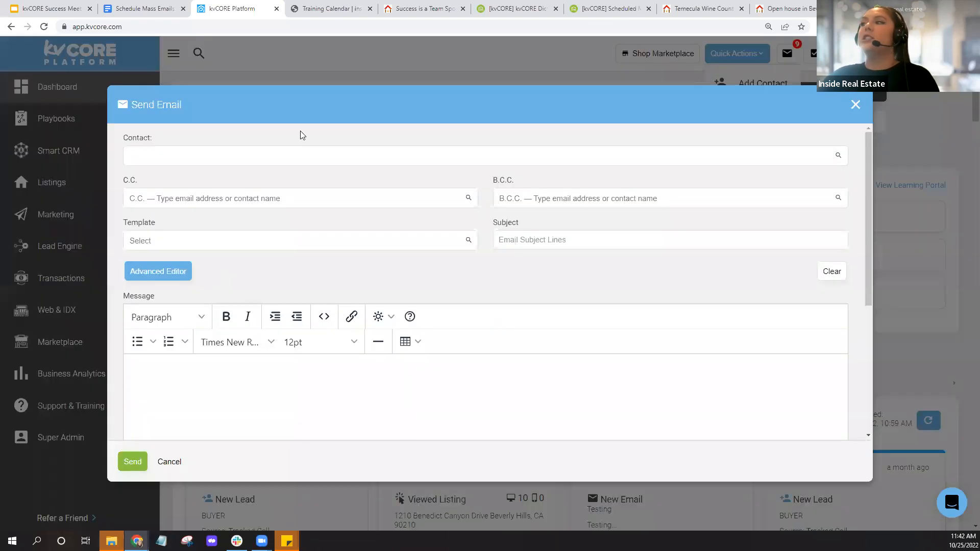
left_click(194, 158)
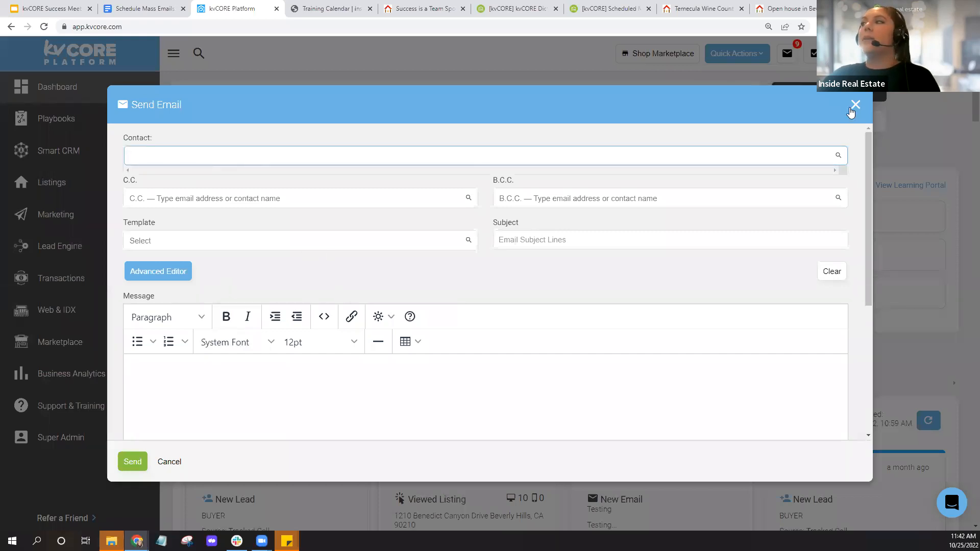
left_click(854, 105)
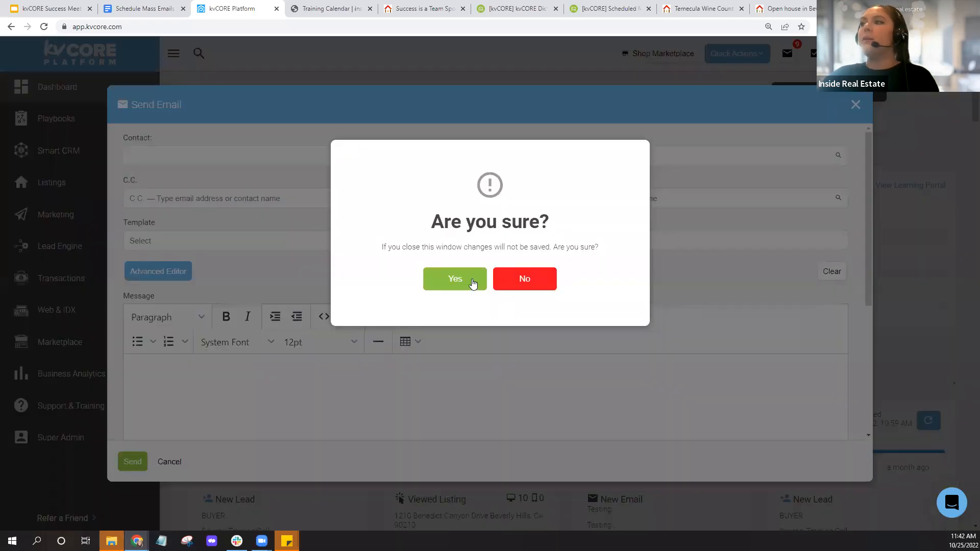
left_click(472, 281)
scroll(590, 331, "down", 5)
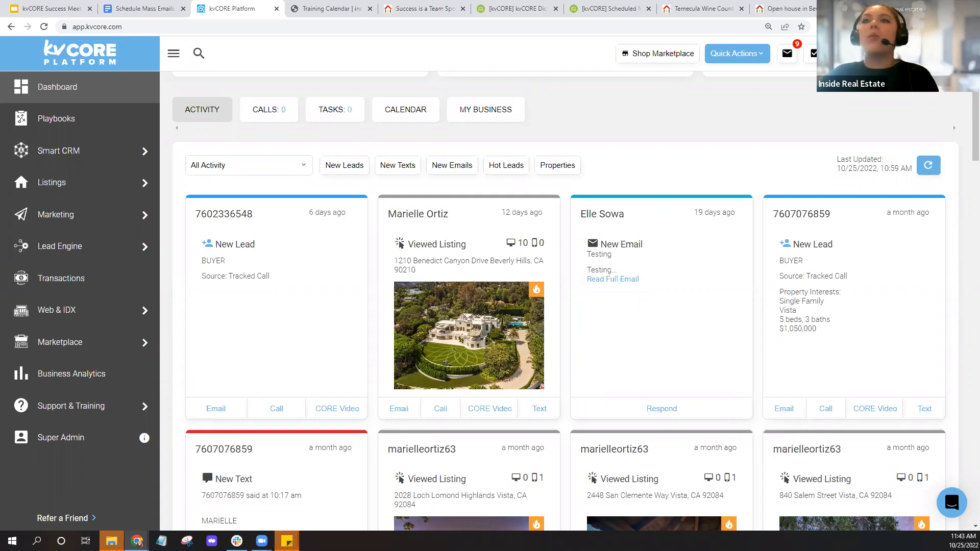
left_click(423, 9)
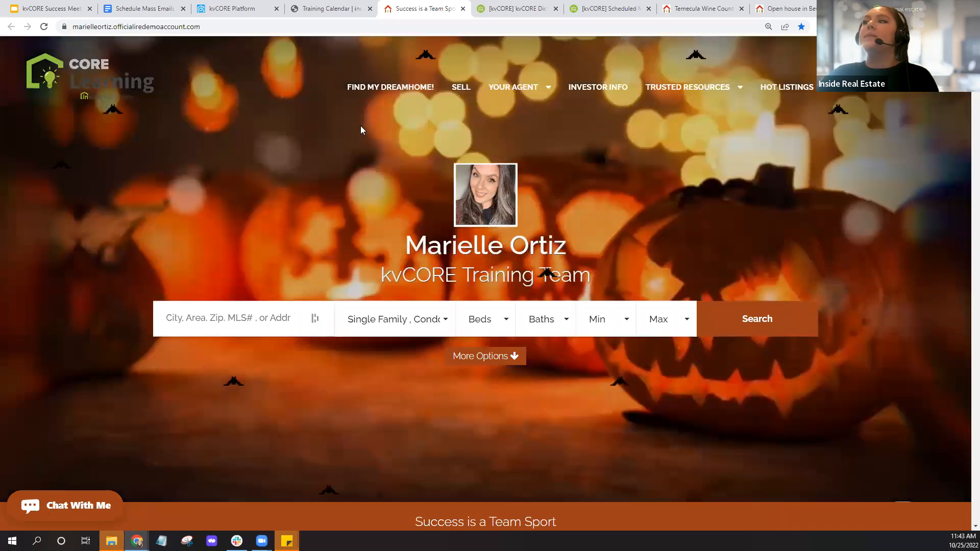
- Copy the handout document's web address and go back to the agent's Halloween website
left_click(152, 7)
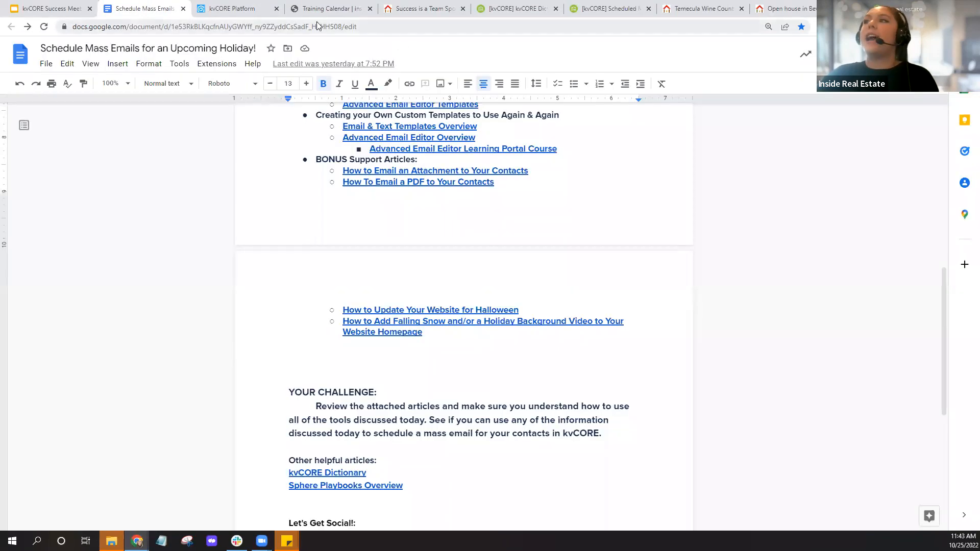
left_click(264, 28)
right_click(265, 29)
left_click(316, 84)
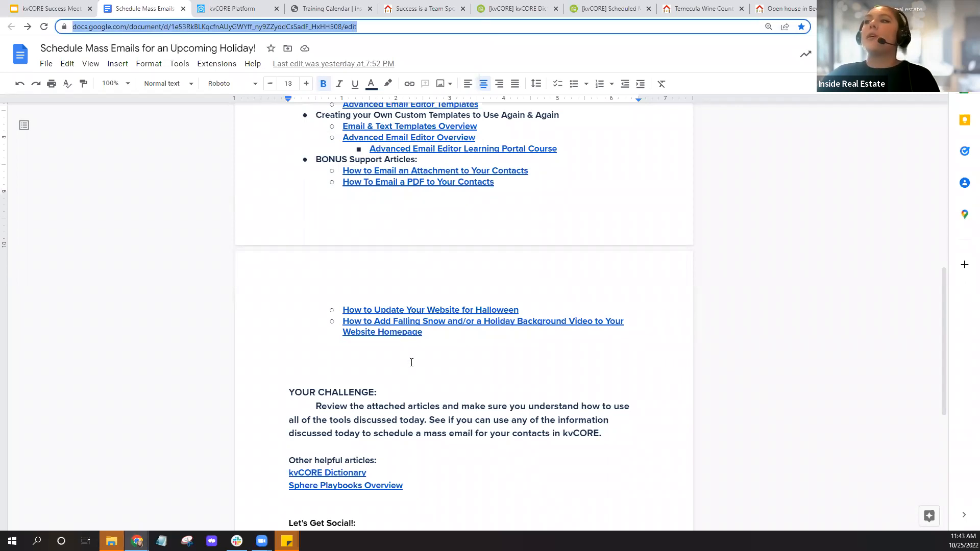
key("ctrl")
key("ctrl")
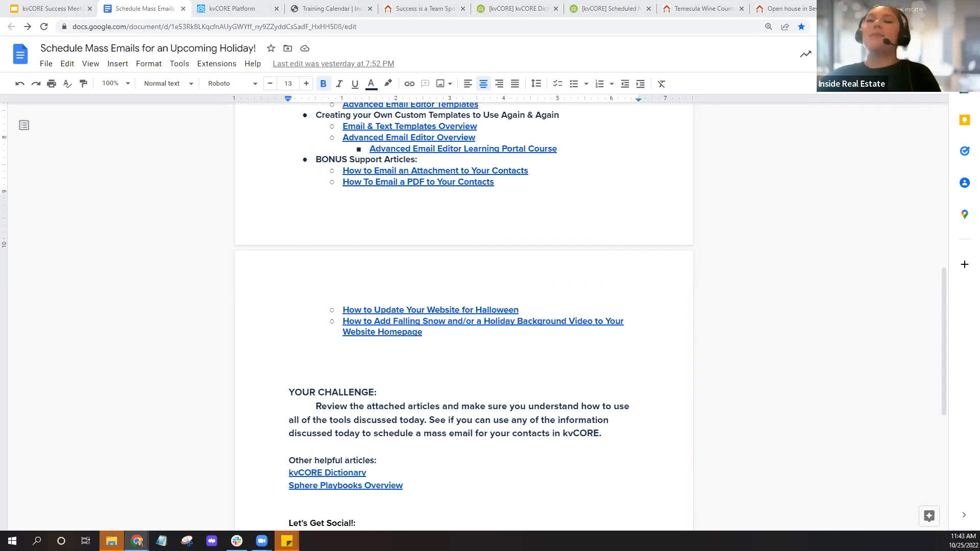
left_click(392, 16)
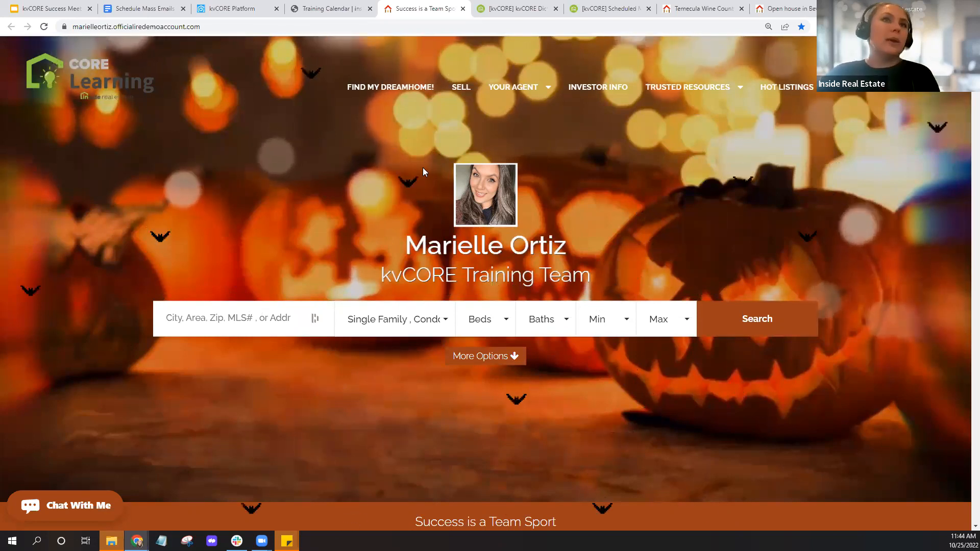
- Return from the agent's Halloween website to the kvCORE dashboard activity feed
left_click(240, 9)
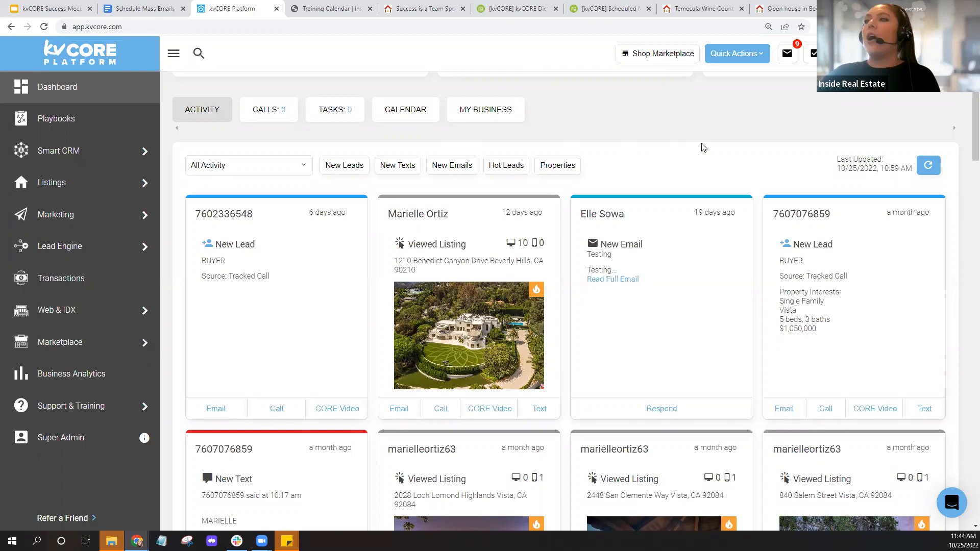
- Open the Smart CRM contacts list, view the second contact's record, and close it
mouse_move(49, 321)
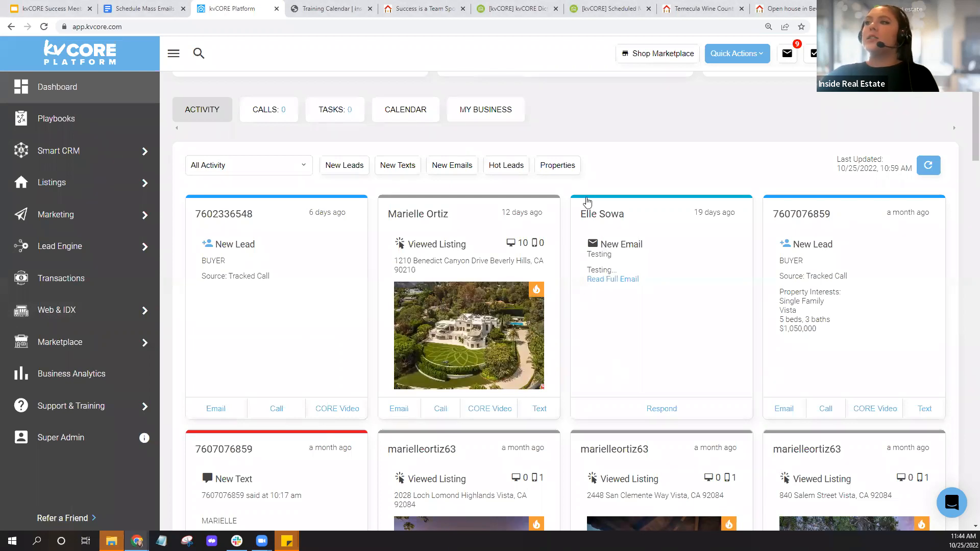
scroll(586, 184, "up", 5)
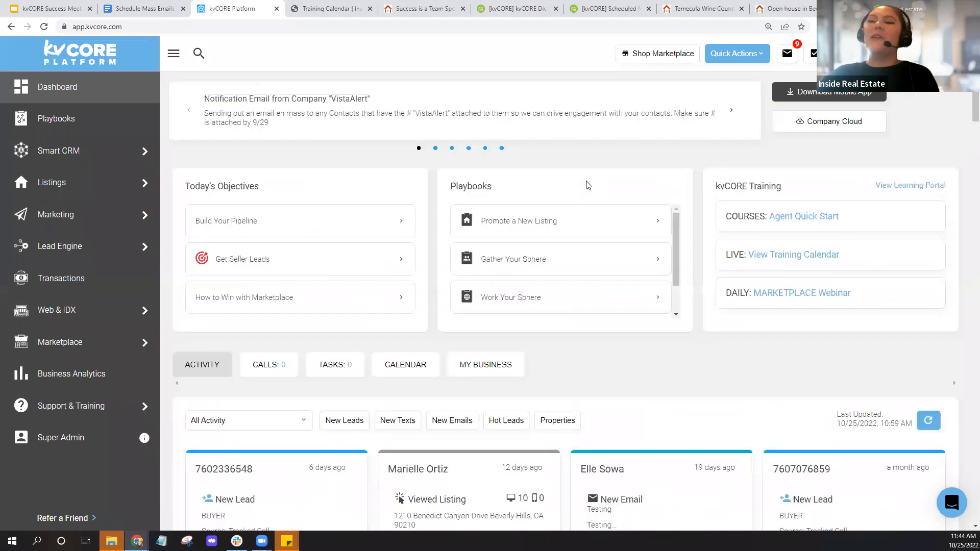
left_click(49, 162)
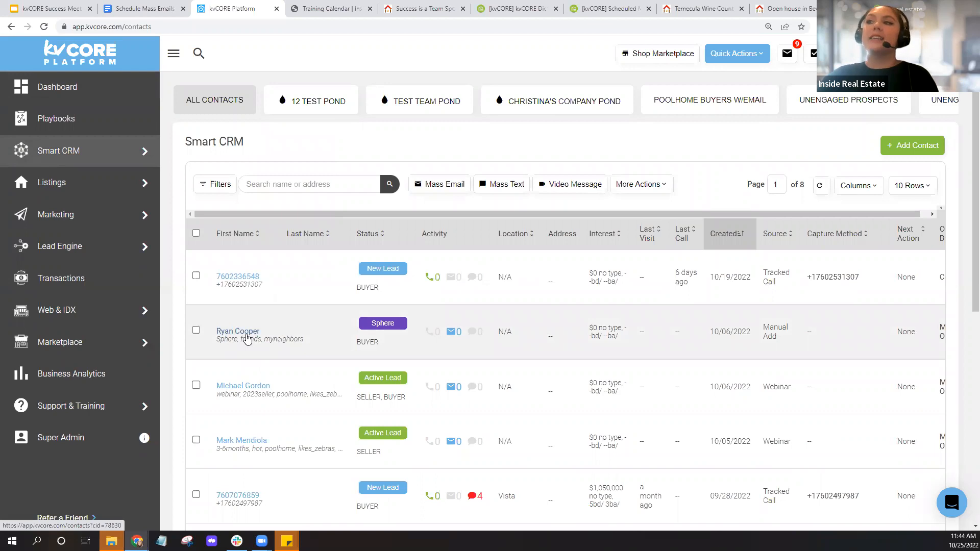
left_click(245, 335)
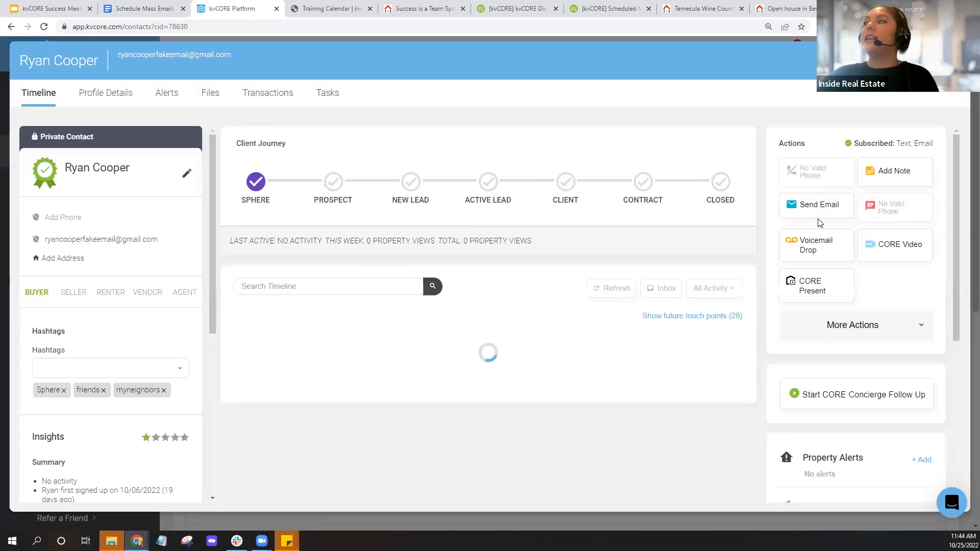
left_click(819, 214)
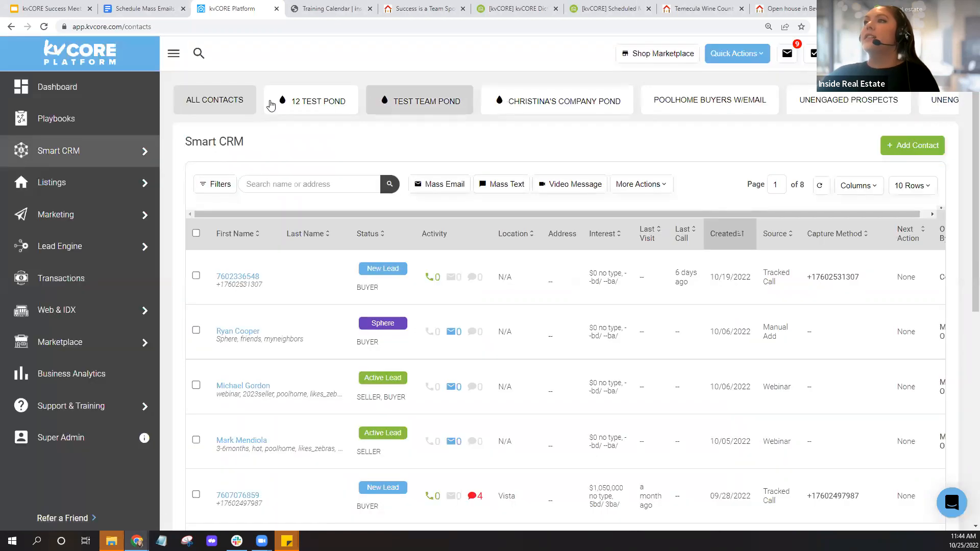
- Search the contacts for a contact's full name, then dismiss the suggestions and close the search
left_click(200, 54)
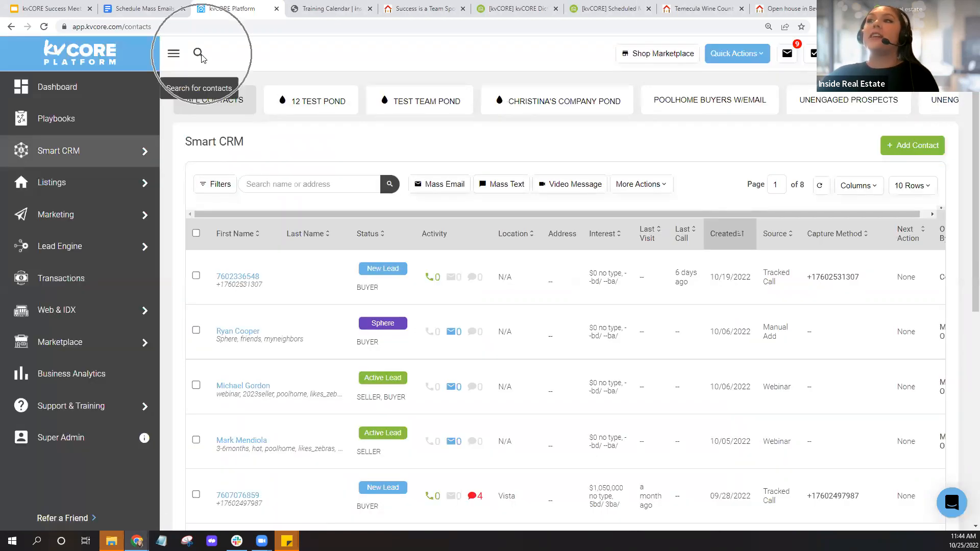
left_click(201, 59)
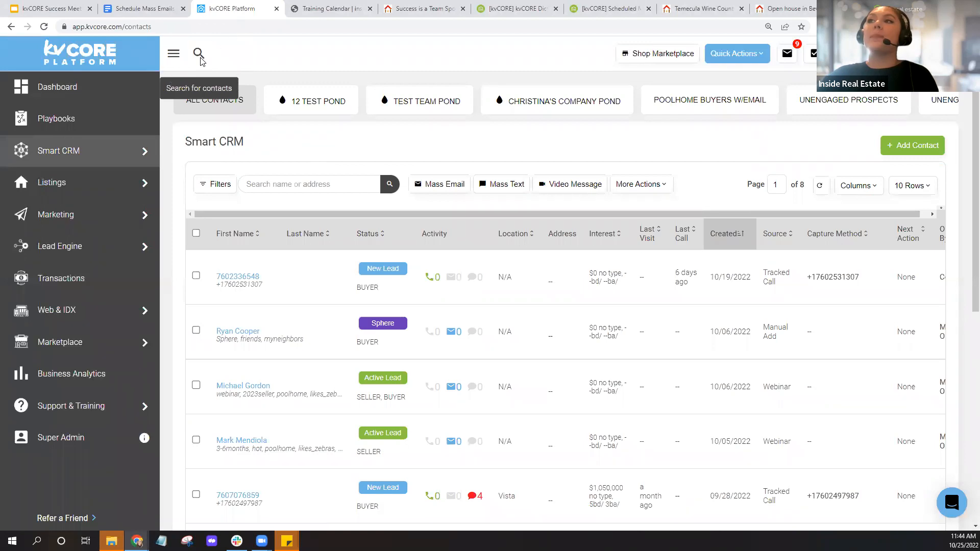
left_click(201, 59)
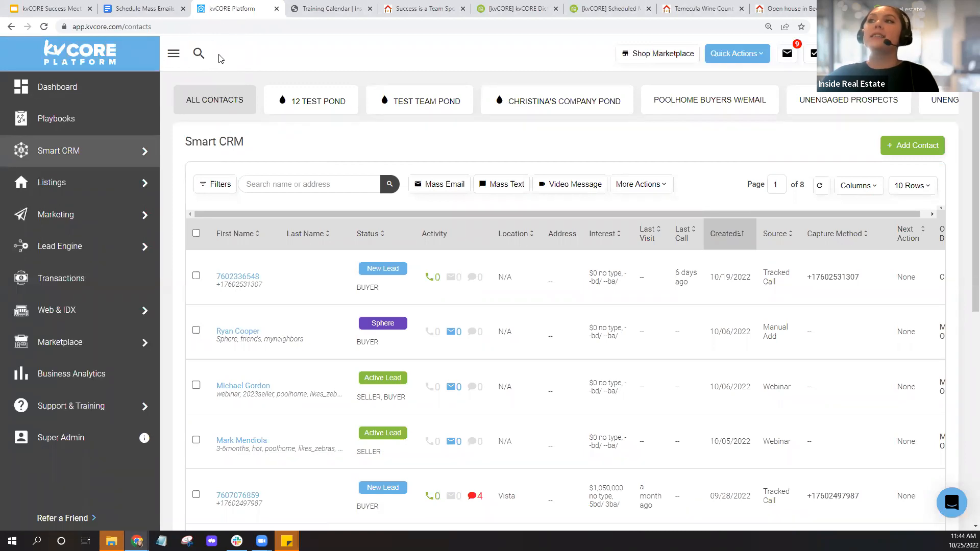
left_click(200, 53)
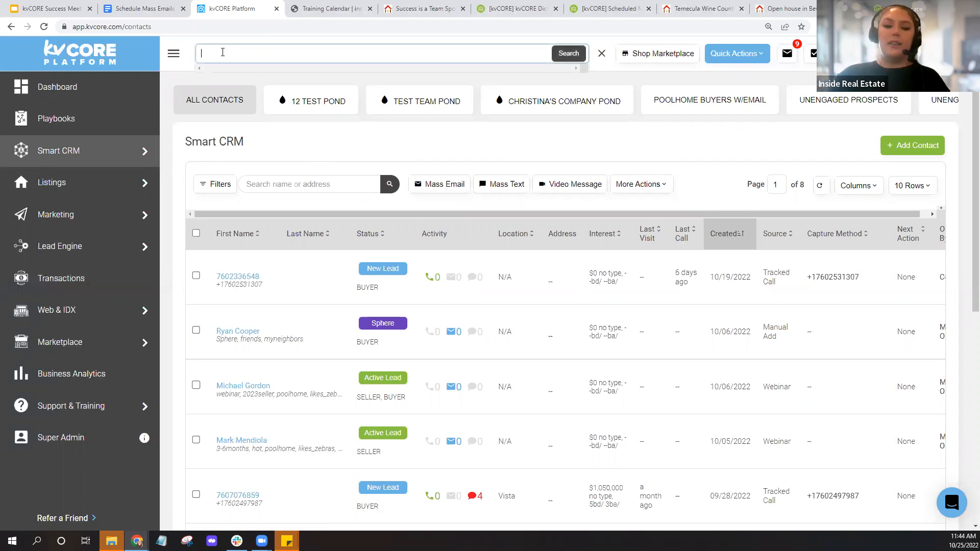
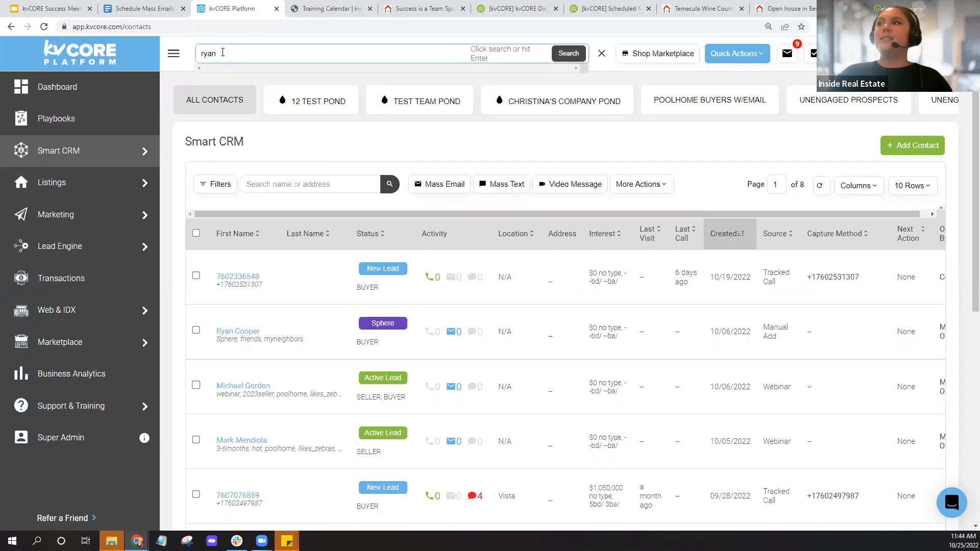
key("Return")
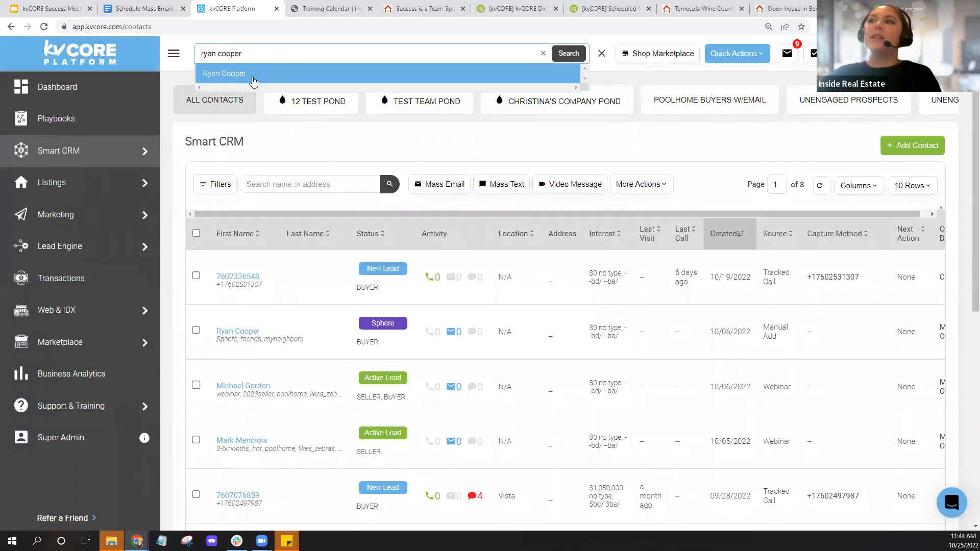
left_click(450, 151)
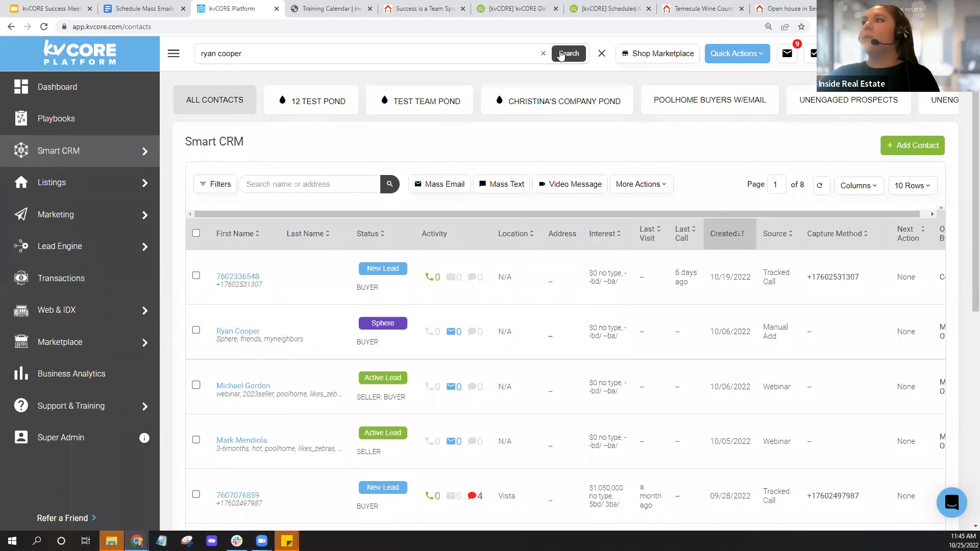
left_click(601, 53)
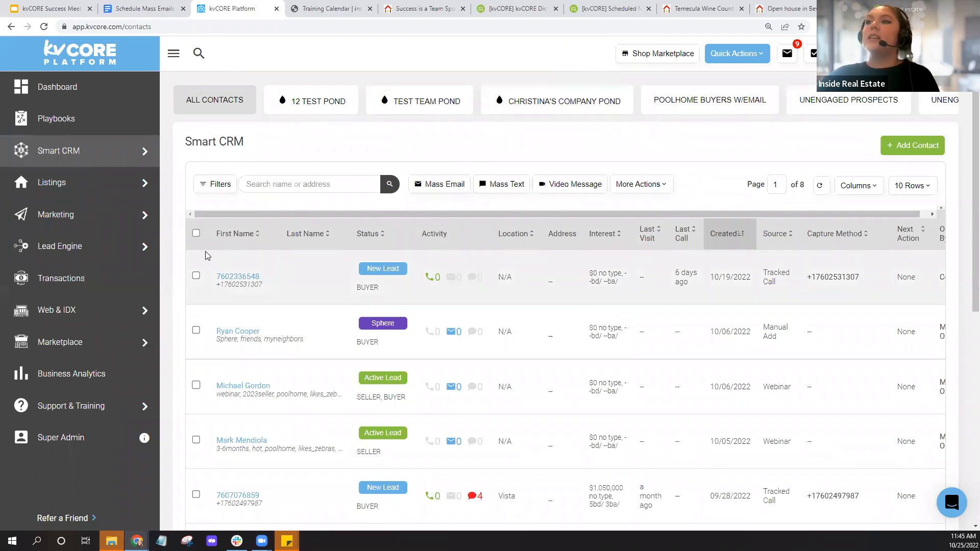
- Select all ten contacts on the current Smart CRM page with the header checkbox
left_click(195, 233)
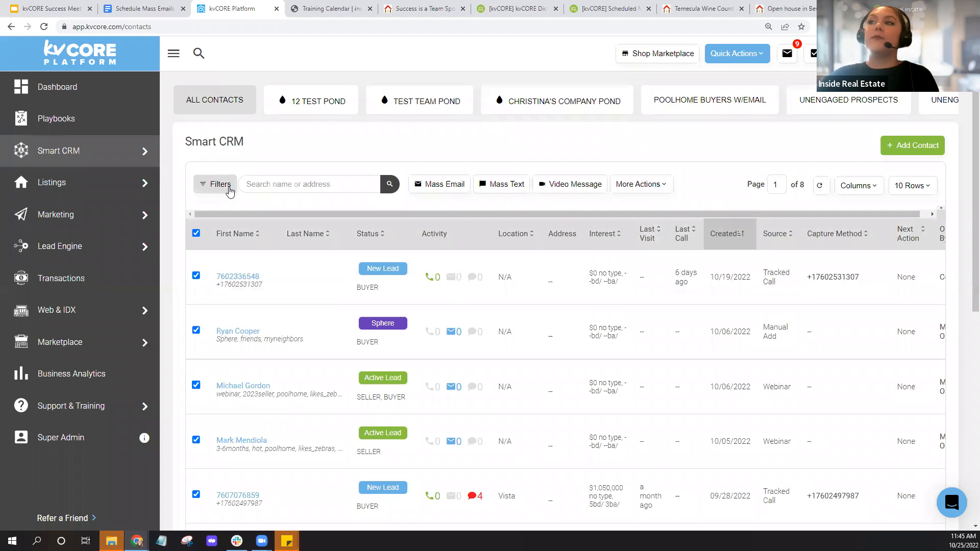
key("ctrl")
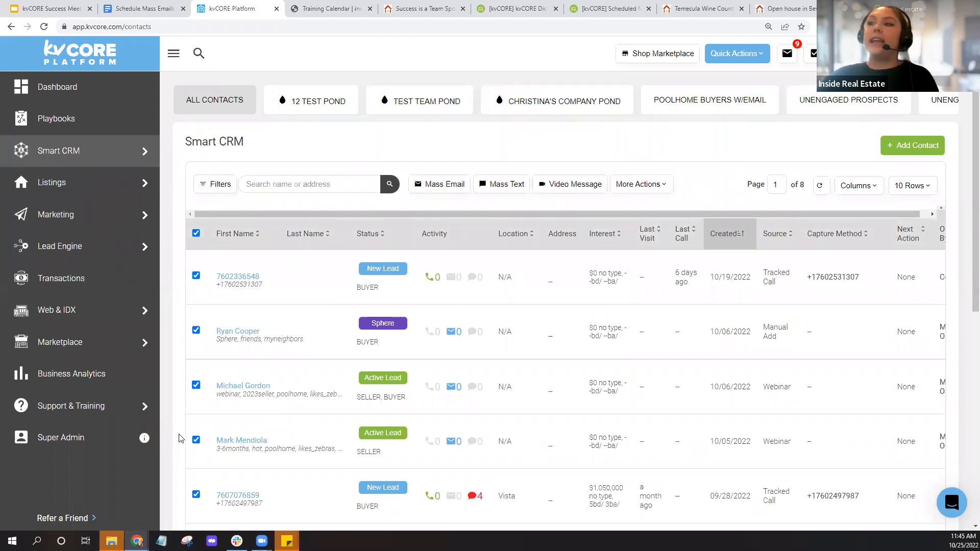
key("ctrl")
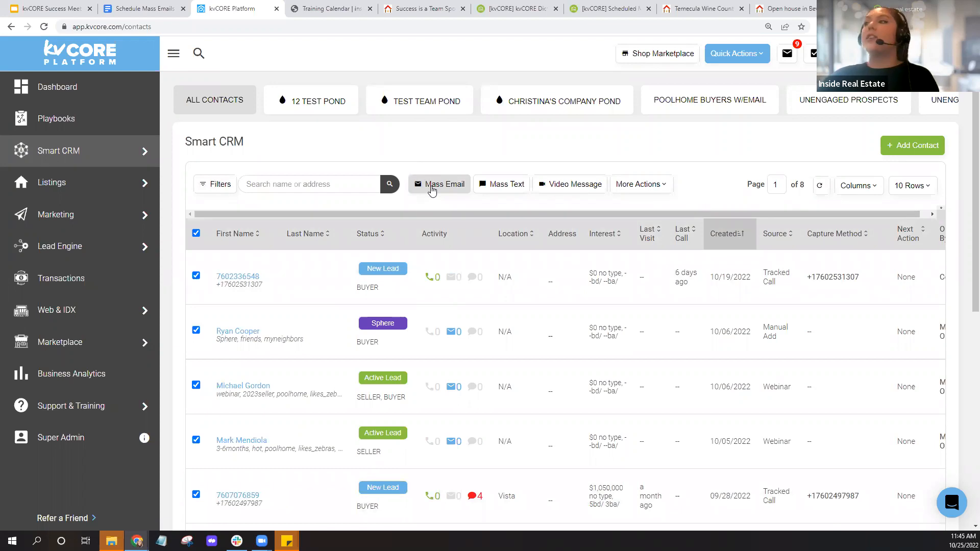
key("ctrl")
key("ctrl")
key("ctrl")
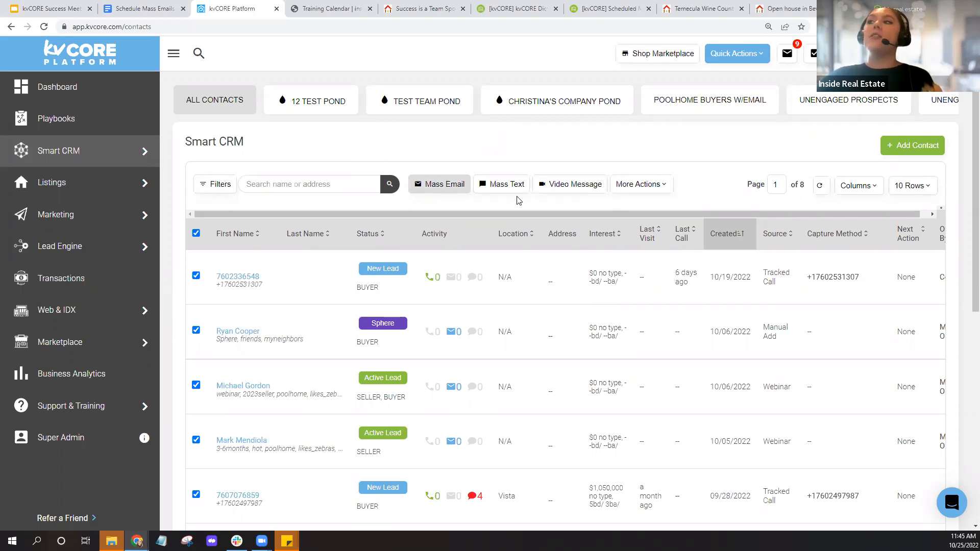
mouse_move(79, 224)
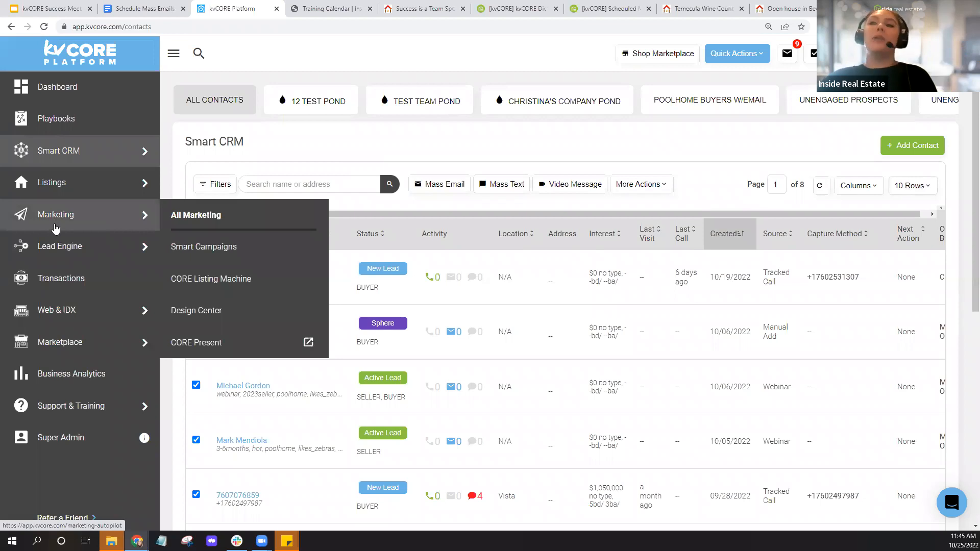
- Open Scheduled Mass Emails from the Marketing page and start a new Schedule an Email form
left_click(56, 228)
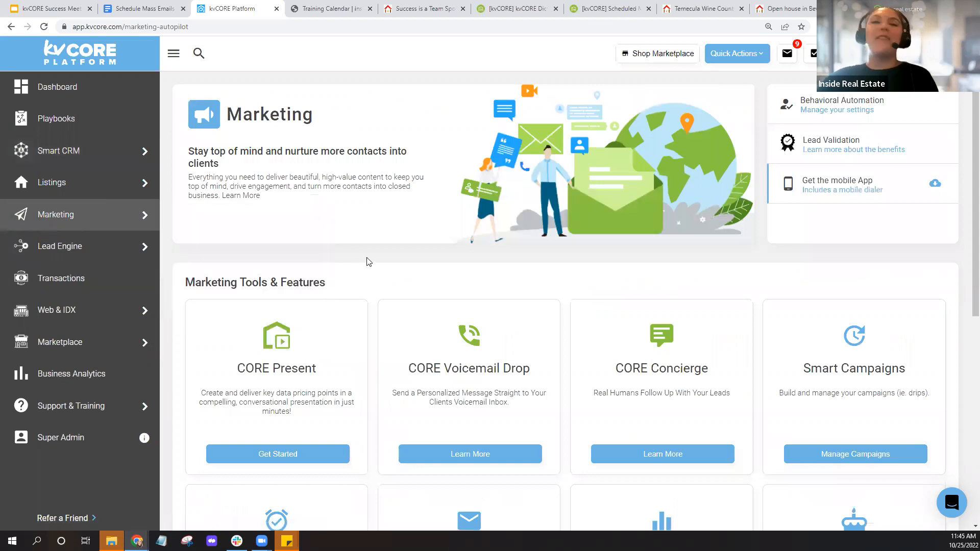
scroll(380, 254, "down", 7)
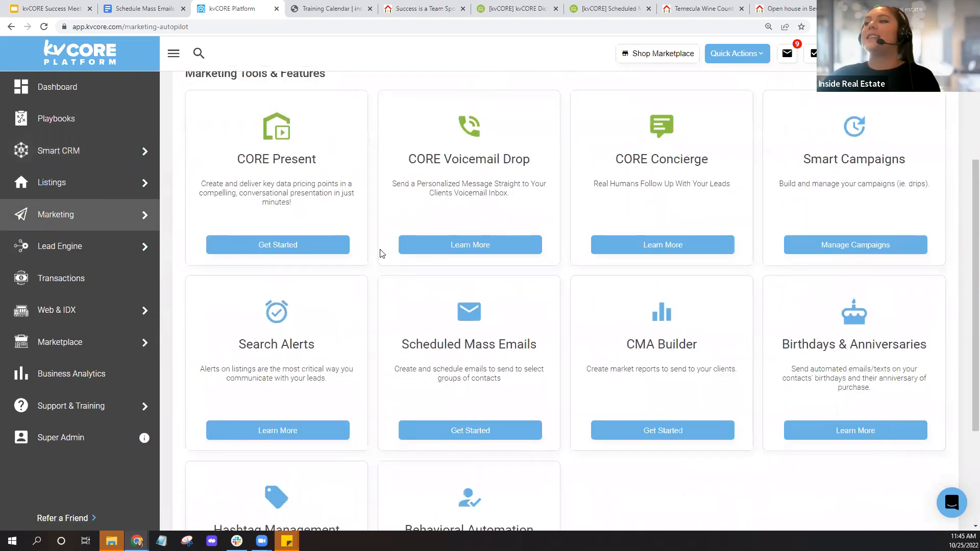
left_click(479, 211)
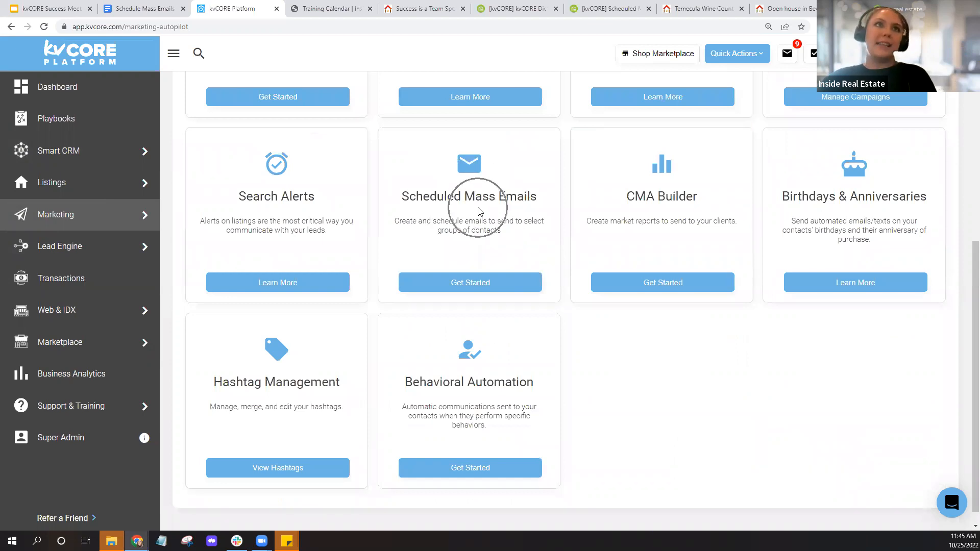
left_click(494, 291)
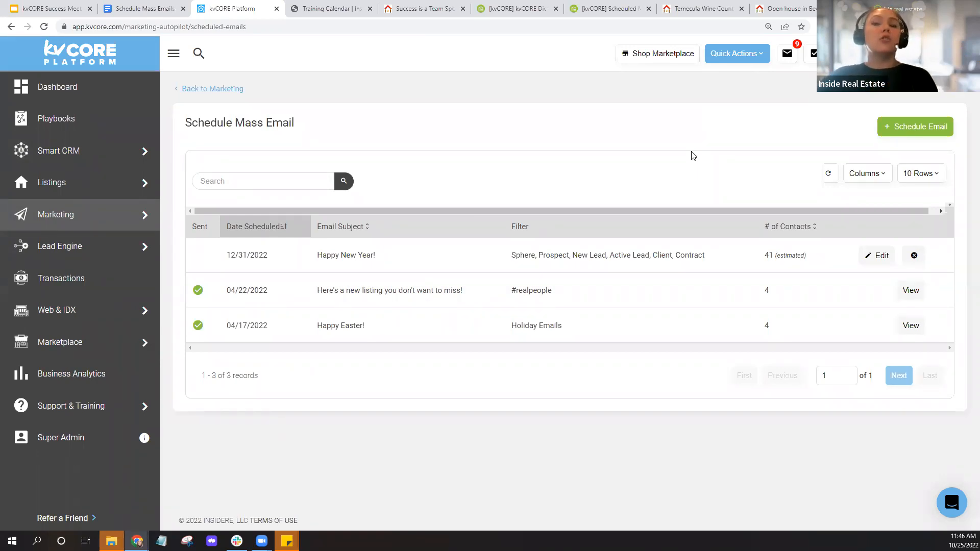
left_click(893, 131)
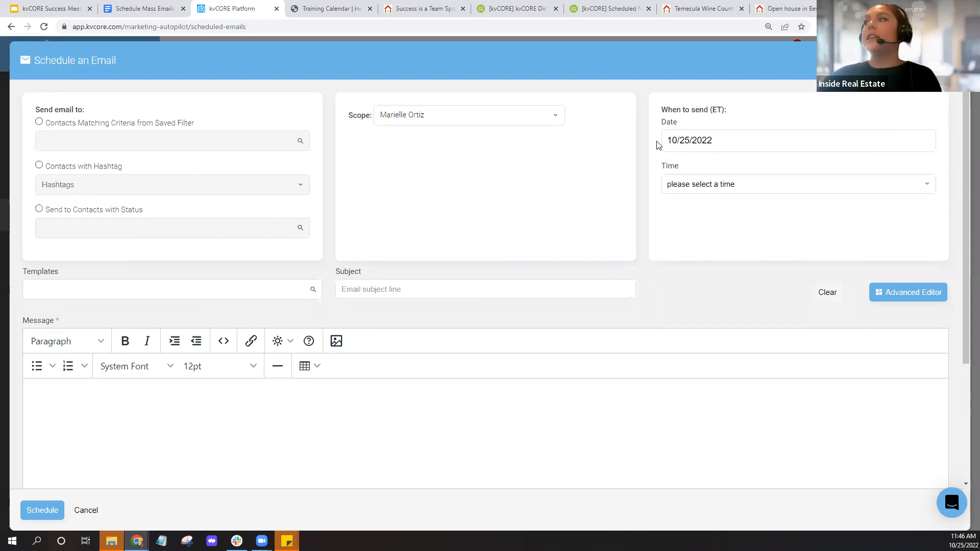
- Pick October 30, 2022 as the new scheduled email's send date
left_click(729, 144)
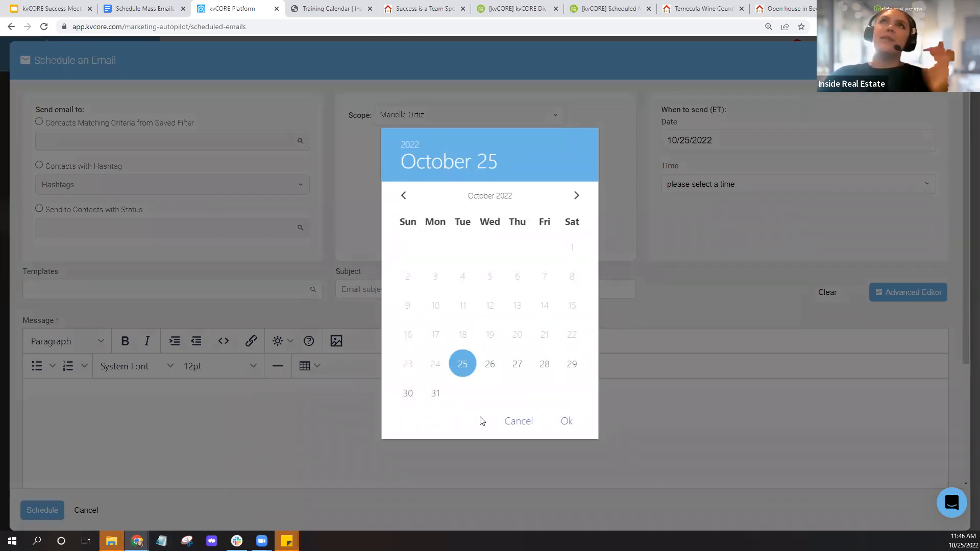
left_click(436, 403)
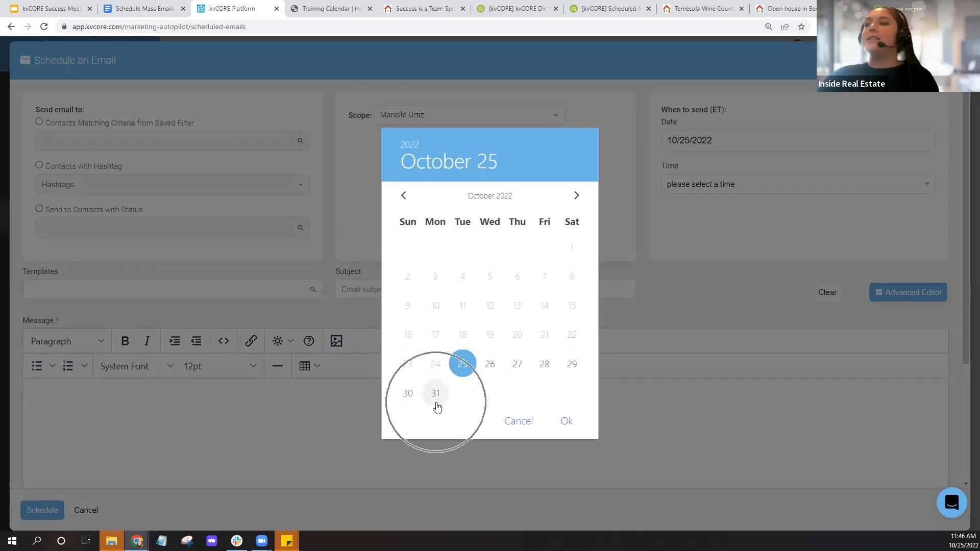
left_click(408, 394)
left_click(575, 197)
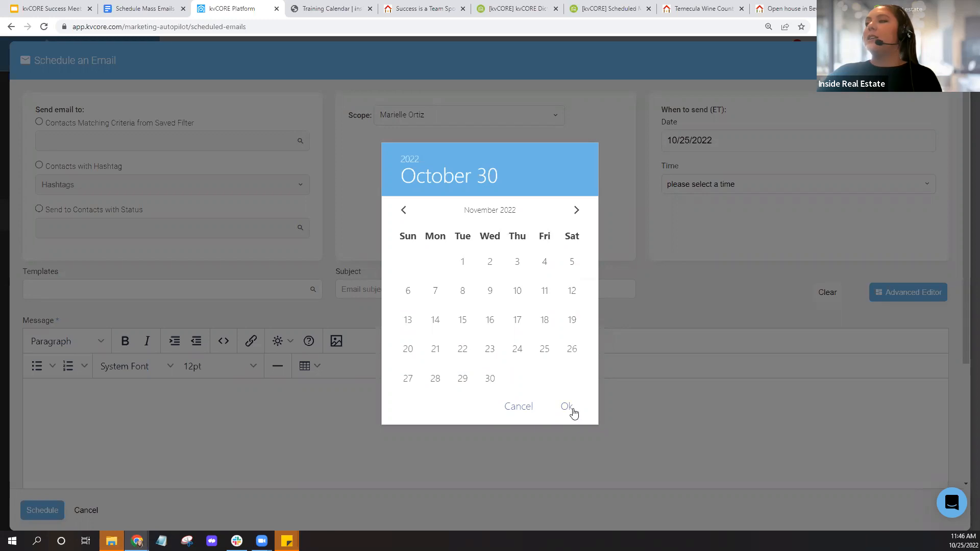
left_click(404, 212)
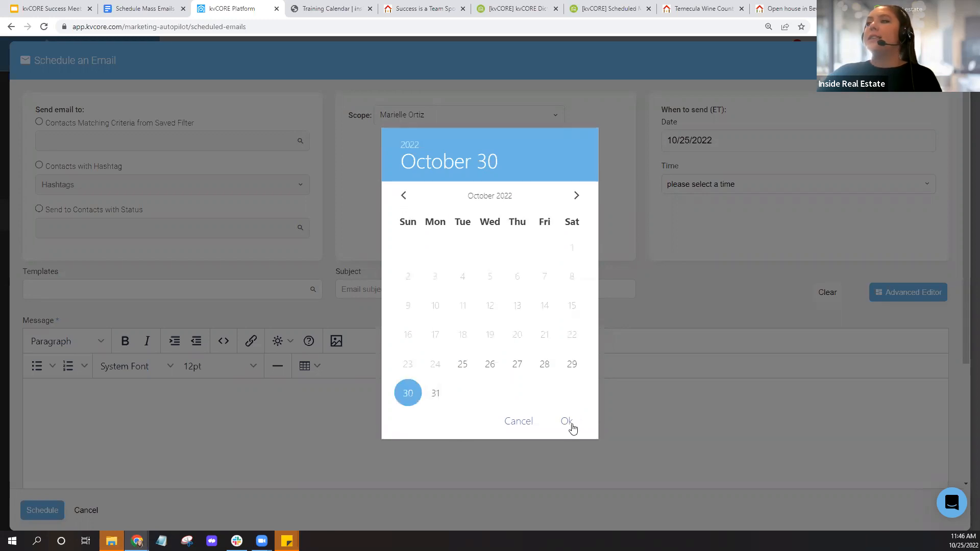
left_click(571, 424)
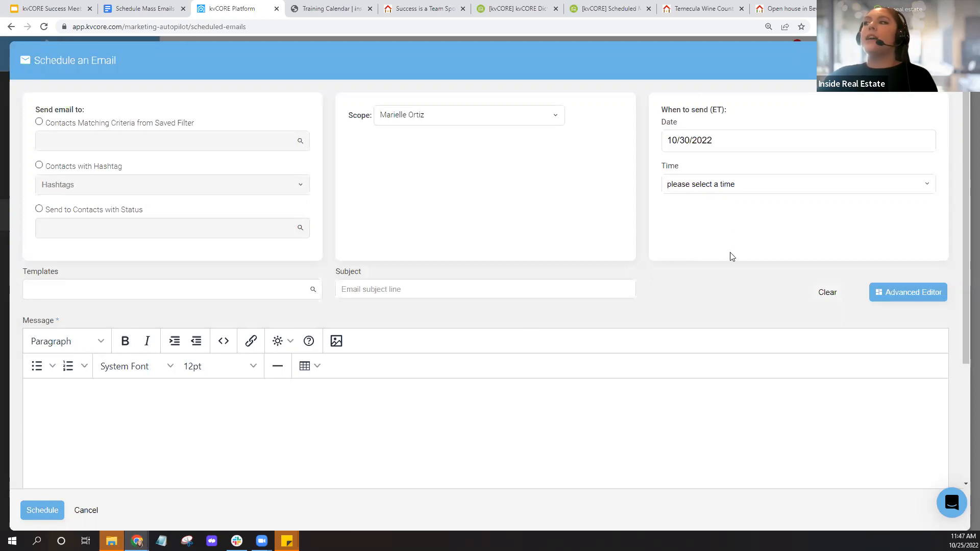
- Keep the 10/30/2022 send date and bring up the send-time options
left_click(40, 516)
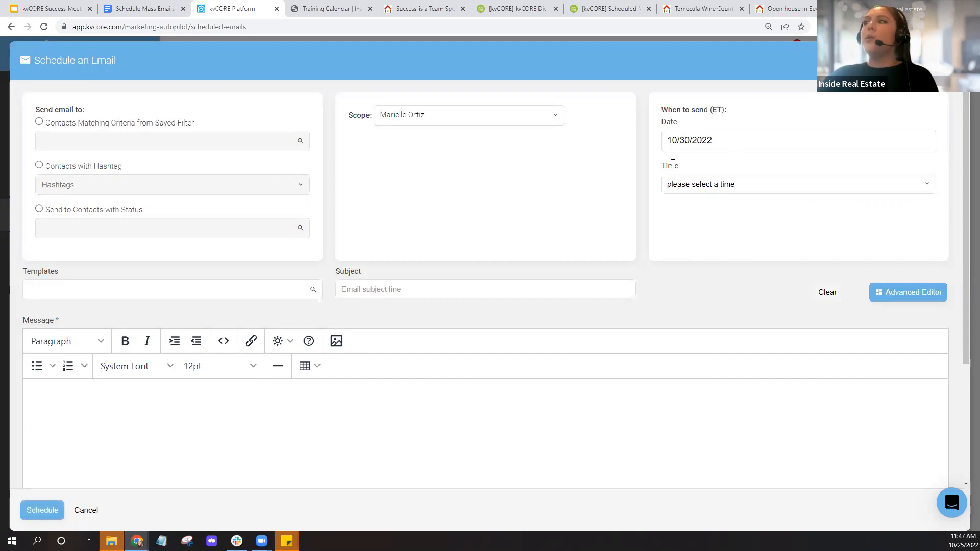
left_click(751, 140)
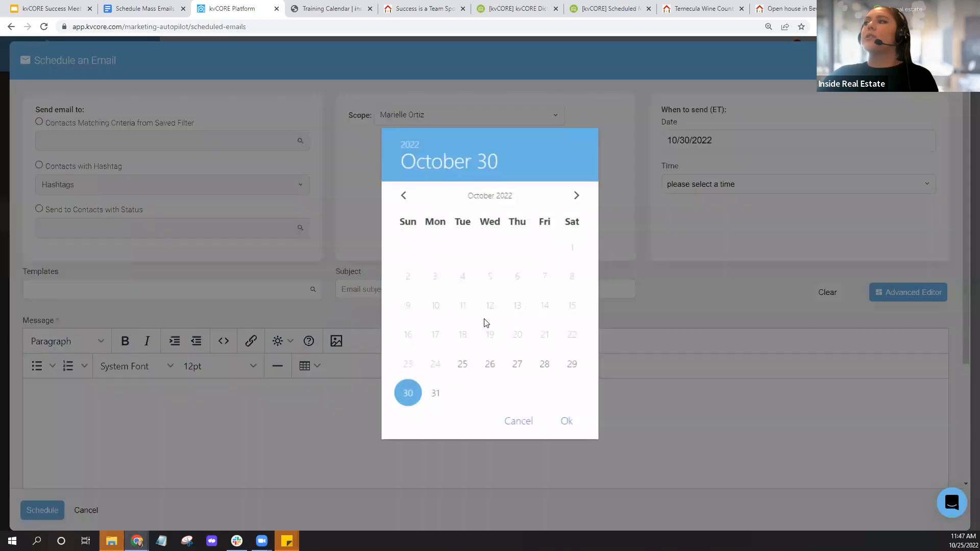
left_click(568, 423)
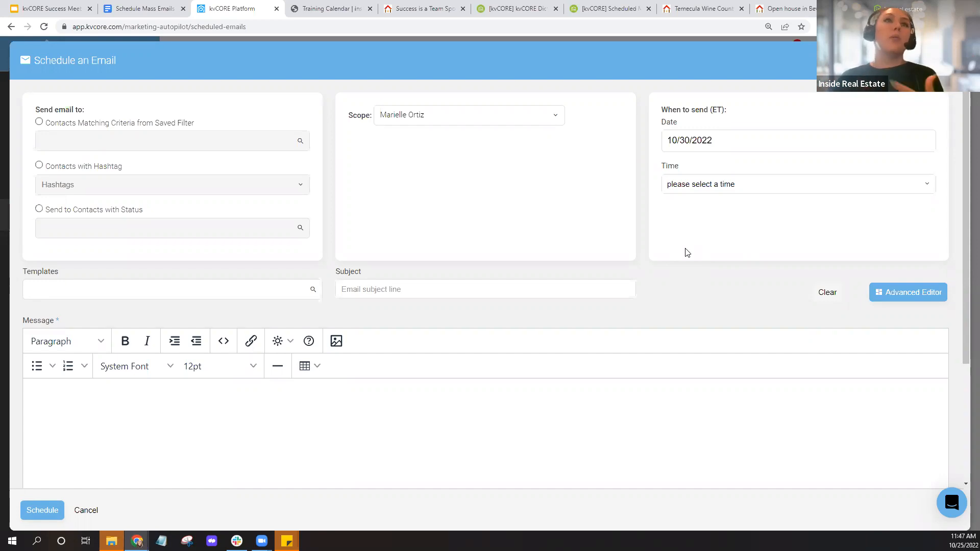
left_click(715, 140)
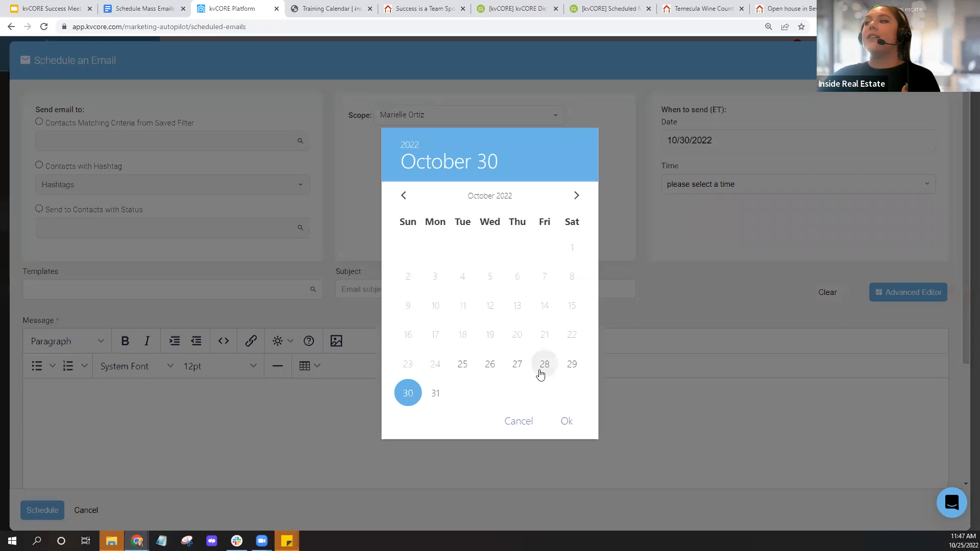
left_click(567, 424)
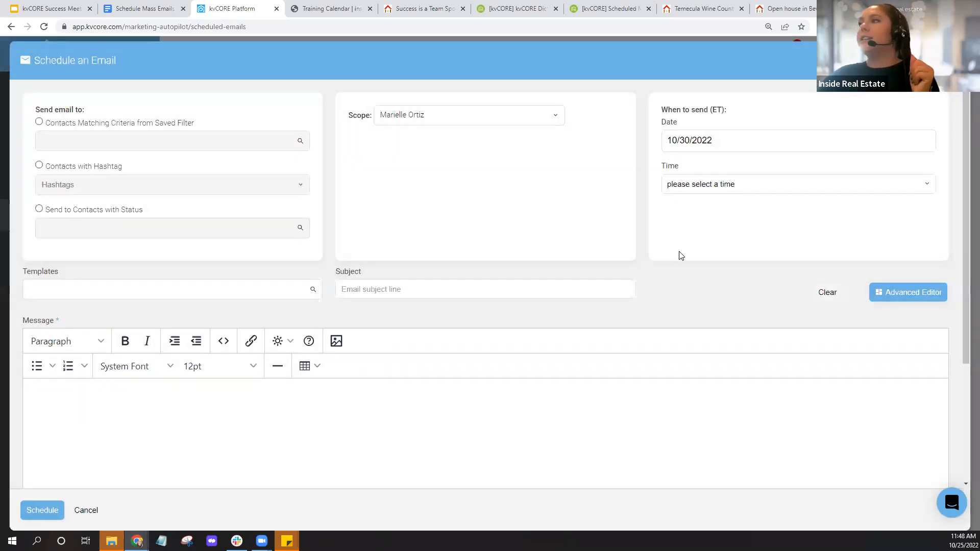
left_click(710, 189)
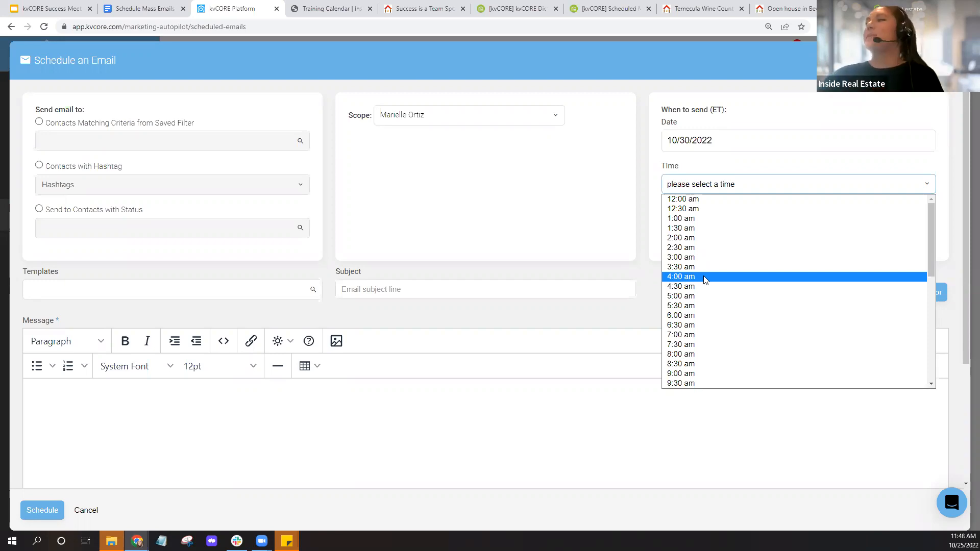
- Choose 10:00 am from the send-time list
scroll(716, 312, "down", 3)
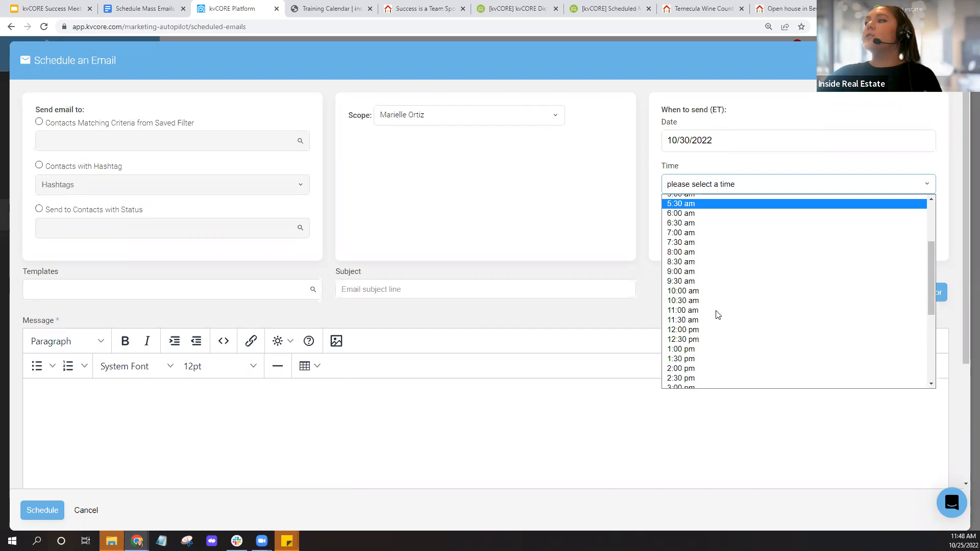
scroll(716, 314, "down", 3)
scroll(716, 237, "up", 3)
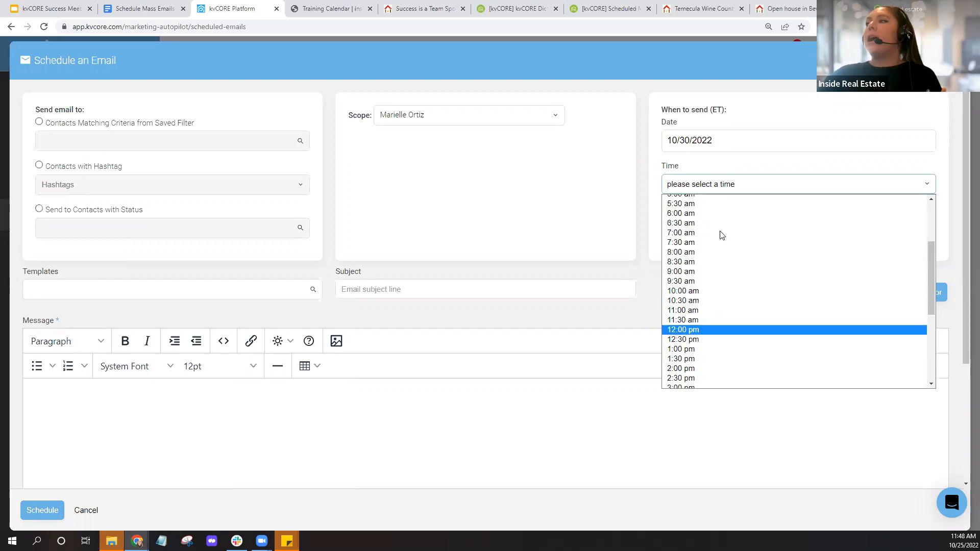
left_click(703, 291)
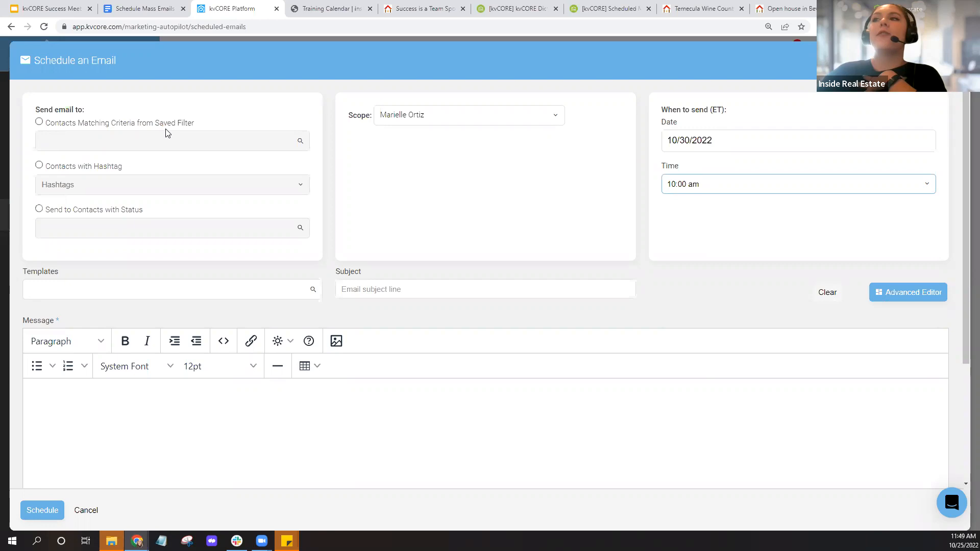
- Try the saved-filter recipient option, then cancel and discard the unsaved email
left_click(39, 121)
left_click(222, 148)
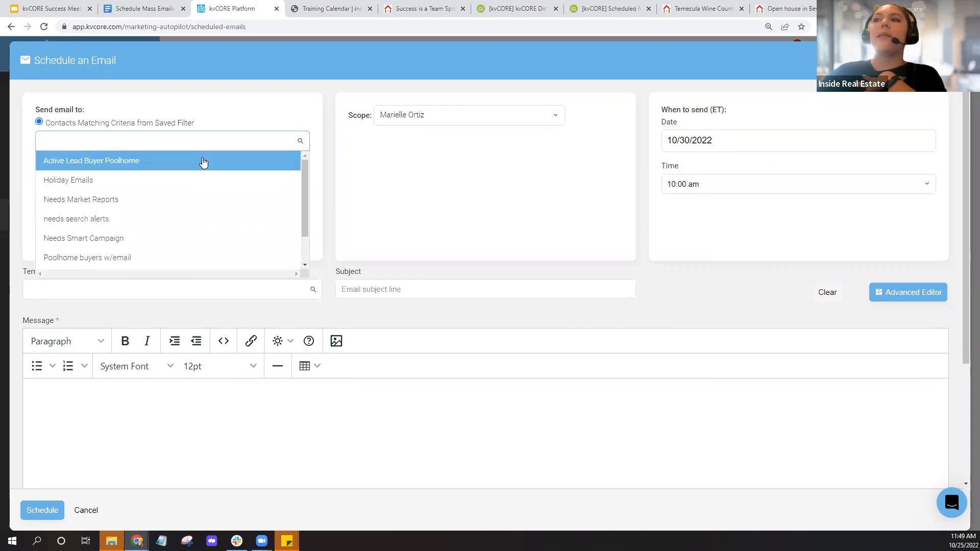
left_click(342, 183)
key("Escape")
left_click(464, 278)
- Open Smart CRM contacts in a new browser tab and switch to it
right_click(75, 156)
left_click(123, 160)
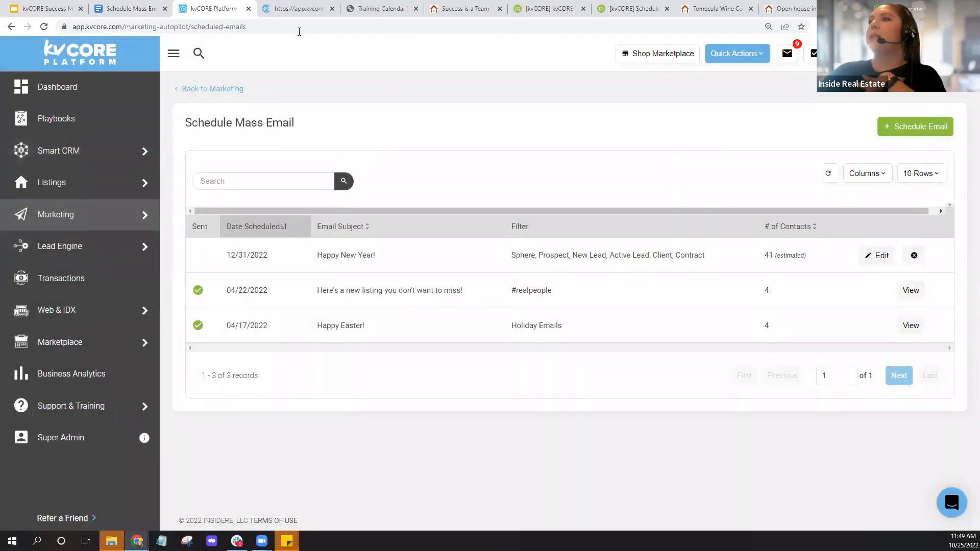
key("ctrl+Tab")
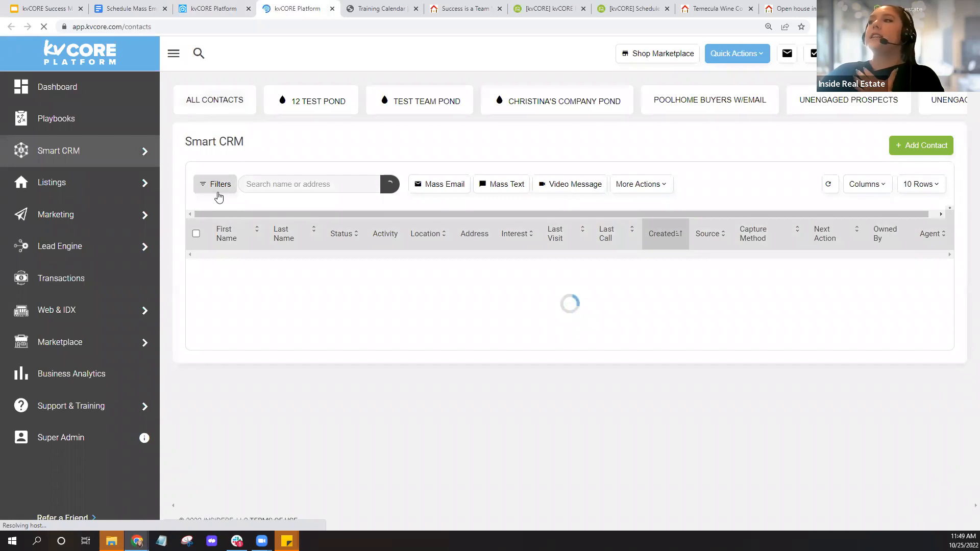
- Filter the contacts to buyers who have an email address
left_click(219, 194)
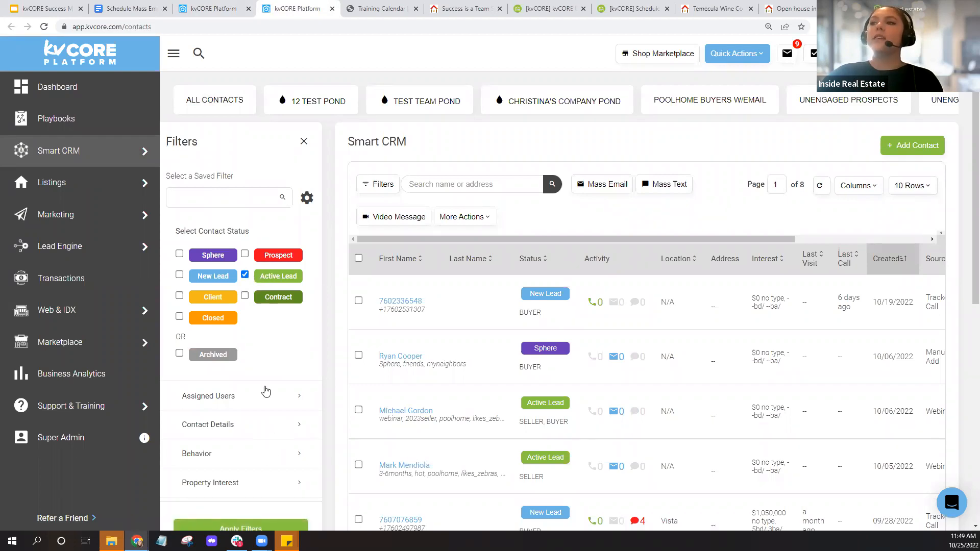
left_click(265, 424)
scroll(194, 357, "down", 2)
left_click(186, 350)
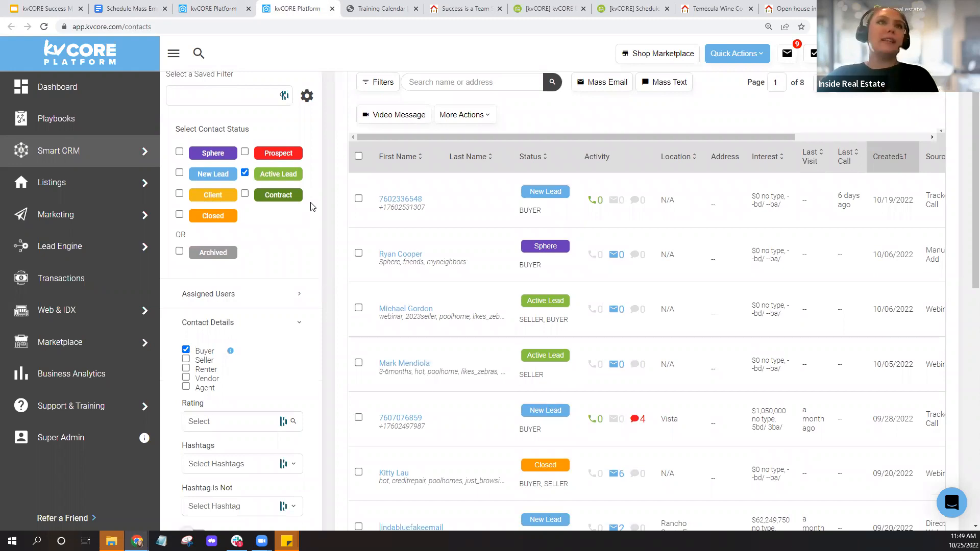
scroll(314, 225, "down", 5)
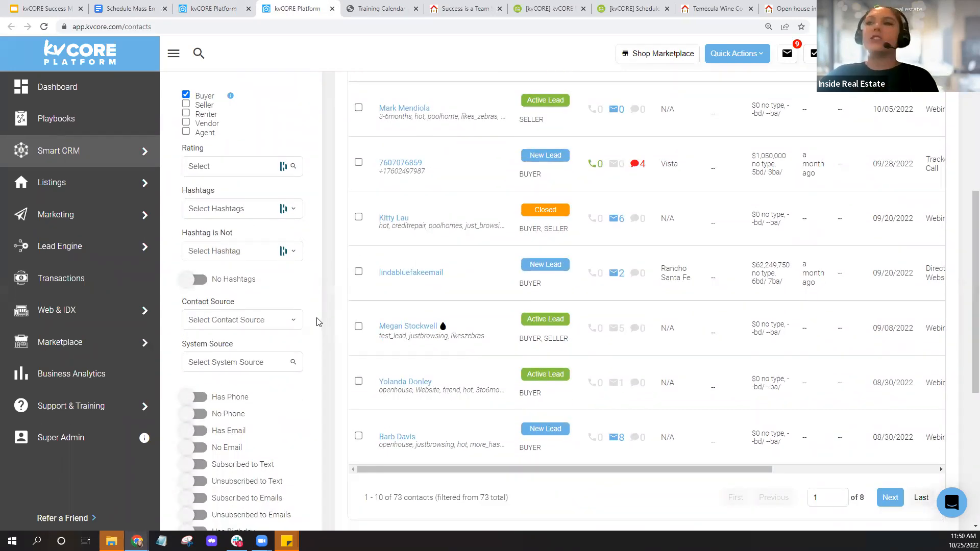
scroll(316, 322, "down", 5)
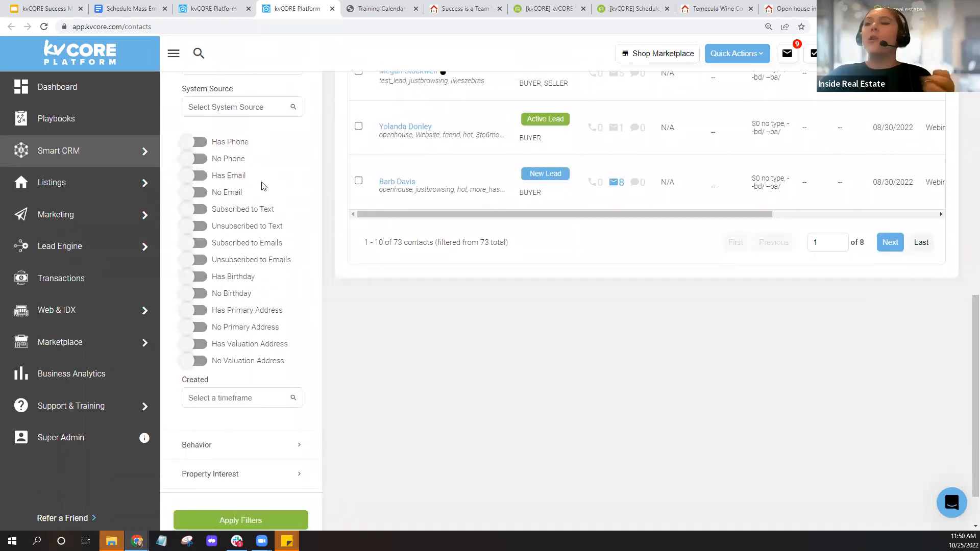
left_click(195, 176)
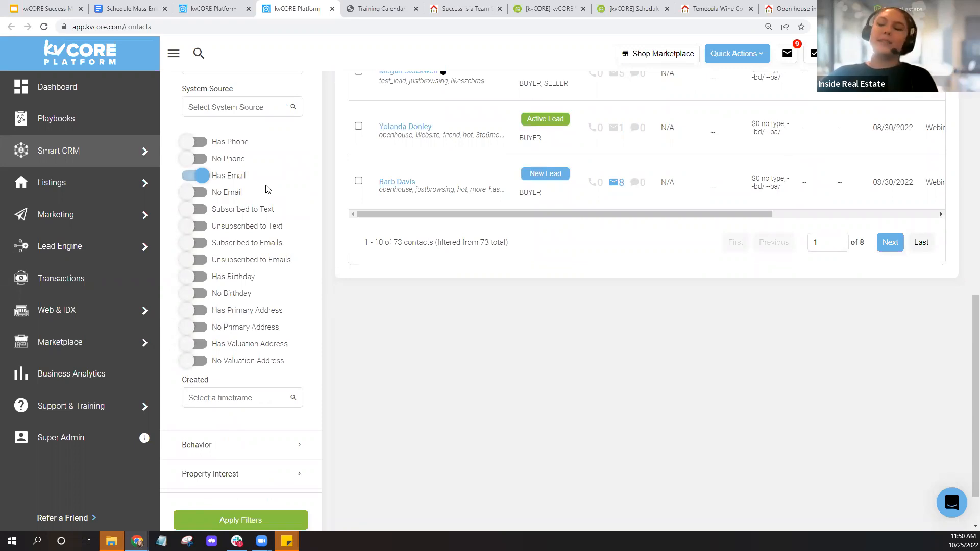
- Expand Behavior, apply the filters, and bring up the Save New Filter dialog
scroll(278, 200, "down", 2)
left_click(281, 384)
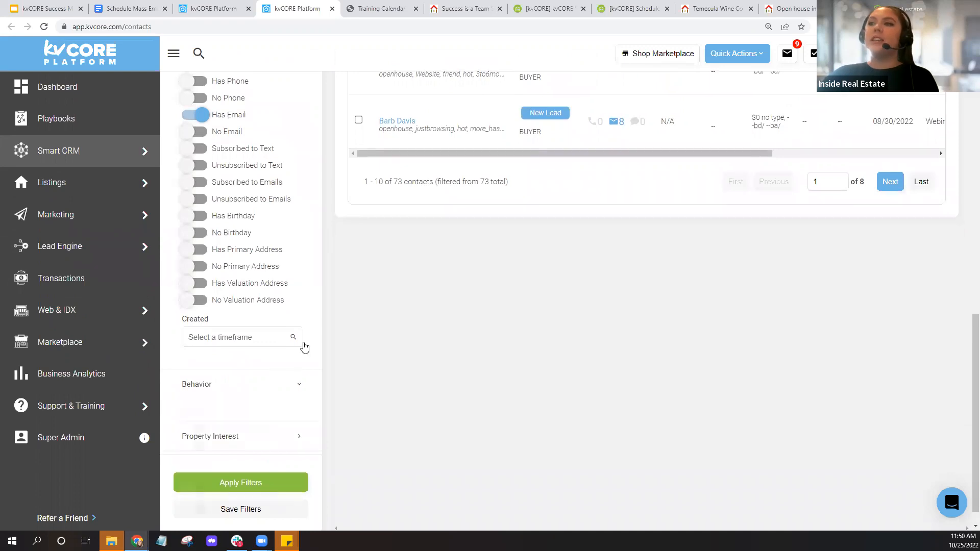
scroll(306, 343, "down", 4)
scroll(280, 424, "down", 2)
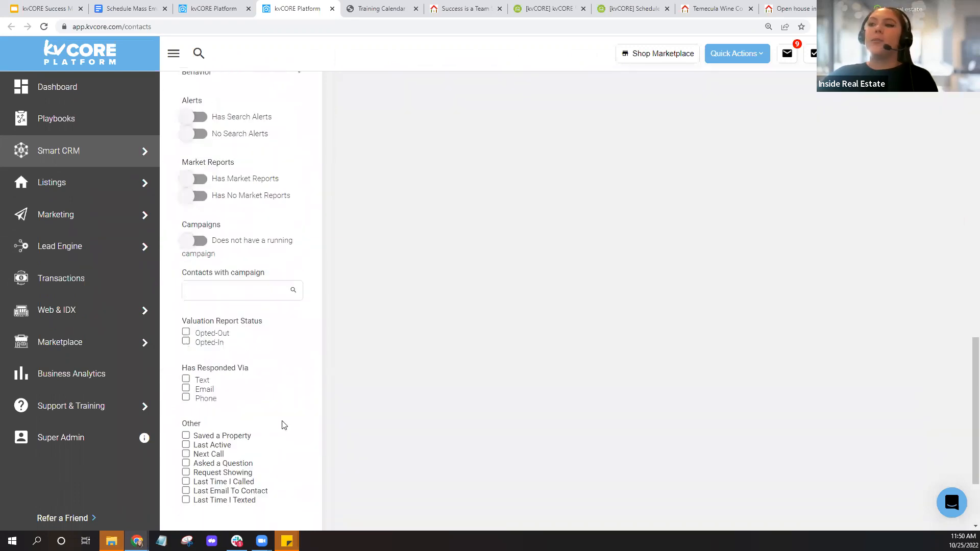
scroll(283, 425, "down", 3)
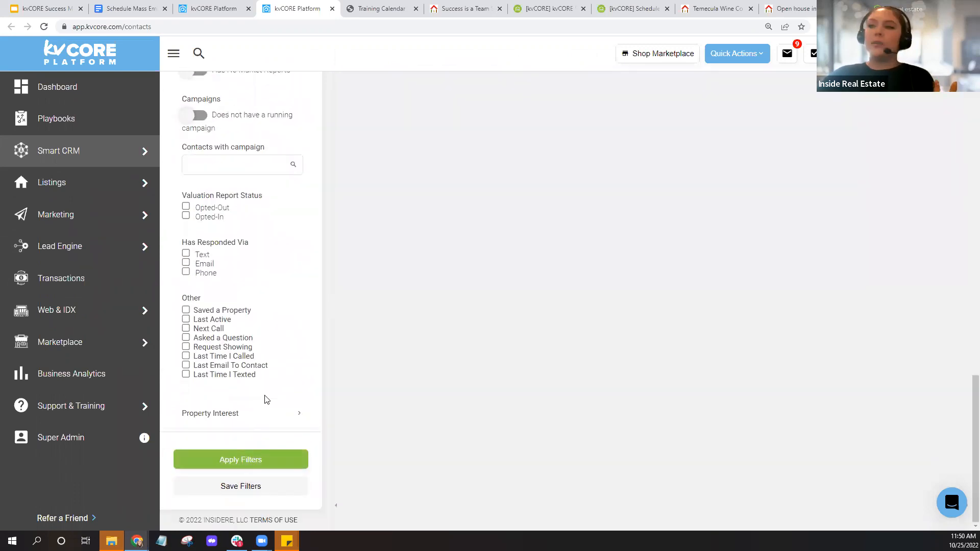
left_click(241, 466)
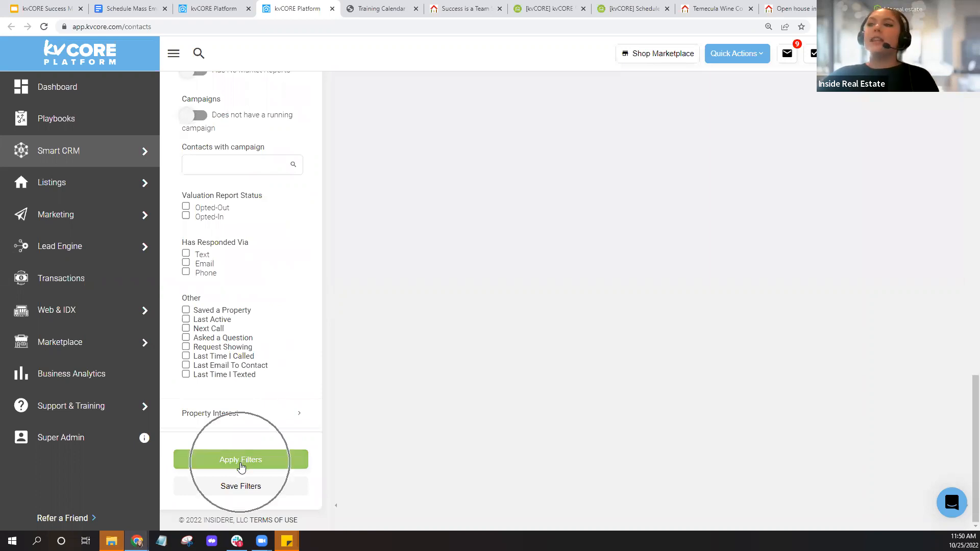
left_click(240, 493)
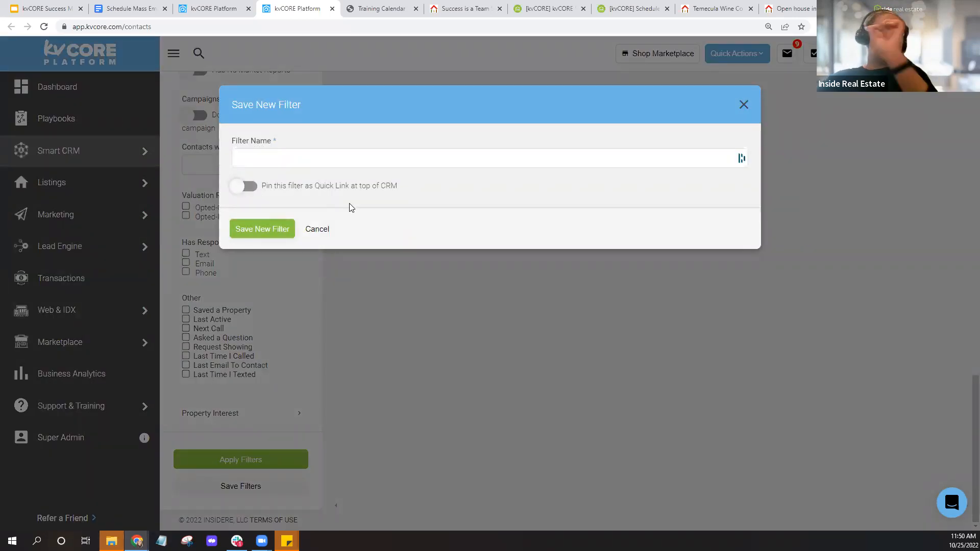
- Dismiss autofill, name the filter 'Active Lead Buyer w/ Email', pin it as Quick Link, and save
left_click(279, 157)
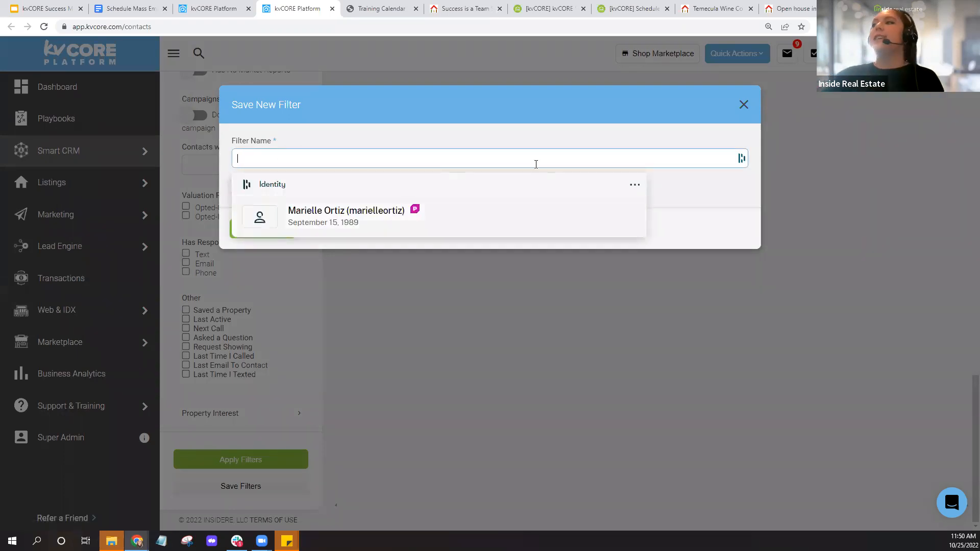
left_click(636, 185)
left_click(405, 243)
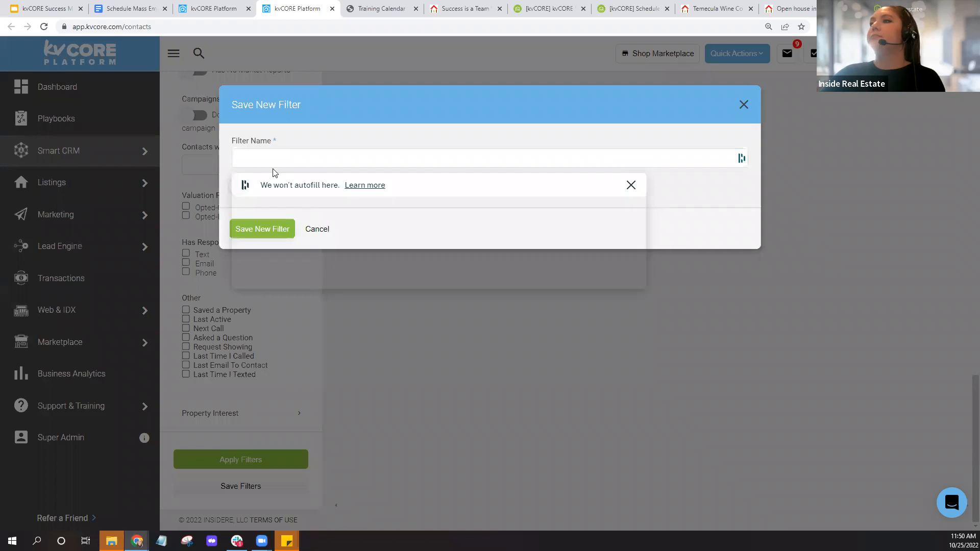
left_click(631, 184)
left_click(308, 151)
type("Active Lead Buyer w/ Email")
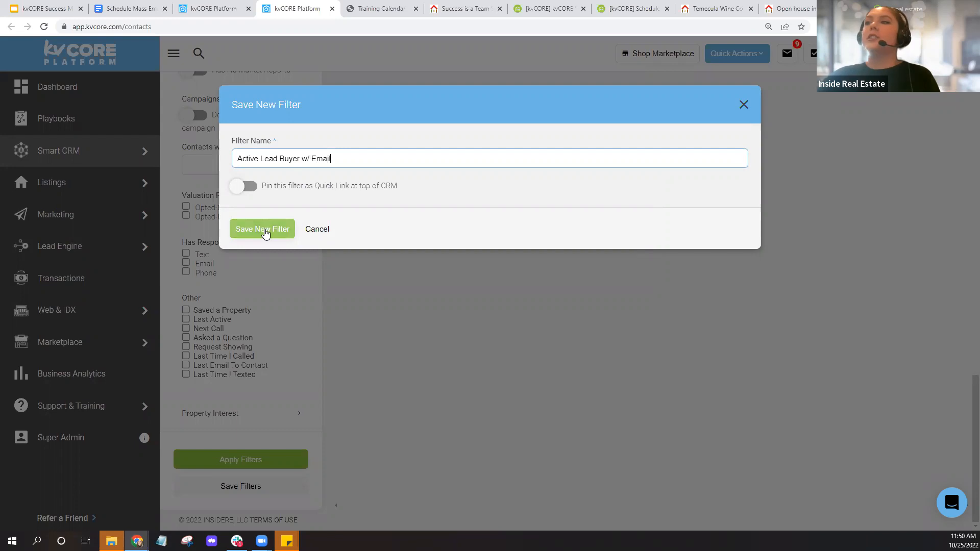
left_click(244, 187)
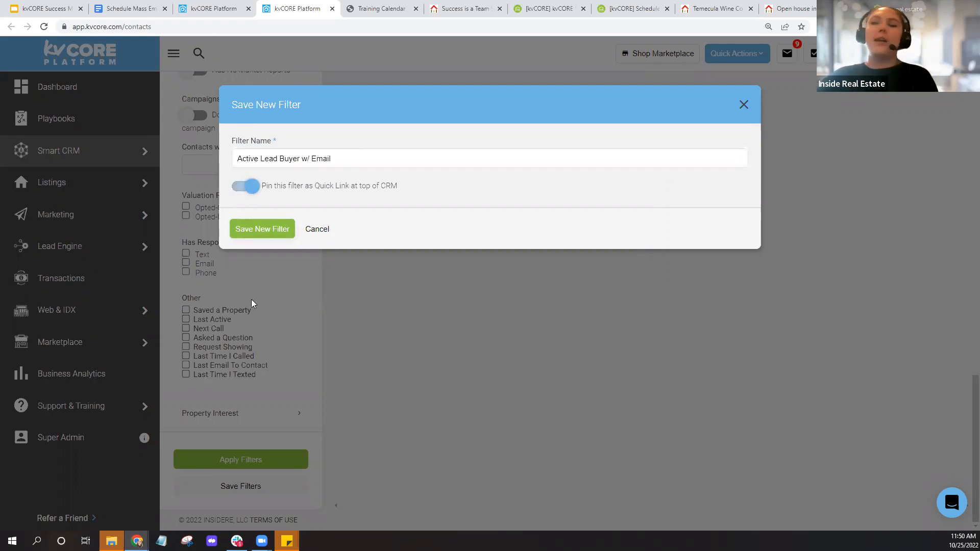
left_click(268, 232)
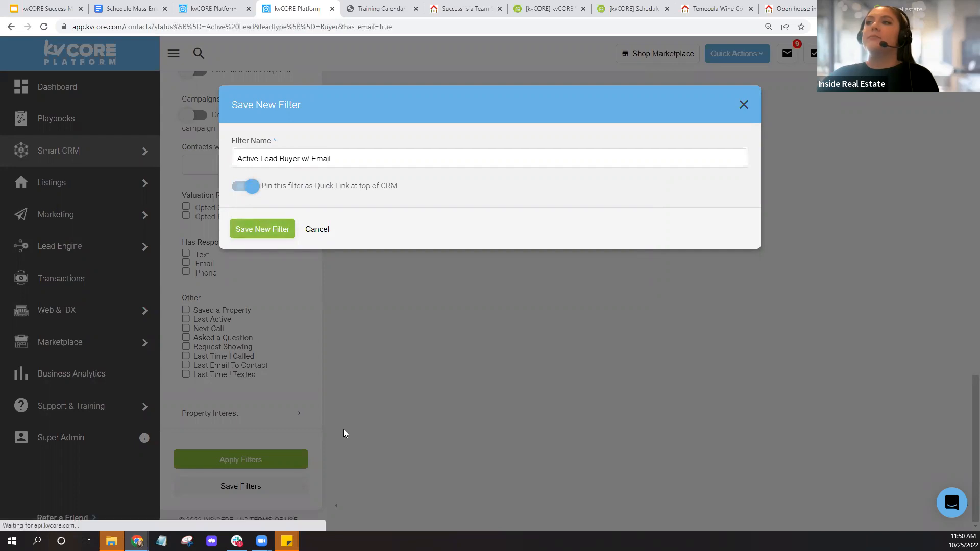
- Review the 10 filtered active-lead buyers, then return to the Schedule Mass Email tab
scroll(301, 264, "up", 6)
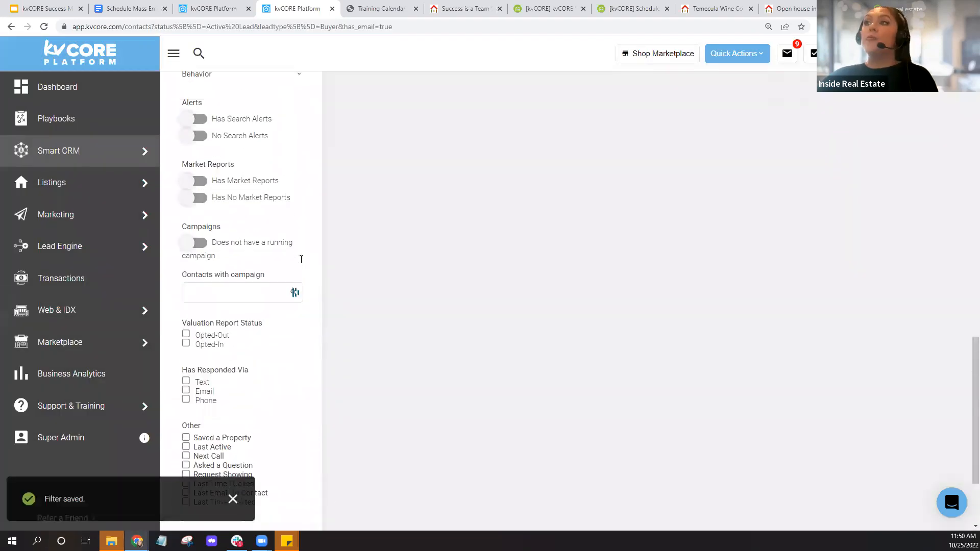
scroll(302, 264, "up", 10)
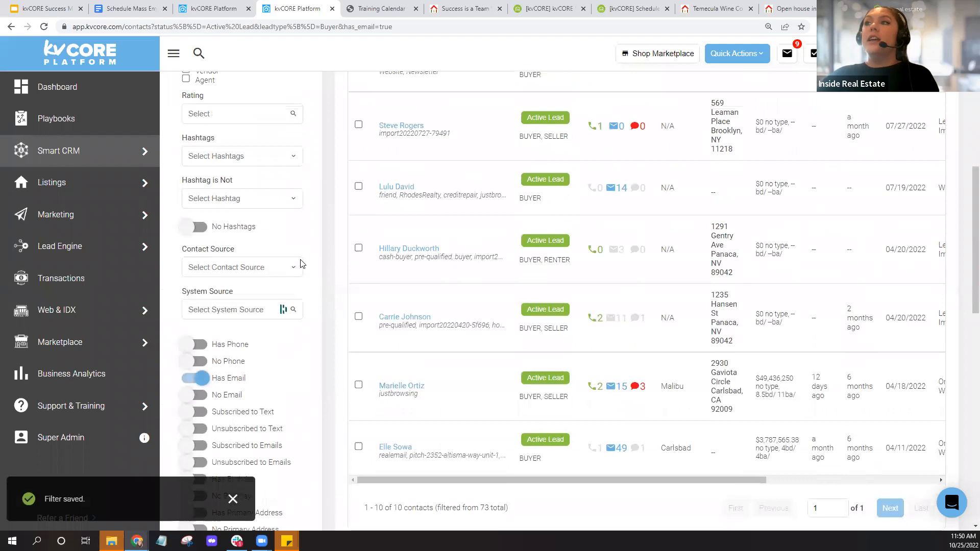
scroll(305, 276, "down", 3)
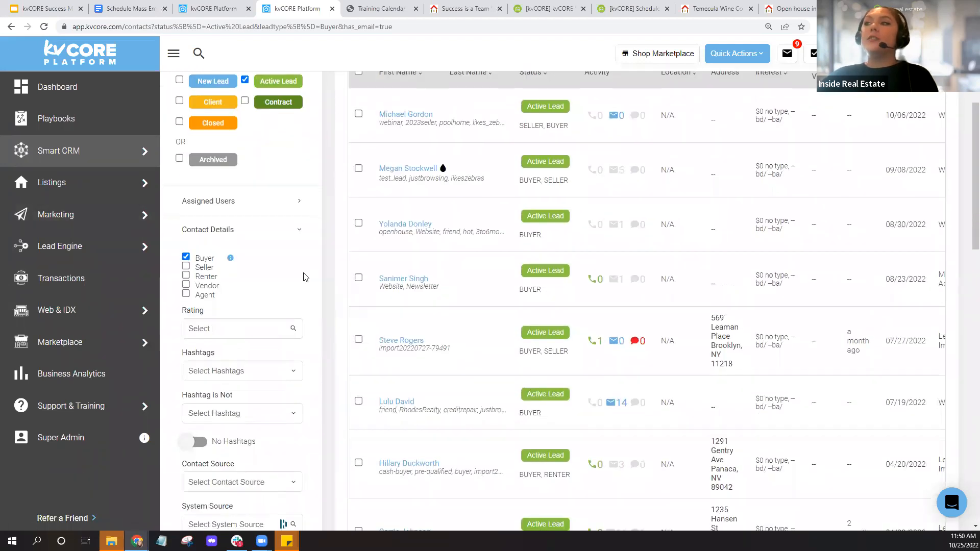
scroll(305, 275, "down", 2)
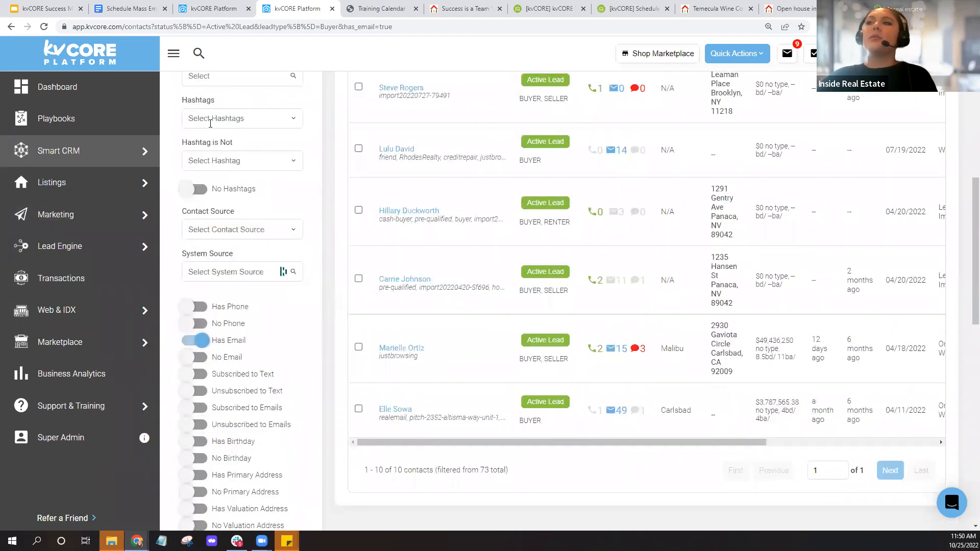
left_click(212, 124)
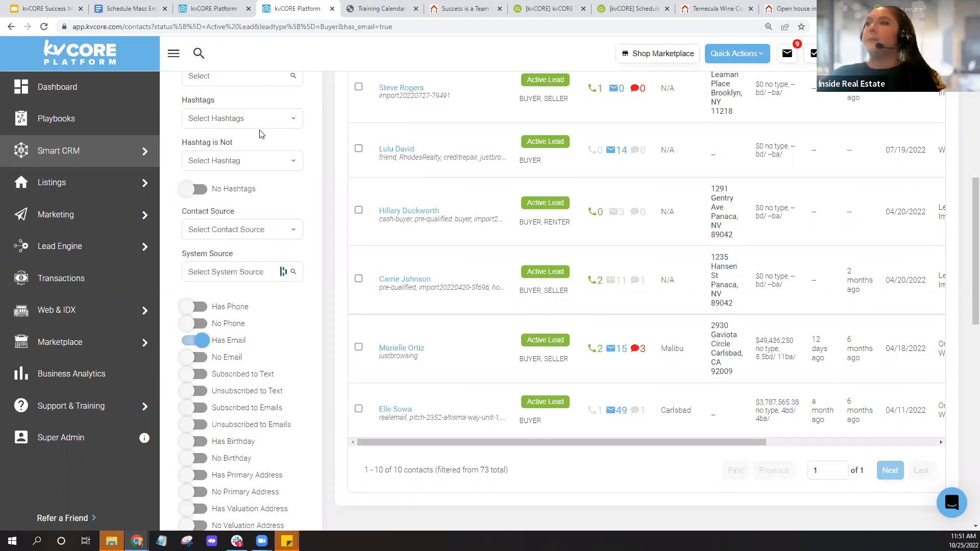
scroll(332, 139, "up", 8)
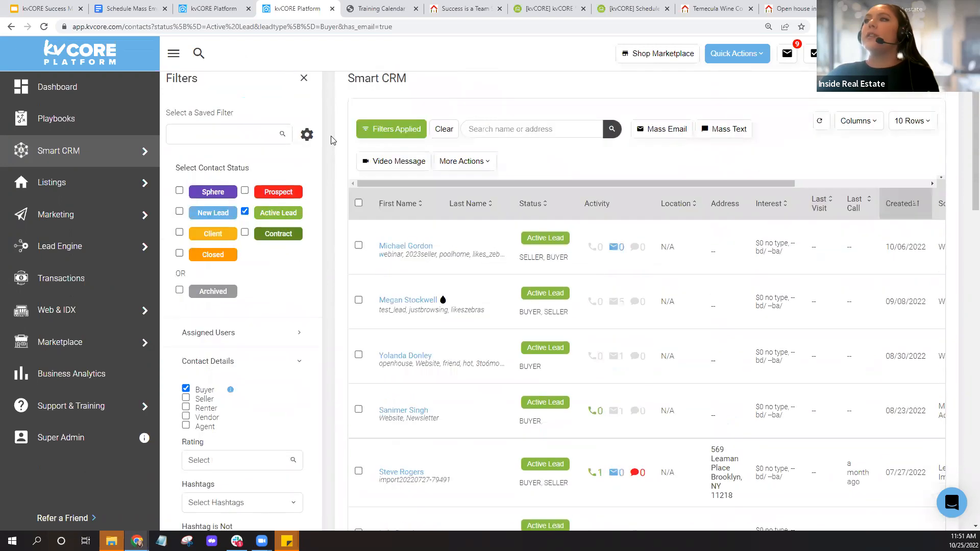
left_click(199, 7)
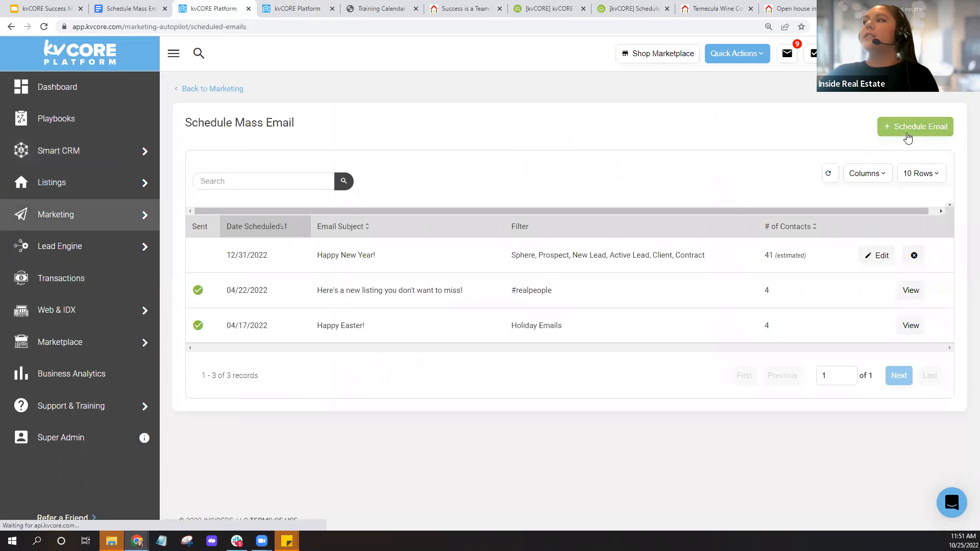
left_click(907, 134)
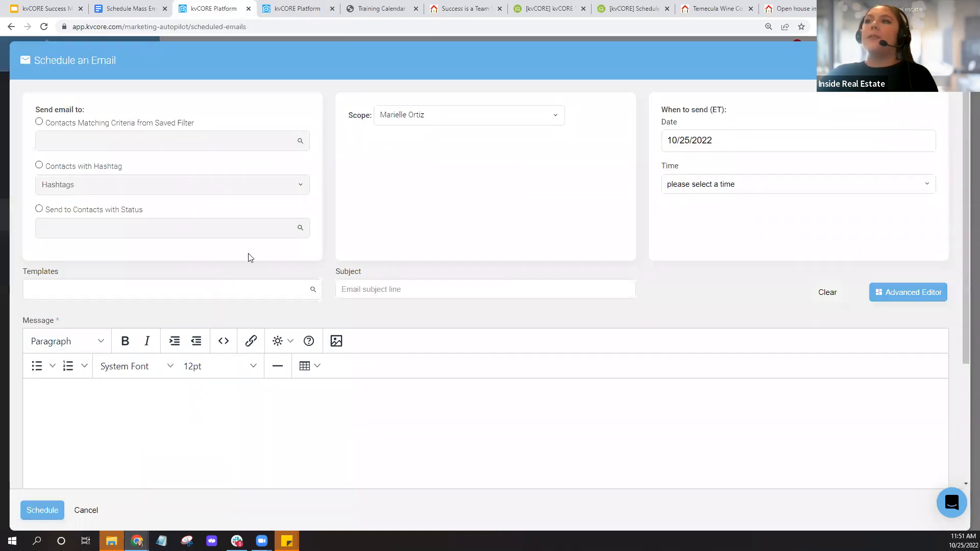
left_click(39, 123)
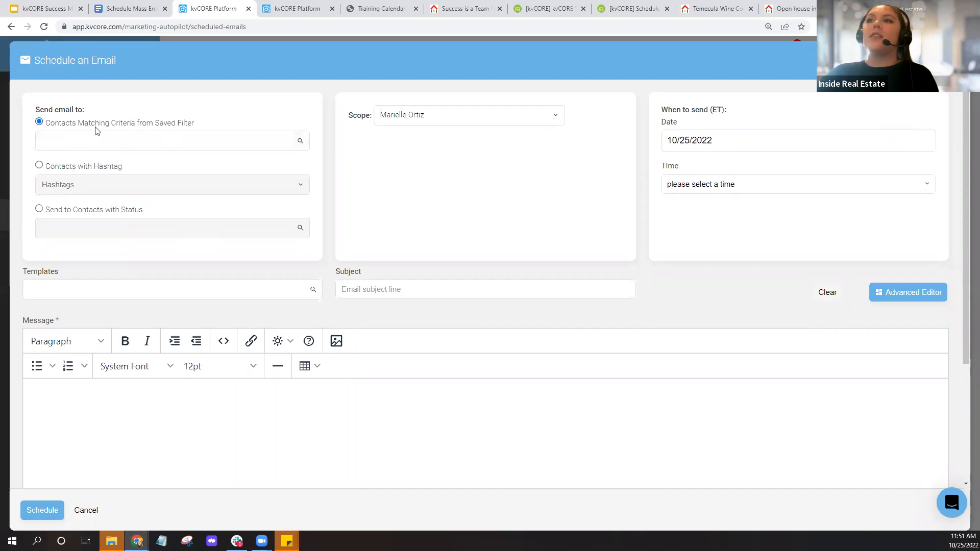
left_click(230, 141)
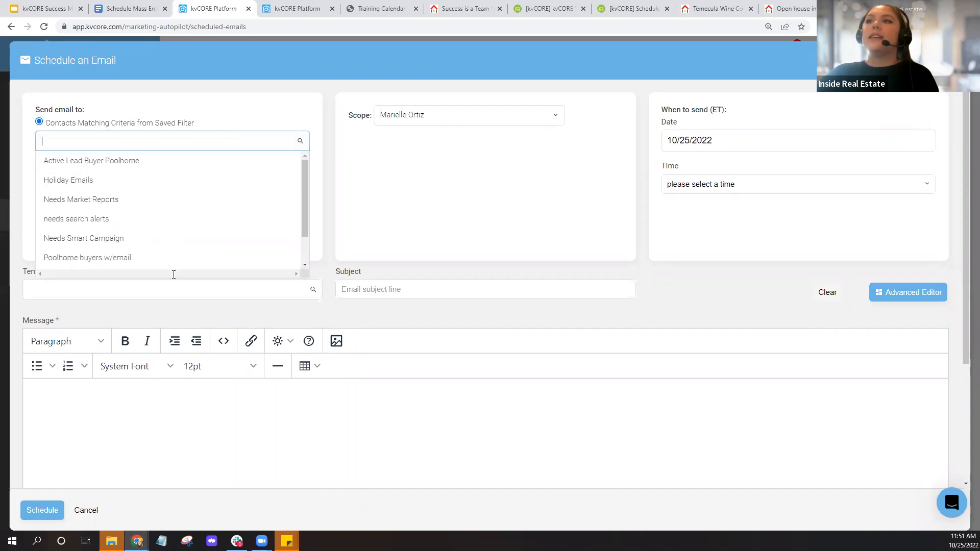
scroll(156, 211, "down", 2)
scroll(156, 210, "up", 2)
left_click(65, 38)
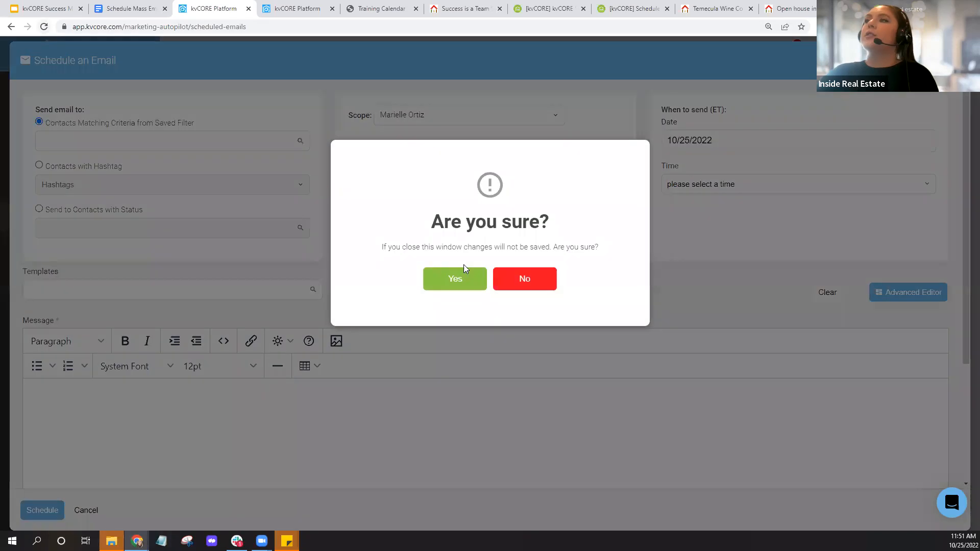
left_click(452, 278)
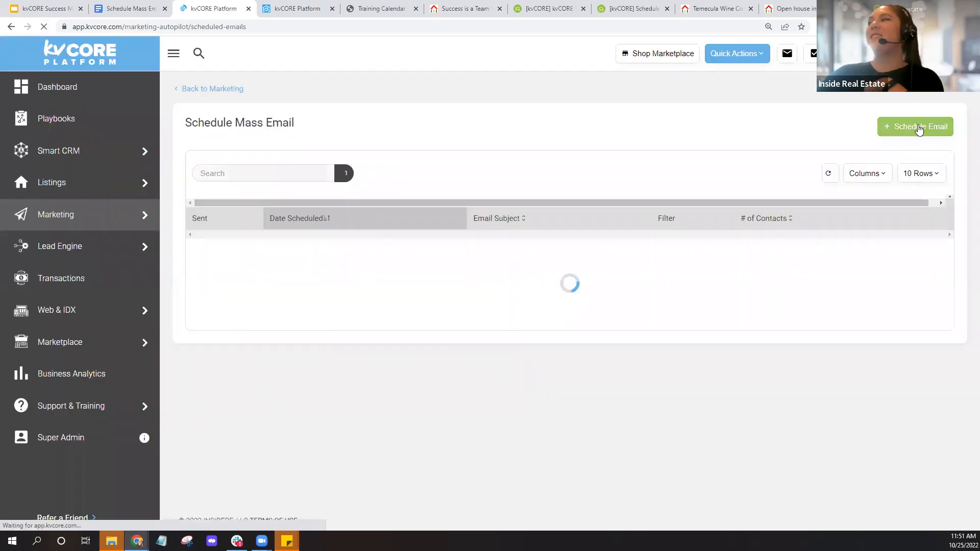
- Begin a new email to saved-filter contacts, view filters including Active Lead Buyer w/ Email
left_click(917, 126)
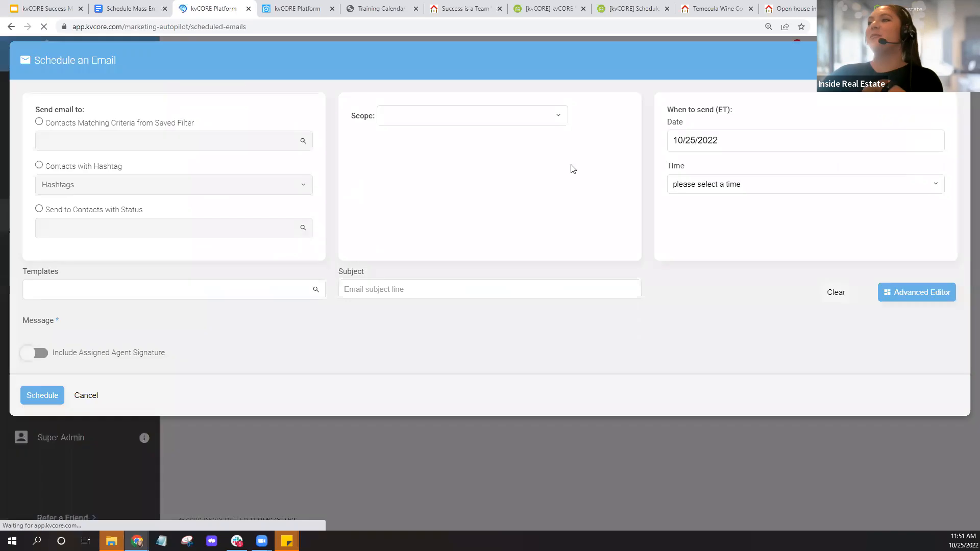
left_click(40, 123)
left_click(207, 141)
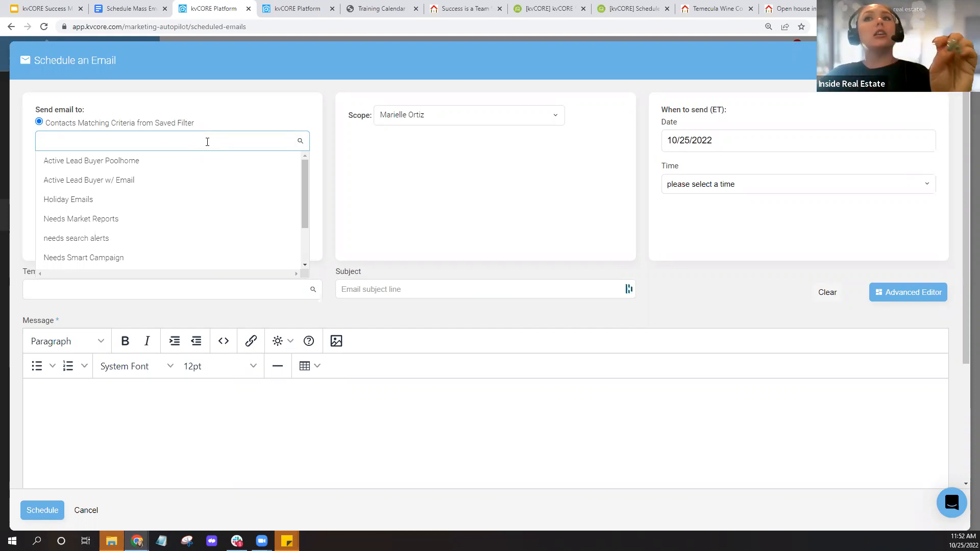
left_click(126, 9)
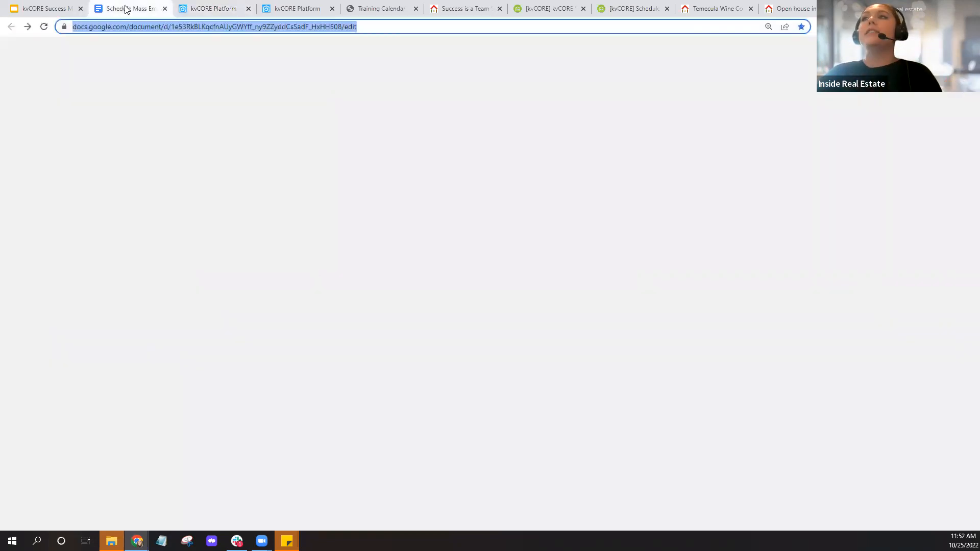
- Scroll through the holiday mass-email outline in Google Docs, then return to kvCORE
scroll(599, 257, "up", 5)
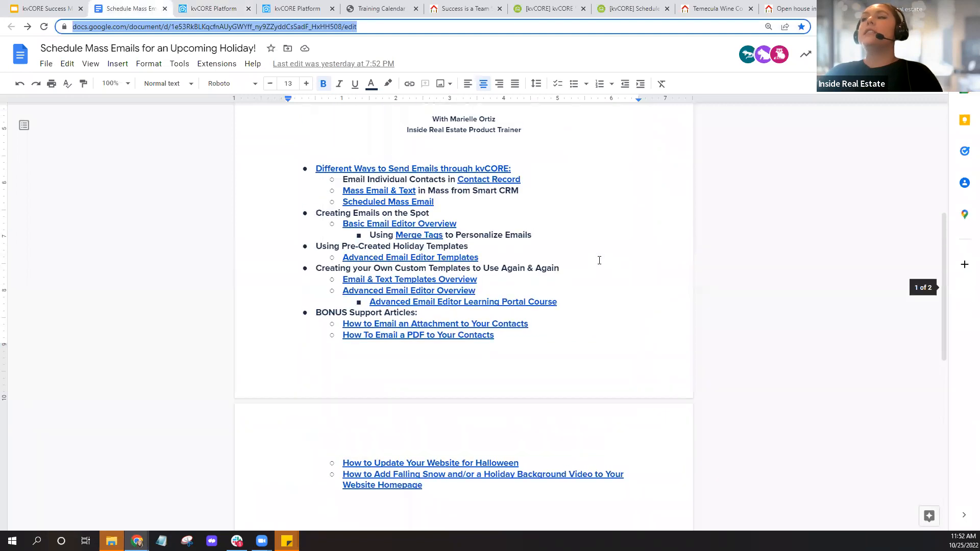
scroll(599, 260, "up", 1)
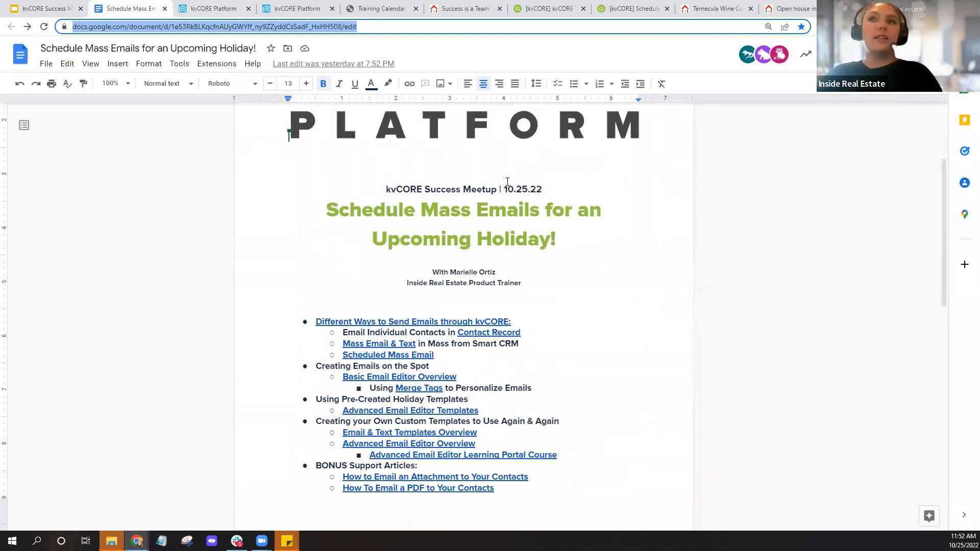
scroll(583, 282, "down", 12)
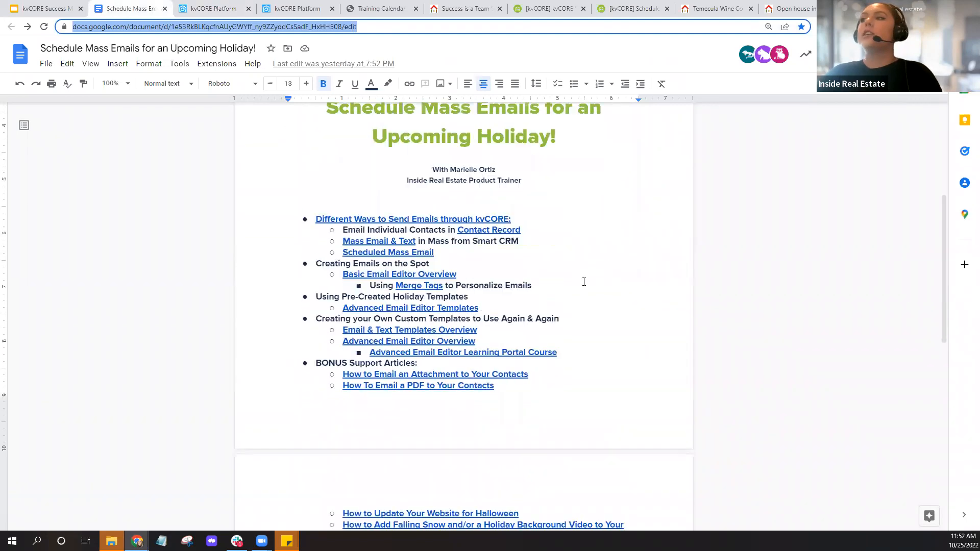
scroll(584, 281, "down", 1)
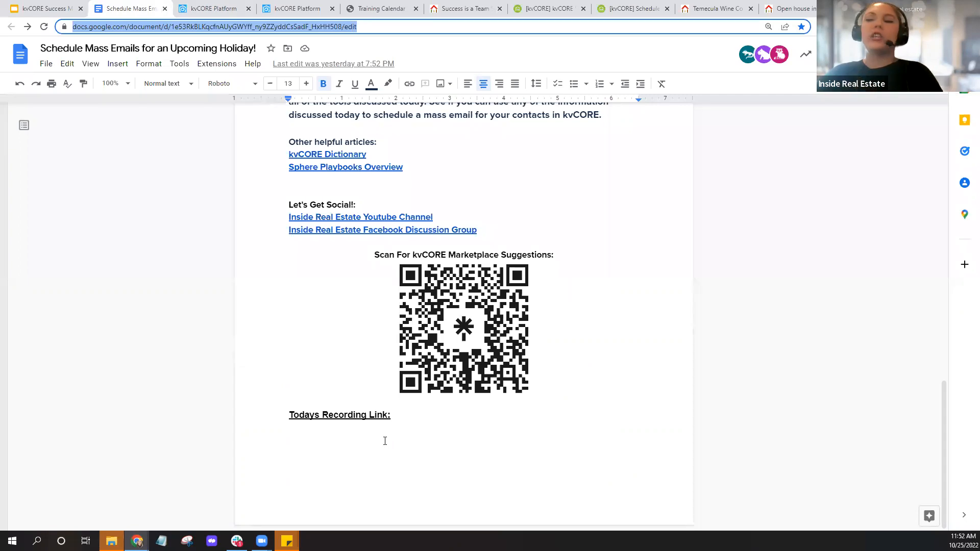
left_click(218, 13)
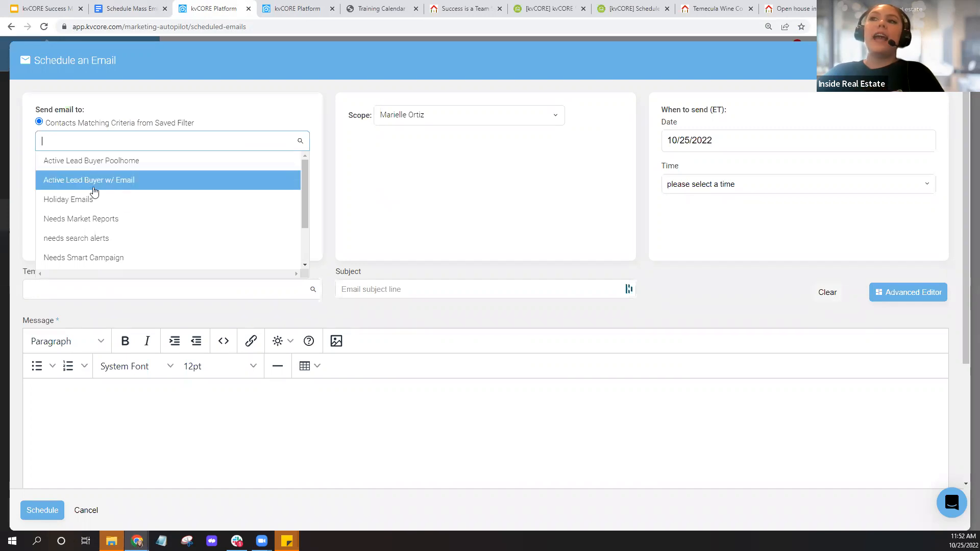
- Select Active Lead Buyer w/ Email, then switch recipients to Contacts with Hashtag
left_click(90, 189)
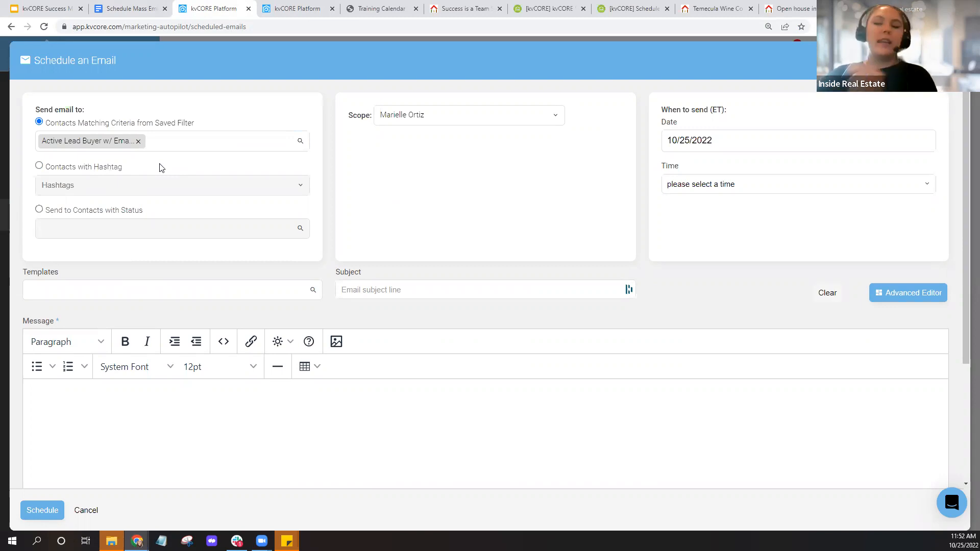
left_click(40, 166)
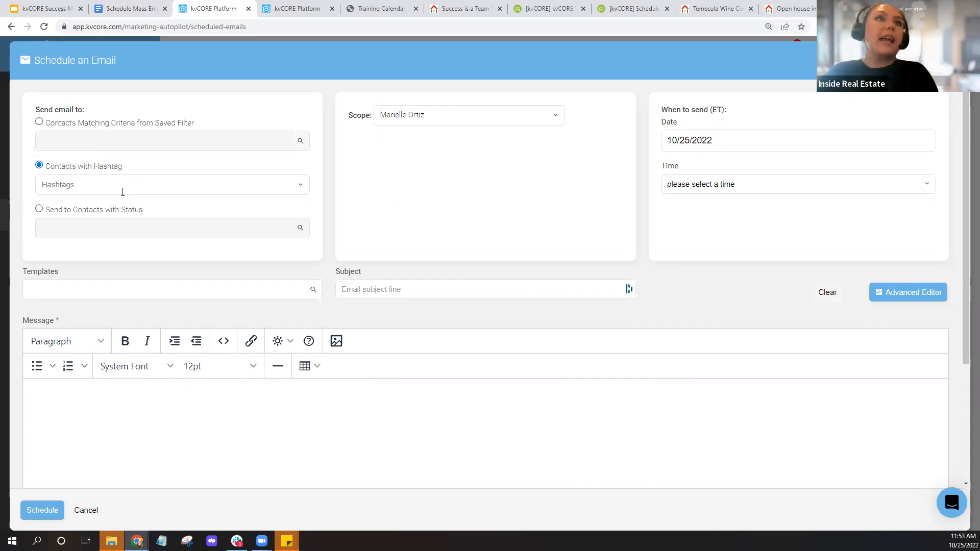
- Leave the Hashtags field and switch to the Smart CRM contacts tab filtered to active-lead buyers
left_click(181, 185)
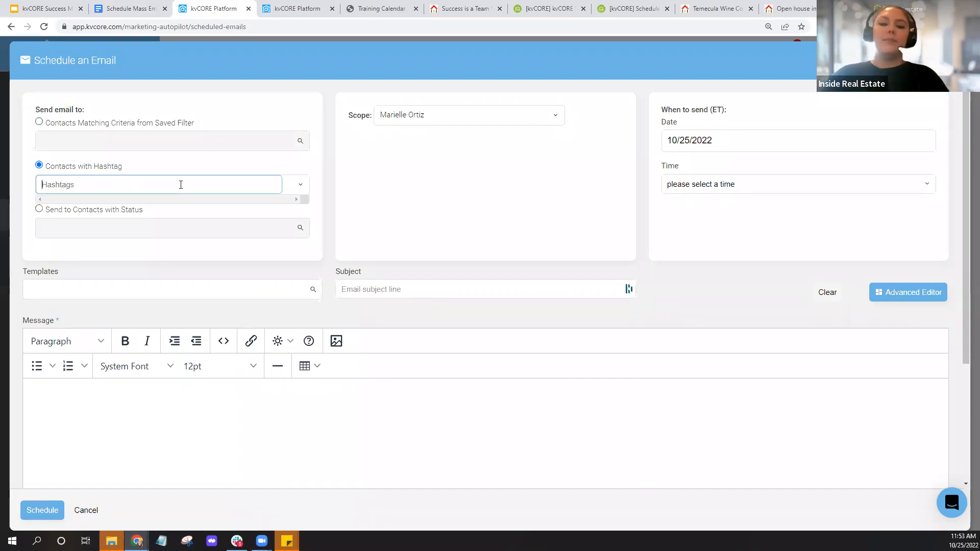
left_click(286, 9)
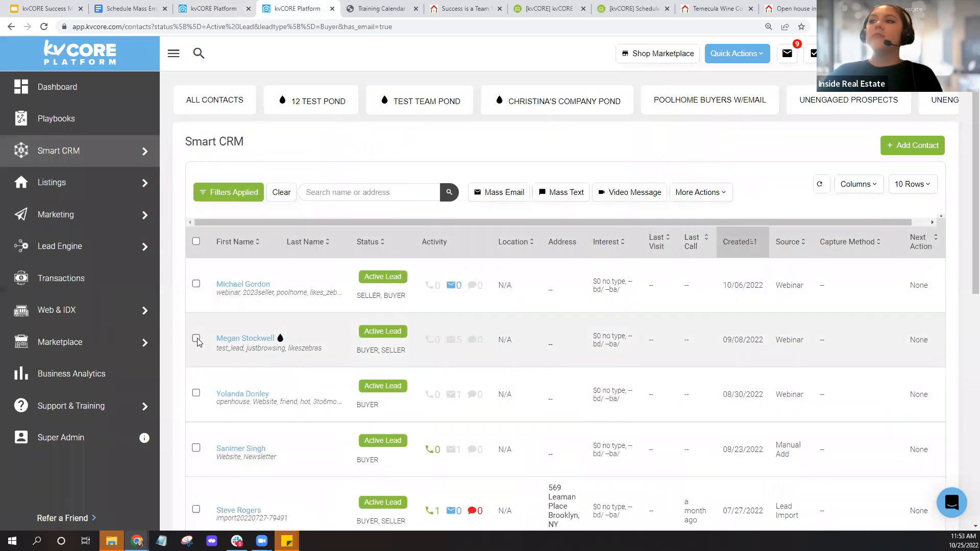
- Select all ten contacts in the filtered Smart CRM list
left_click(196, 241)
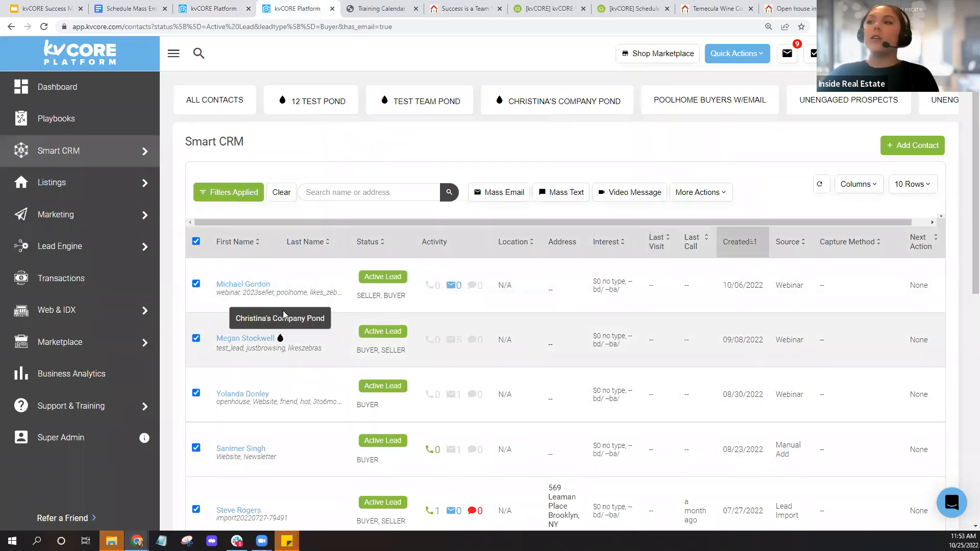
scroll(330, 291, "down", 3)
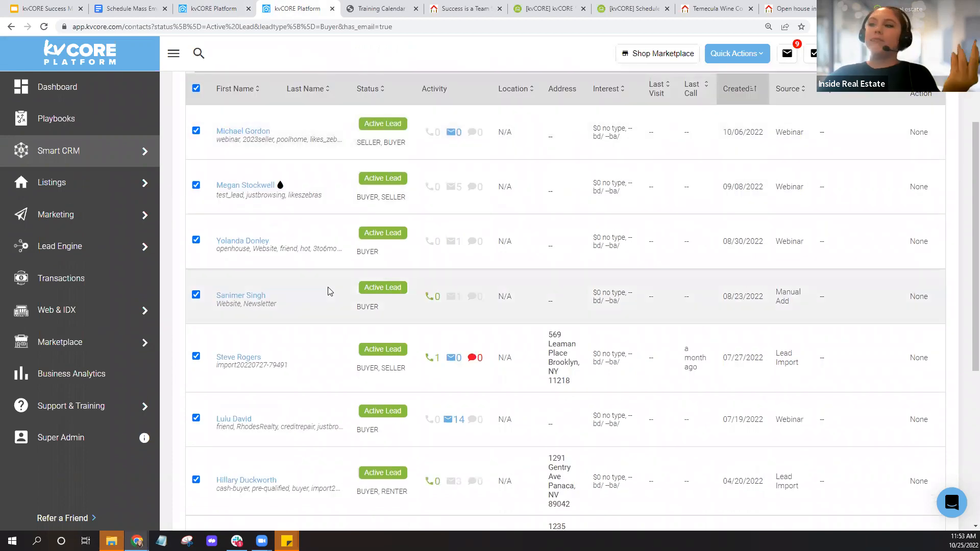
scroll(330, 291, "down", 5)
scroll(330, 291, "up", 8)
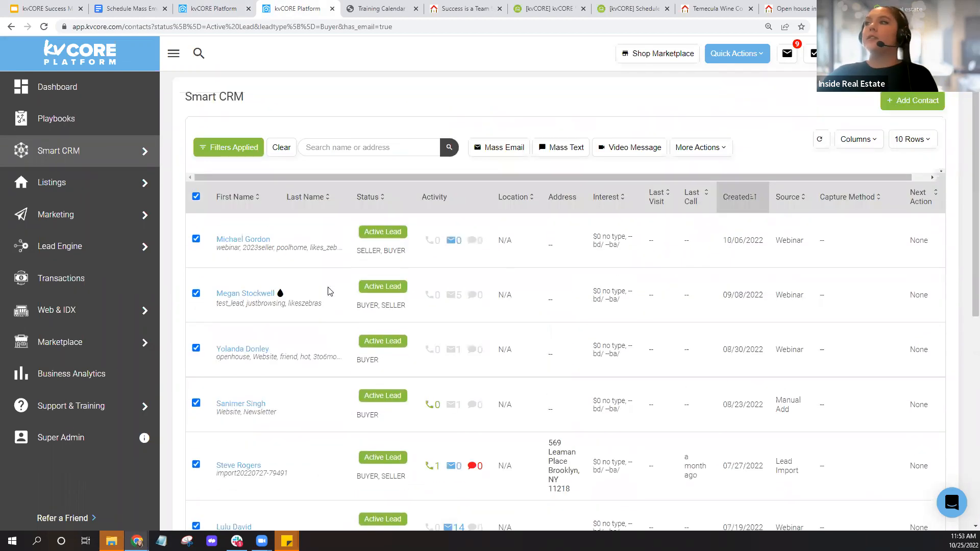
- Add the hashtag holidaycardlist to the selected contacts through More Actions
left_click(701, 152)
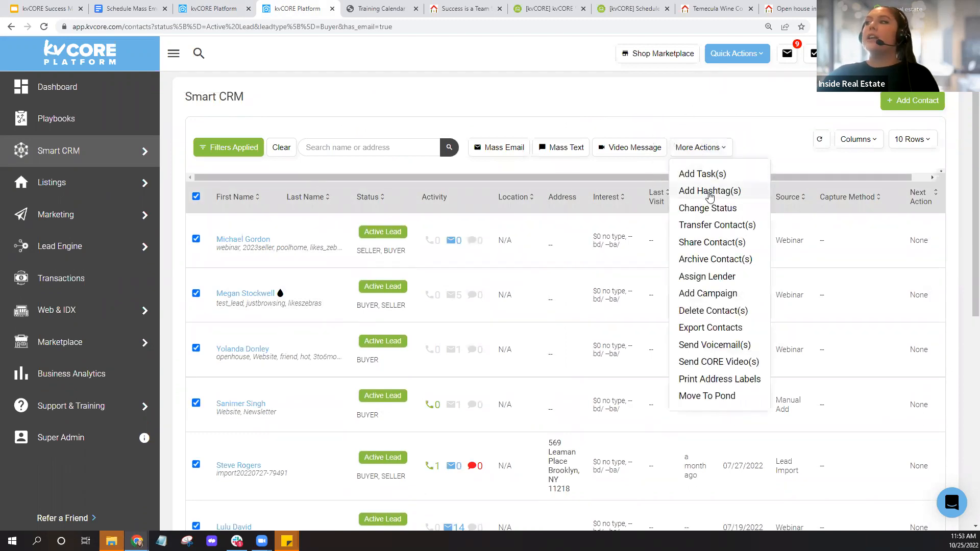
left_click(709, 192)
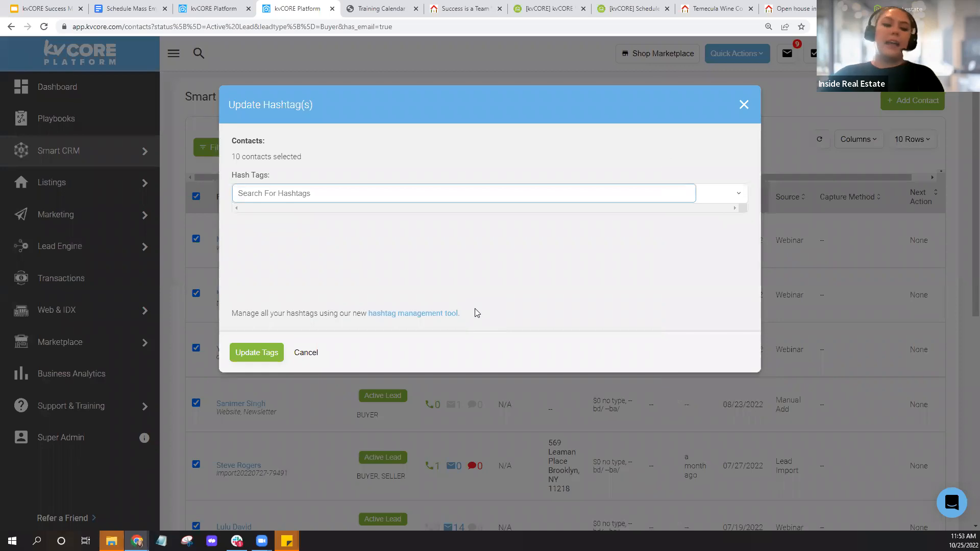
type("chirs")
key("BackSpace")
key("BackSpace")
key("BackSpace")
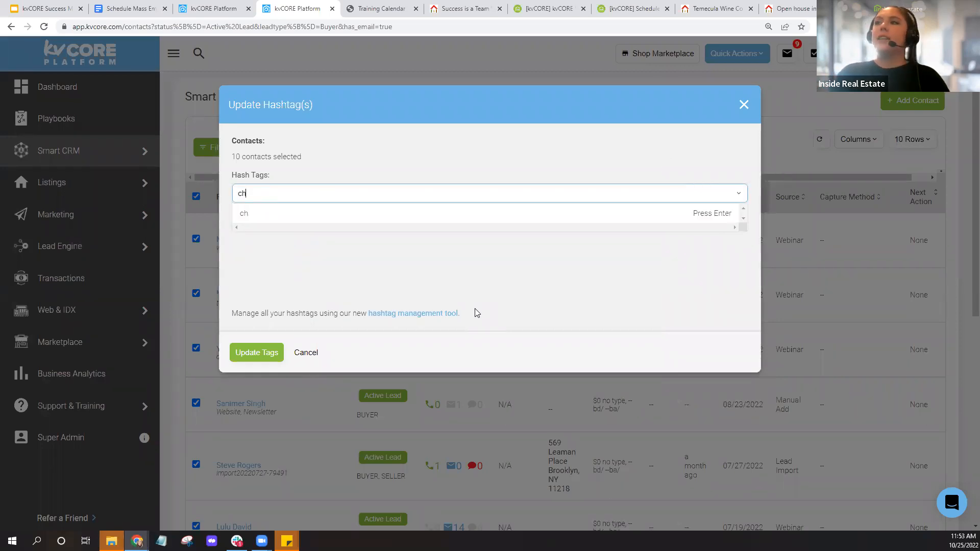
key("BackSpace")
key("BackSpace")
type("holiday")
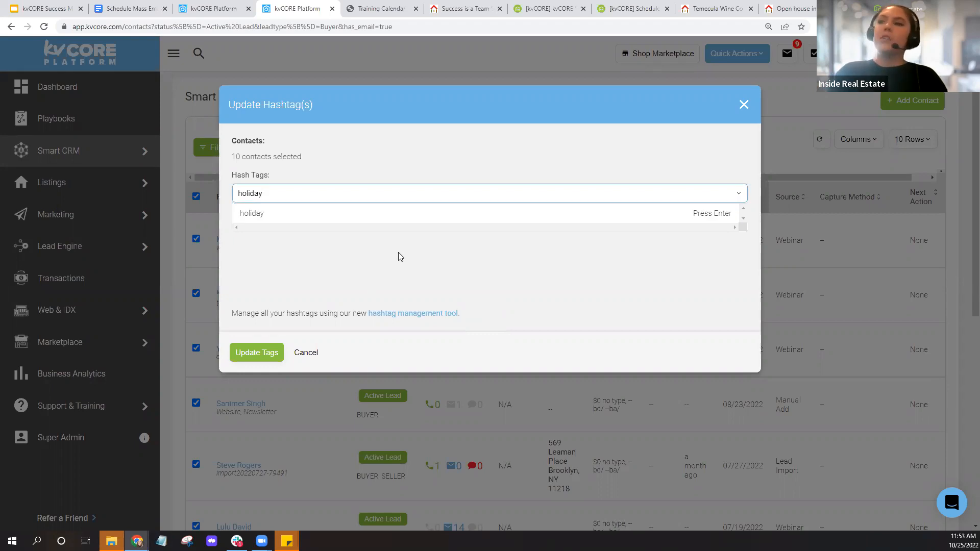
type("cardlist")
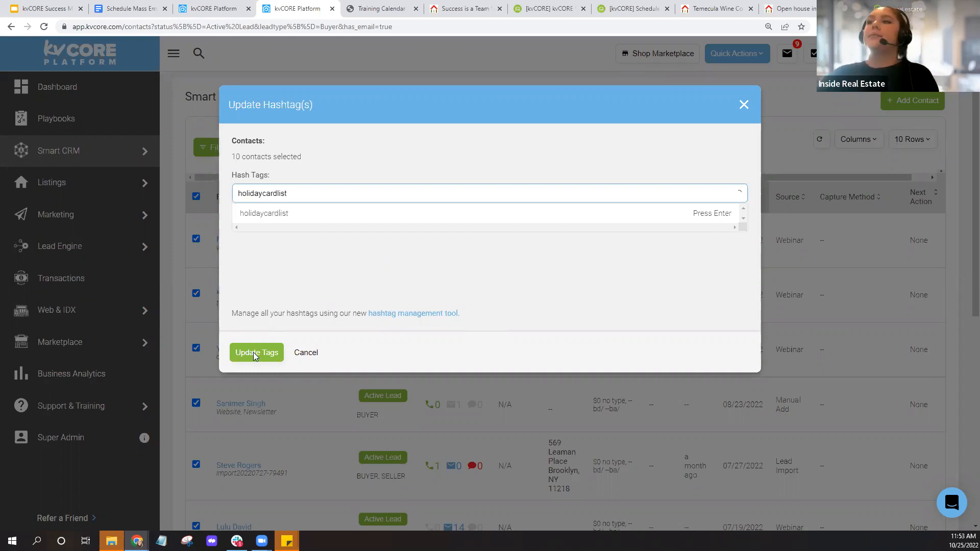
left_click(281, 218)
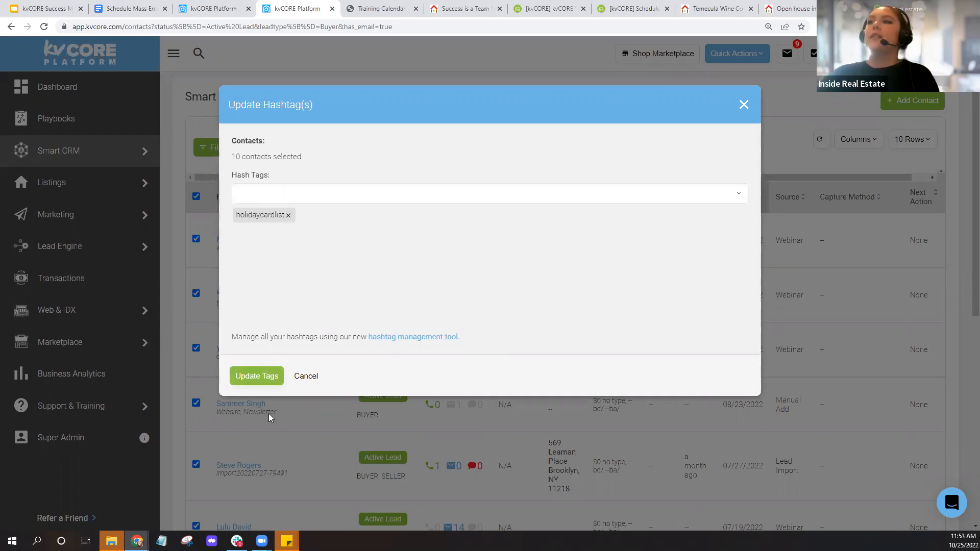
left_click(266, 376)
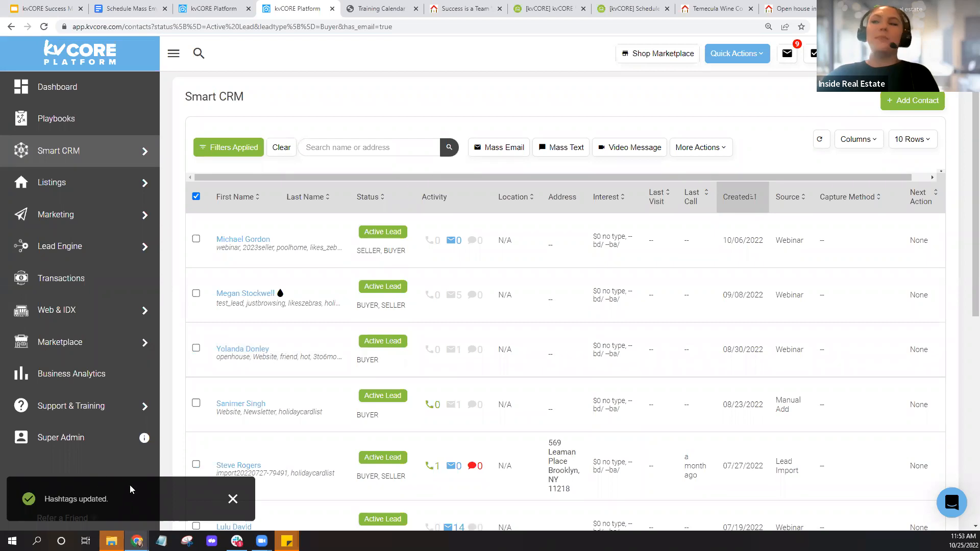
- Return to the scheduled emails page, reload it and start a new scheduled email
left_click(213, 9)
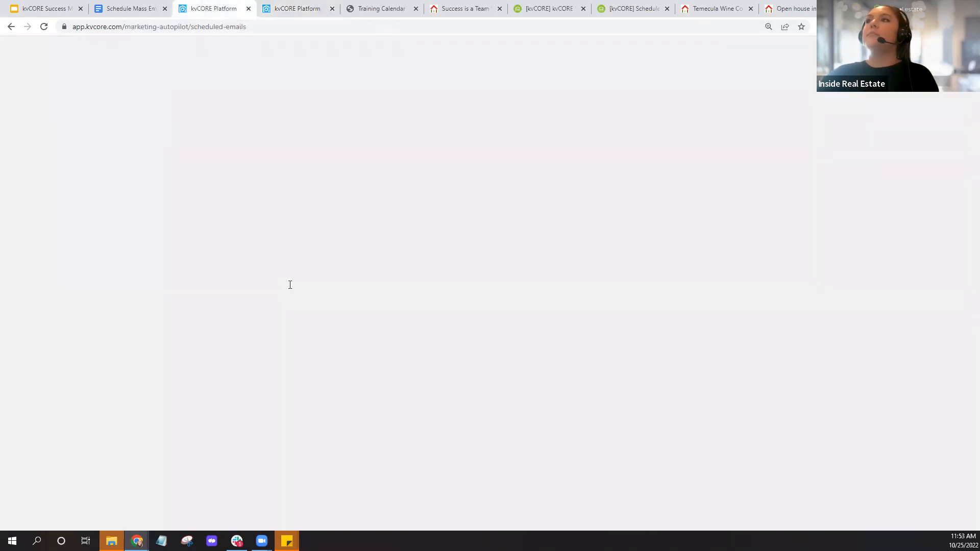
left_click(45, 26)
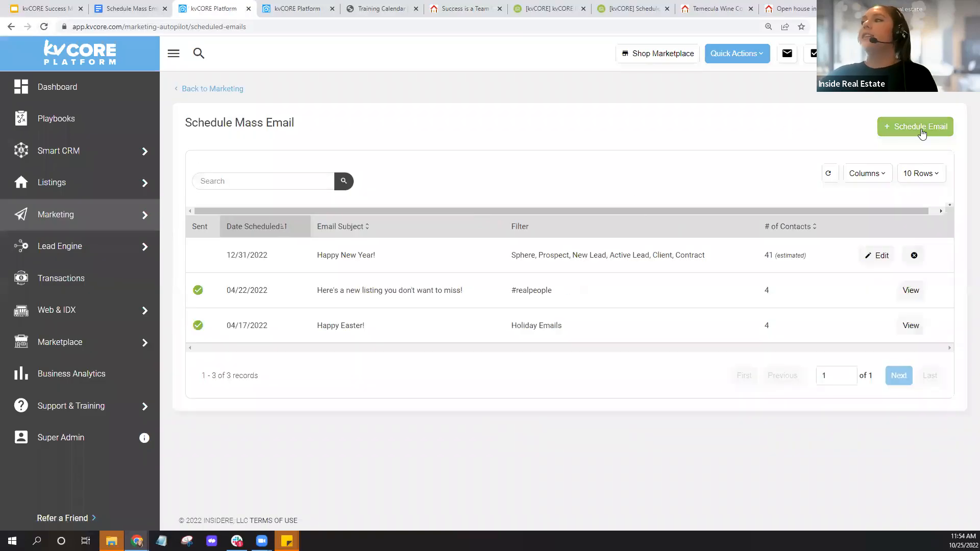
left_click(921, 132)
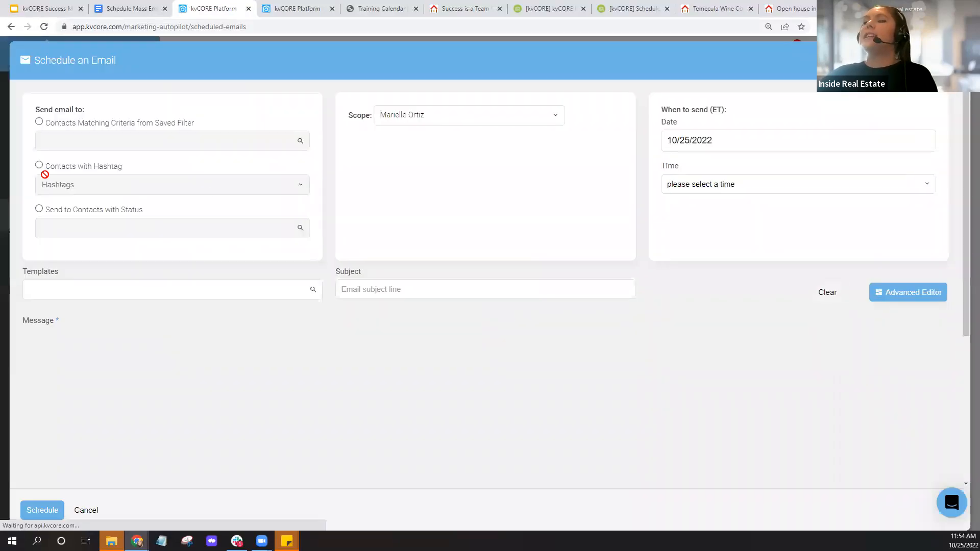
- Address the email to Contacts with Hashtag holidaycardlist
left_click(39, 164)
left_click(118, 188)
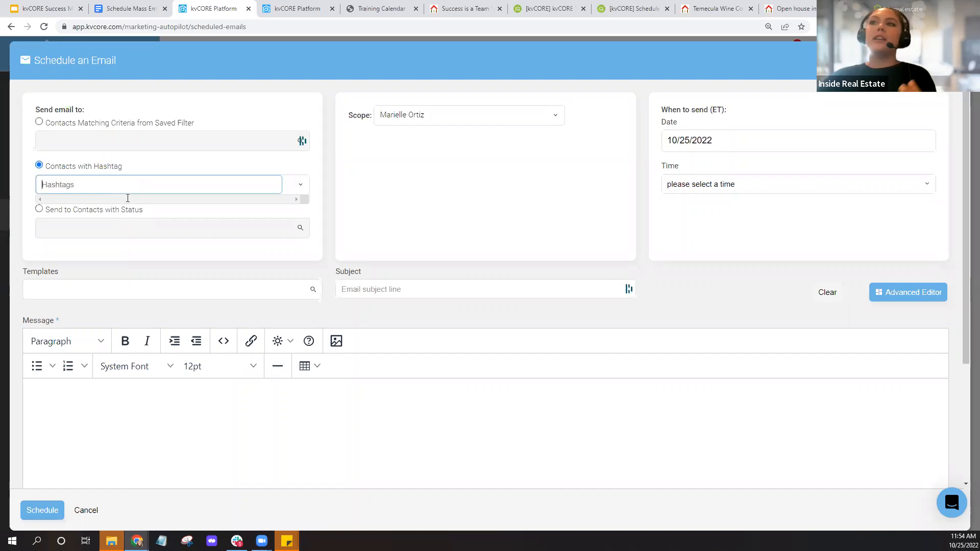
type("chris")
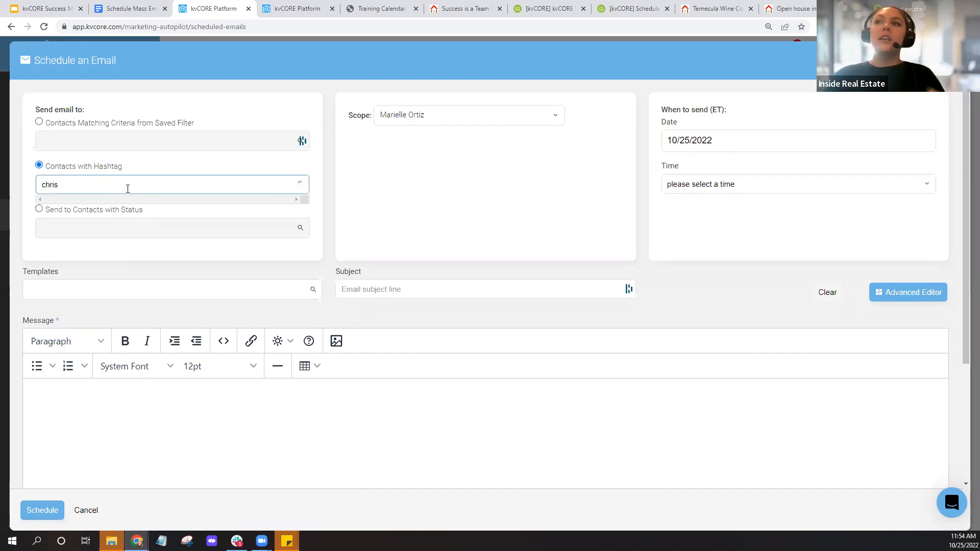
key("BackSpace")
key("BackSpace")
key("BackSpace")
key("BackSpace")
key("BackSpace")
type("holid")
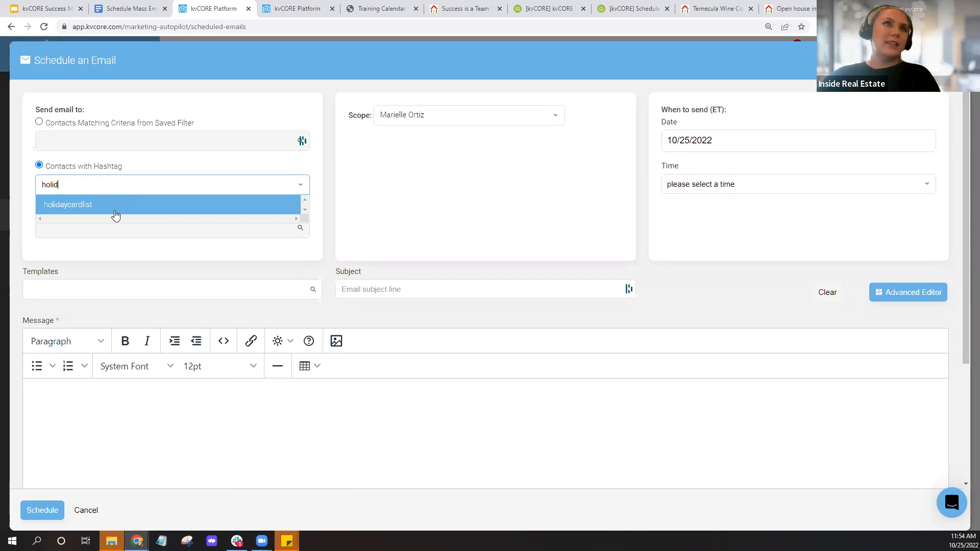
left_click(106, 206)
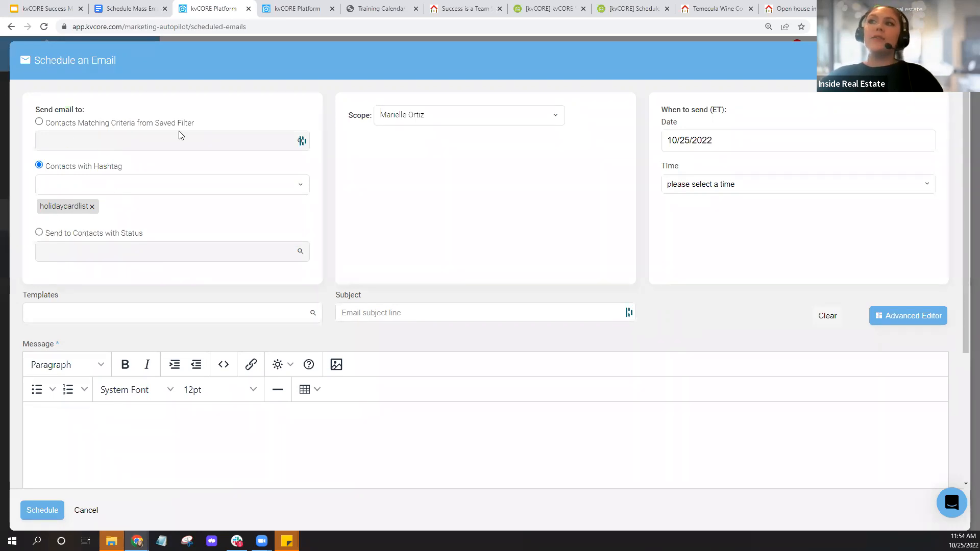
- Choose Send to Contacts with Status as the recipient option
left_click(40, 232)
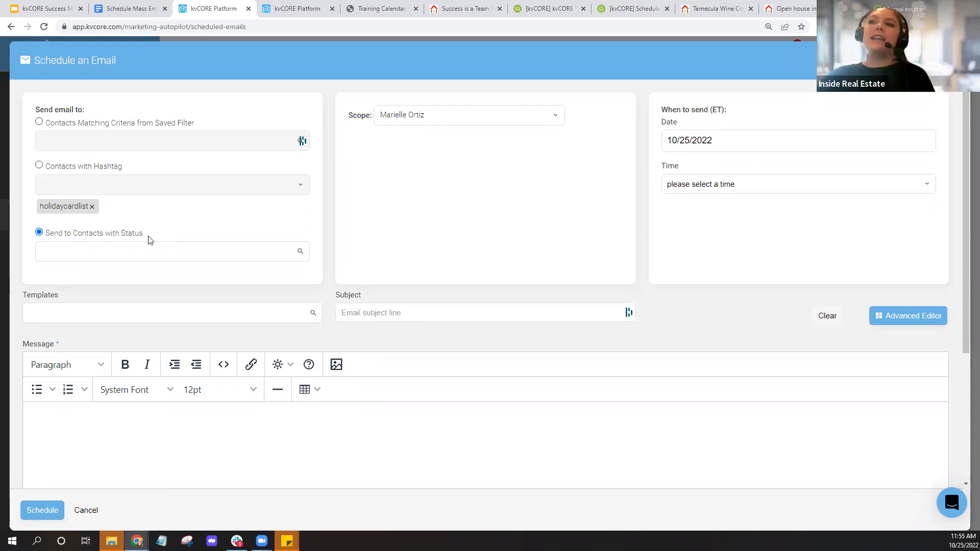
left_click(281, 9)
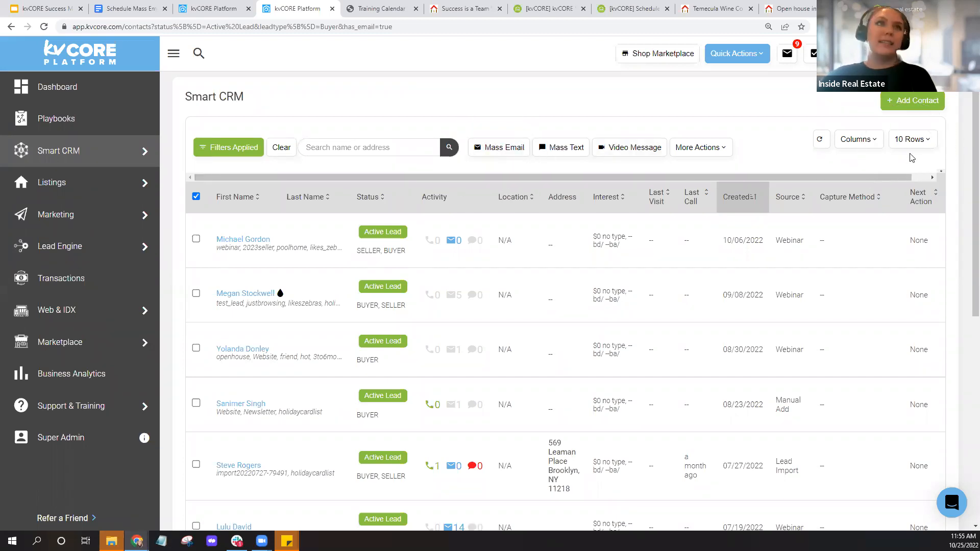
left_click(204, 6)
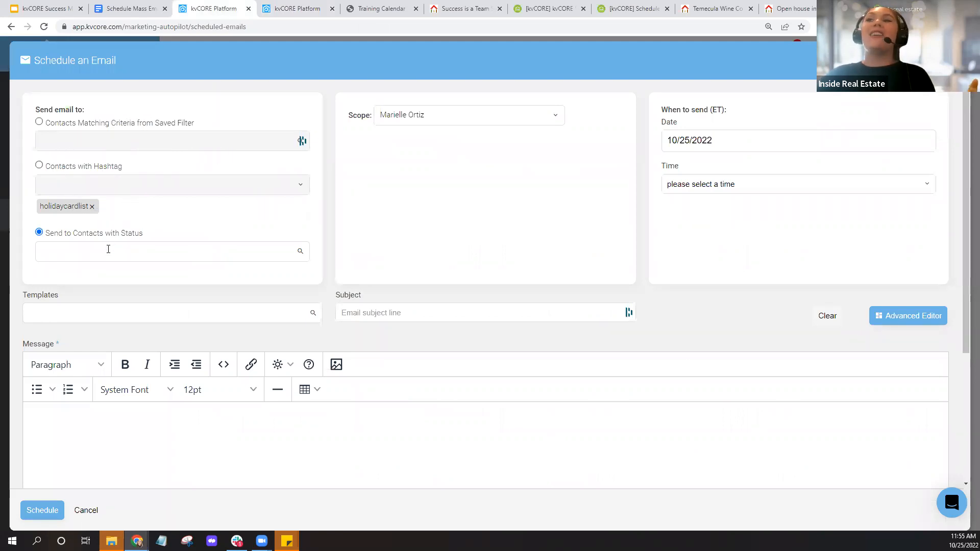
- Add Sphere, Prospect, New Lead, Active Lead, Client and Contract as recipient statuses
left_click(109, 249)
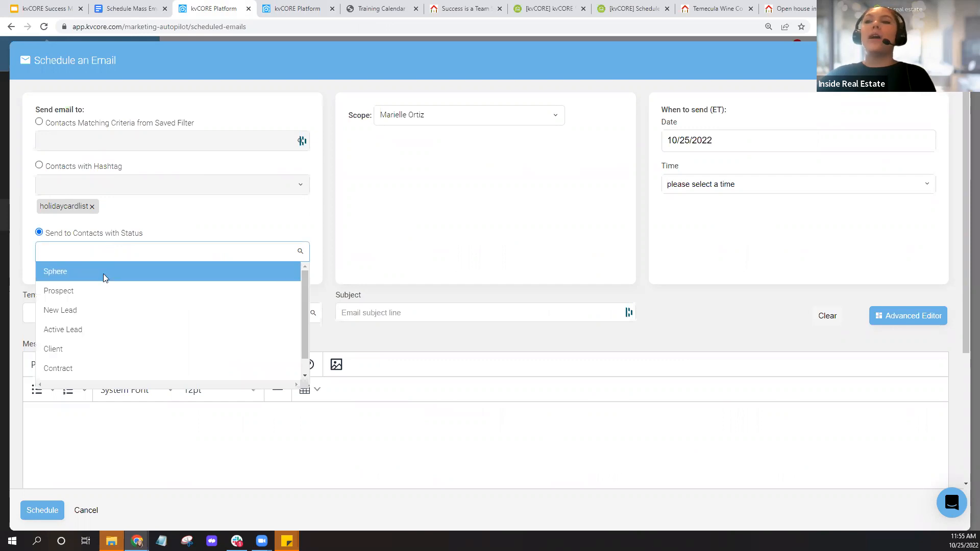
left_click(103, 273)
left_click(122, 252)
left_click(115, 292)
left_click(134, 253)
left_click(131, 310)
left_click(178, 253)
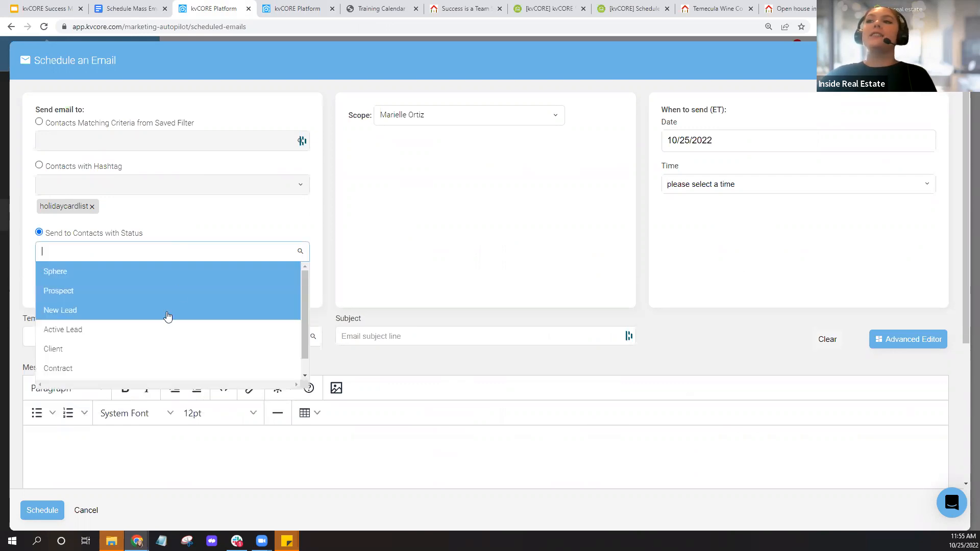
left_click(168, 329)
left_click(212, 252)
left_click(197, 357)
left_click(236, 252)
left_click(174, 369)
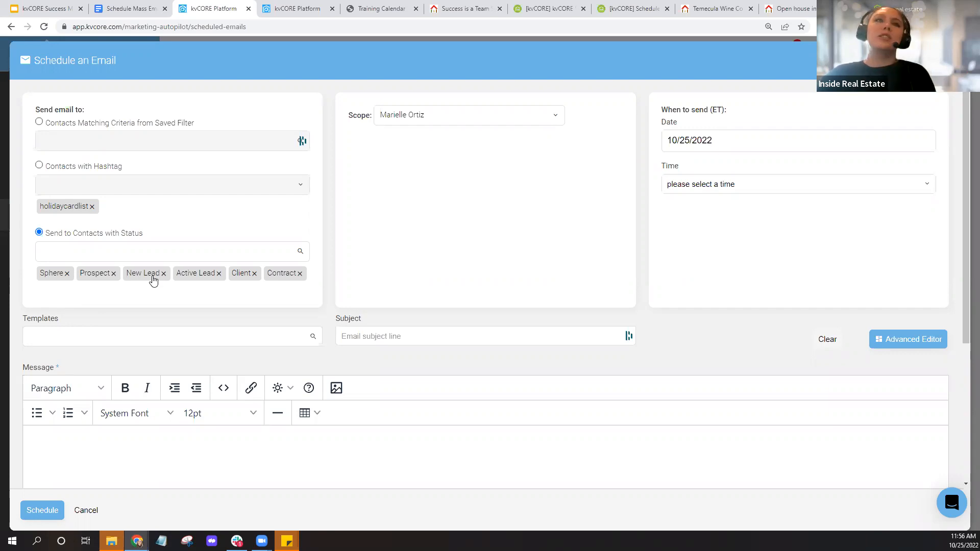
- Set the email's send date to October 30, 2022
scroll(323, 282, "down", 1)
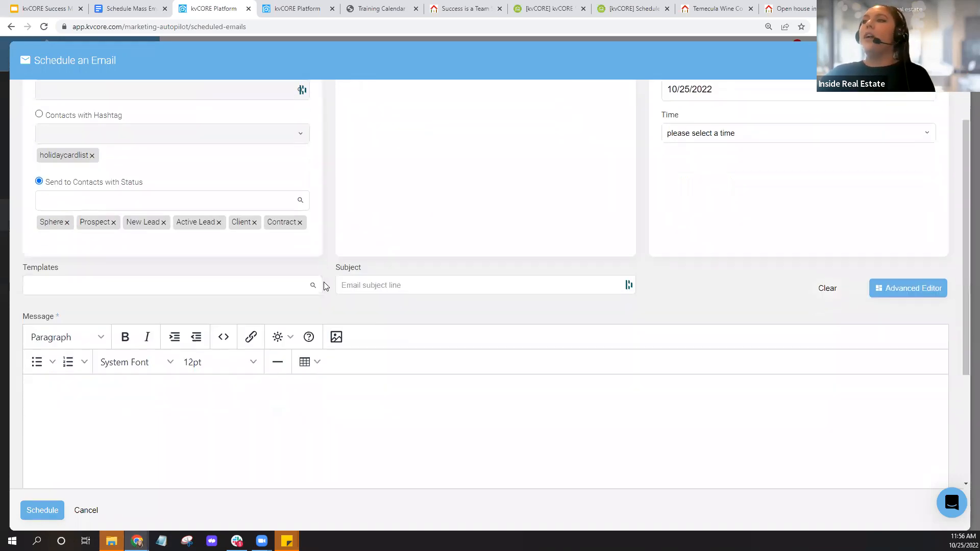
scroll(324, 284, "down", 2)
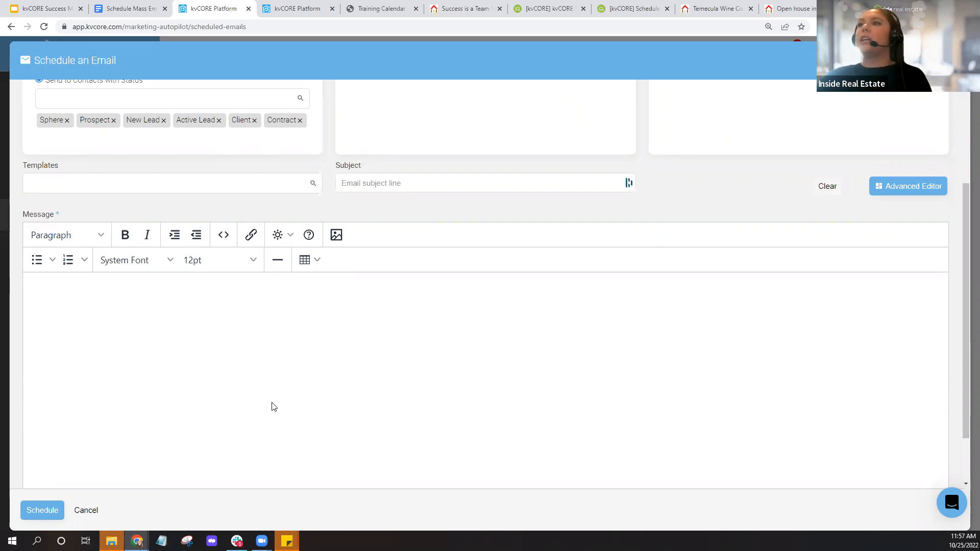
scroll(428, 320, "down", 1)
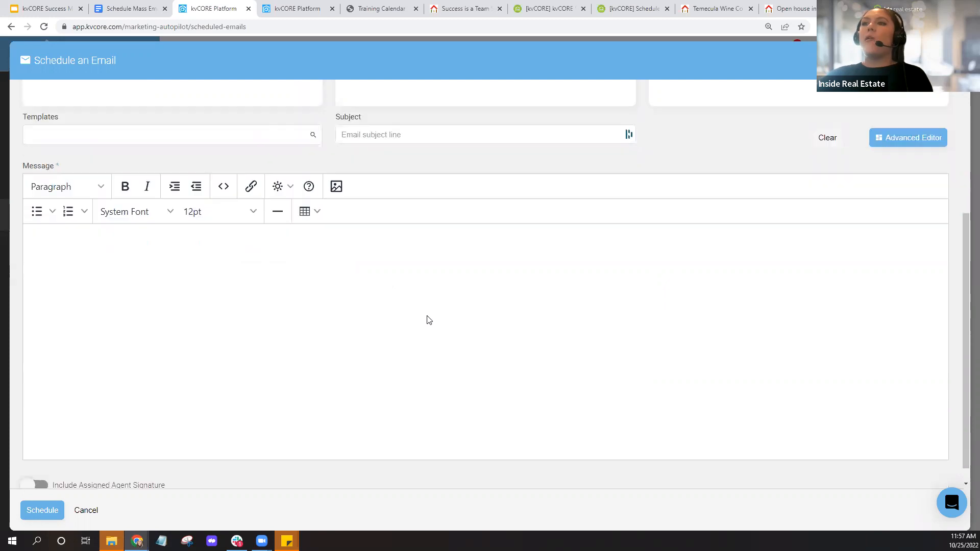
left_click(201, 237)
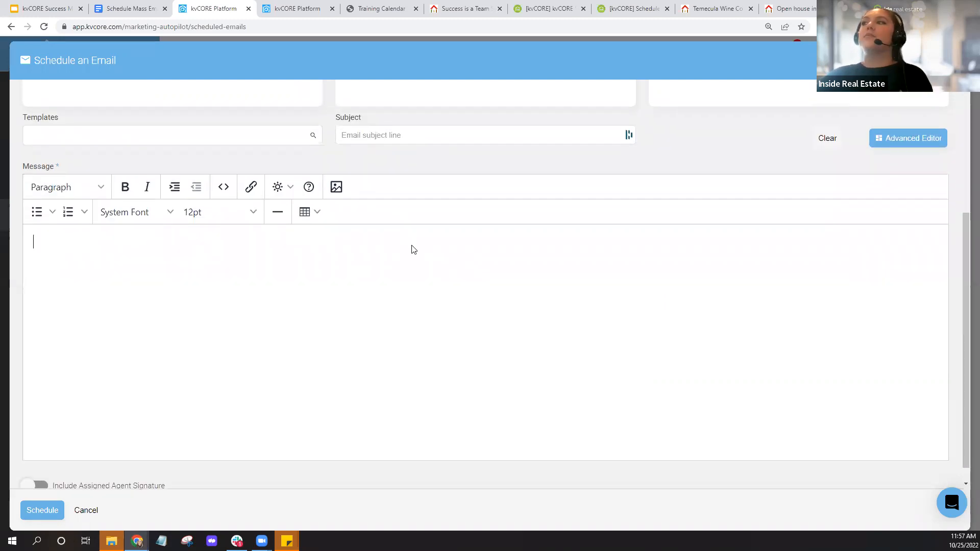
scroll(411, 247, "up", 2)
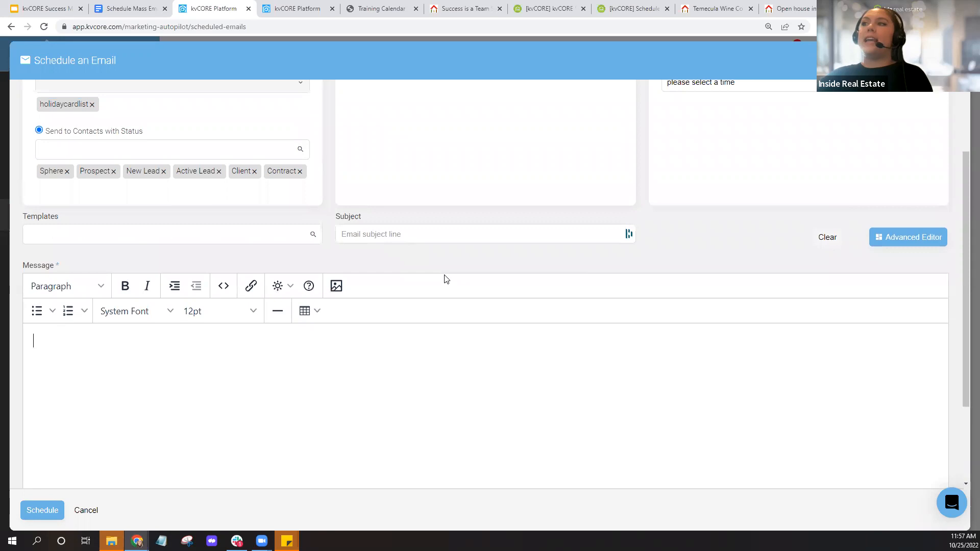
scroll(444, 277, "up", 2)
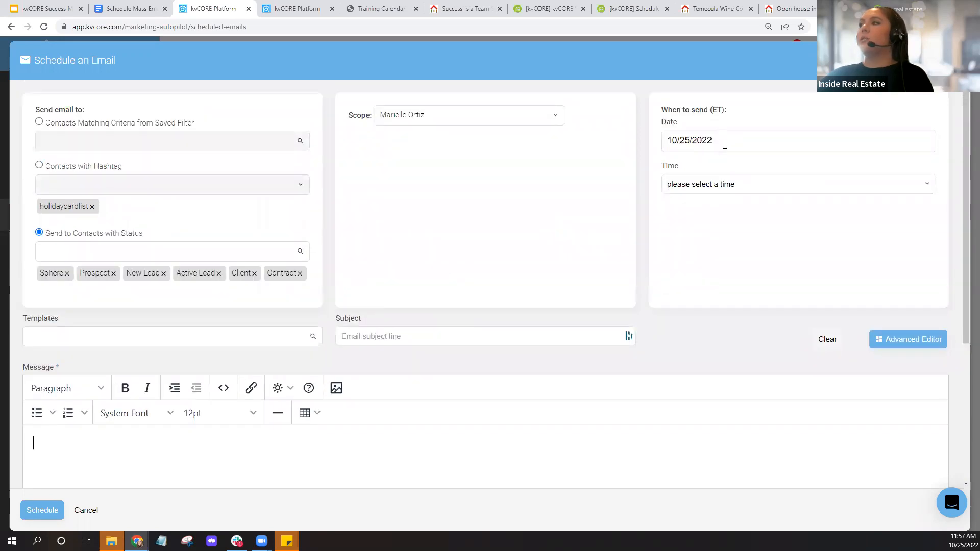
left_click(724, 145)
left_click(406, 393)
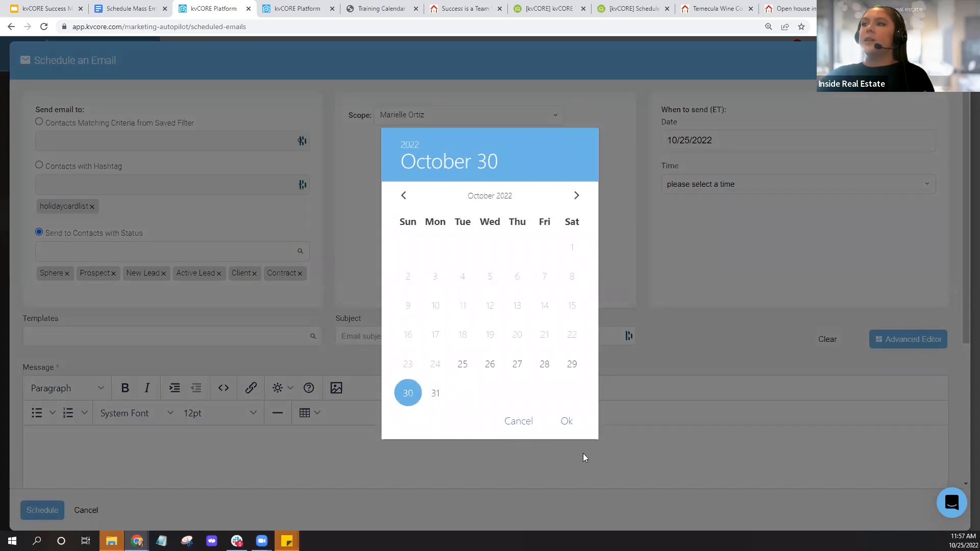
left_click(566, 422)
- Set the send time to 10:00 am
left_click(726, 183)
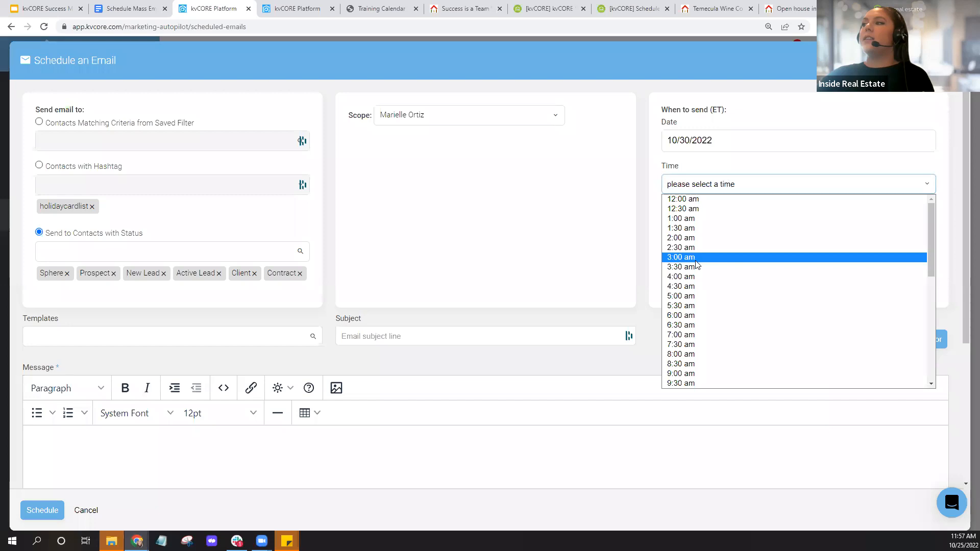
scroll(705, 240, "down", 4)
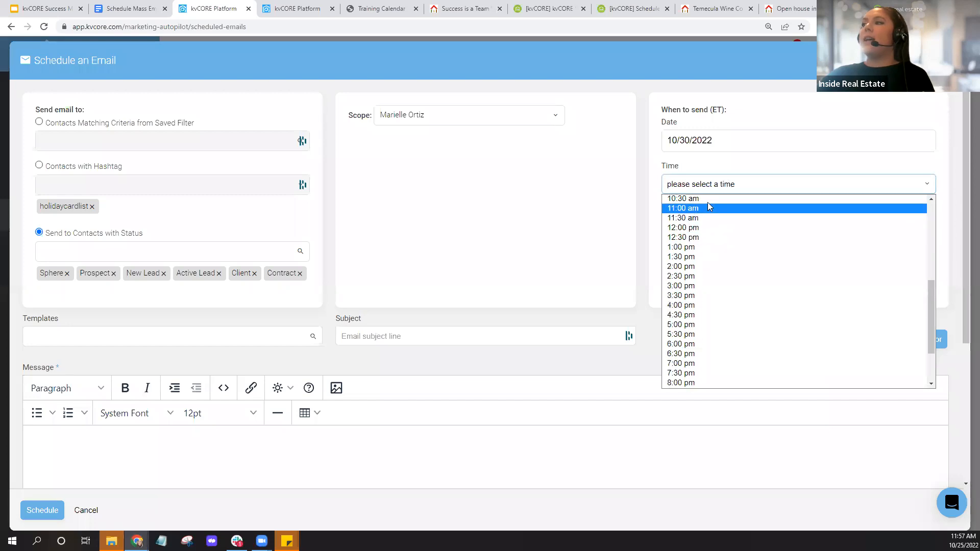
scroll(707, 204, "up", 2)
left_click(681, 290)
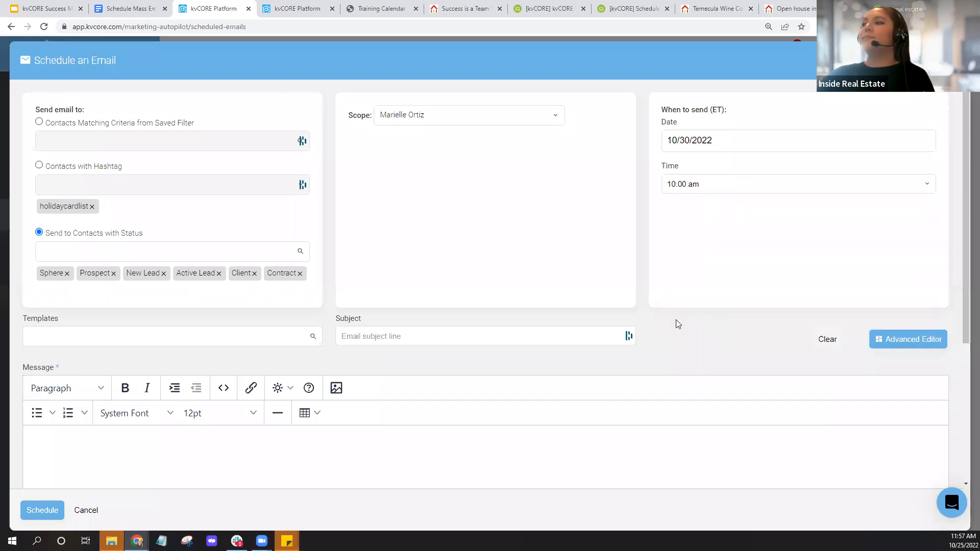
scroll(357, 306, "down", 3)
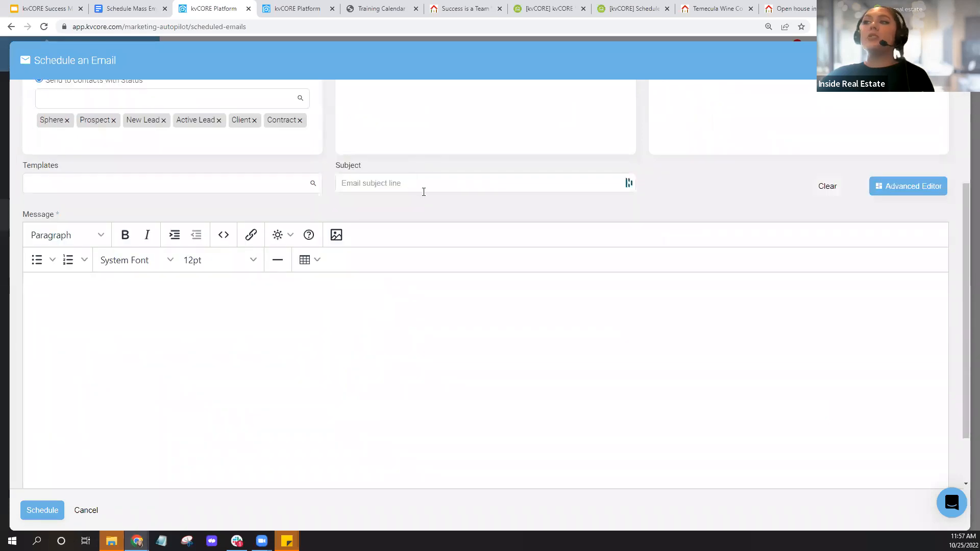
- Dismiss the autofill popup and enter the subject 'Happy Halloween!'
left_click(423, 188)
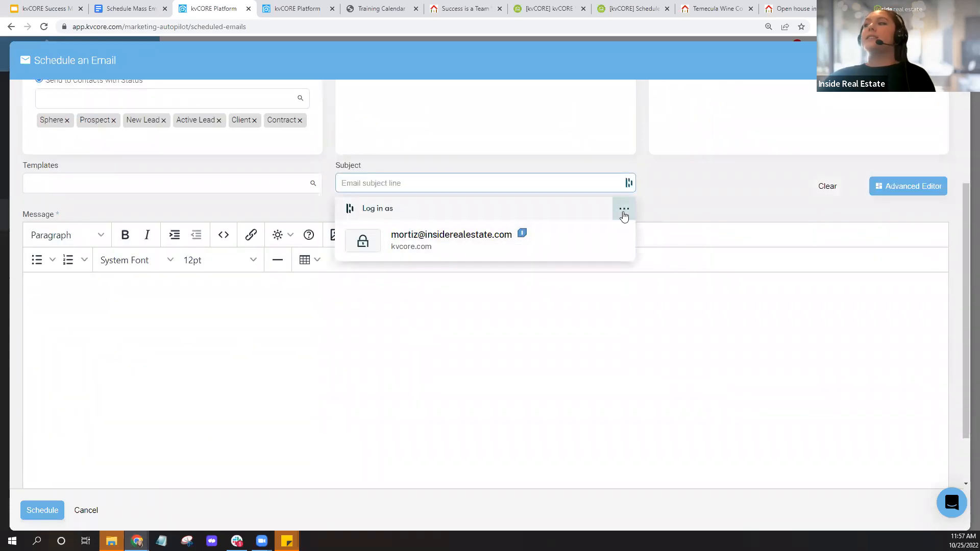
left_click(623, 211)
left_click(498, 267)
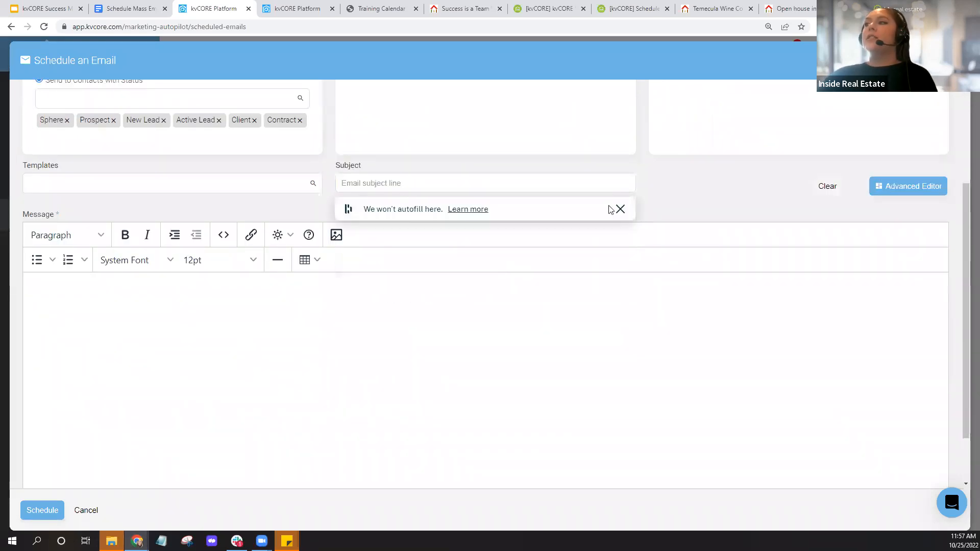
left_click(414, 184)
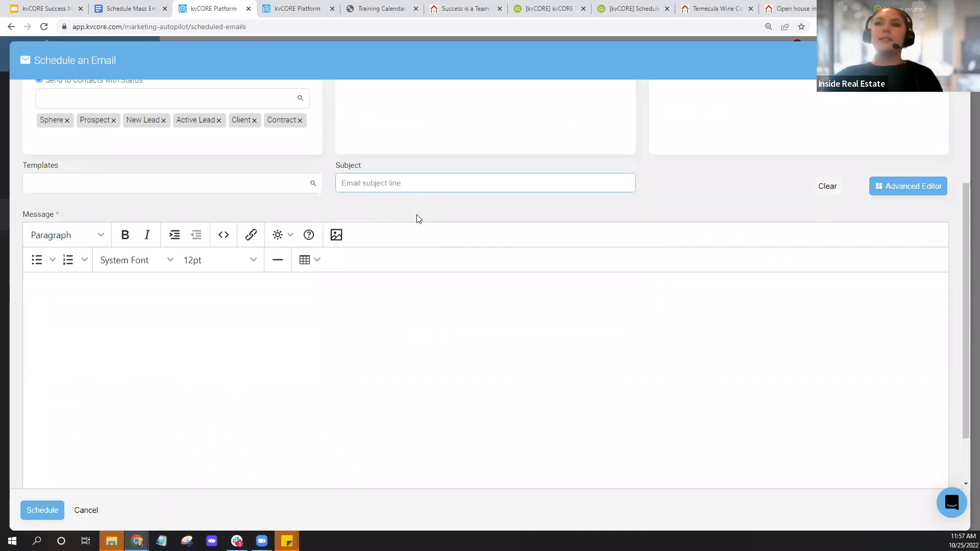
type("Happy")
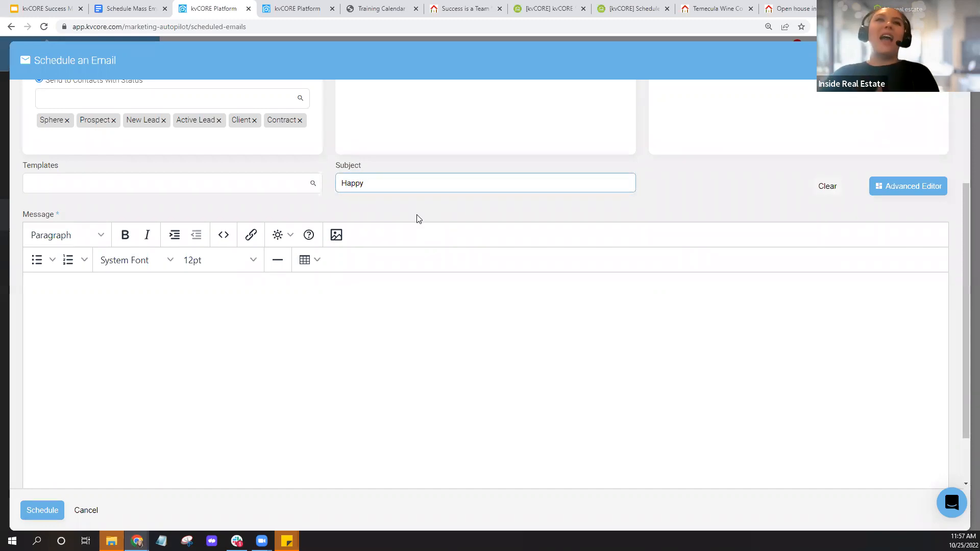
type("Halloween")
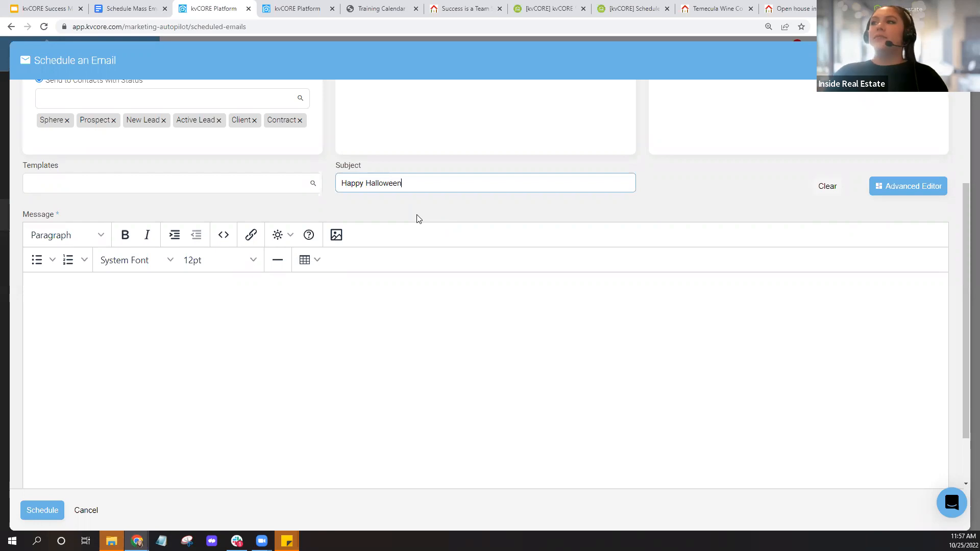
type("!")
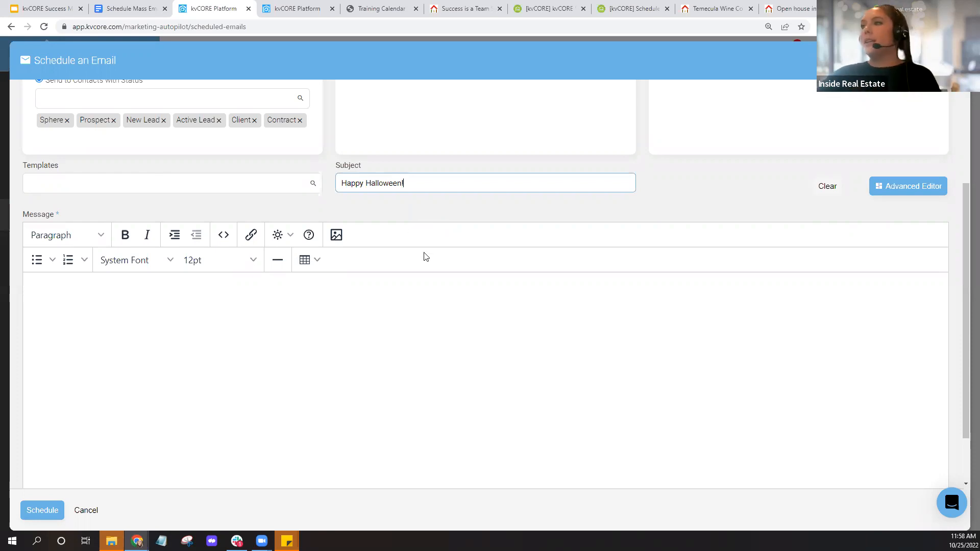
- Begin the message body with 'Hi'
scroll(426, 257, "down", 2)
left_click(81, 264)
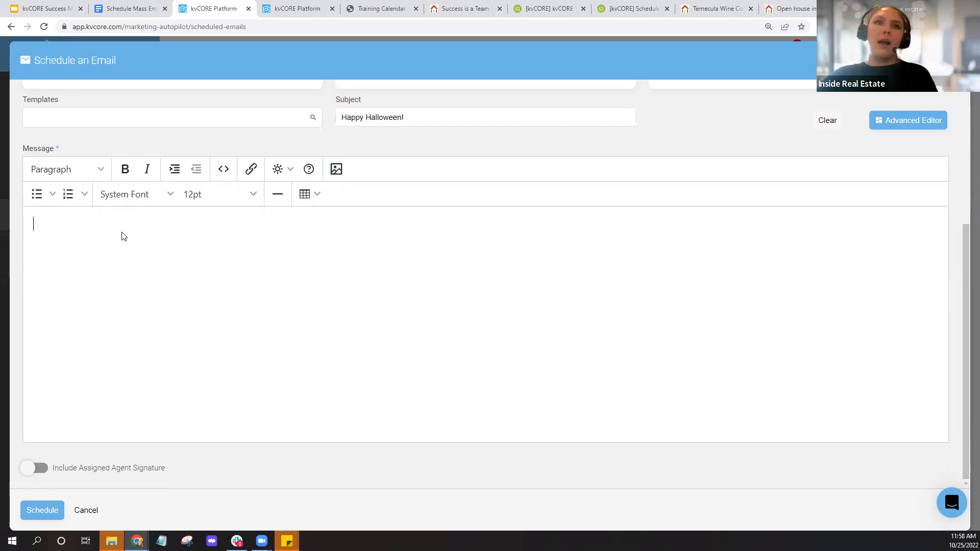
type("Hi")
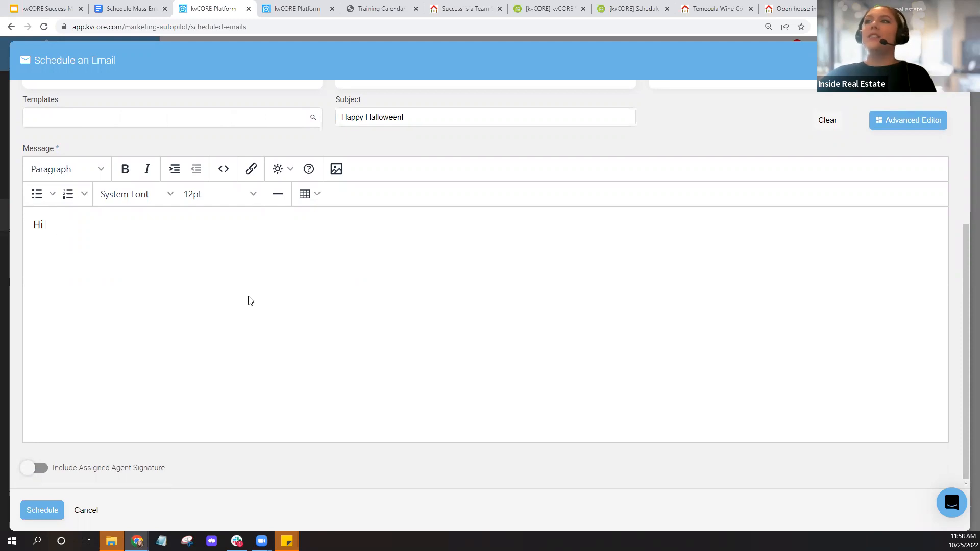
scroll(247, 300, "up", 2)
scroll(248, 300, "down", 1)
scroll(250, 300, "down", 1)
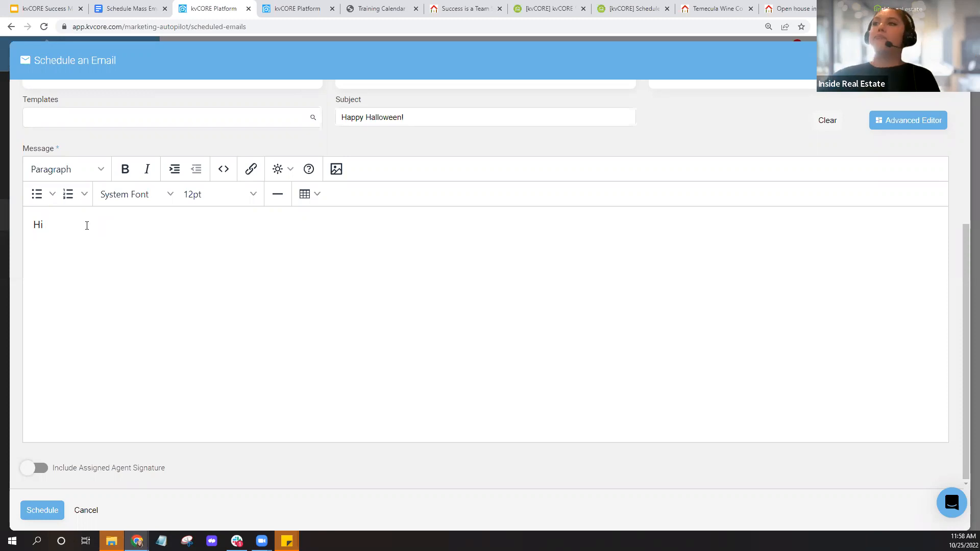
- Open the merge tag menu, then switch to the Smart CRM contacts tab and select every contact
left_click(290, 172)
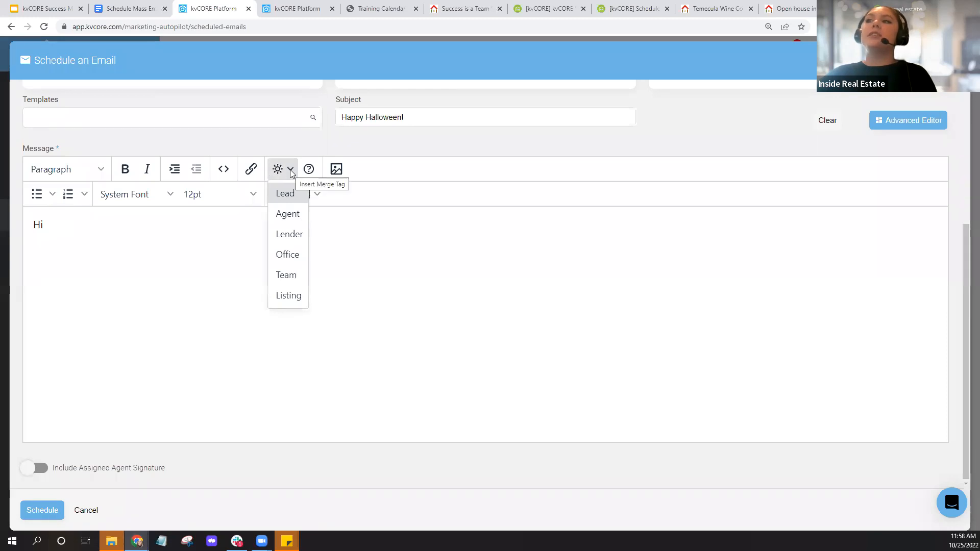
mouse_move(281, 184)
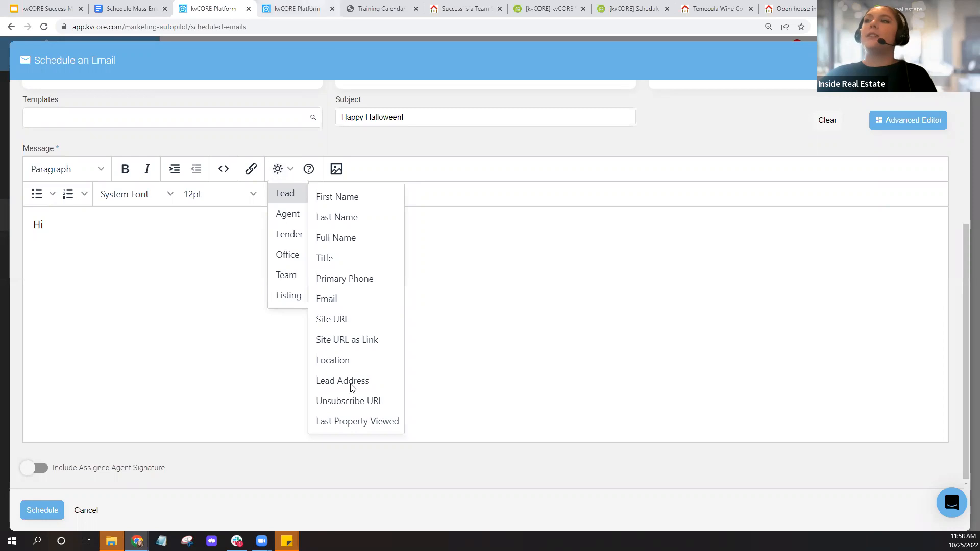
key("ctrl+Tab")
left_click(196, 197)
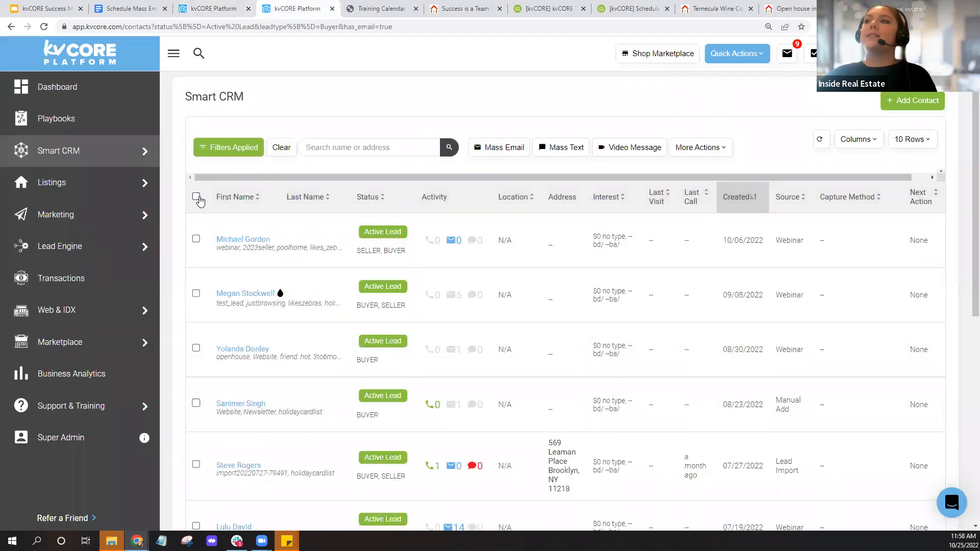
- Try a '{' merge tag in a mass text to the selected contacts, then return to the email
left_click(569, 153)
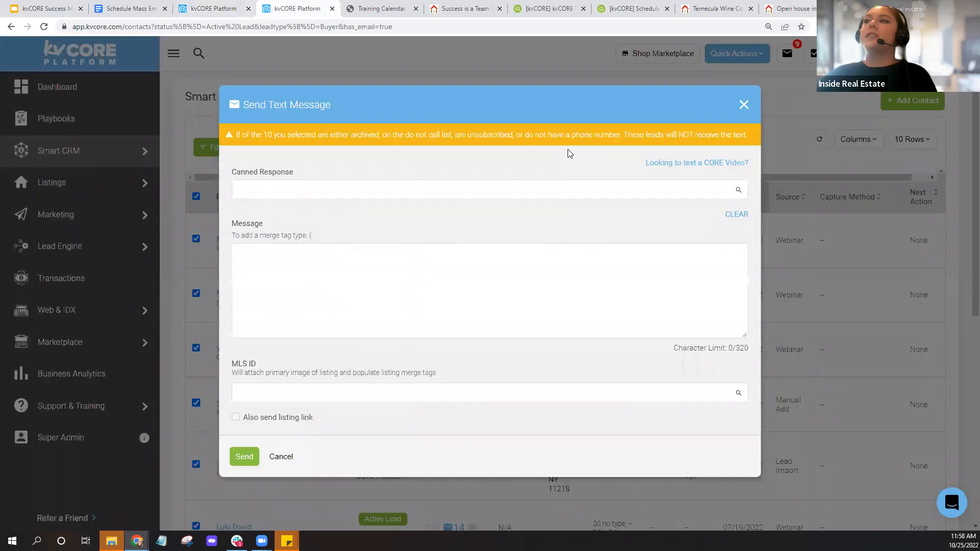
left_click(302, 277)
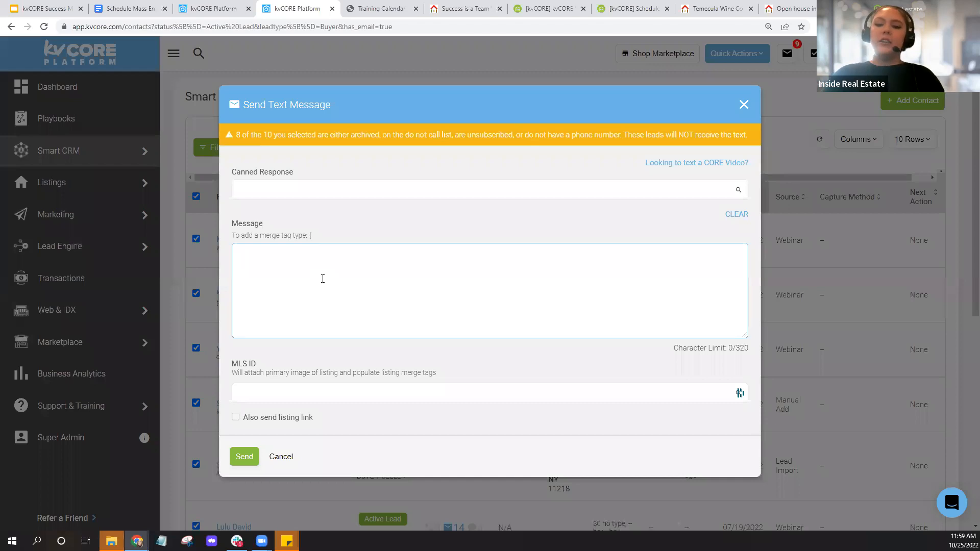
type("{")
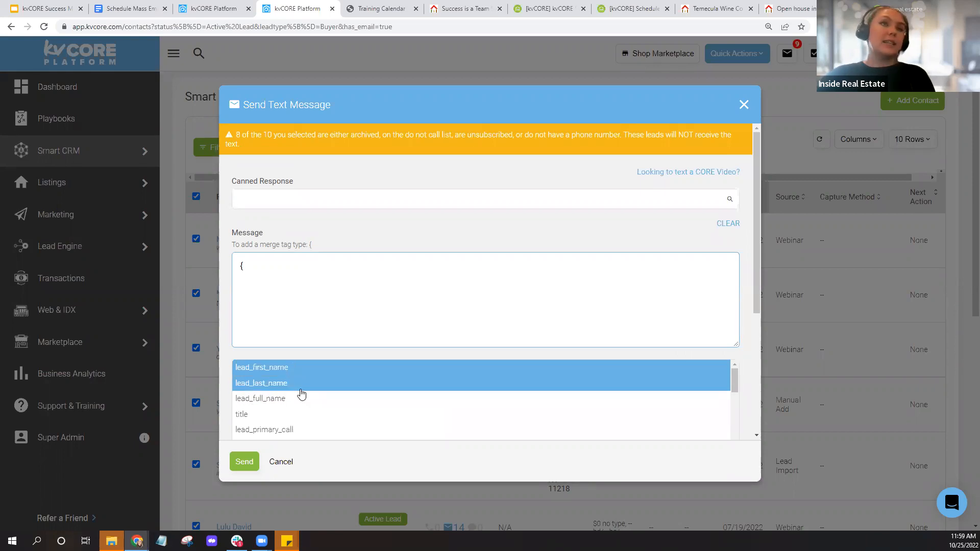
left_click(214, 8)
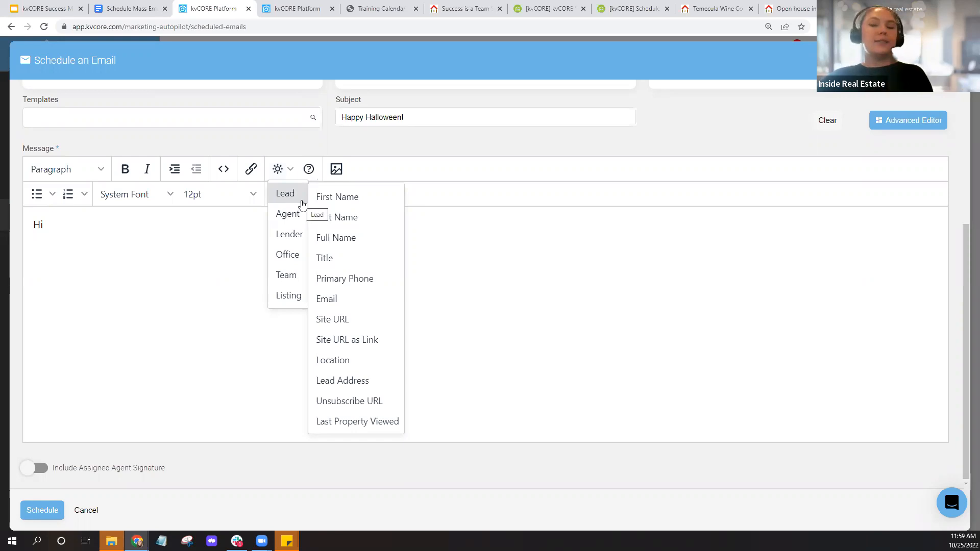
- Insert the Lead First Name merge field so the greeting reads 'Hi {first_name},' and start a new line
left_click(371, 203)
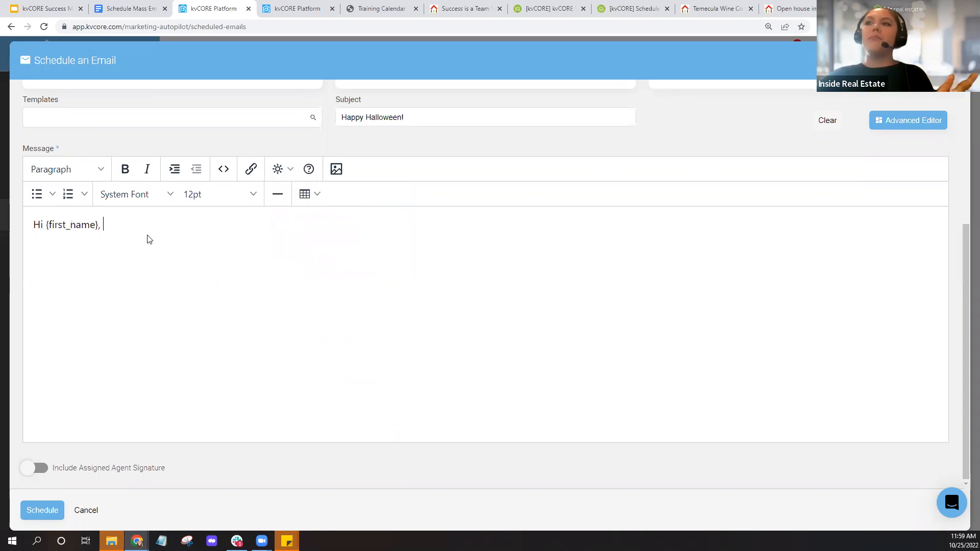
left_click(279, 173)
mouse_move(289, 199)
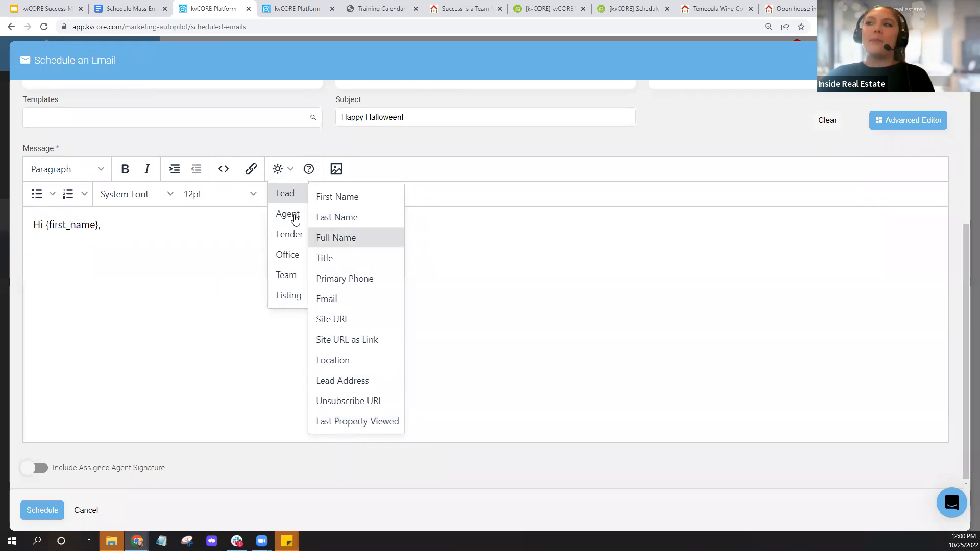
mouse_move(292, 218)
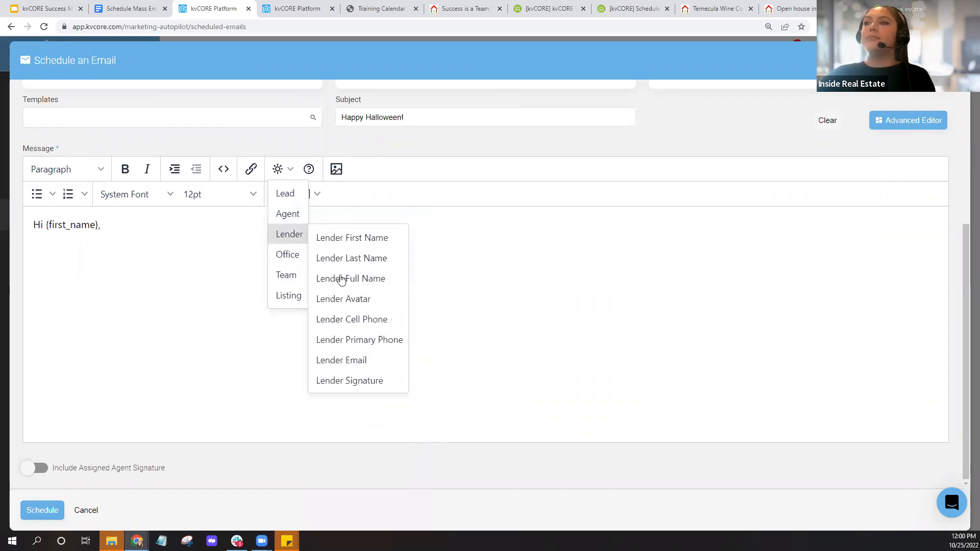
mouse_move(299, 239)
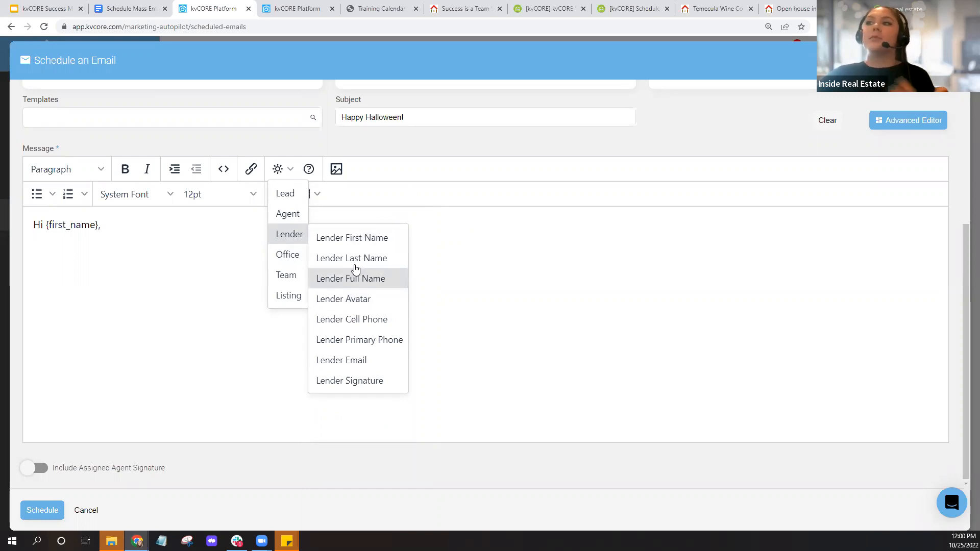
mouse_move(298, 259)
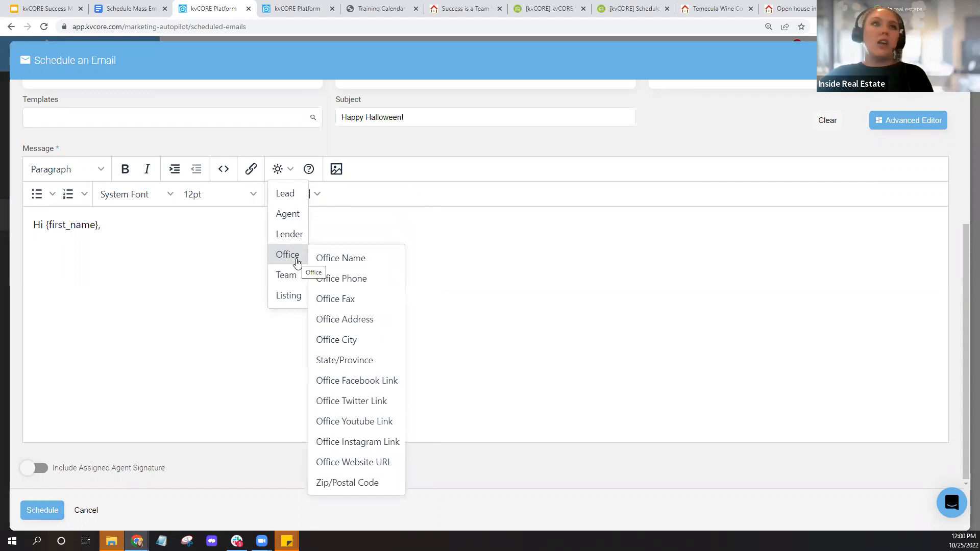
mouse_move(298, 282)
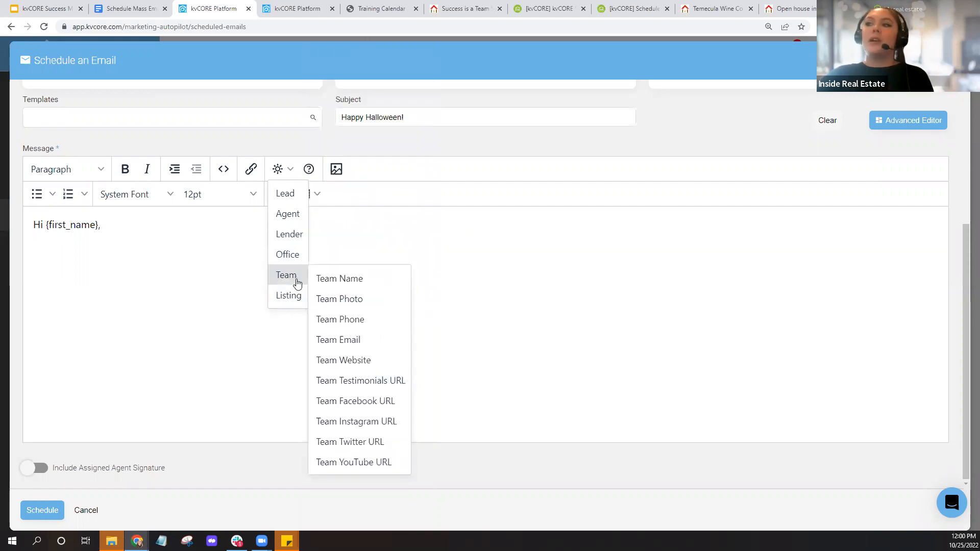
mouse_move(295, 300)
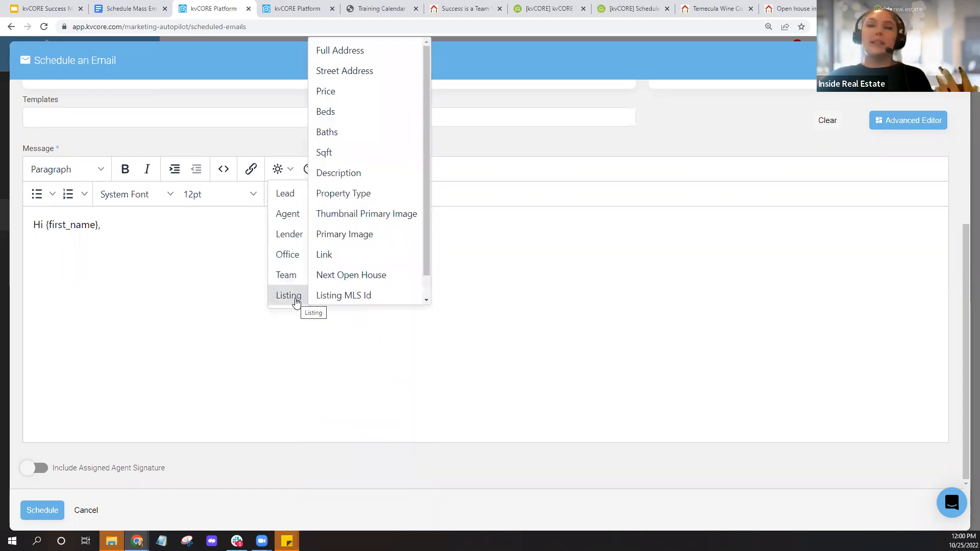
left_click(187, 286)
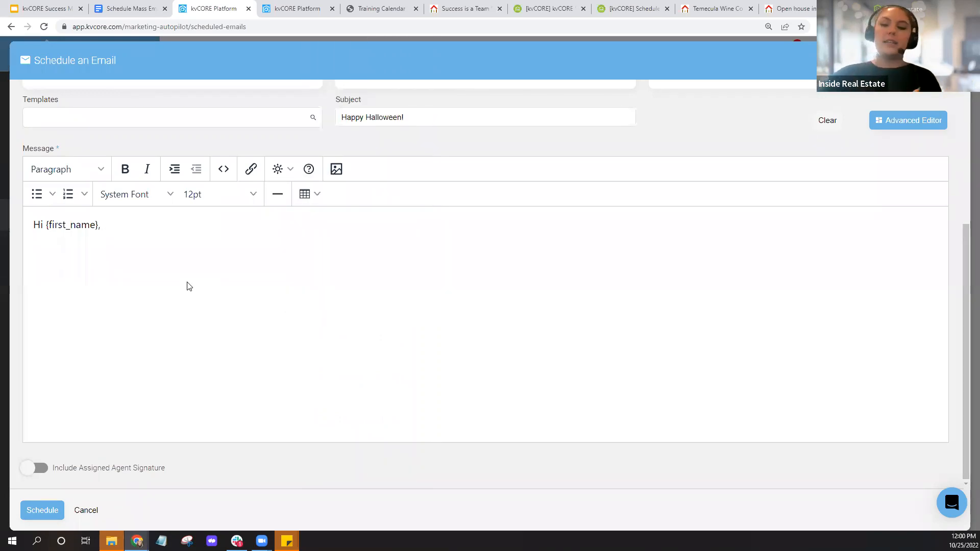
key("Return")
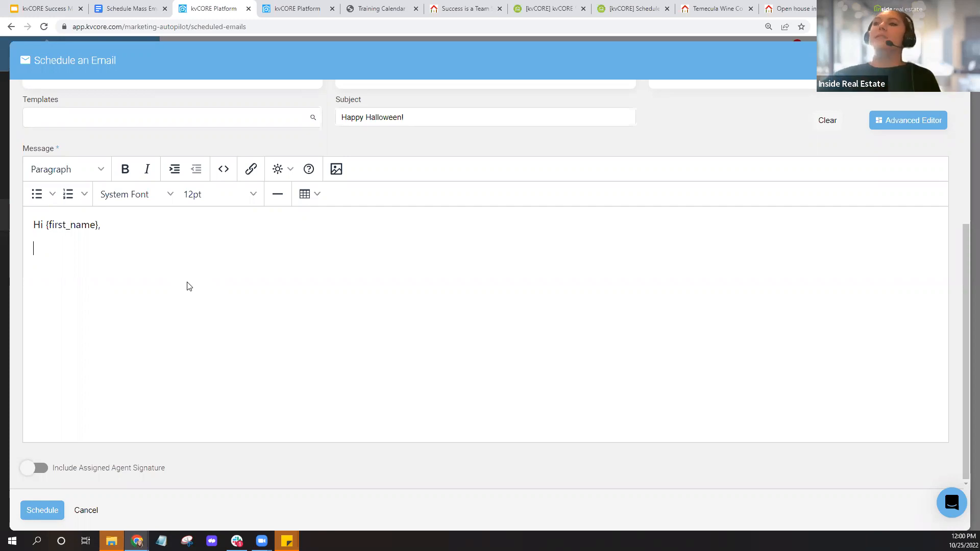
- Check the font and size lists, then upload a pumpkin photo from Downloads via Insert Image
left_click(170, 199)
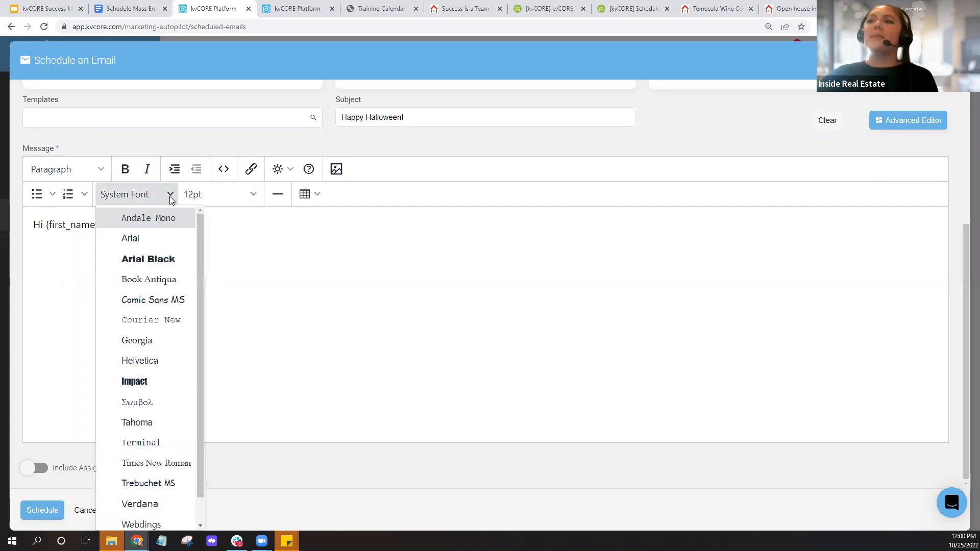
left_click(237, 196)
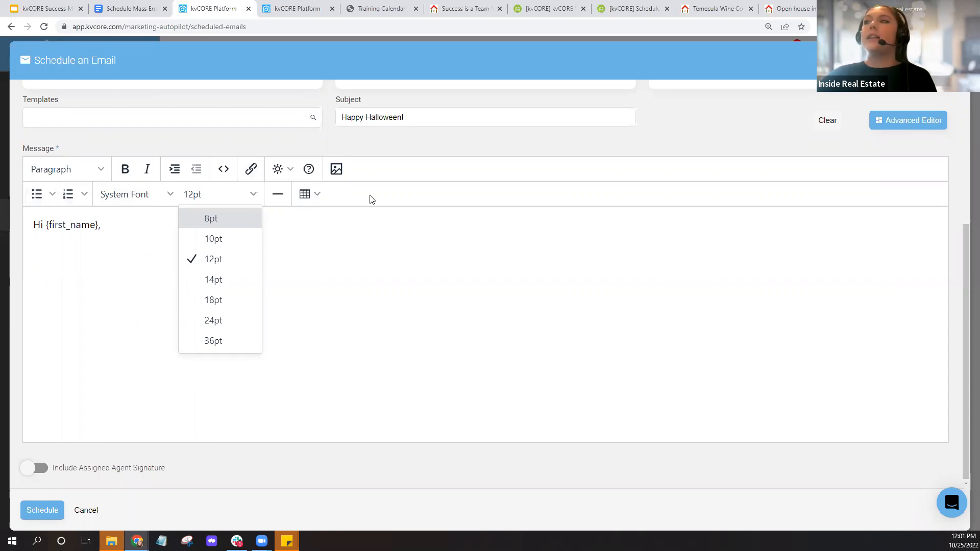
left_click(338, 173)
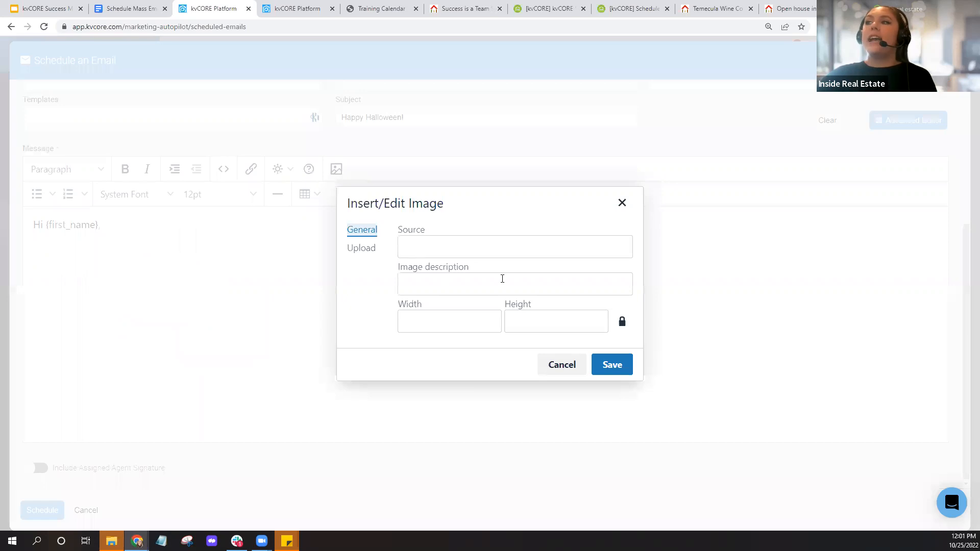
left_click(363, 252)
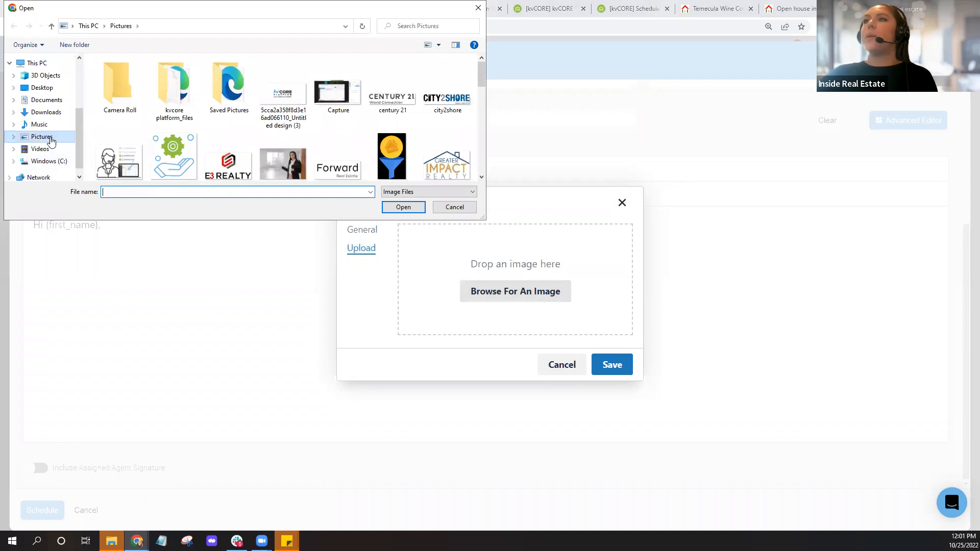
scroll(227, 112, "down", 3)
scroll(227, 112, "down", 10)
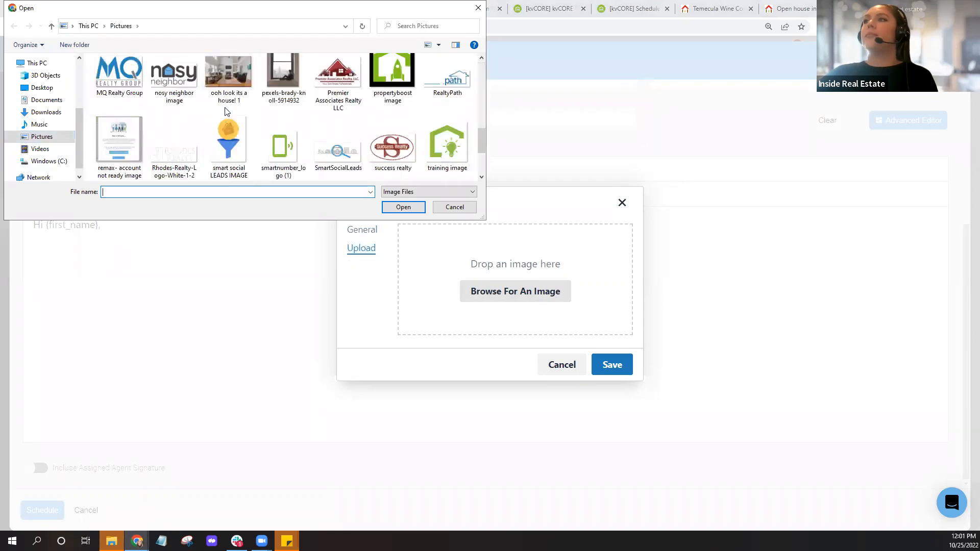
left_click(51, 113)
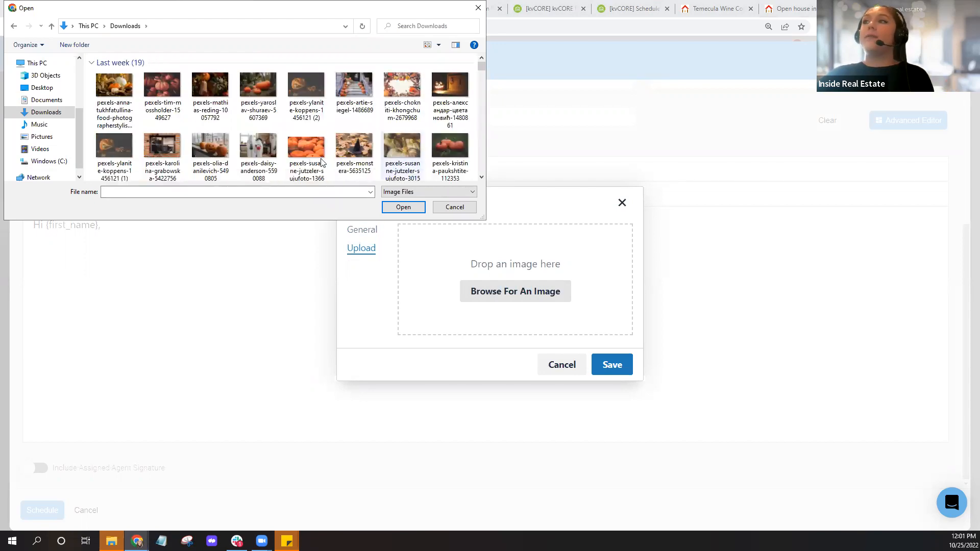
left_click(306, 95)
key("Return")
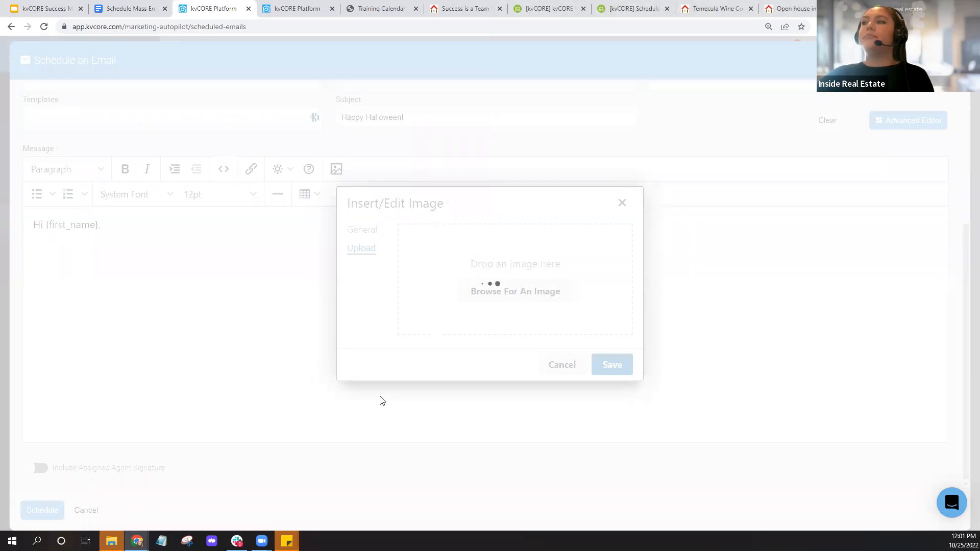
- Insert the uploaded photo below the greeting and turn on Include Assigned Agent Signature
left_click(626, 365)
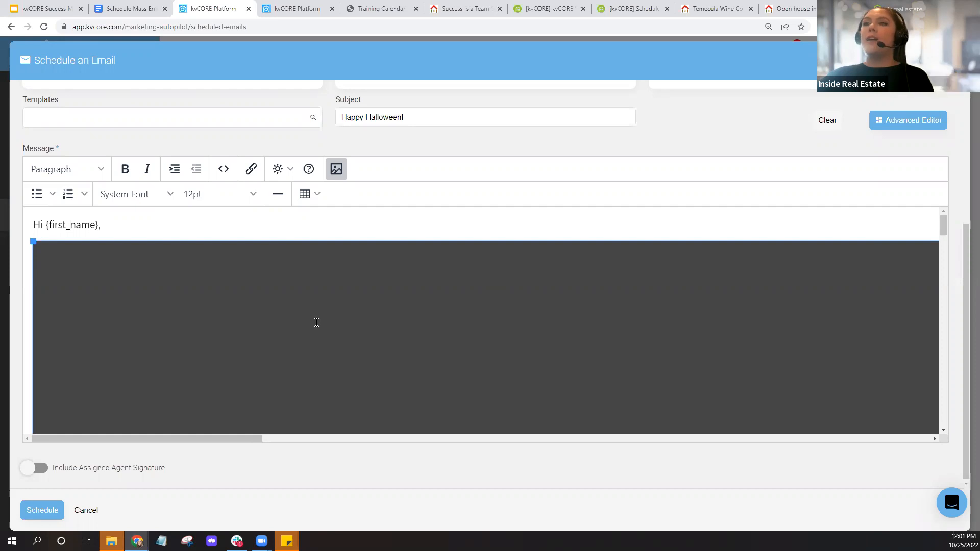
scroll(317, 322, "down", 1)
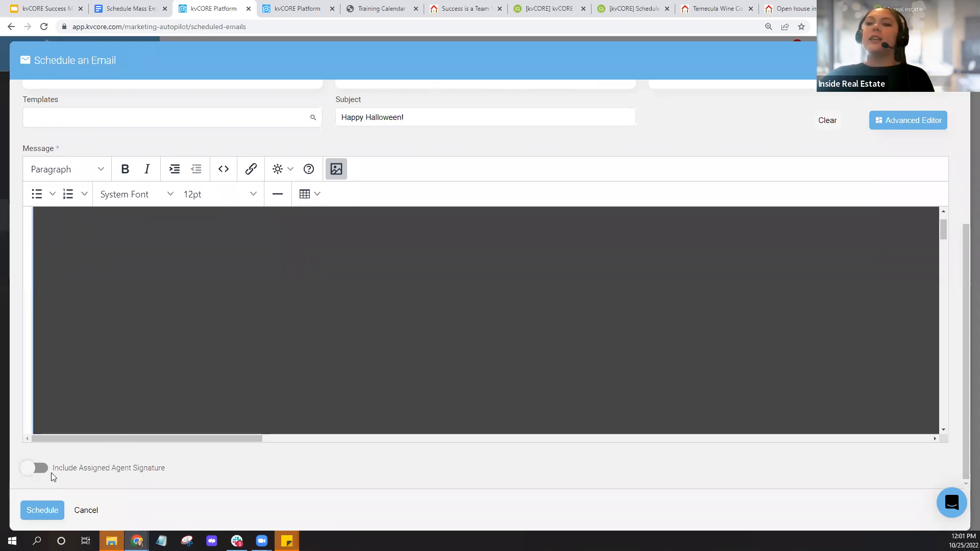
left_click_drag(53, 467, 247, 474)
left_click(163, 503)
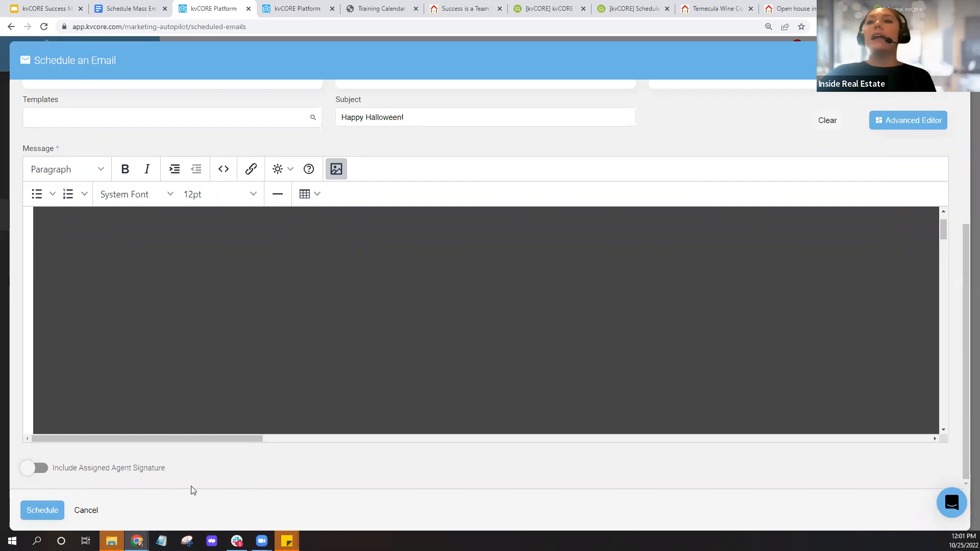
left_click(33, 469)
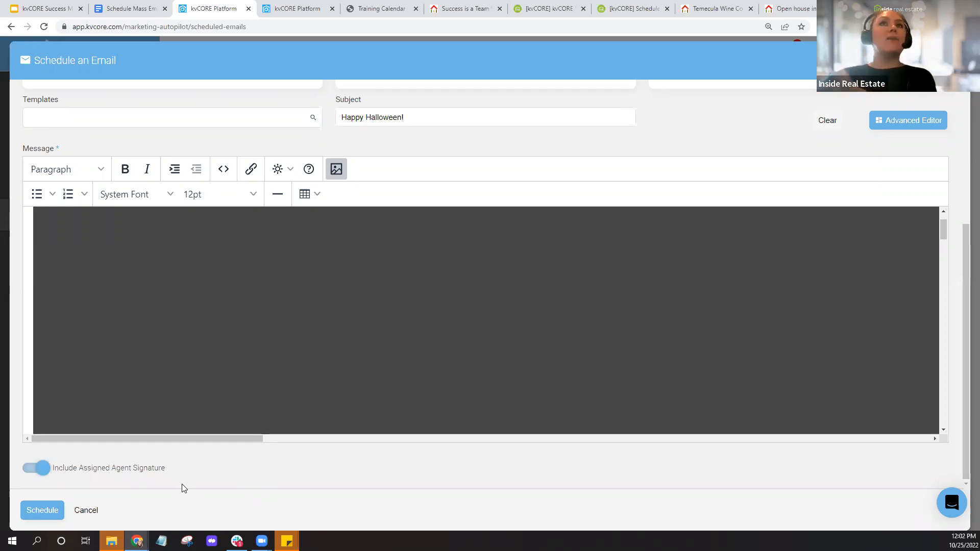
- Discard the unsent text message in the fourth kvCORE tab
left_click(283, 6)
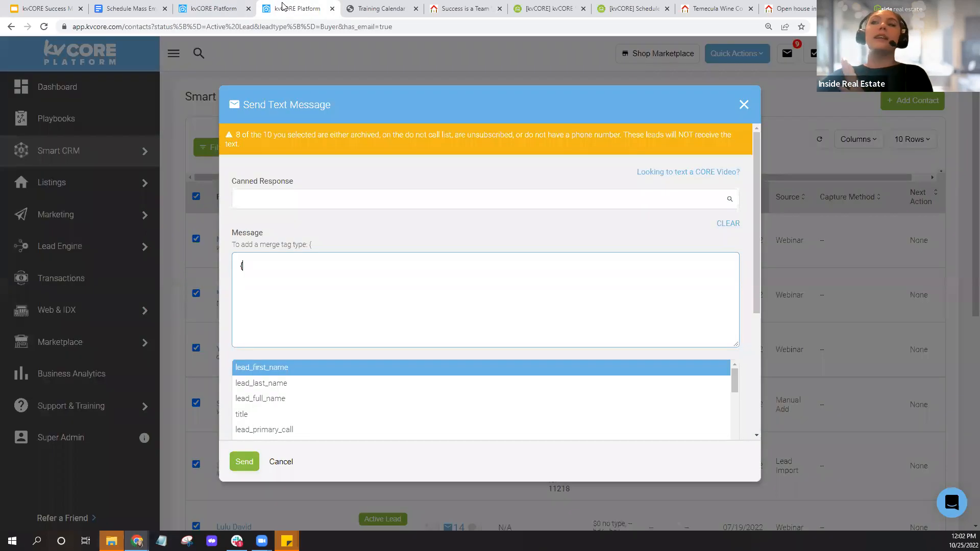
left_click(746, 104)
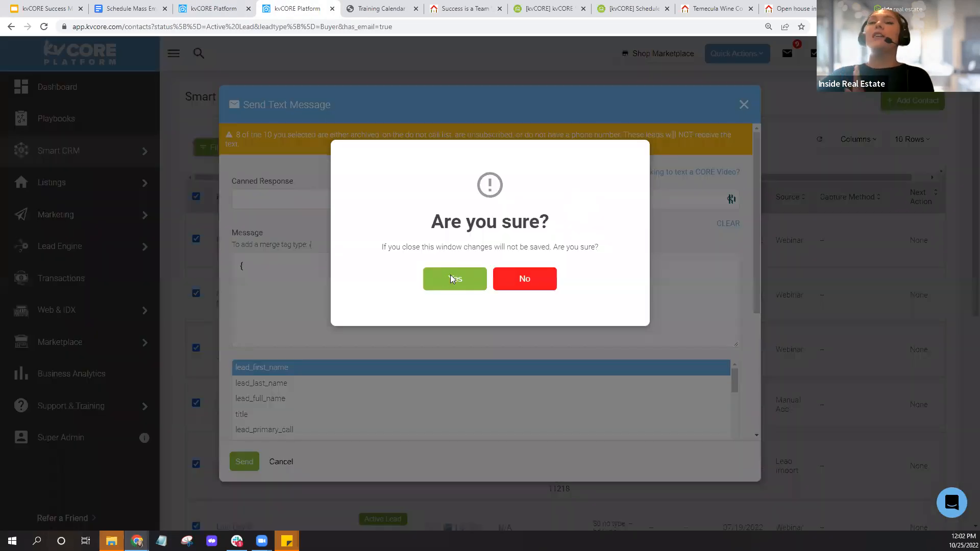
left_click(451, 279)
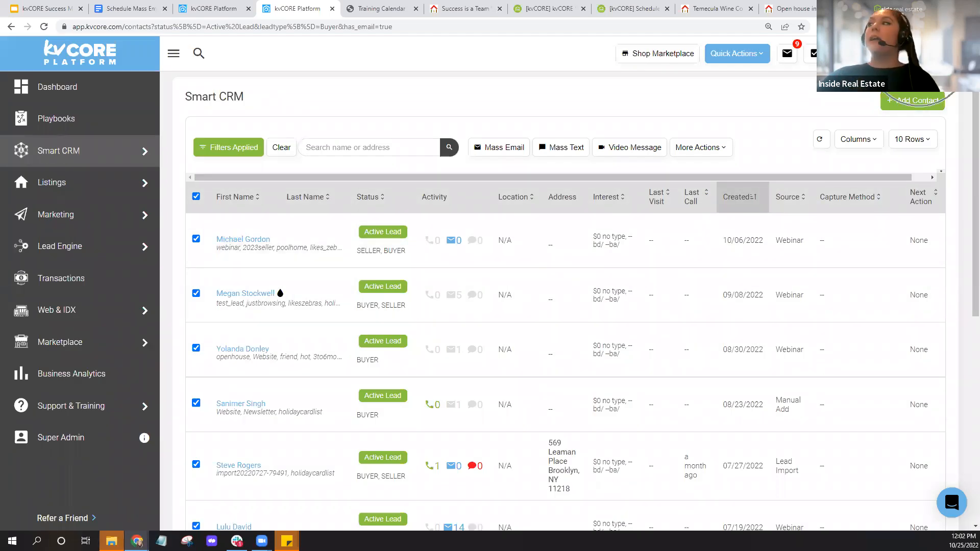
- Open the agent's profile settings, then return to the Happy Halloween! email with signature checked
left_click(918, 55)
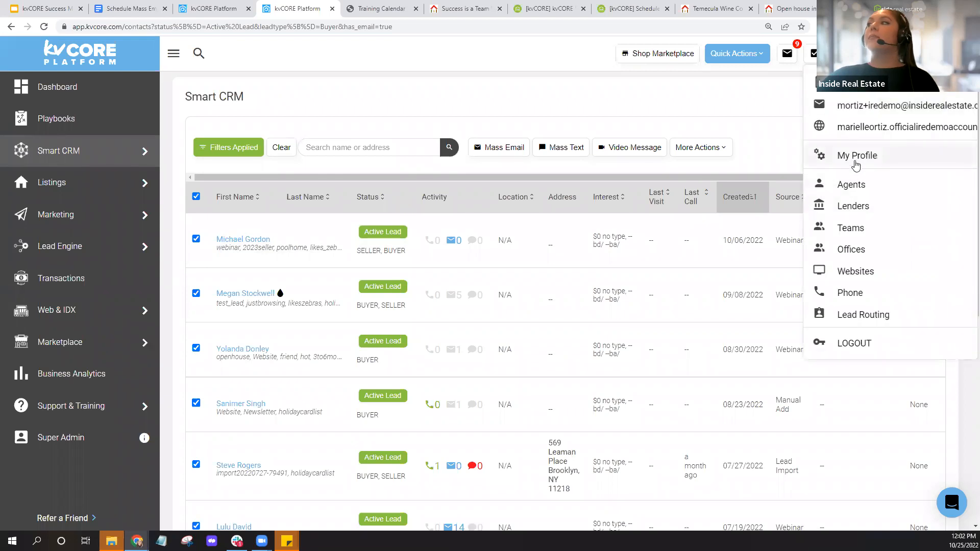
left_click(855, 162)
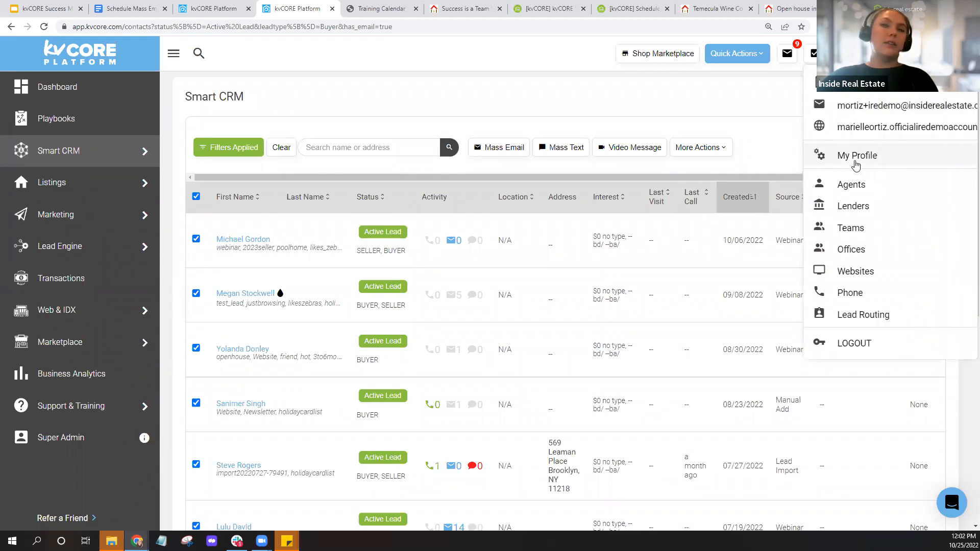
left_click(220, 14)
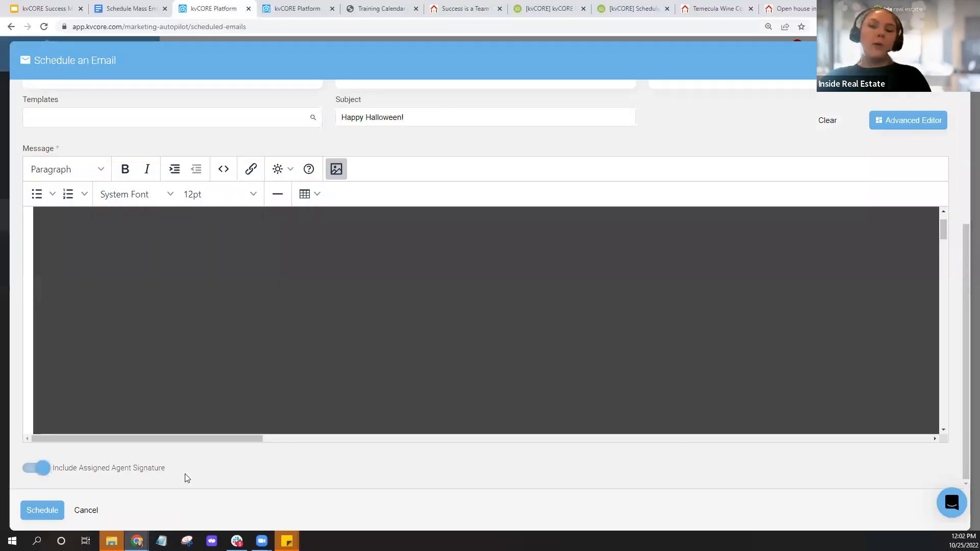
left_click(45, 469)
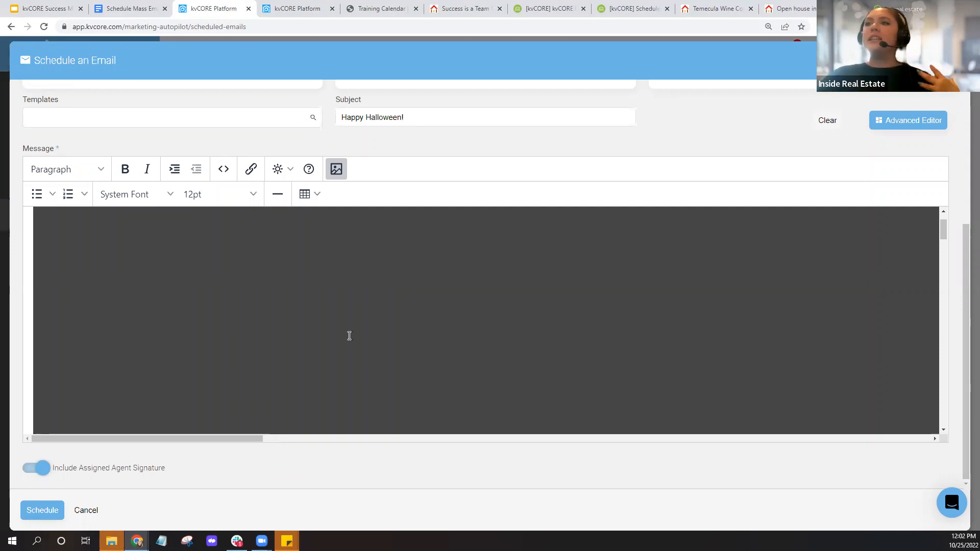
- Filter the email Templates list by 'holiday'
scroll(510, 363, "up", 2)
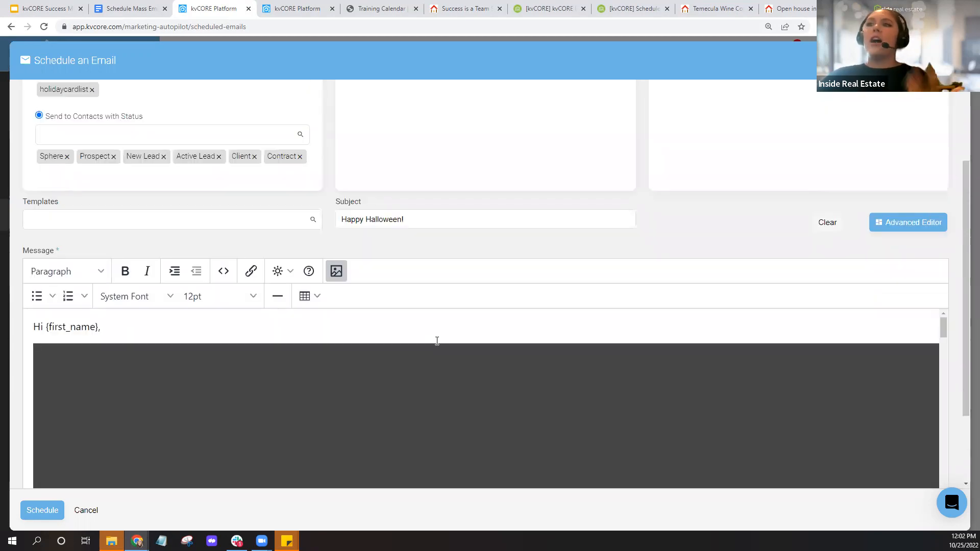
left_click(194, 223)
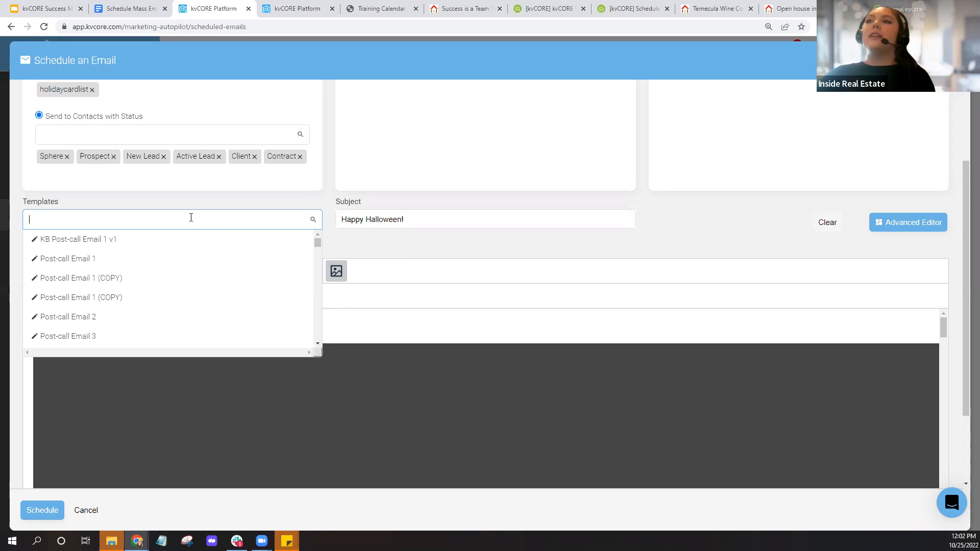
scroll(128, 267, "down", 1)
scroll(127, 267, "up", 10)
scroll(153, 215, "up", 2)
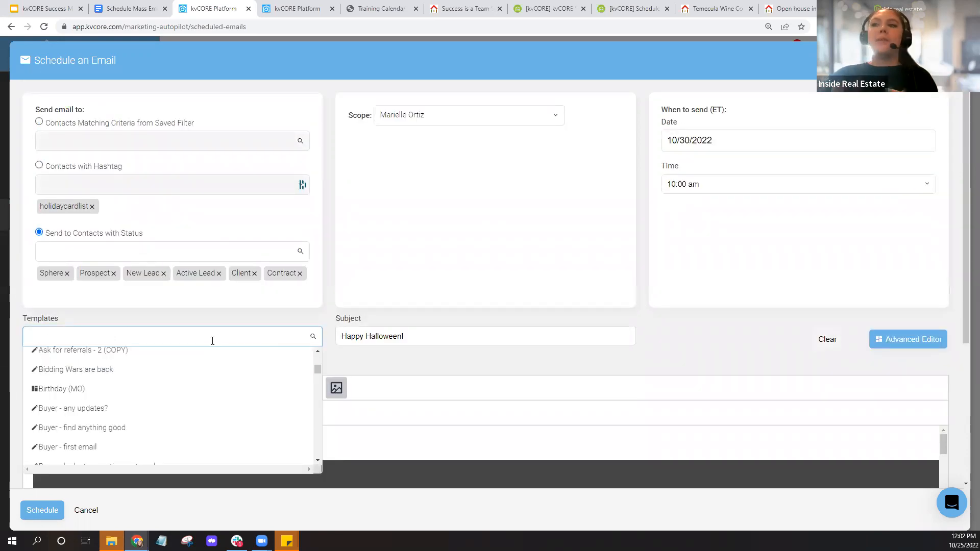
type("holiday")
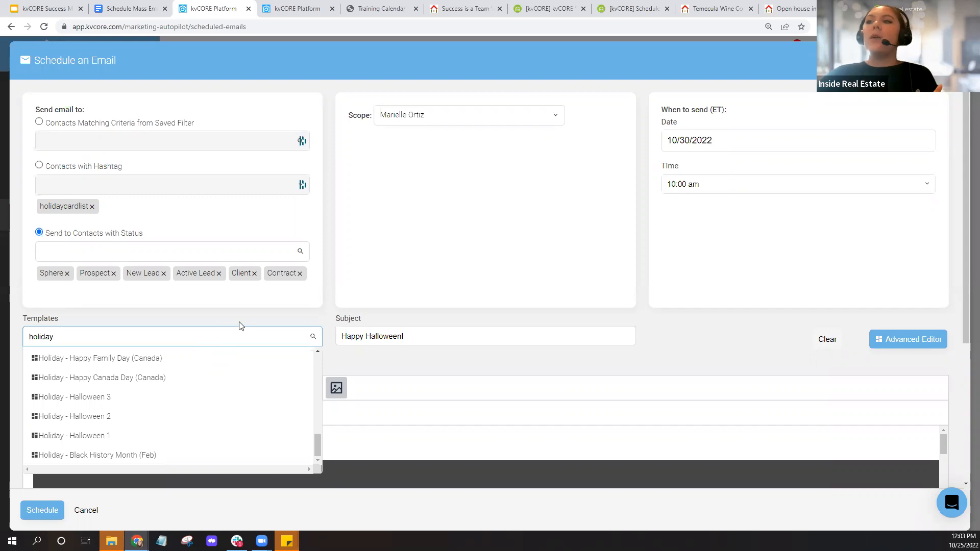
- Apply Holiday - Halloween 1, making the subject 'No Tricks, Just Treats.'
scroll(334, 332, "down", 1)
scroll(334, 332, "down", 2)
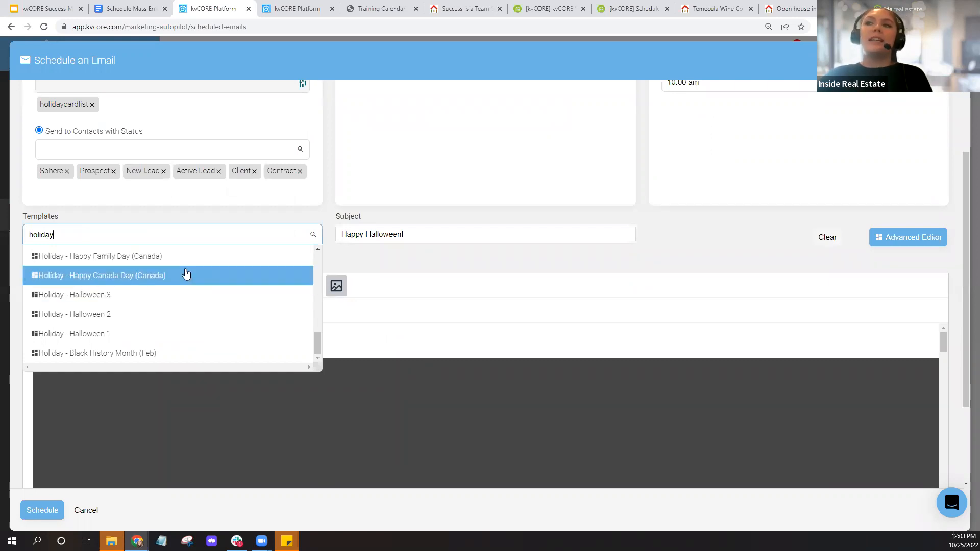
scroll(178, 306, "down", 1)
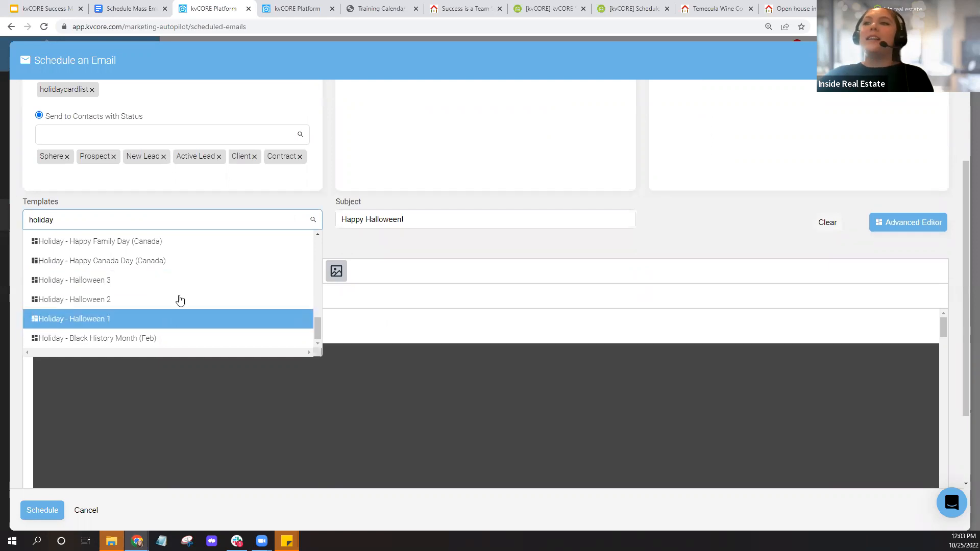
scroll(214, 254, "up", 2)
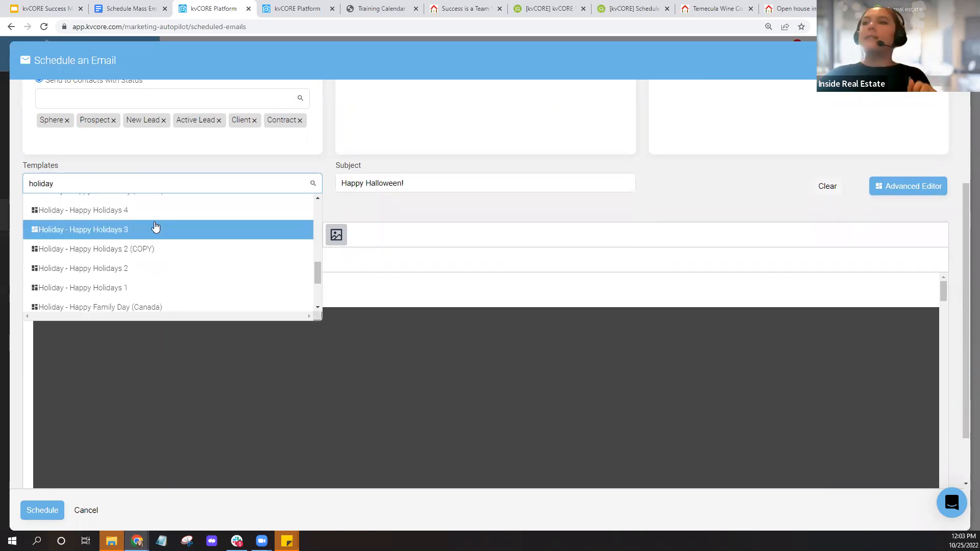
scroll(155, 226, "up", 2)
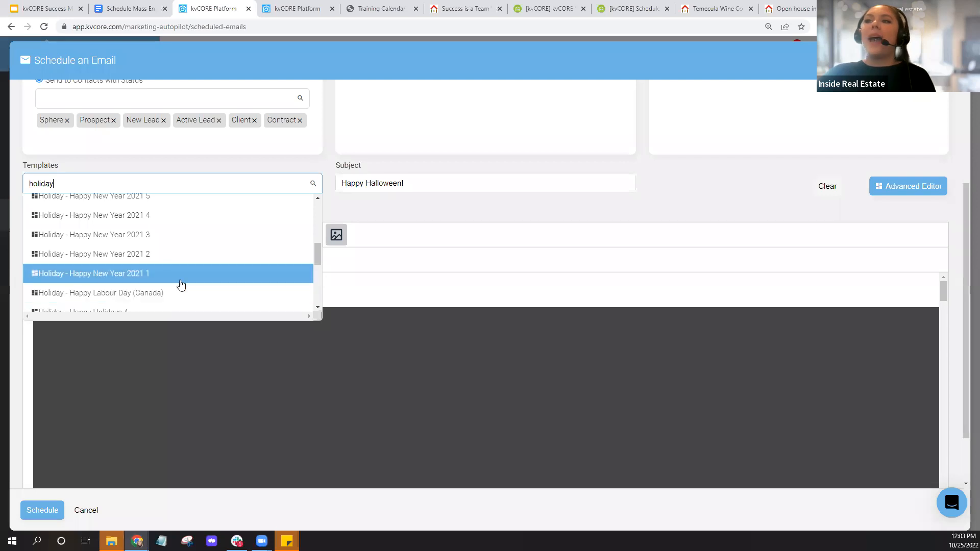
scroll(182, 285, "up", 3)
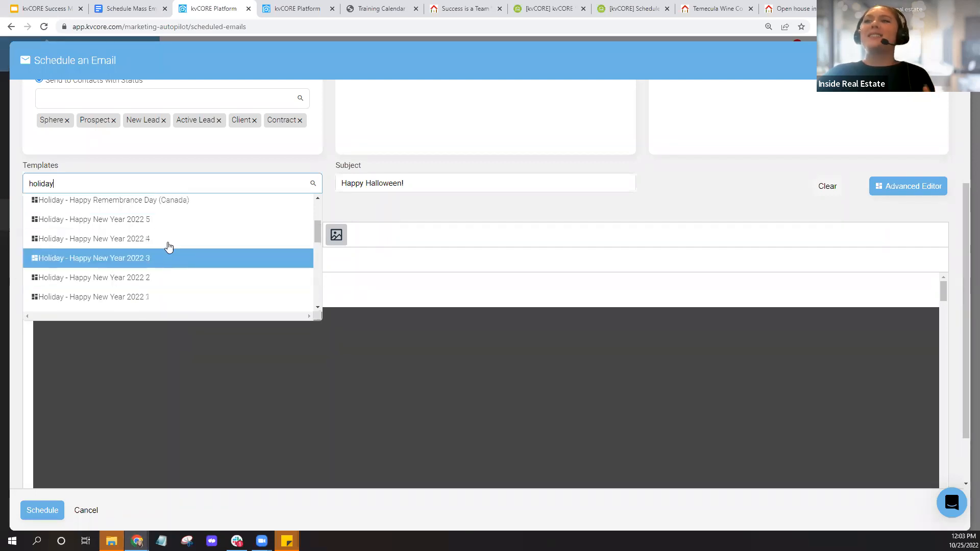
scroll(169, 247, "up", 2)
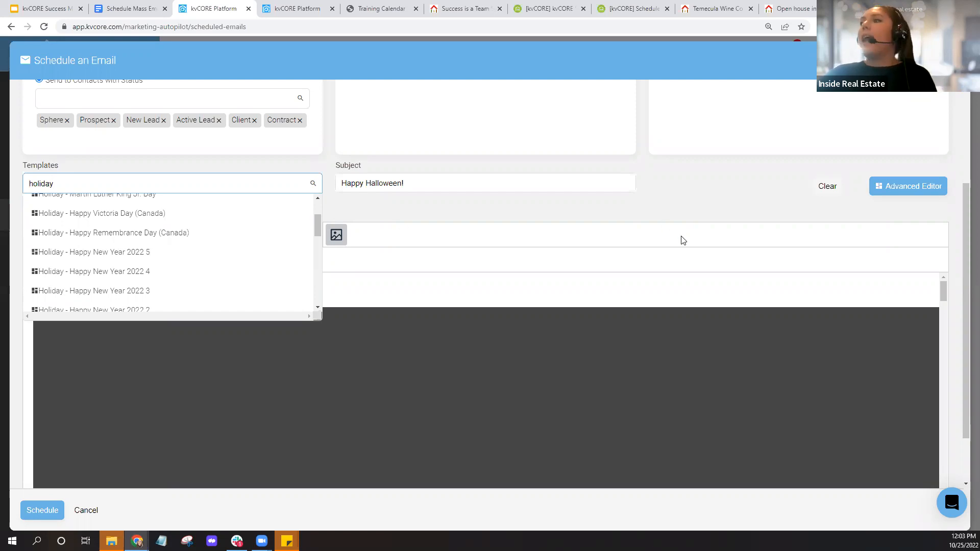
scroll(233, 240, "up", 1)
scroll(231, 241, "up", 1)
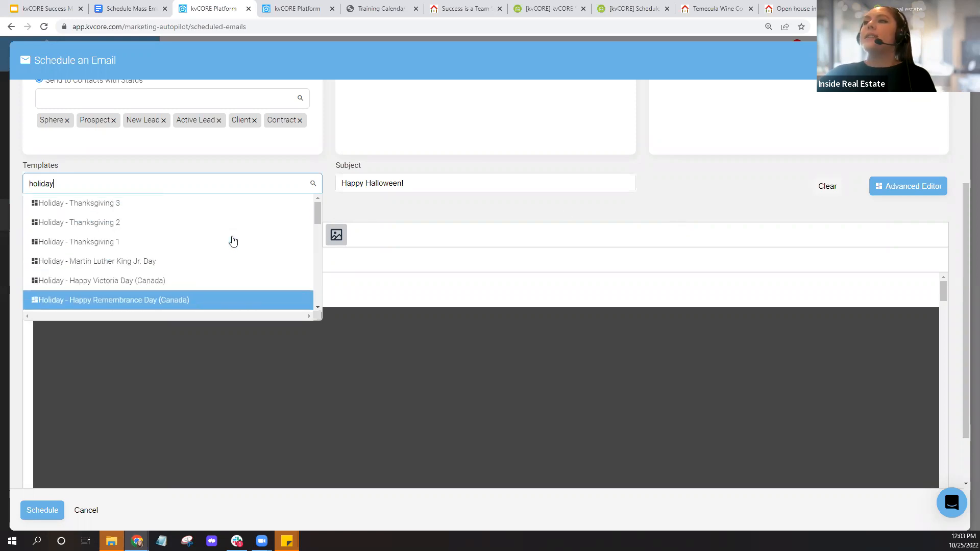
scroll(224, 235, "down", 2)
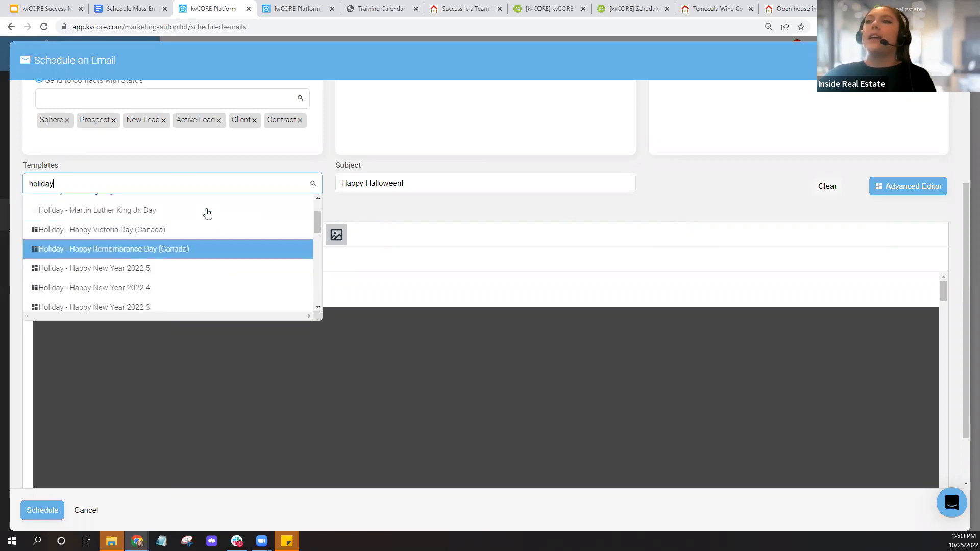
scroll(214, 258, "down", 3)
scroll(214, 260, "down", 5)
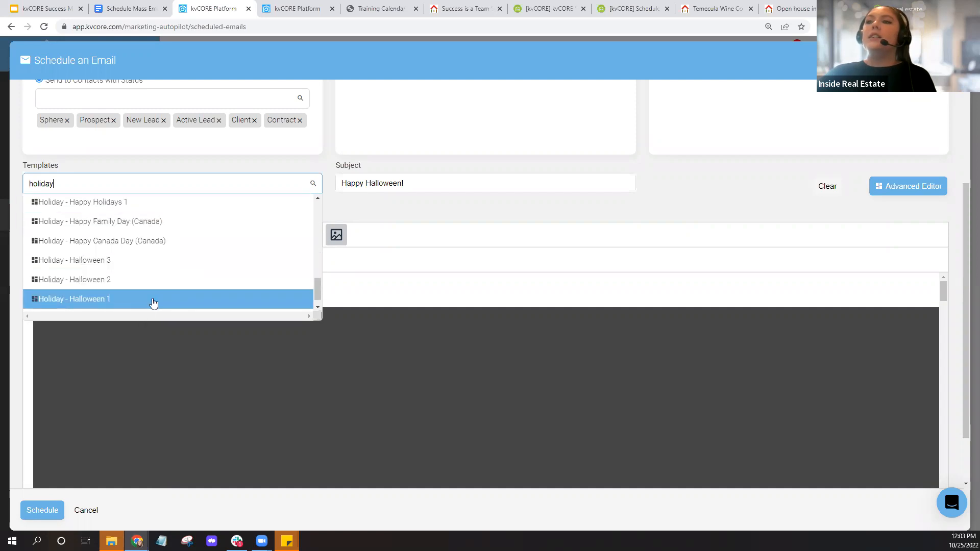
left_click(286, 298)
scroll(769, 180, "up", 3)
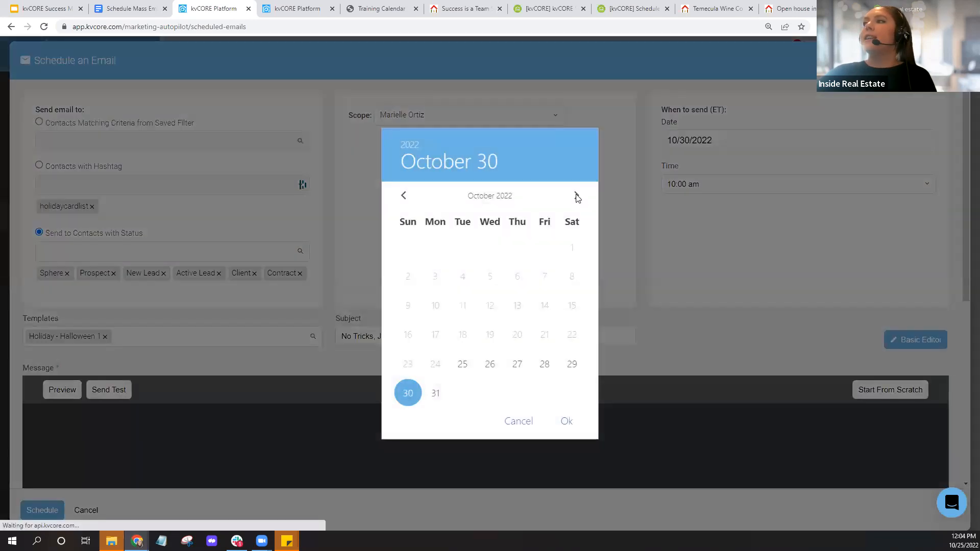
left_click(577, 210)
left_click(577, 211)
left_click(577, 211)
left_click(577, 211)
left_click(577, 210)
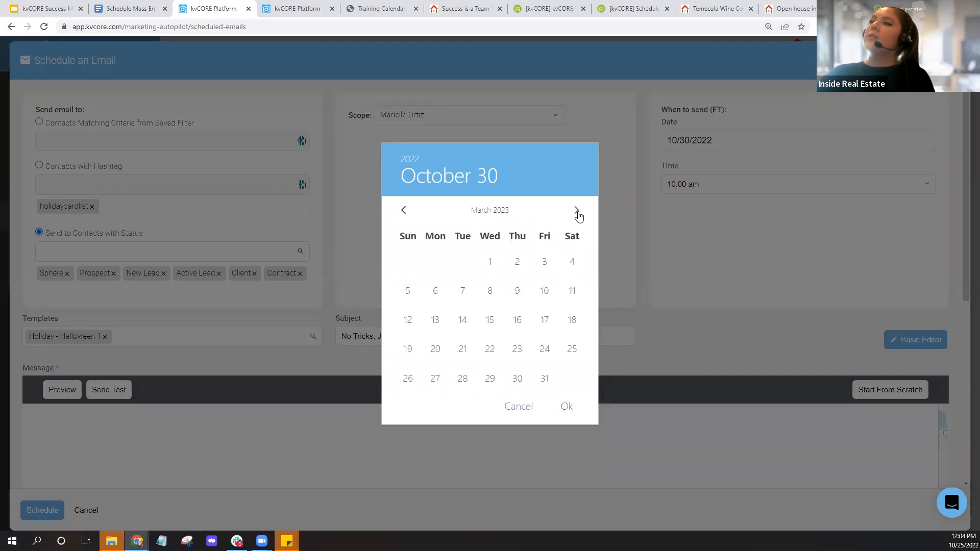
left_click(578, 212)
left_click(577, 205)
left_click(578, 204)
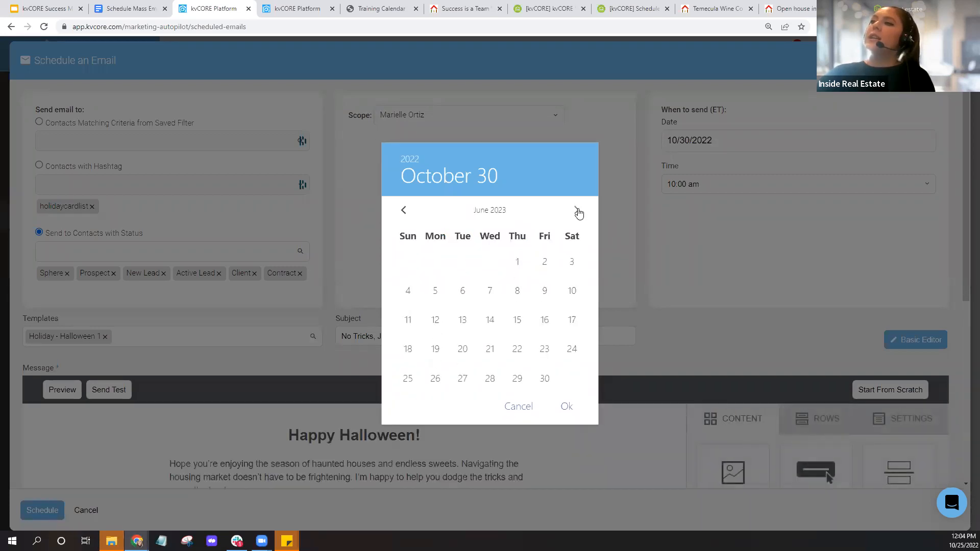
left_click(578, 204)
left_click(577, 204)
left_click(576, 211)
left_click(575, 212)
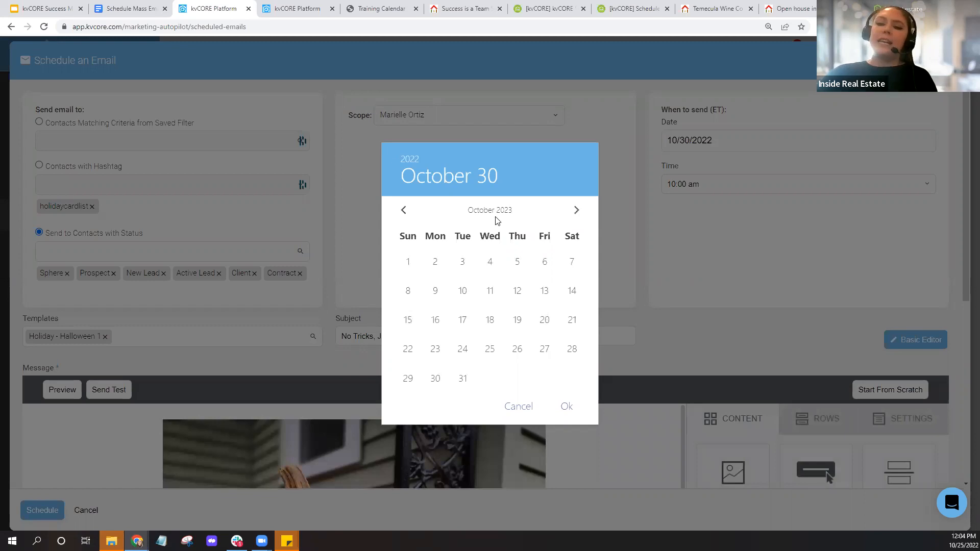
key("ctrl+plus")
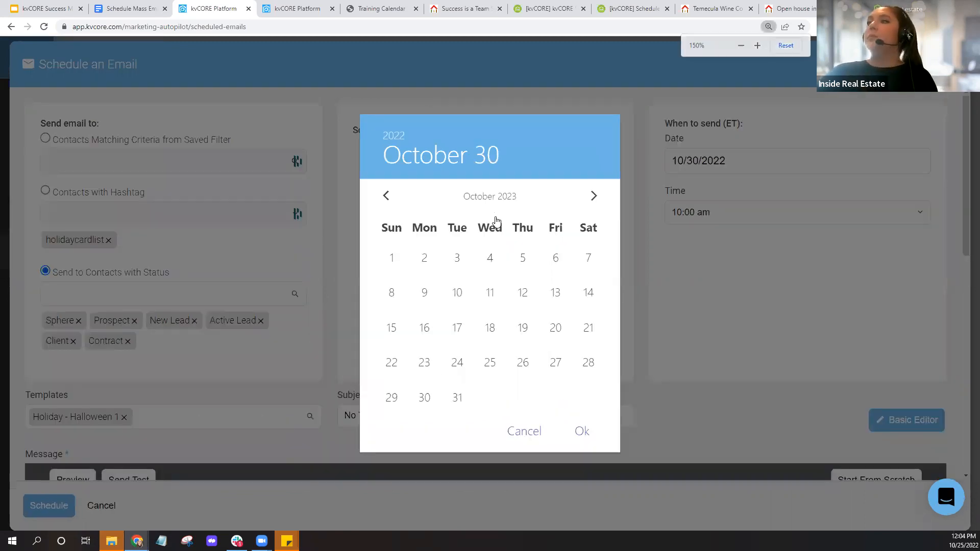
left_click(593, 200)
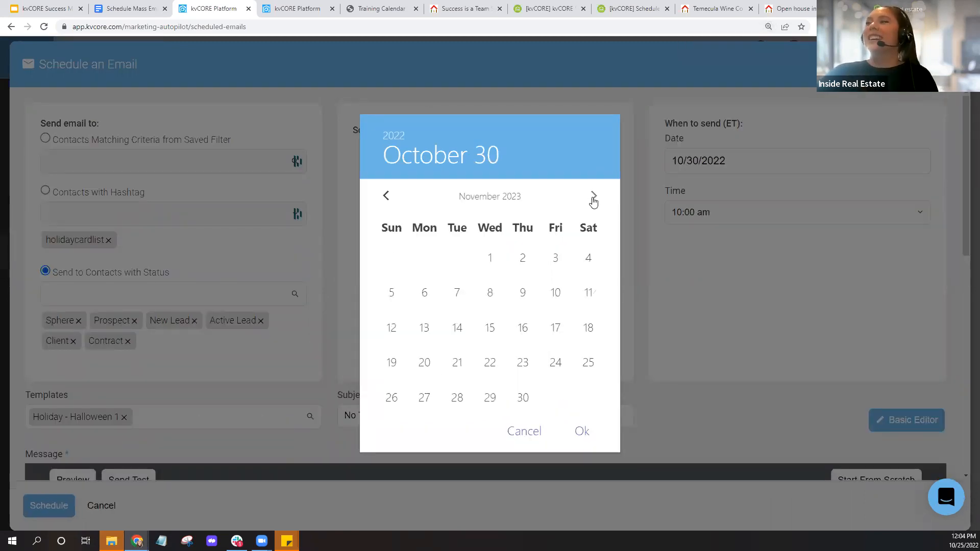
left_click(593, 197)
left_click(593, 194)
left_click(593, 198)
left_click(594, 199)
left_click(592, 190)
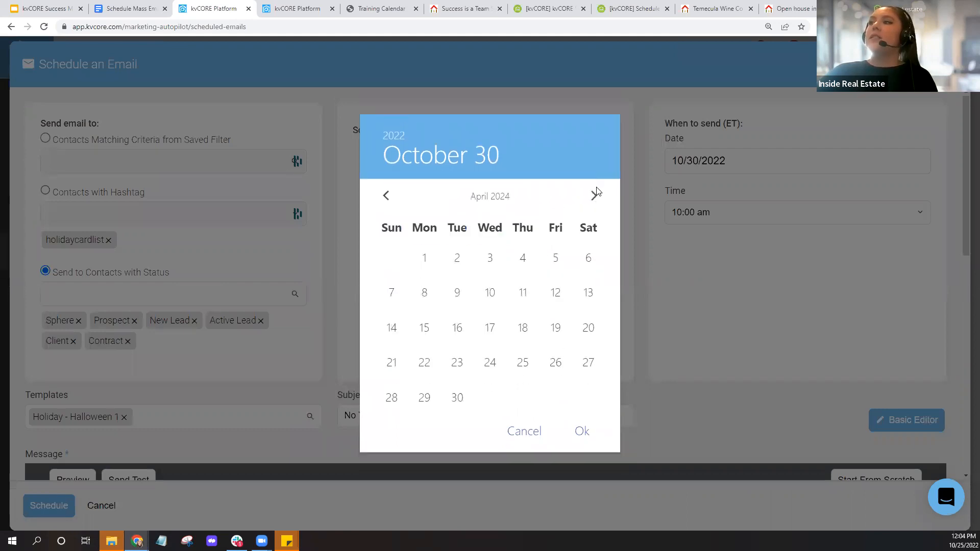
left_click(589, 197)
left_click(591, 200)
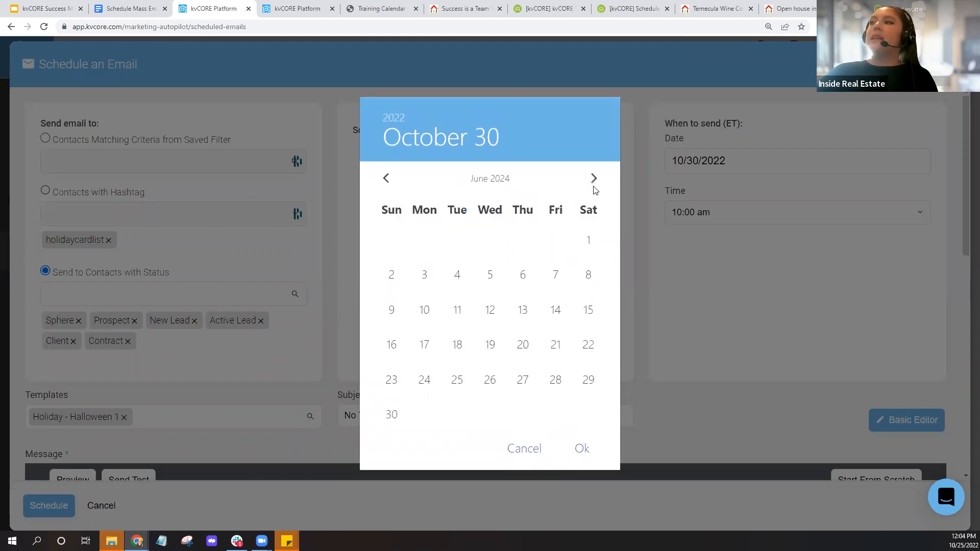
left_click(593, 192)
left_click(594, 202)
left_click(595, 204)
left_click(594, 201)
left_click(594, 200)
left_click(594, 200)
left_click(594, 200)
left_click(594, 200)
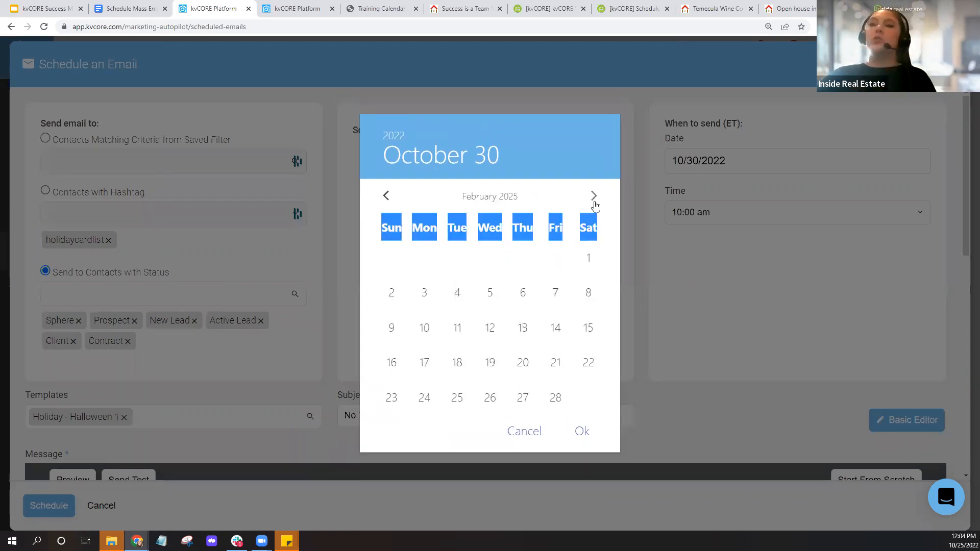
left_click(595, 203)
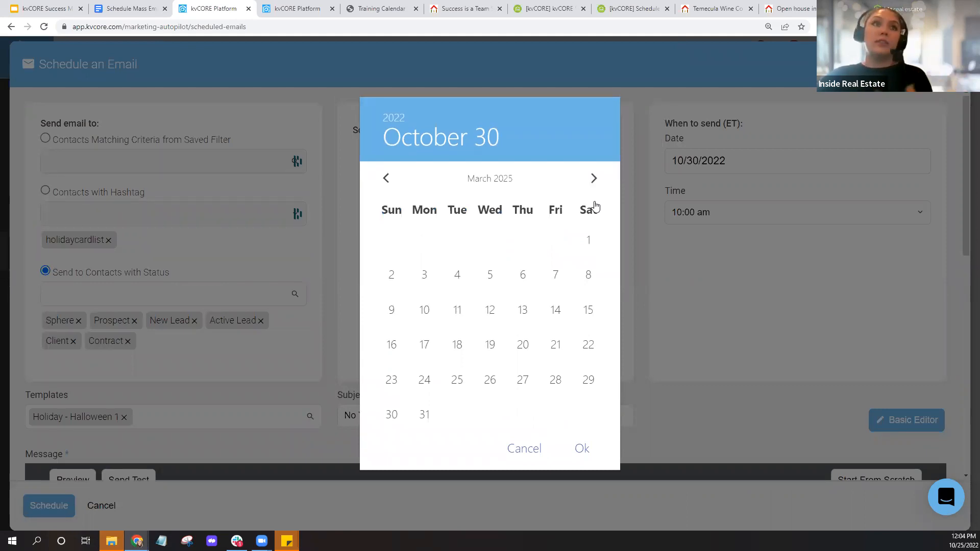
left_click(521, 455)
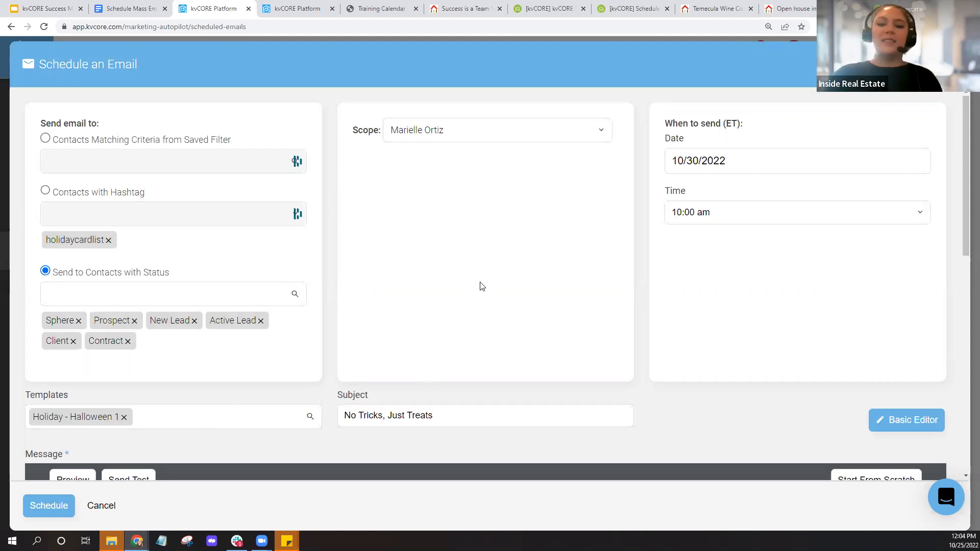
- Append 'Add an additional message here.' after 'score the treats.' in the body's first paragraph
key("ctrl+minus")
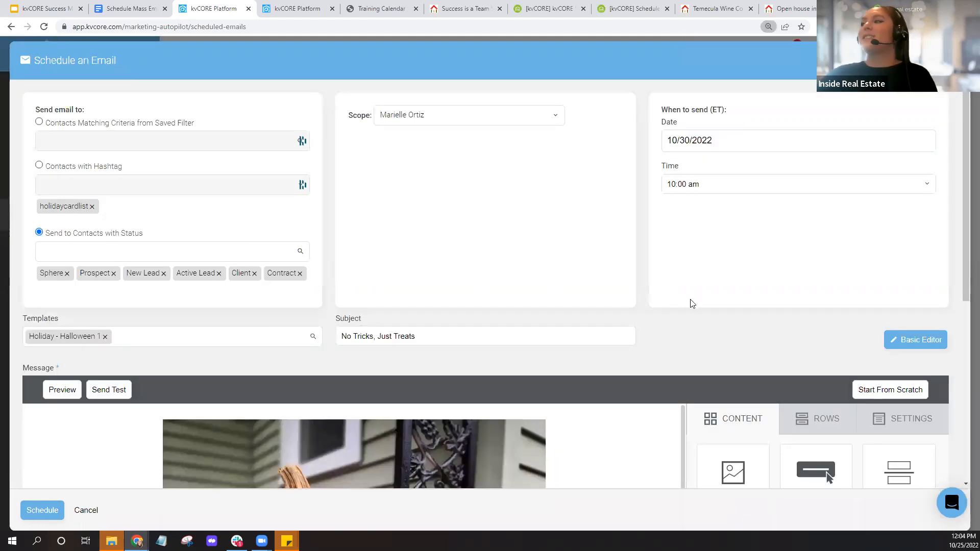
scroll(653, 258, "down", 1)
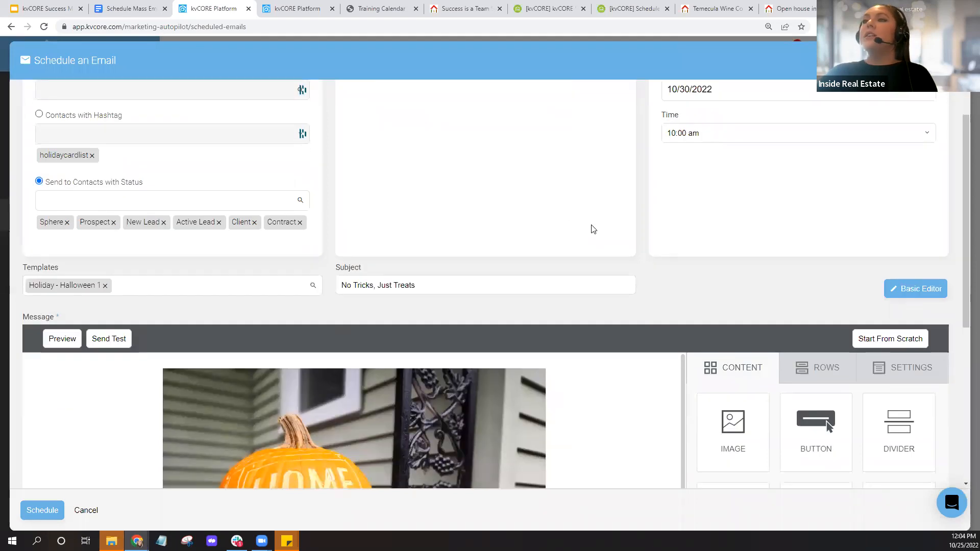
scroll(197, 221, "down", 2)
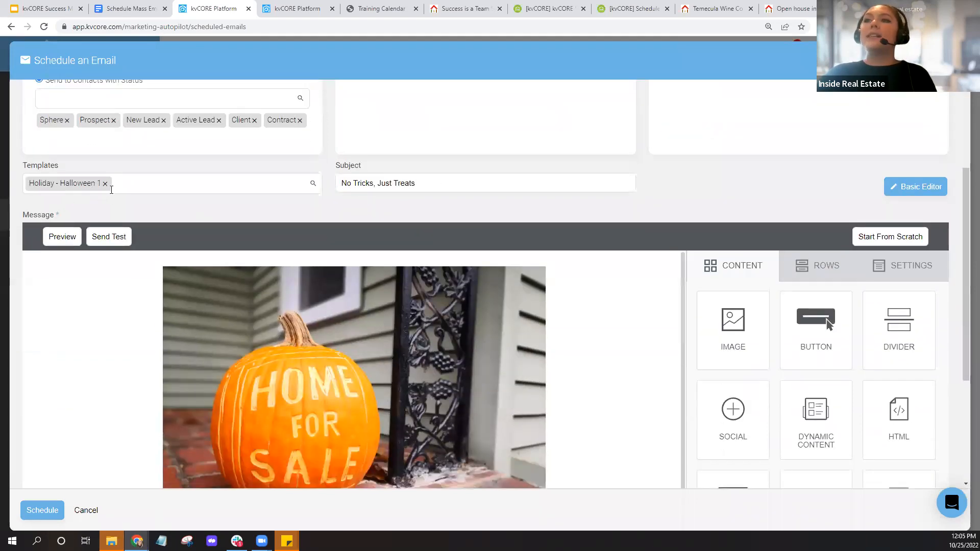
scroll(562, 234, "down", 3)
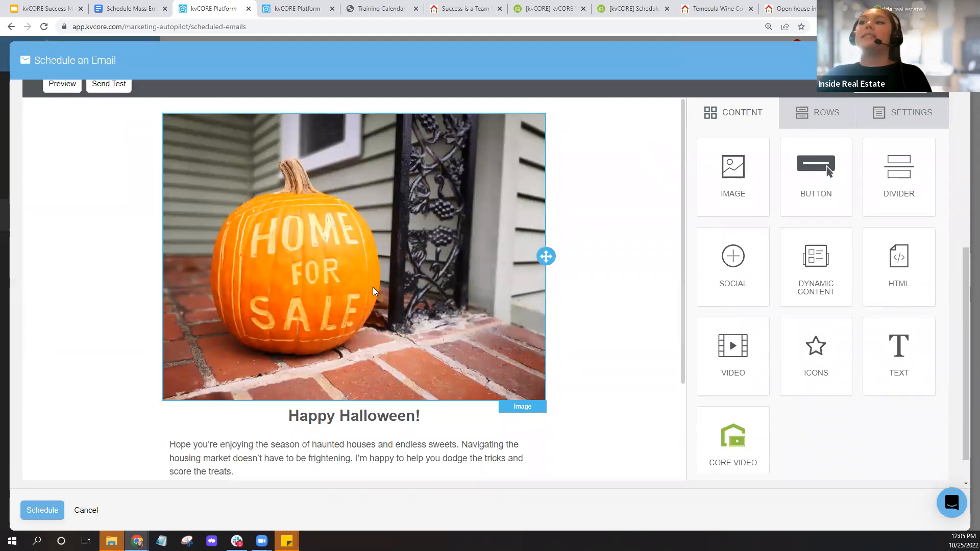
scroll(373, 292, "down", 2)
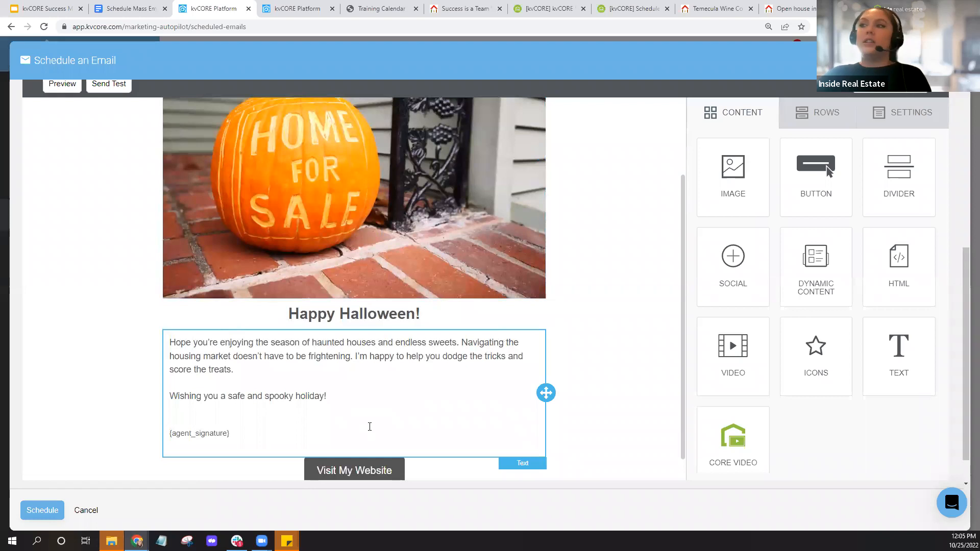
scroll(370, 426, "up", 3)
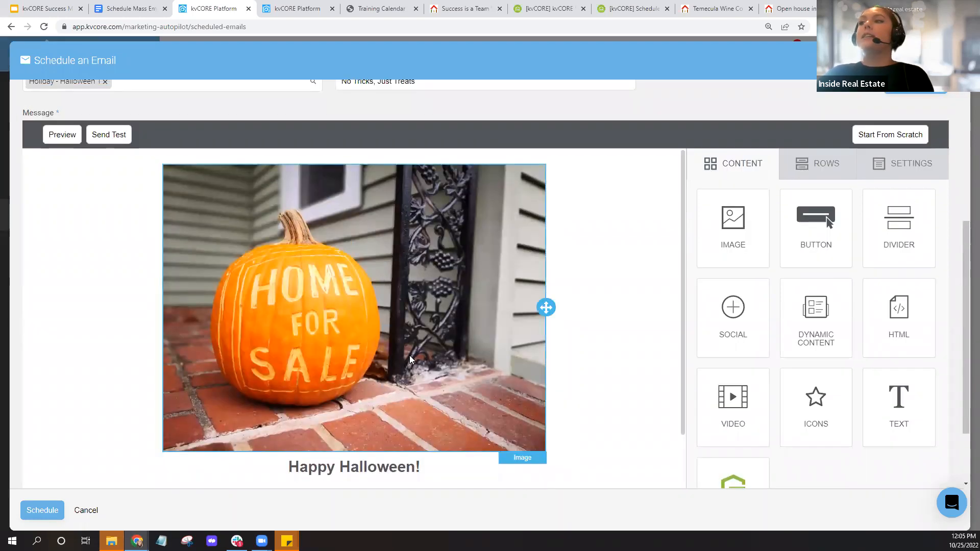
scroll(409, 355, "down", 3)
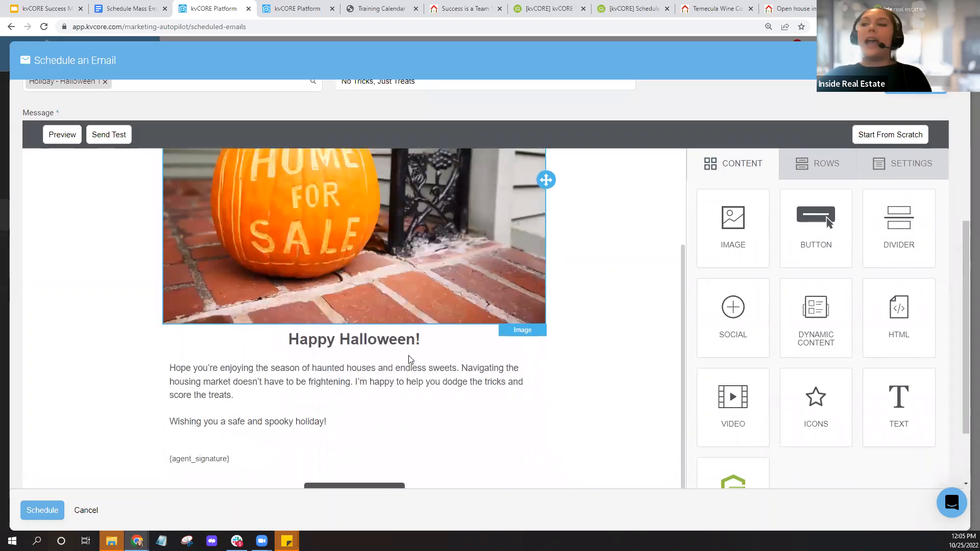
left_click(335, 423)
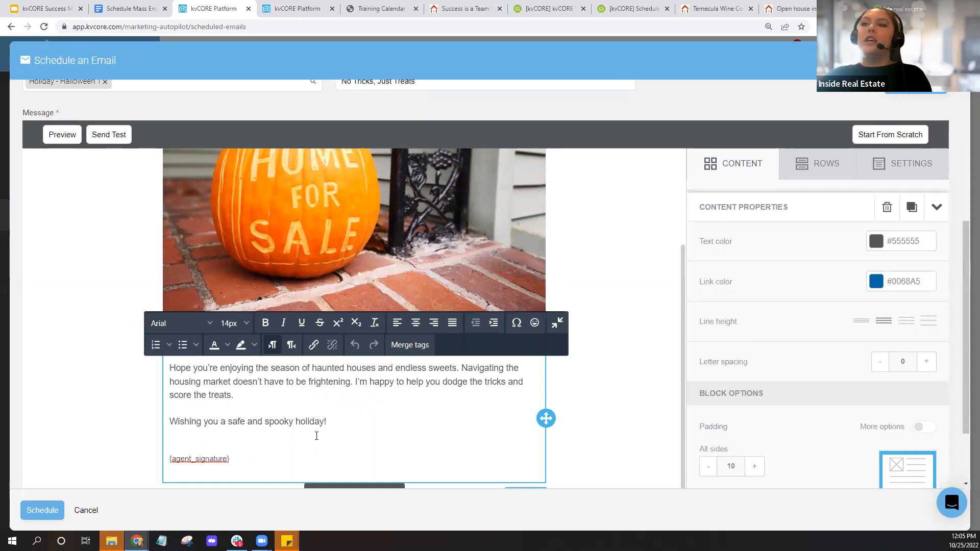
left_click(261, 398)
type("Add")
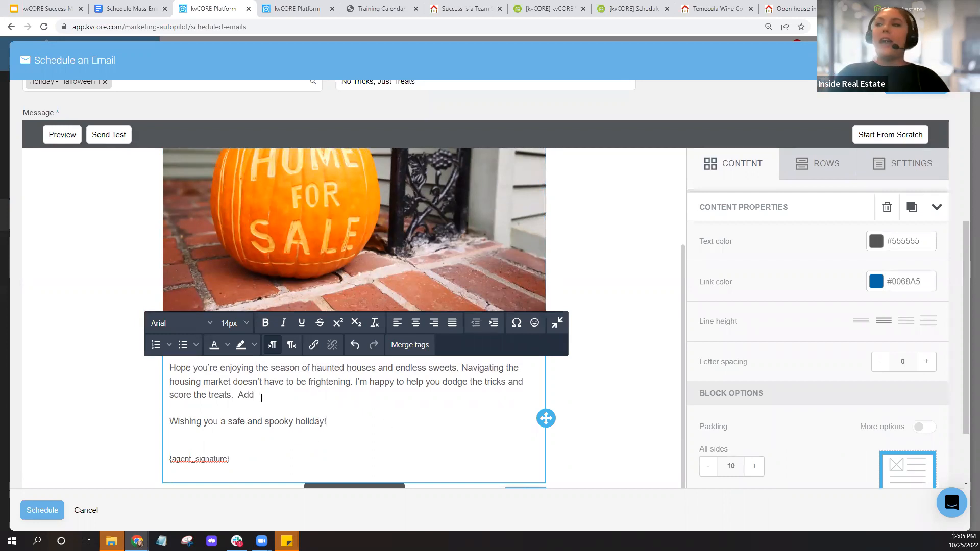
type(" an addi")
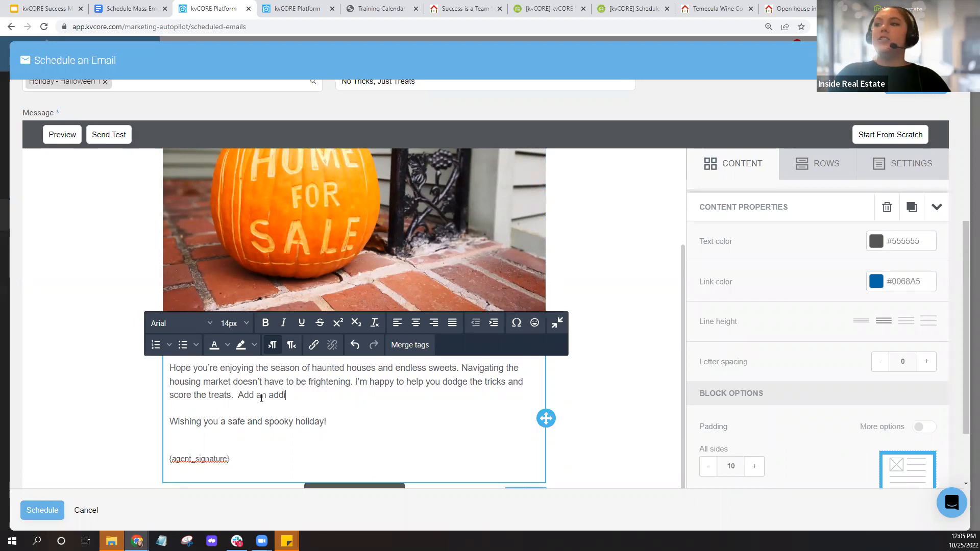
type("tional m")
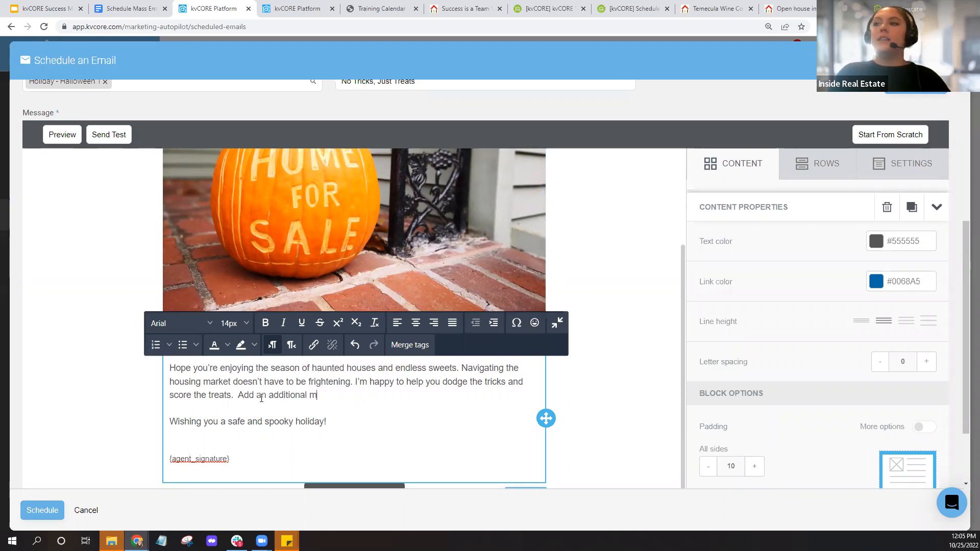
type("essage ")
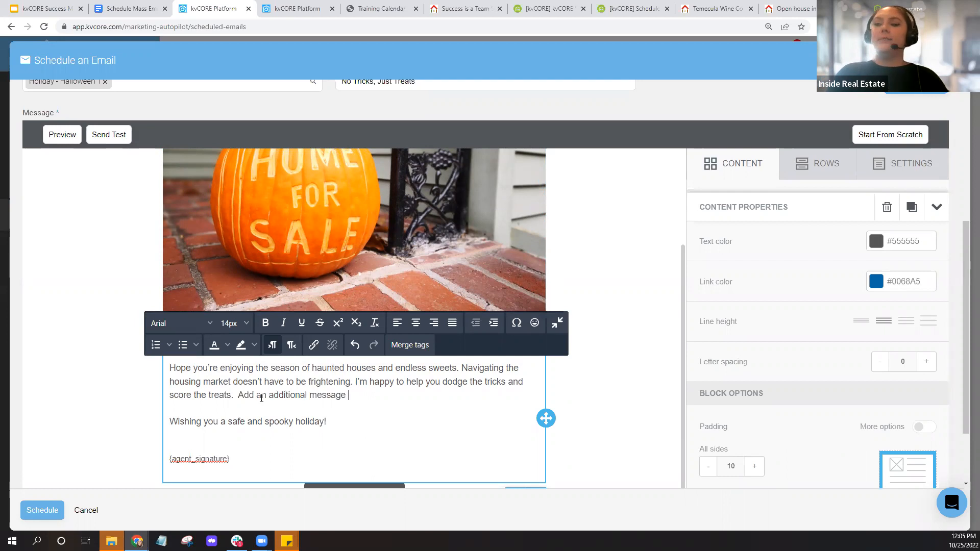
type("here.")
left_click(594, 257)
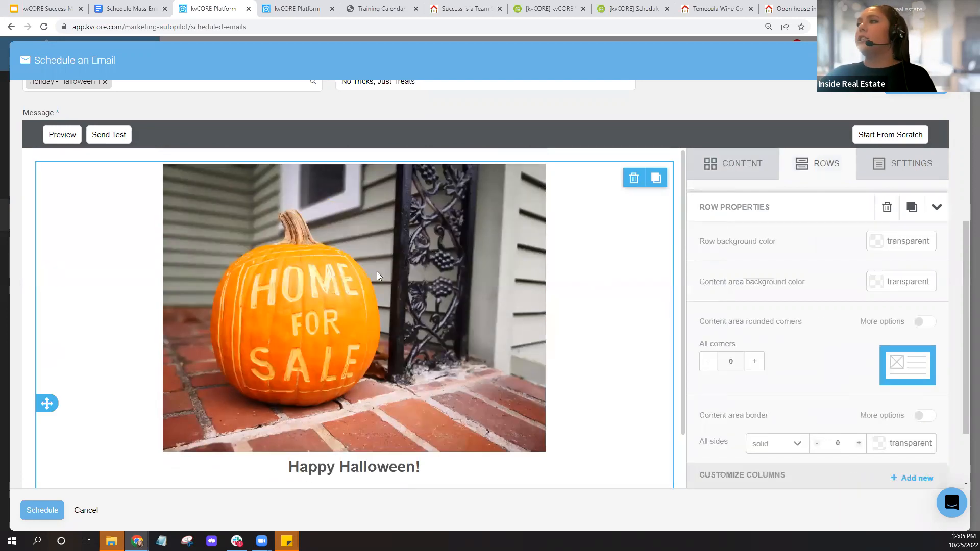
left_click(376, 271)
scroll(409, 282, "up", 2)
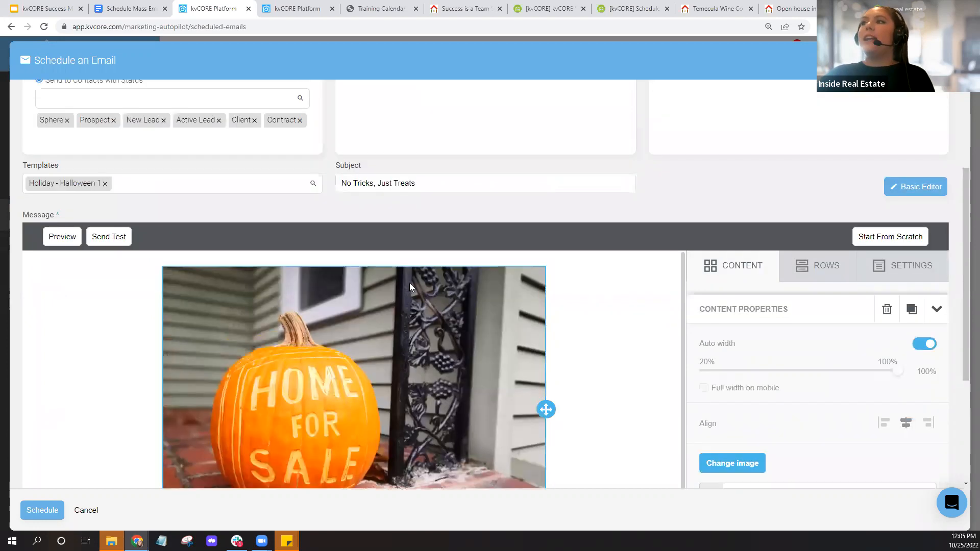
scroll(409, 286, "up", 3)
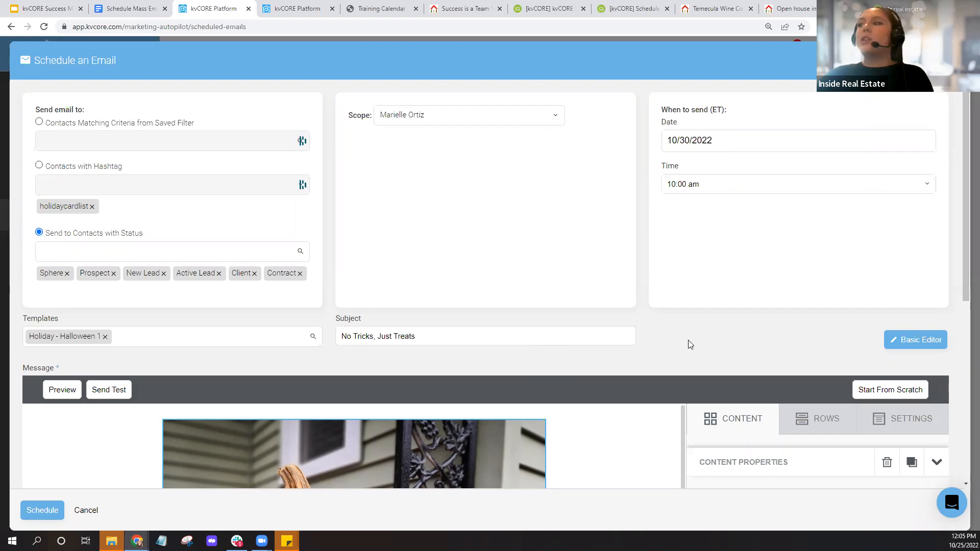
scroll(663, 317, "down", 2)
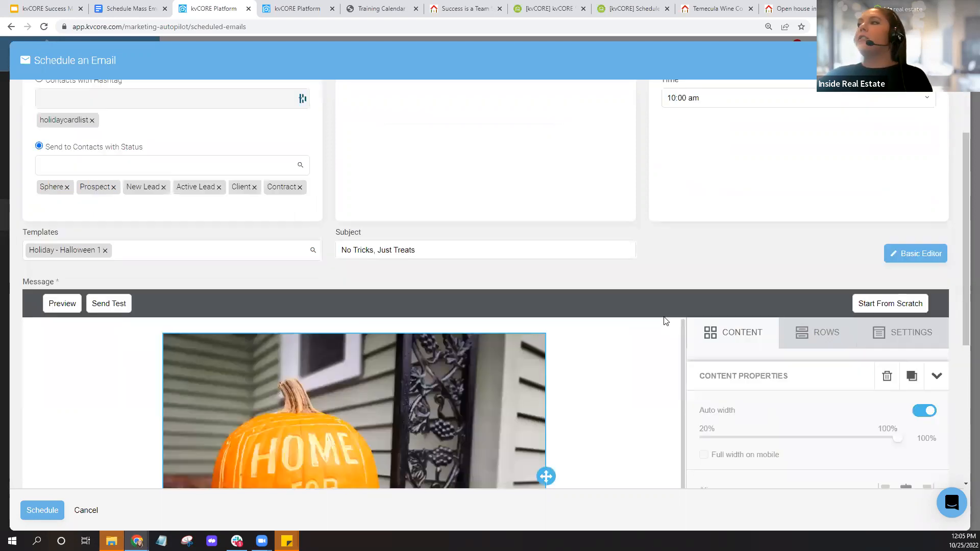
left_click(911, 247)
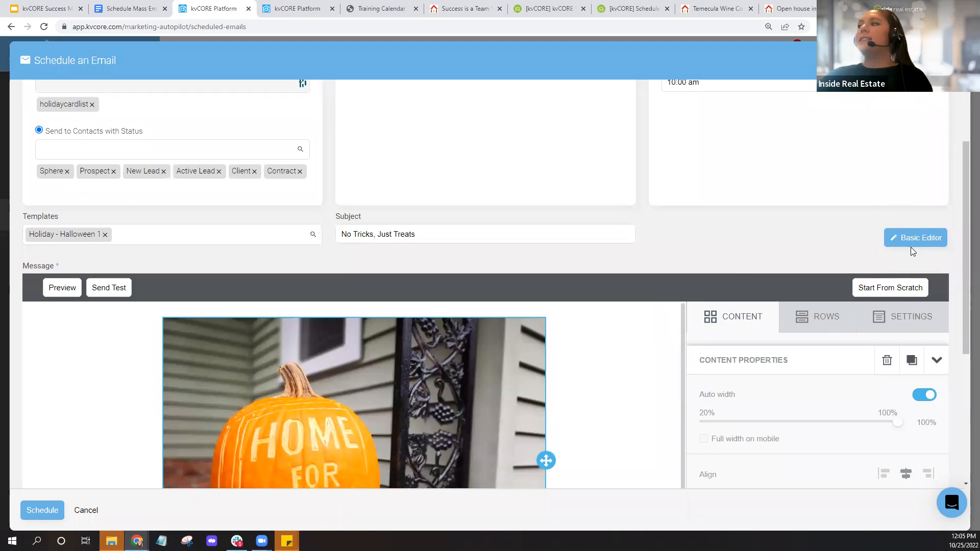
left_click(910, 247)
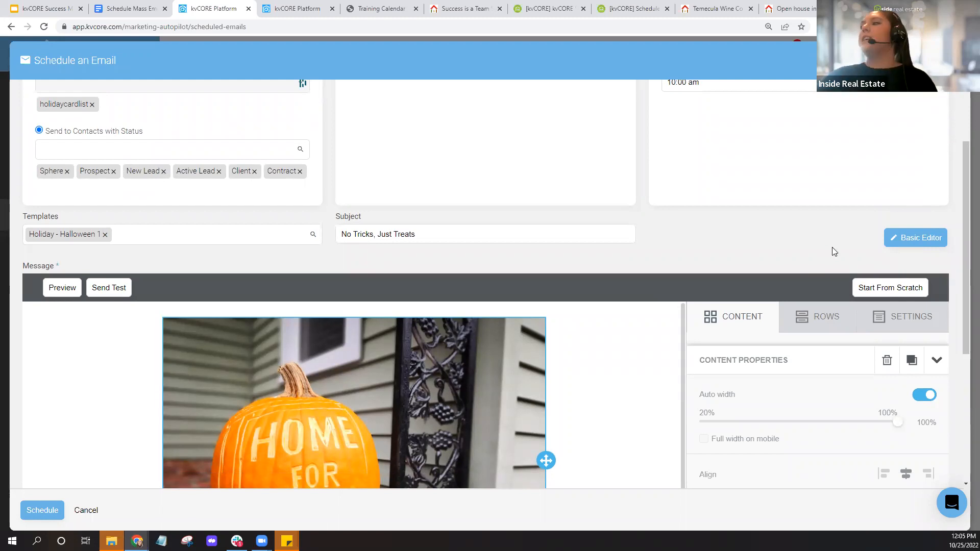
scroll(833, 261, "down", 3)
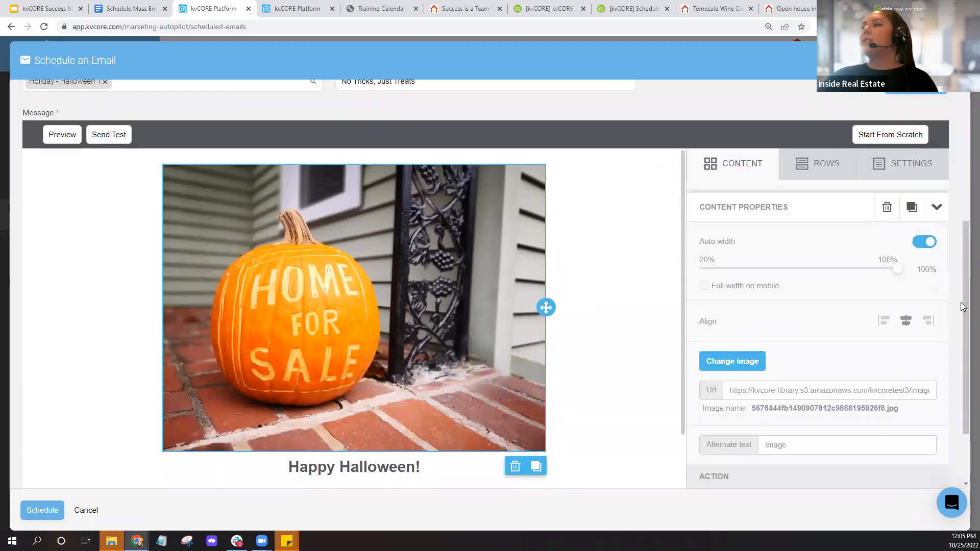
left_click_drag(944, 270, 952, 396)
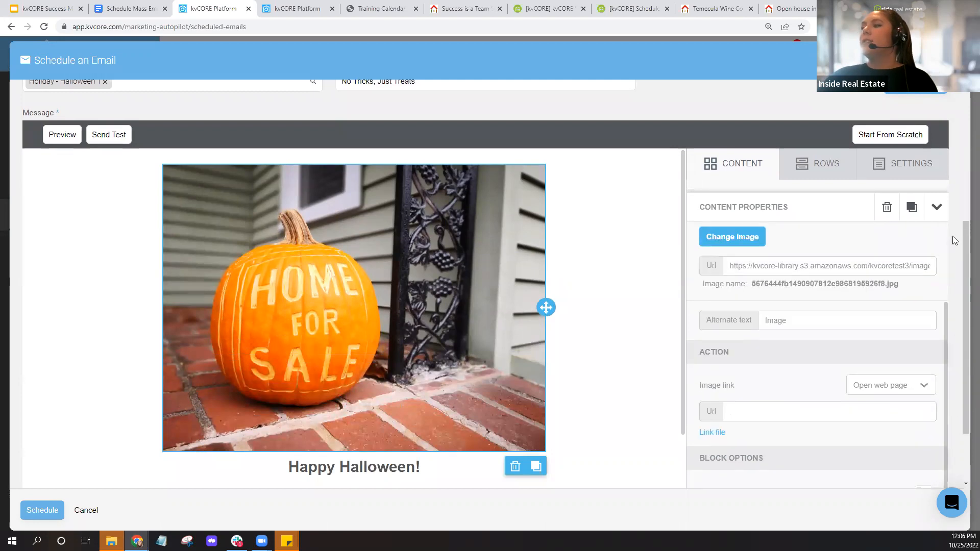
left_click(763, 175)
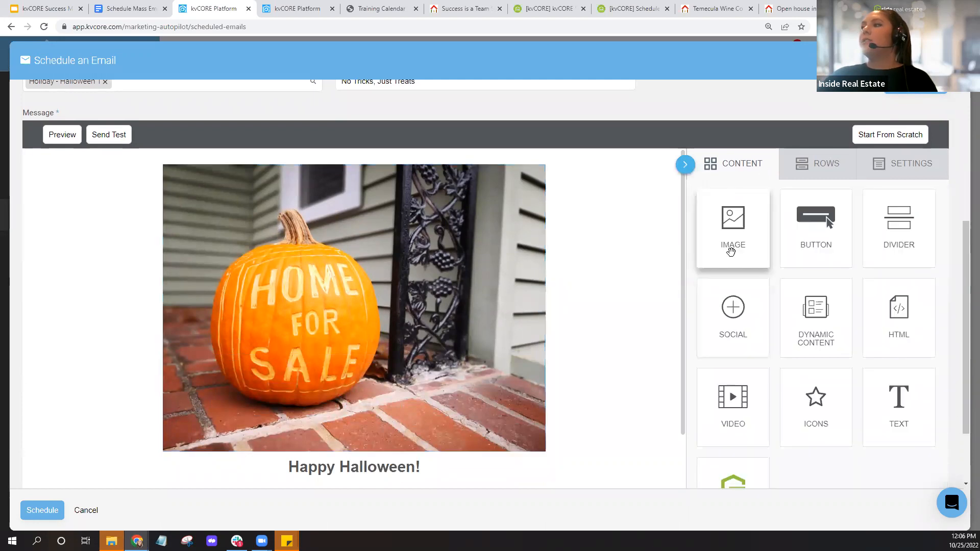
scroll(843, 269, "up", 3)
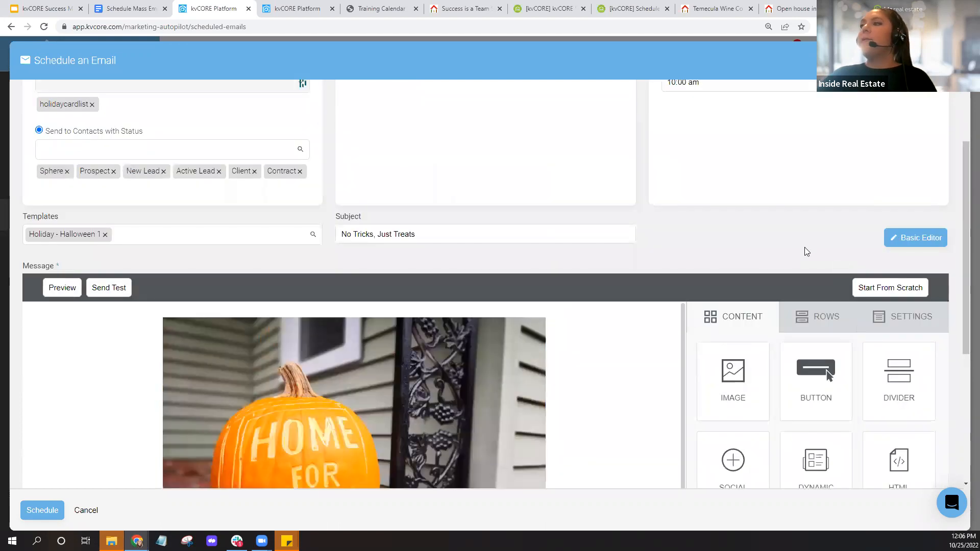
left_click(925, 243)
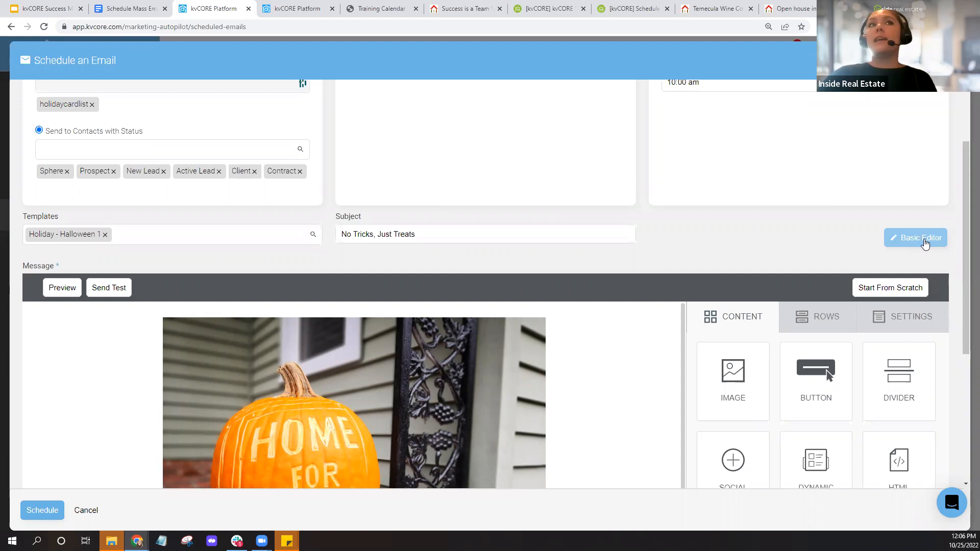
left_click(915, 248)
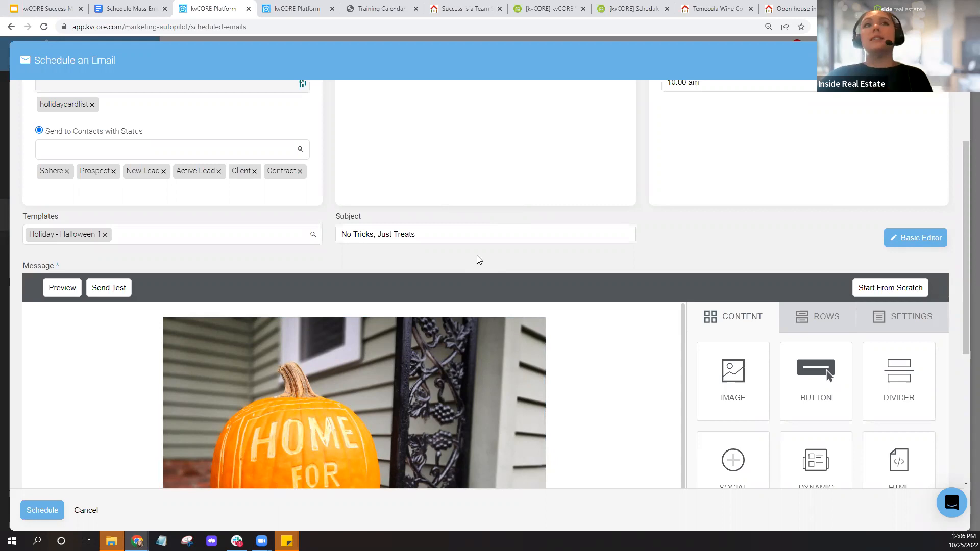
left_click(904, 248)
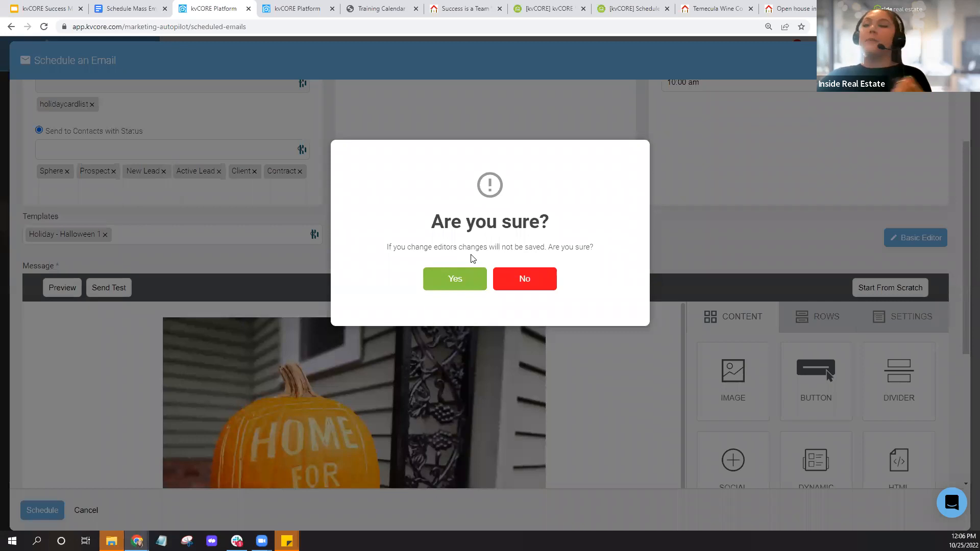
left_click(523, 284)
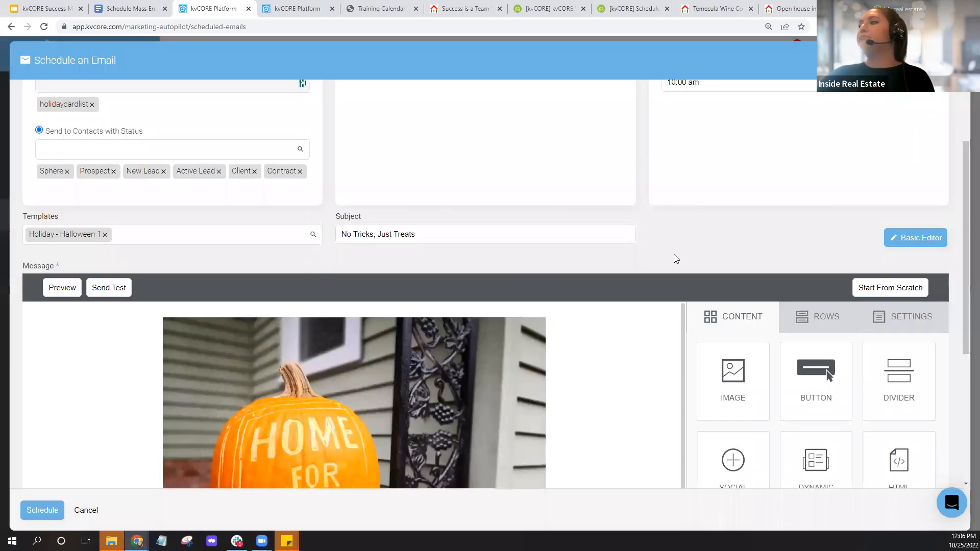
scroll(673, 254, "down", 3)
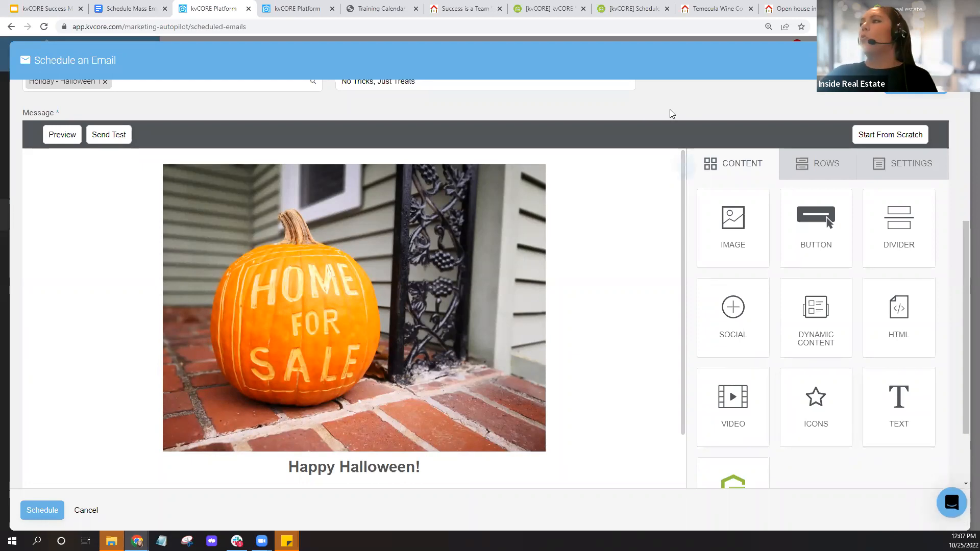
scroll(670, 106, "down", 2)
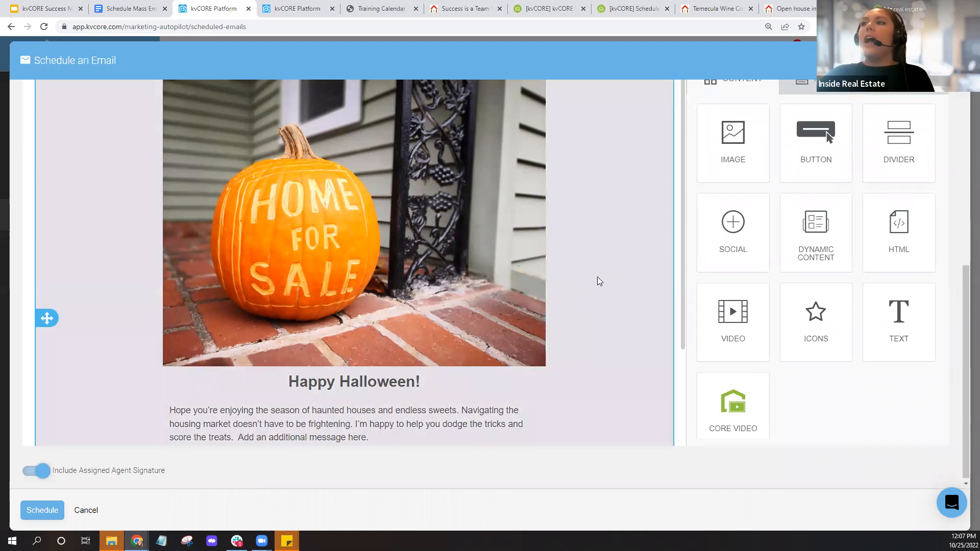
scroll(331, 193, "up", 2)
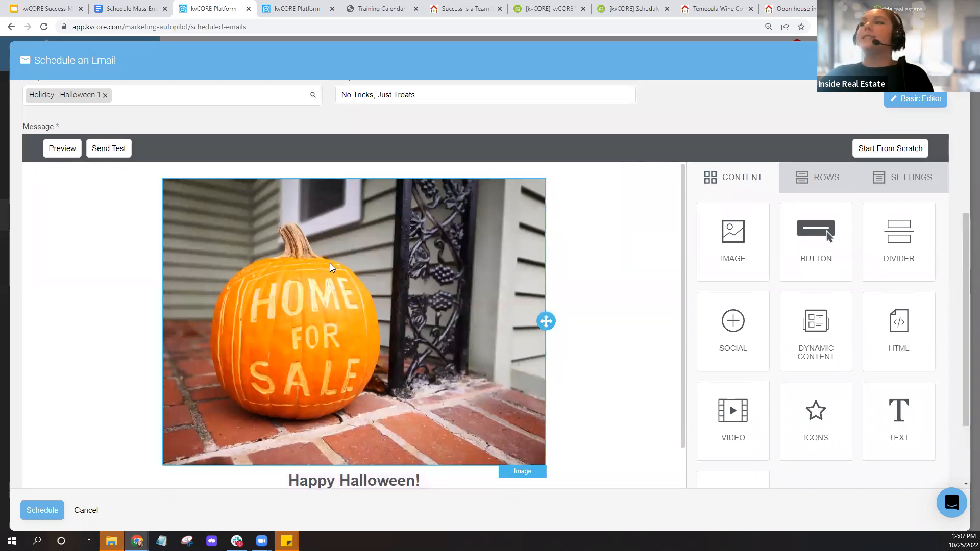
left_click(441, 276)
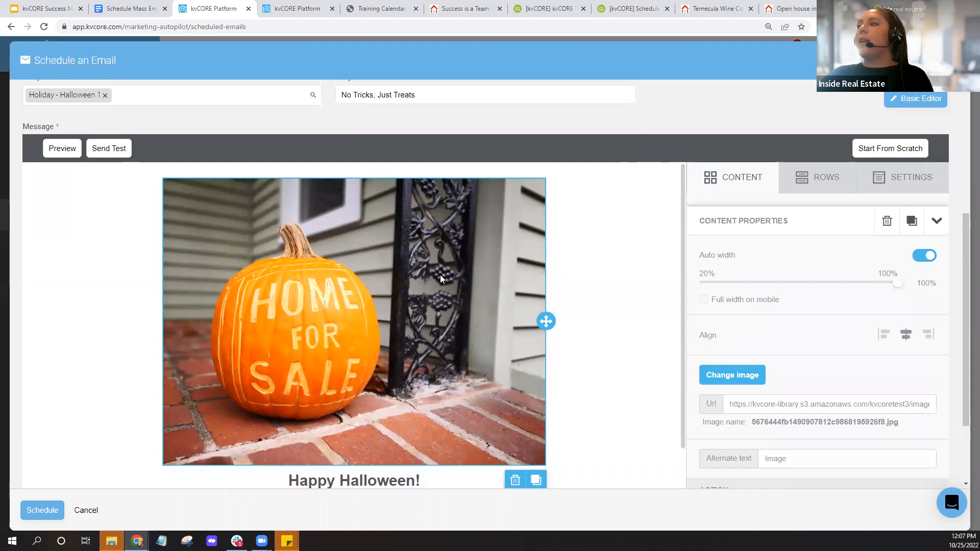
key("ctrl")
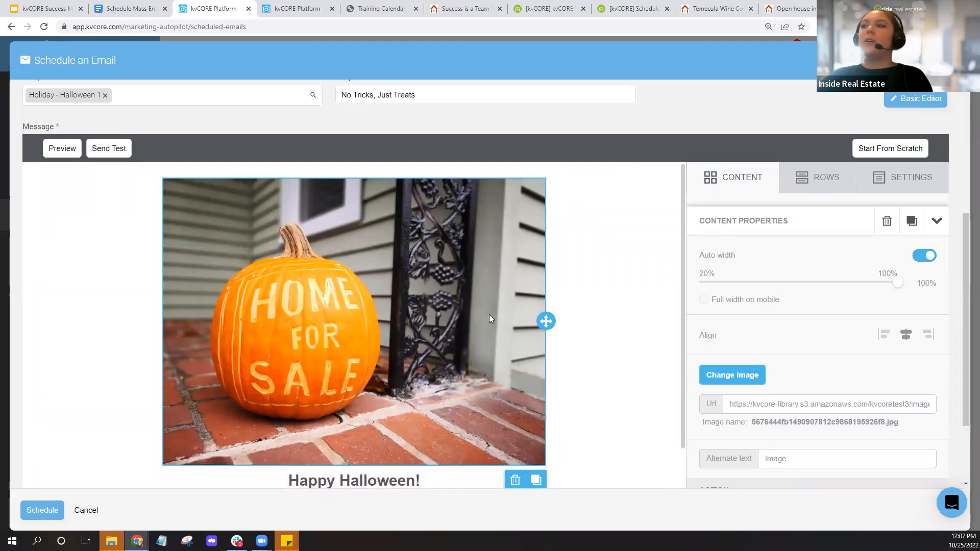
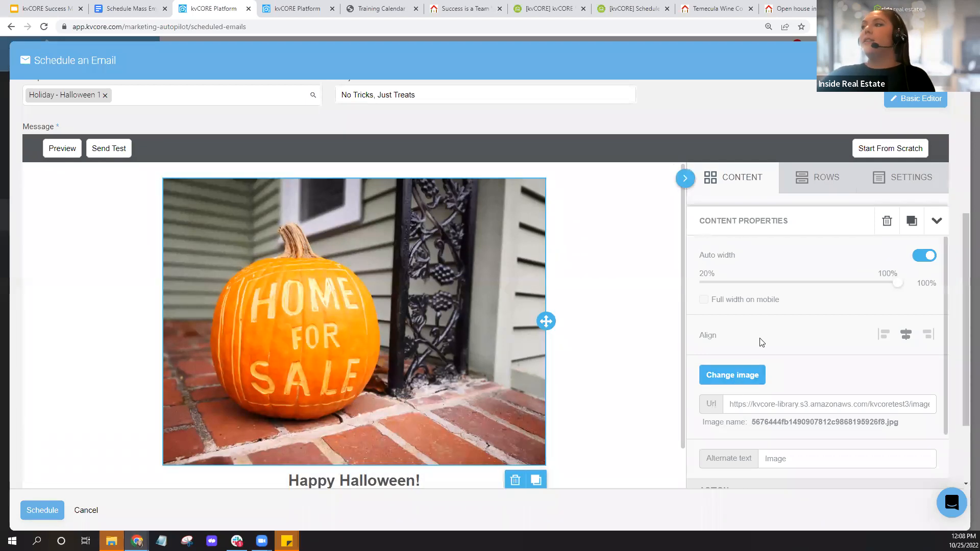
- Open the free stock photo search to replace the email's pumpkin picture
scroll(819, 314, "down", 1)
scroll(818, 315, "up", 1)
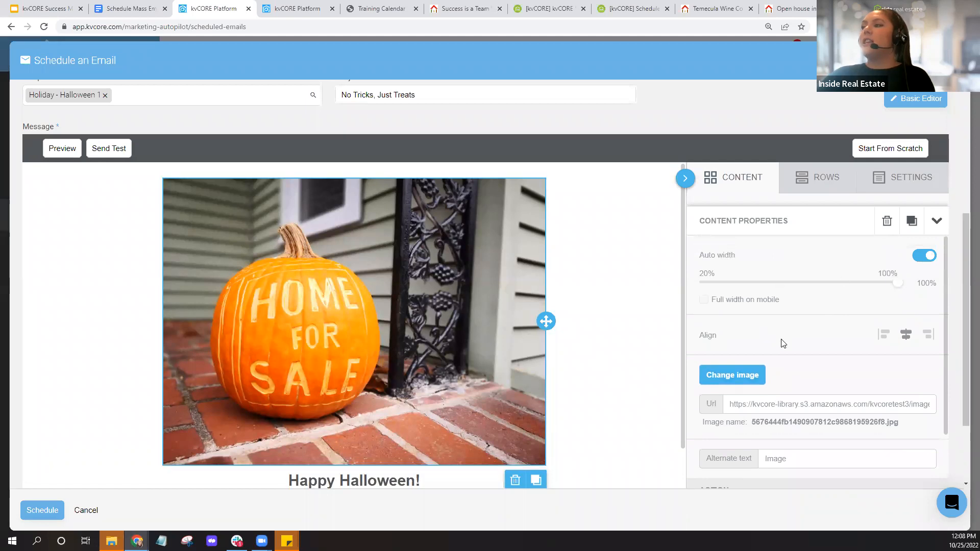
scroll(782, 340, "down", 2)
scroll(781, 327, "up", 2)
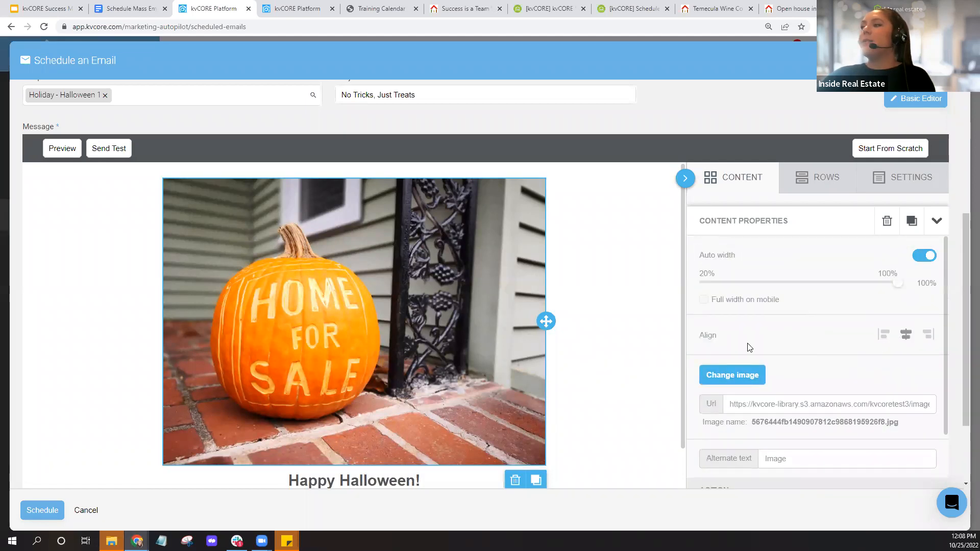
scroll(749, 347, "down", 2)
left_click(742, 275)
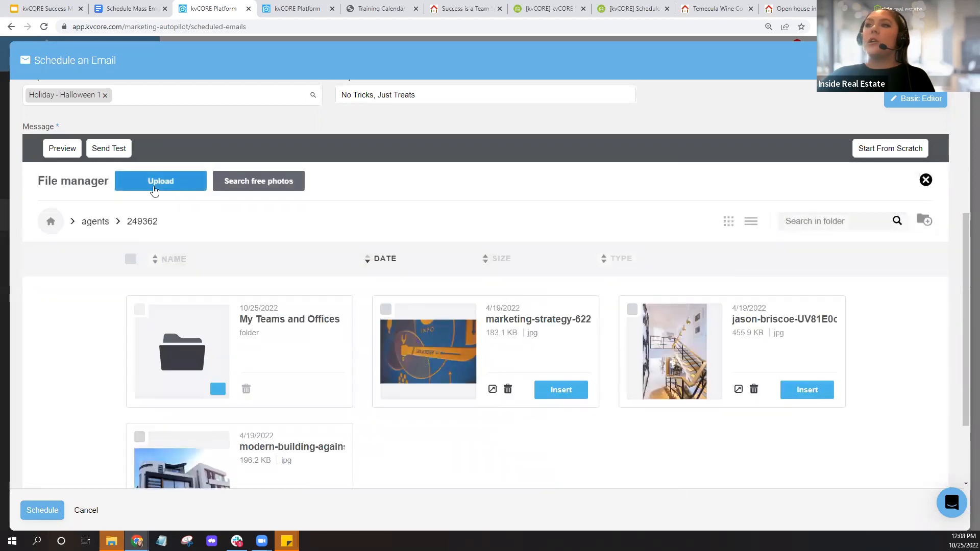
left_click(267, 189)
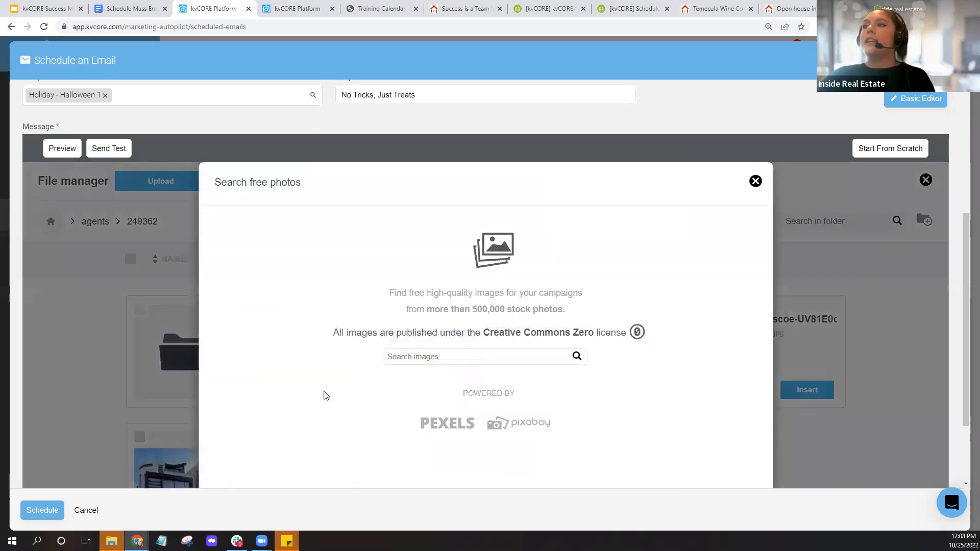
- Search the free photos for 'halloween', then open a new browser tab
left_click(499, 356)
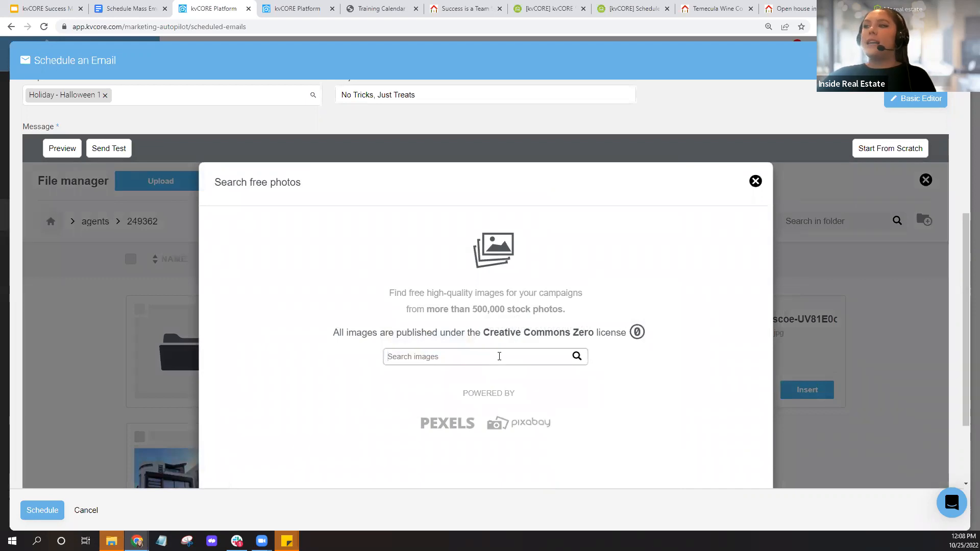
type("halloween")
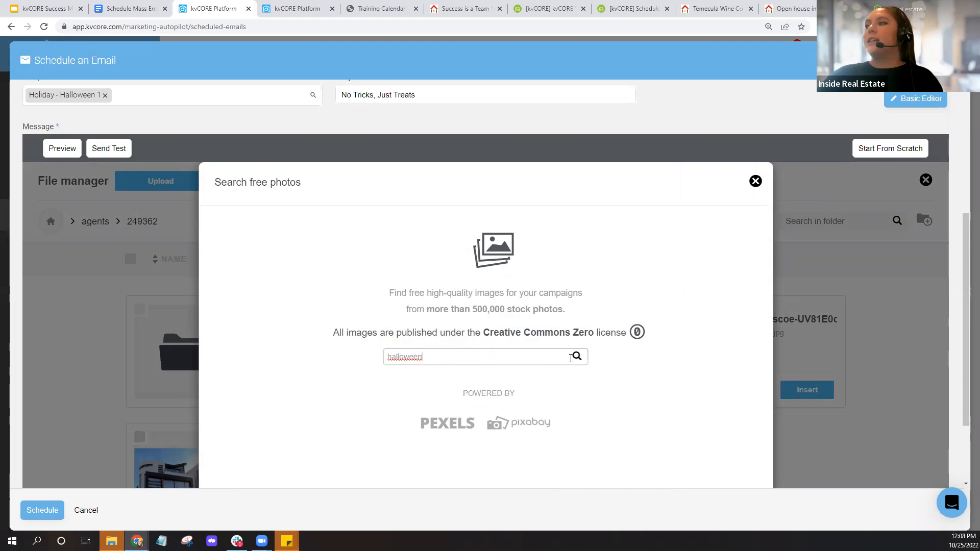
left_click(576, 356)
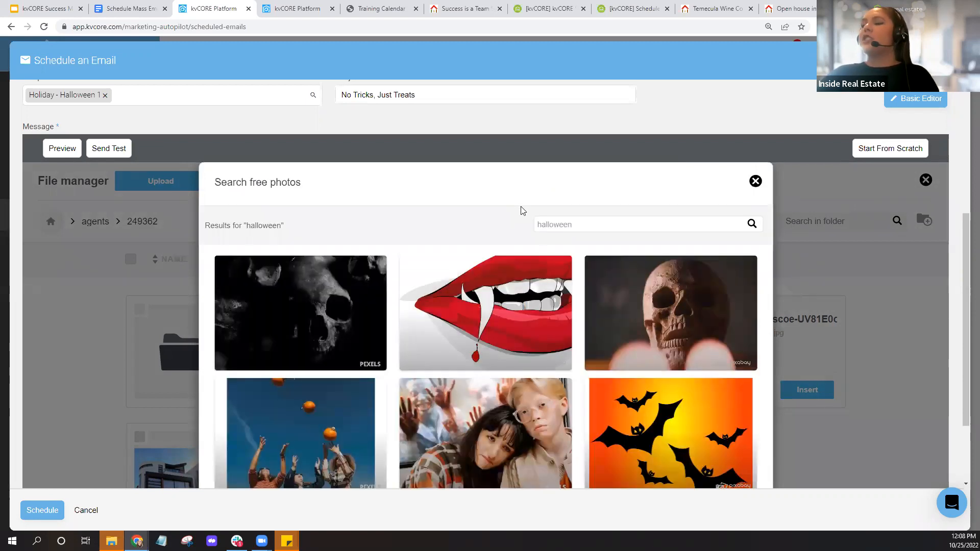
scroll(364, 228, "down", 2)
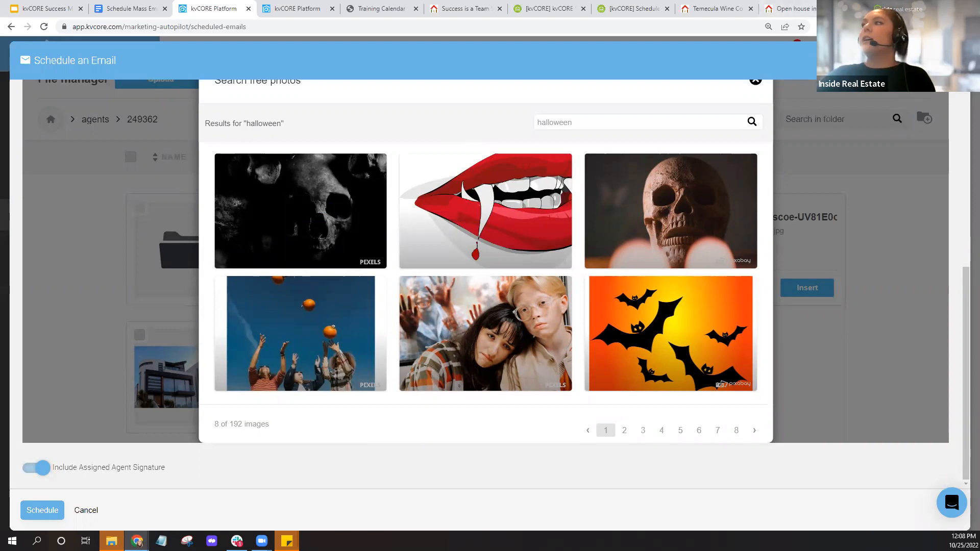
key("ctrl+t")
- Google 'free stock halloween images', browse the Pexels, Pixabay and Unsplash results, and return to kvCORE
left_click(592, 27)
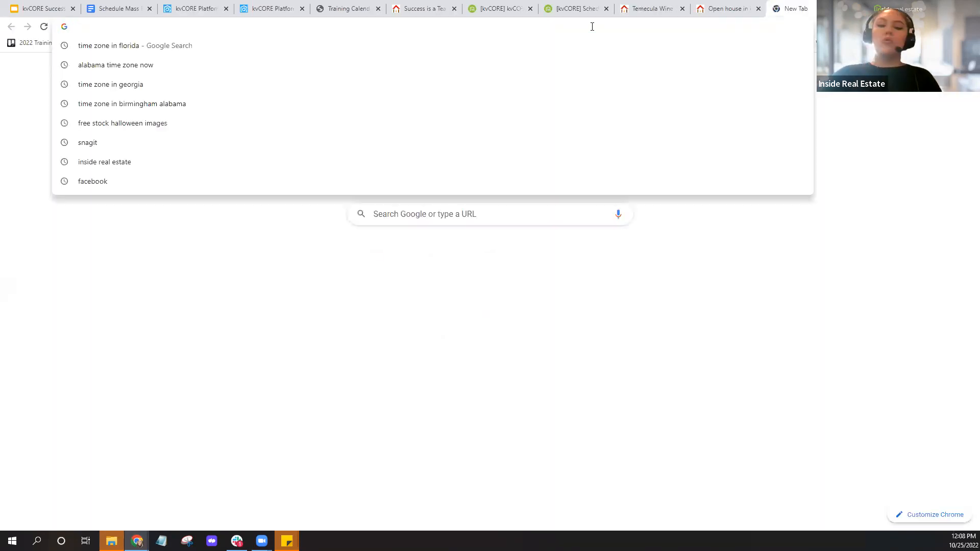
type("free")
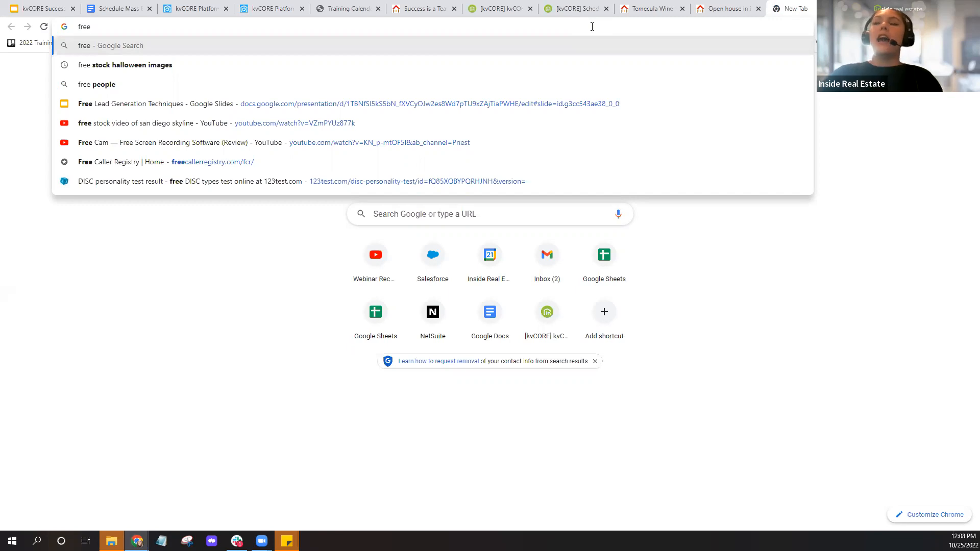
left_click(123, 70)
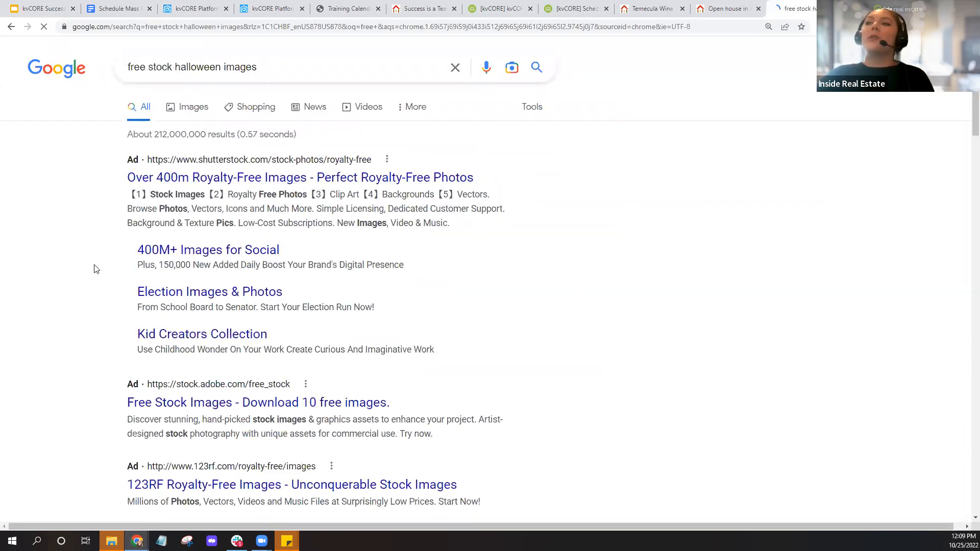
scroll(94, 269, "down", 5)
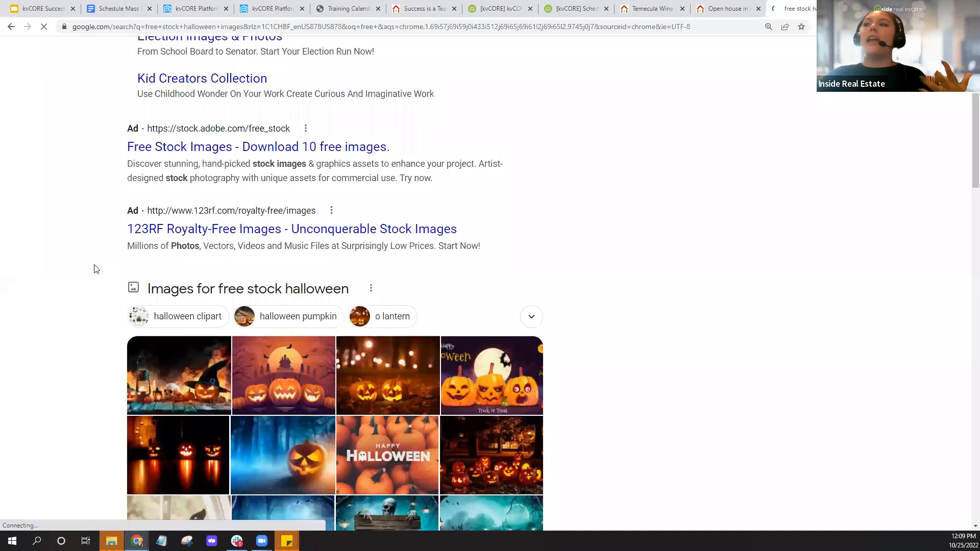
scroll(93, 269, "down", 5)
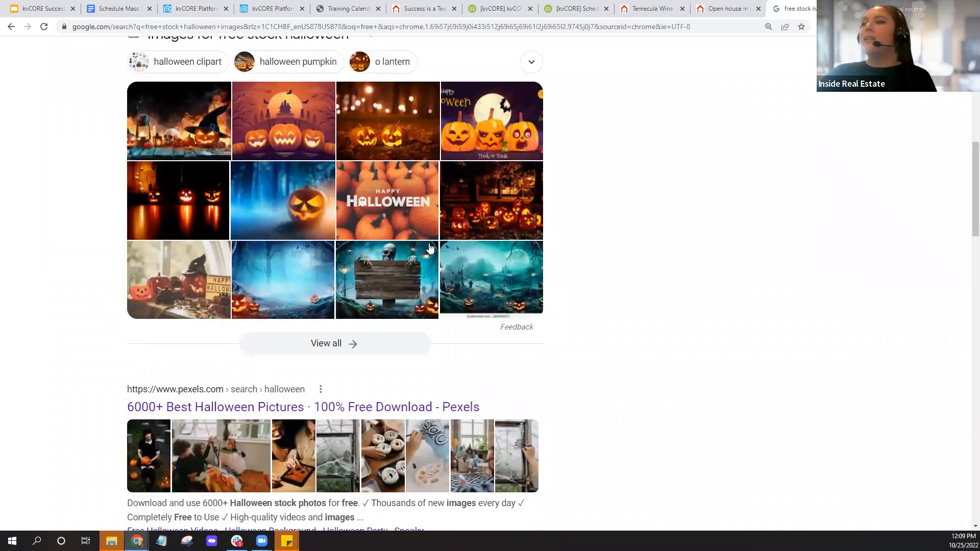
scroll(60, 217, "up", 5)
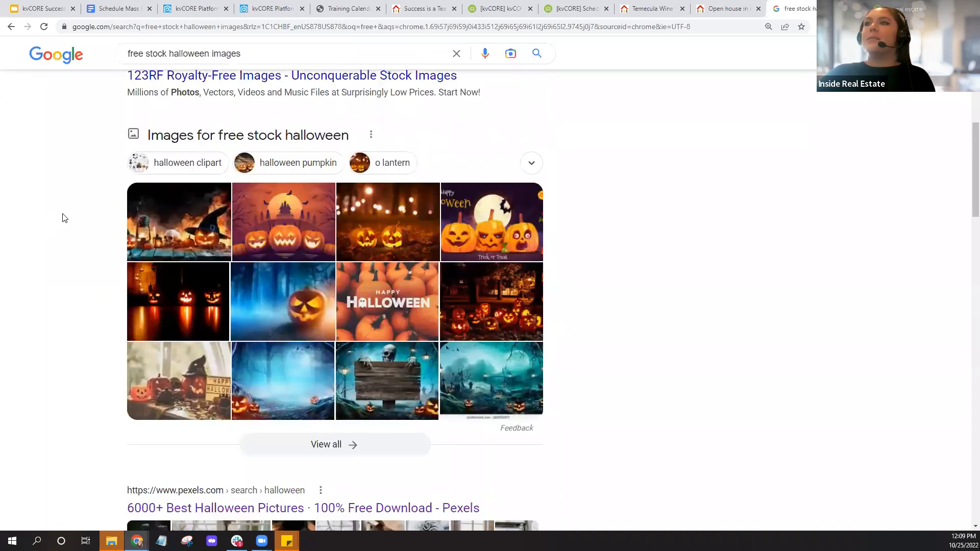
scroll(62, 215, "down", 6)
scroll(245, 220, "down", 3)
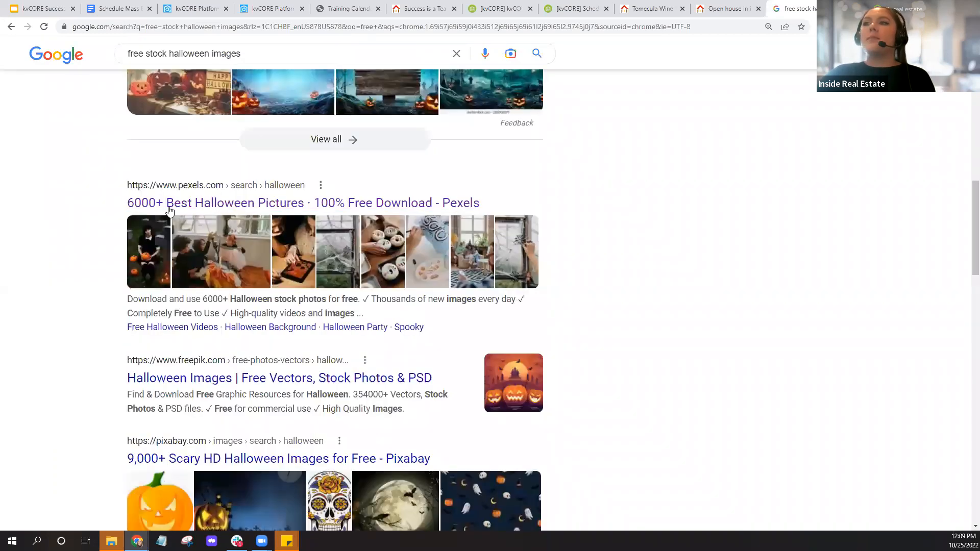
scroll(77, 241, "down", 4)
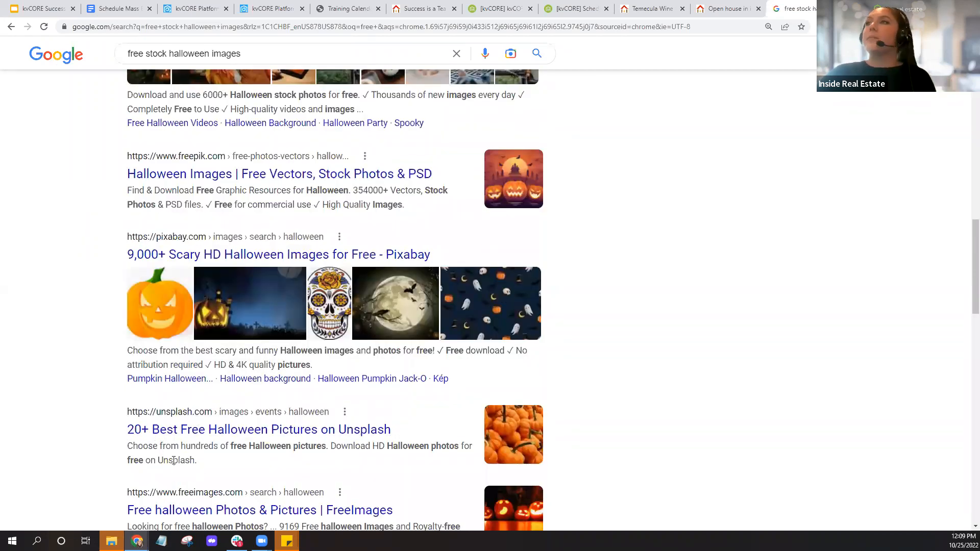
left_click(187, 10)
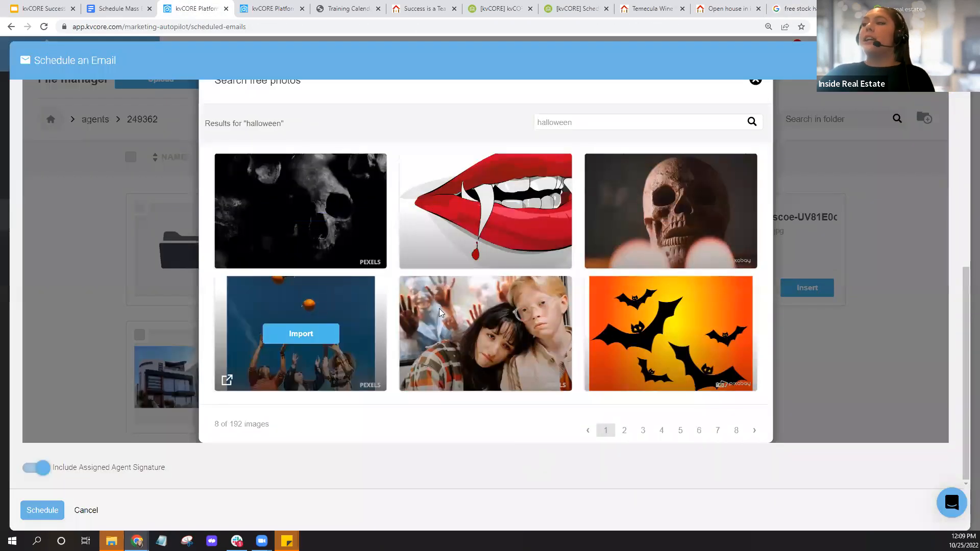
- Import the photo of people tossing pumpkins into the file manager, dismissing the file picker
left_click(309, 338)
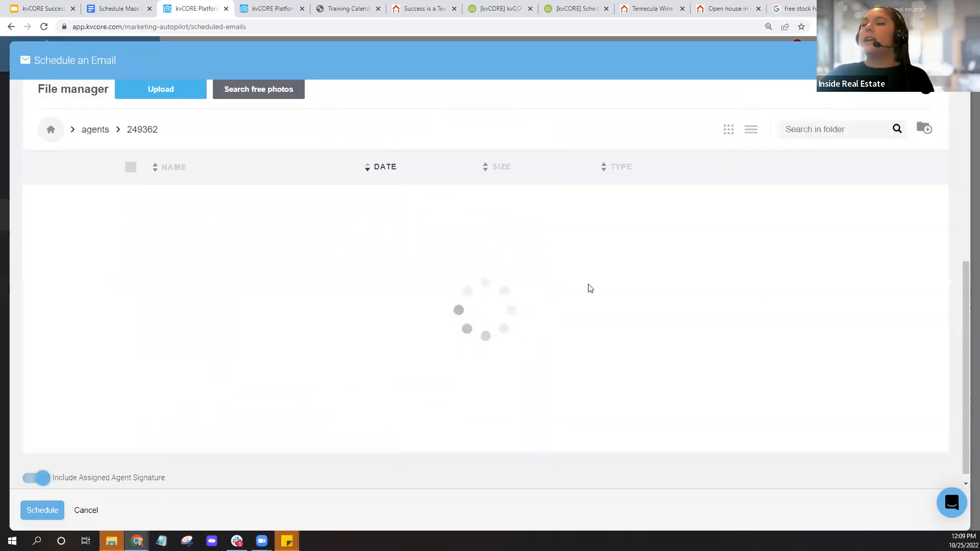
scroll(591, 289, "down", 1)
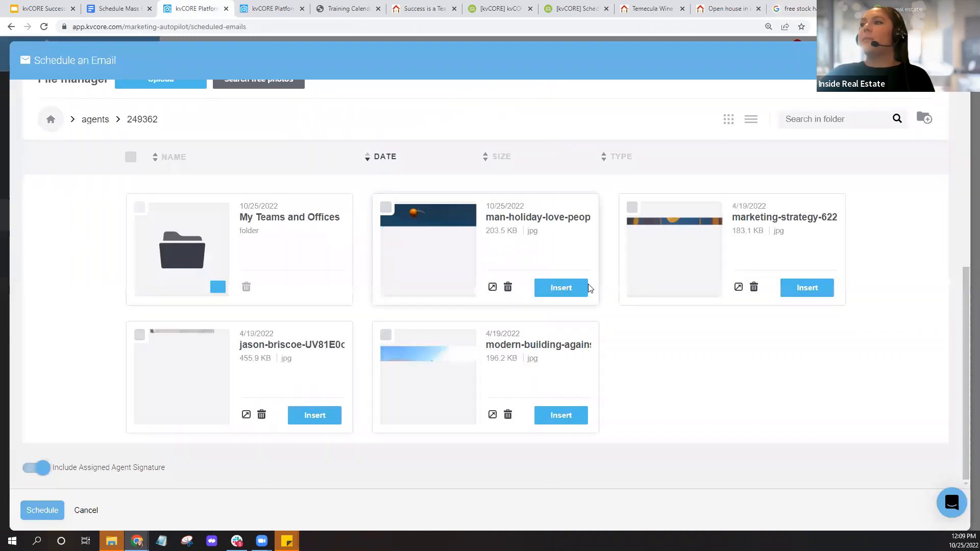
scroll(631, 357, "up", 2)
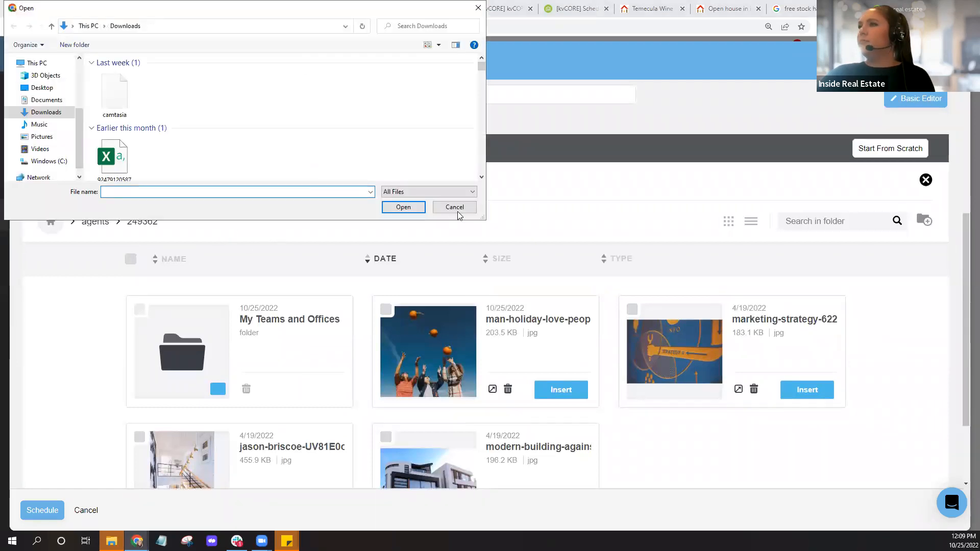
key("Escape")
- Search the free photos for 'halloween' again, then switch to the Google results tab
left_click(288, 187)
left_click(484, 352)
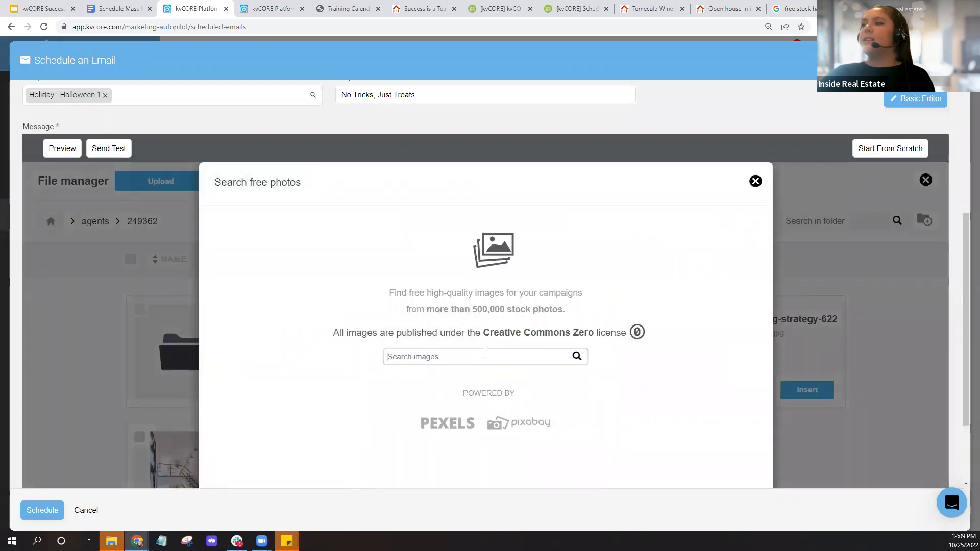
type("hall")
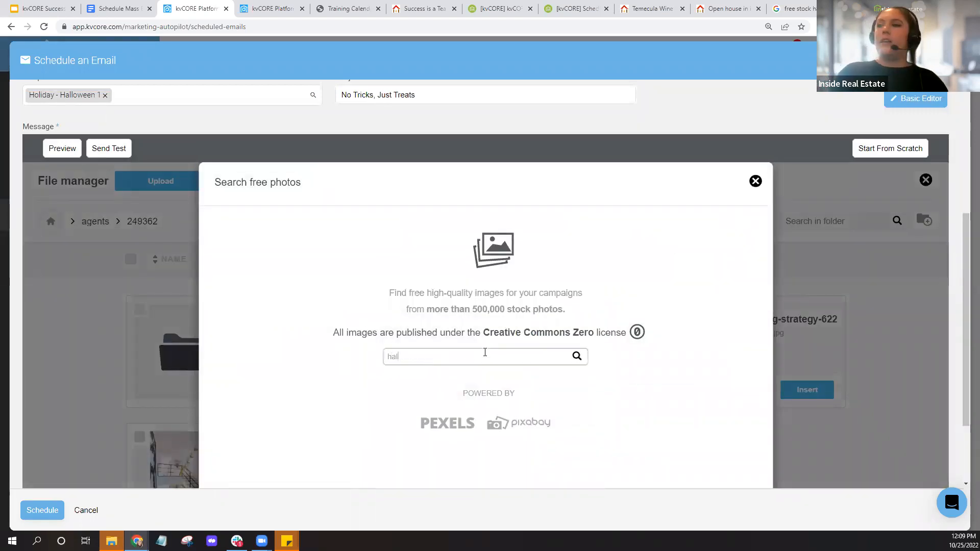
type("oween")
key("Return")
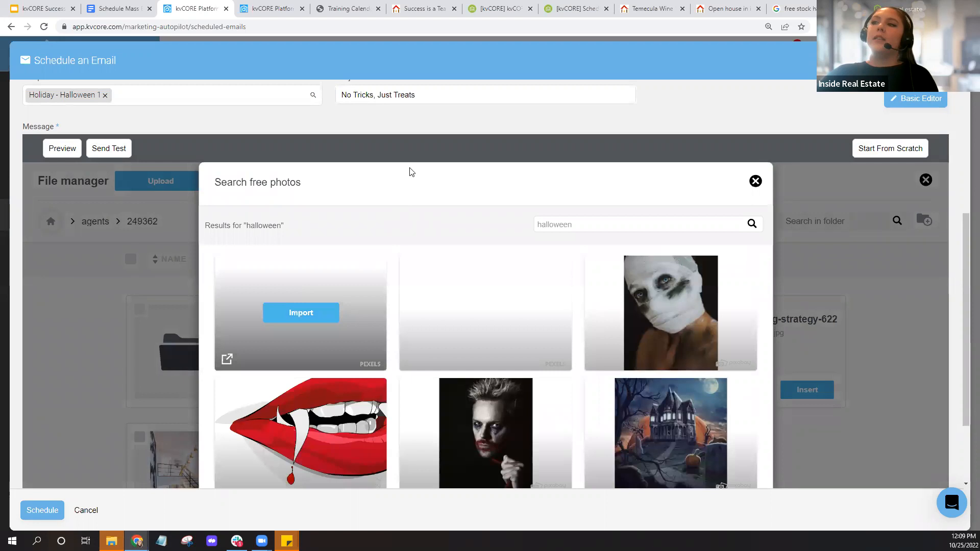
scroll(401, 201, "down", 1)
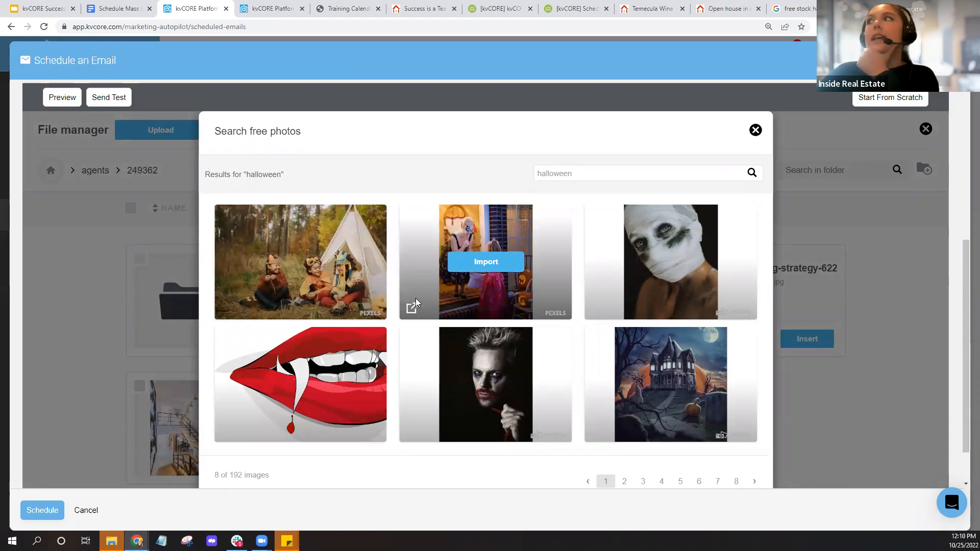
left_click(796, 9)
- Scroll through the Pexels, Pixabay and Unsplash results, then switch back to the kvCORE Platform tab
scroll(604, 299, "down", 6)
scroll(603, 299, "down", 4)
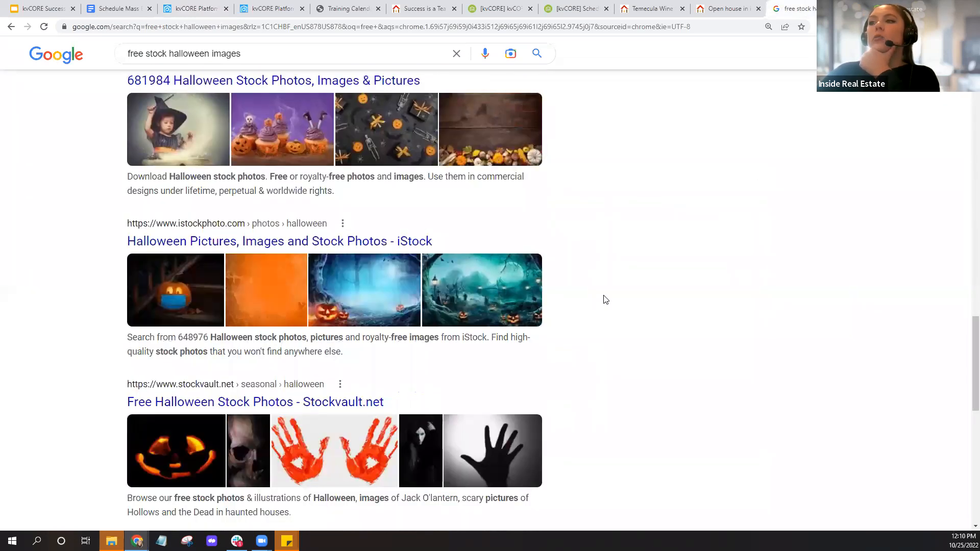
scroll(603, 299, "up", 4)
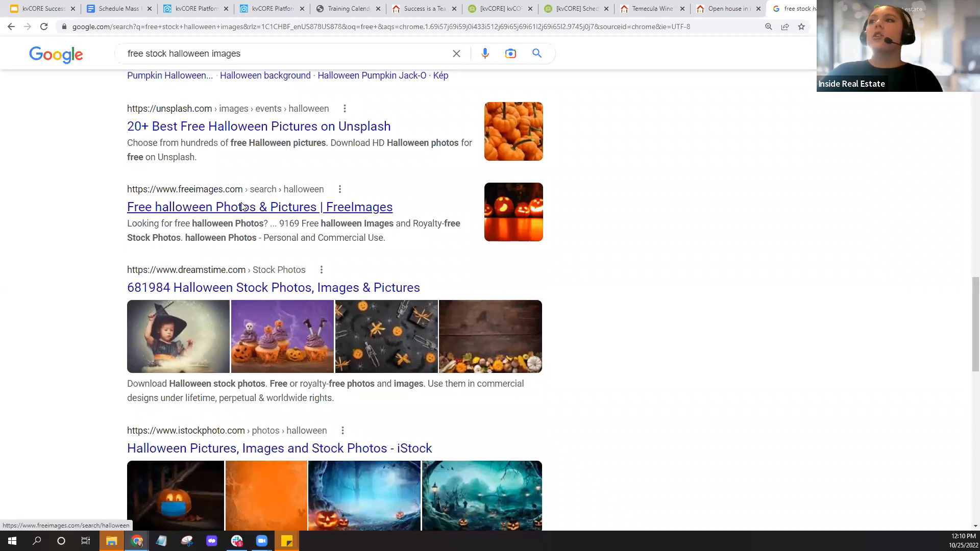
scroll(241, 207, "up", 10)
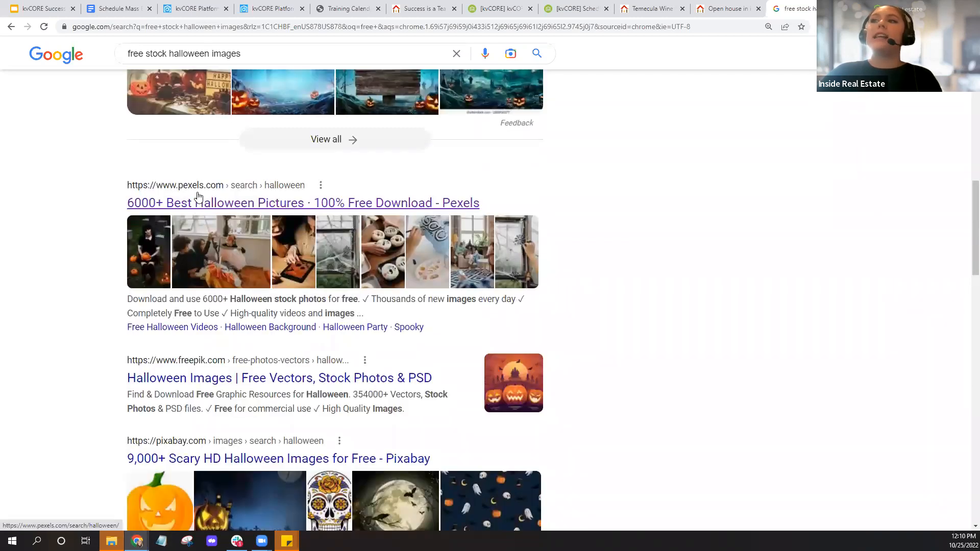
left_click(197, 9)
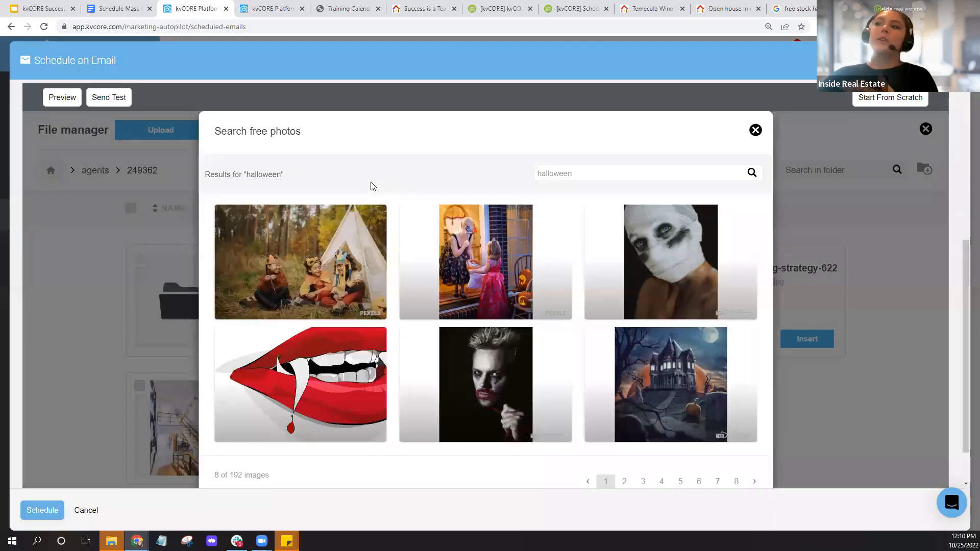
- Import the jack-o'-lantern decoration photo (153.1 KB jpg) from the halloween results into the file manager
scroll(561, 357, "down", 3)
scroll(555, 345, "down", 10)
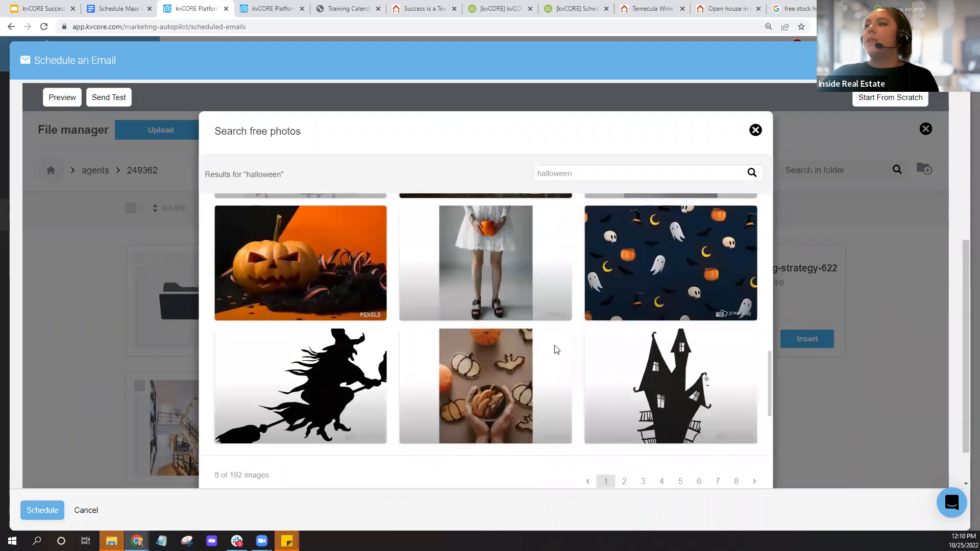
scroll(554, 345, "down", 2)
scroll(554, 345, "up", 4)
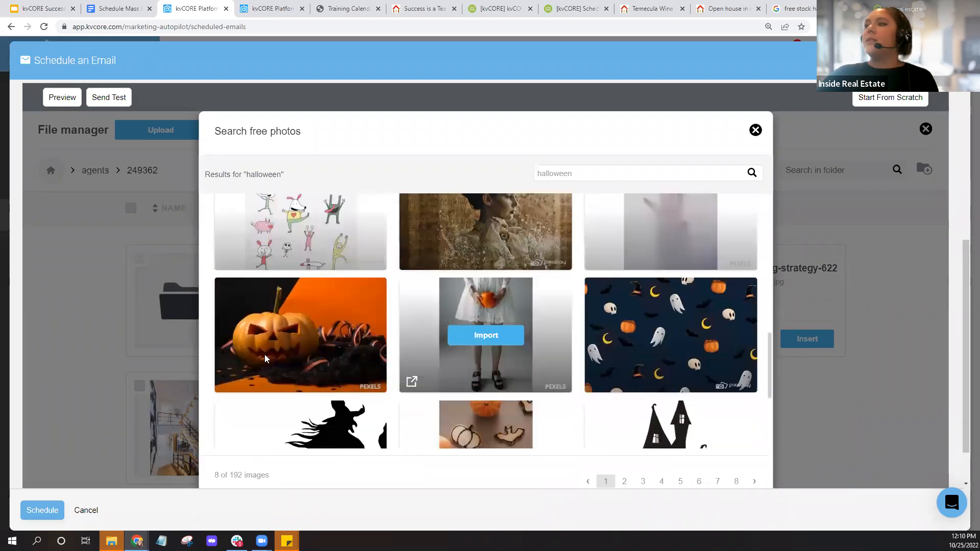
scroll(286, 337, "down", 1)
left_click(302, 314)
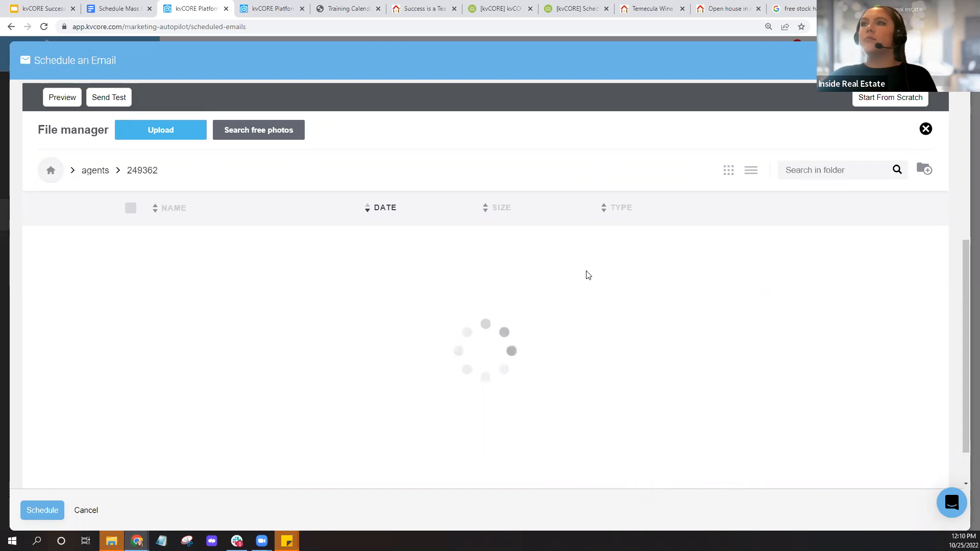
scroll(832, 285, "down", 2)
scroll(867, 268, "up", 2)
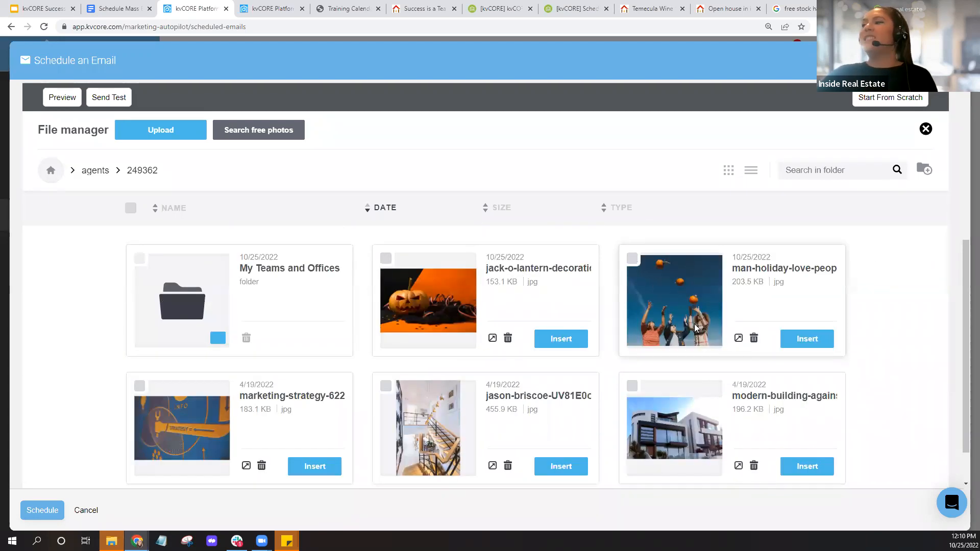
- Insert the pumpkin-tossing photo as the email's header image
left_click(807, 339)
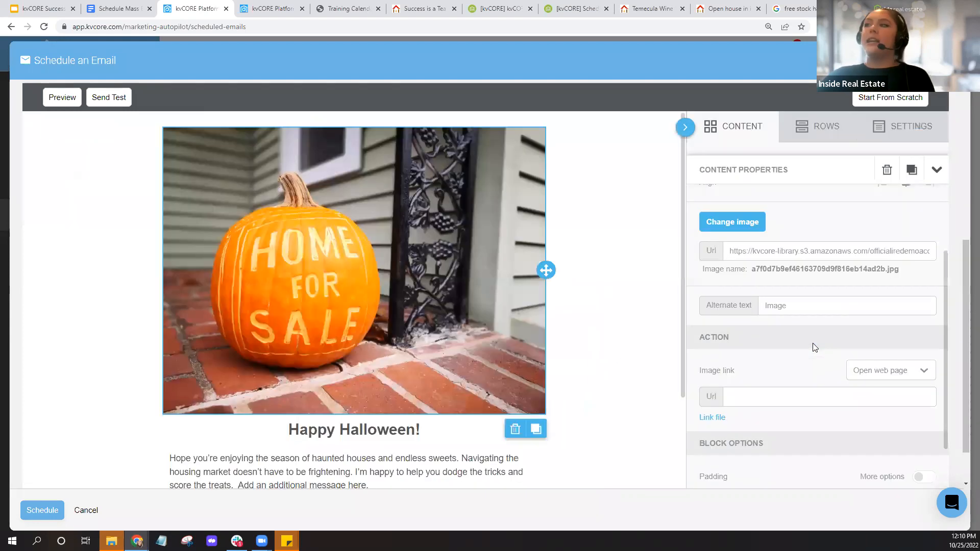
scroll(487, 282, "down", 3)
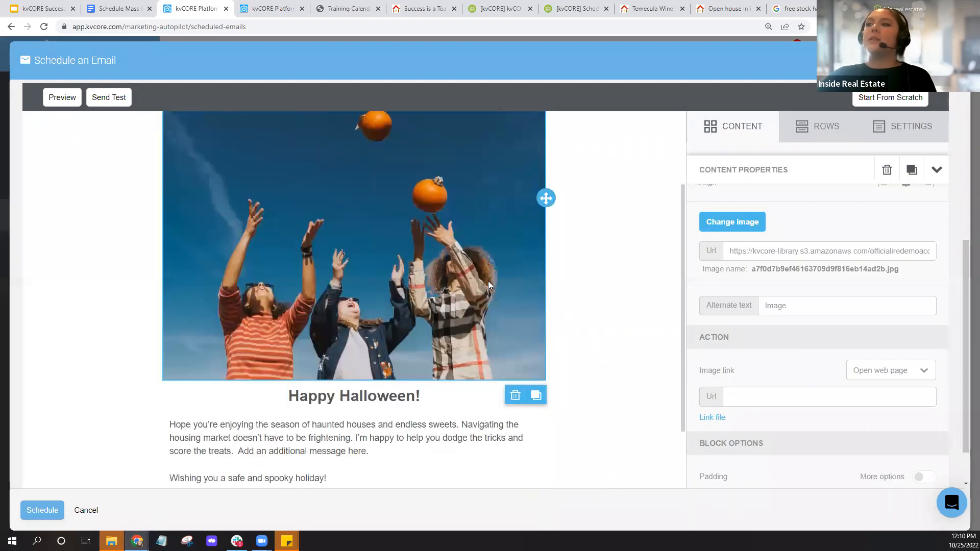
scroll(488, 282, "up", 3)
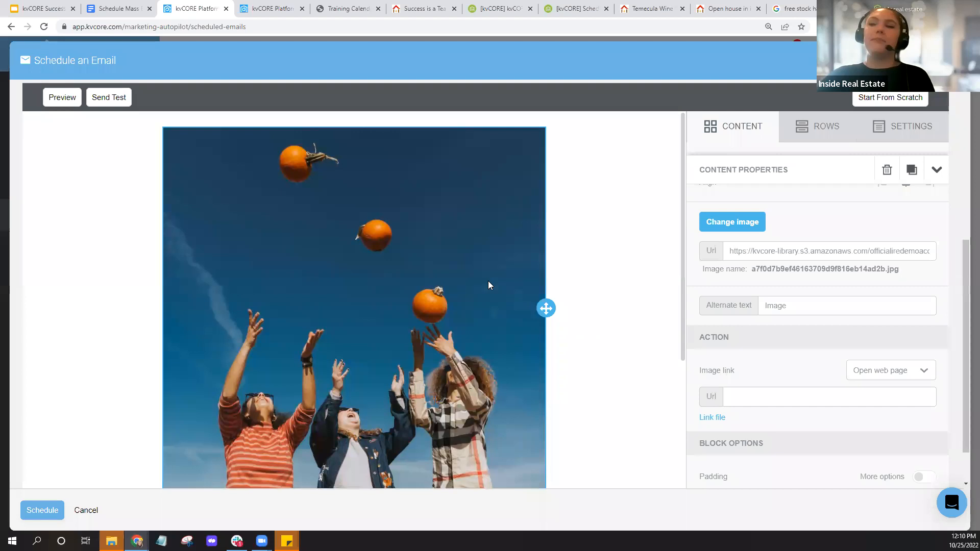
scroll(627, 287, "down", 4)
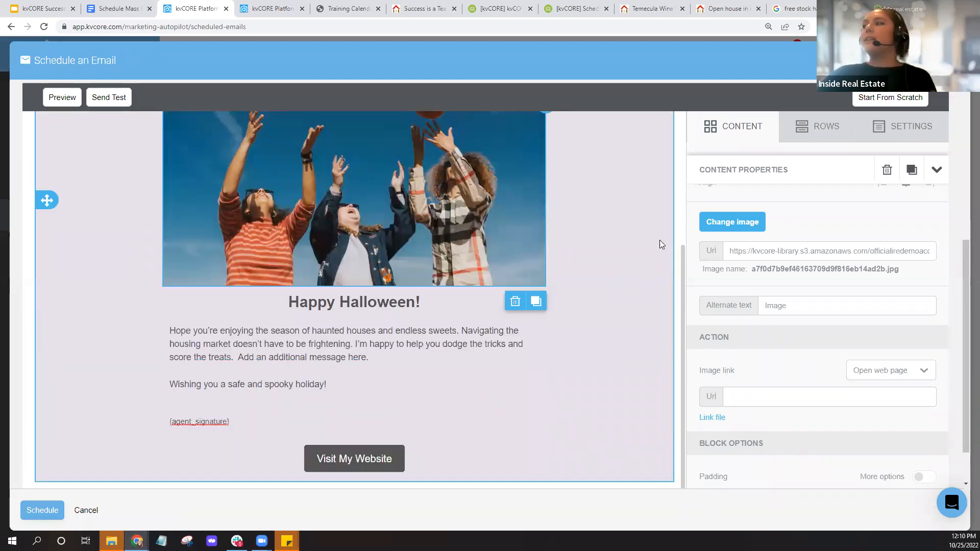
- Add a social icons row below the signature and review its Facebook and Twitter link settings
left_click(740, 133)
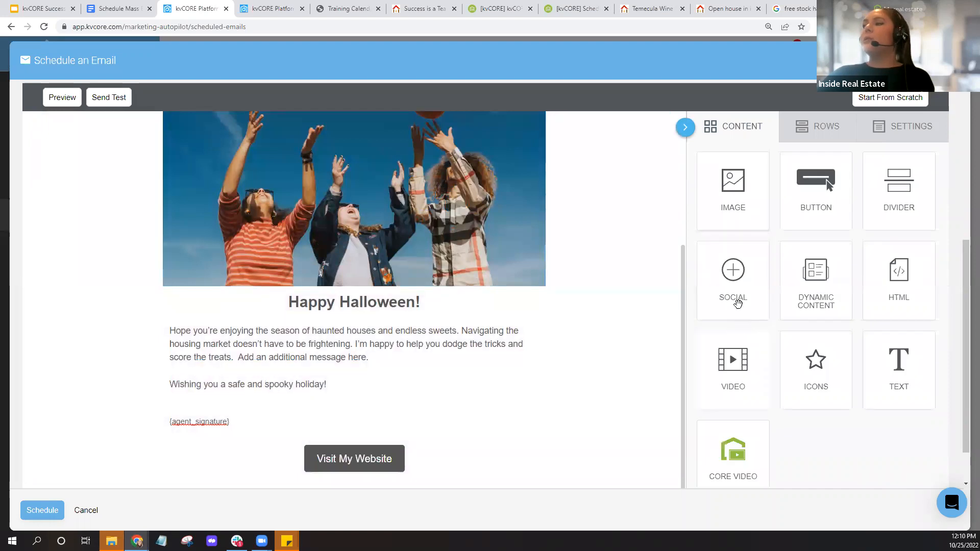
mouse_move(738, 283)
left_mouse_down()
mouse_move(751, 288)
mouse_move(433, 379)
mouse_move(470, 433)
mouse_move(482, 406)
mouse_move(470, 436)
mouse_move(463, 420)
mouse_move(479, 394)
mouse_move(476, 401)
left_mouse_up()
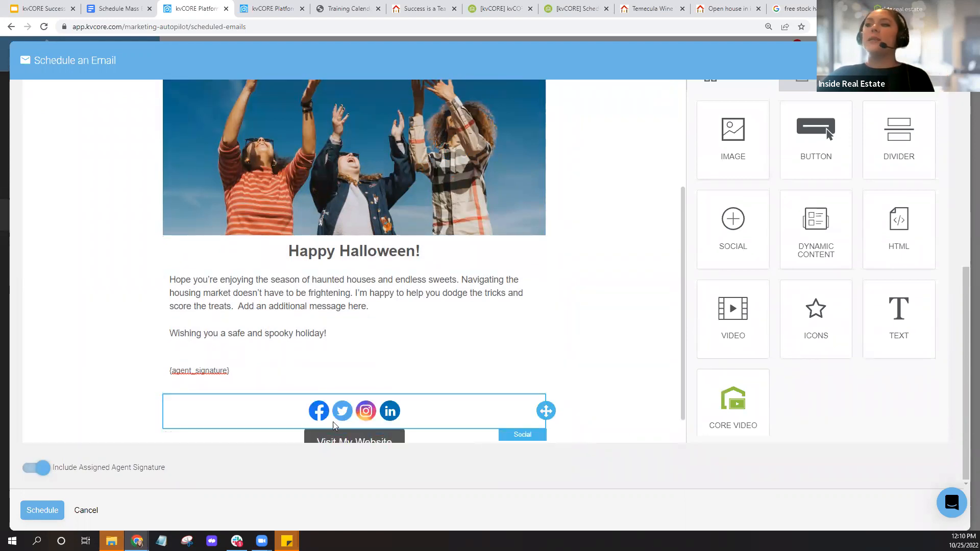
left_click(366, 416)
left_click(786, 247)
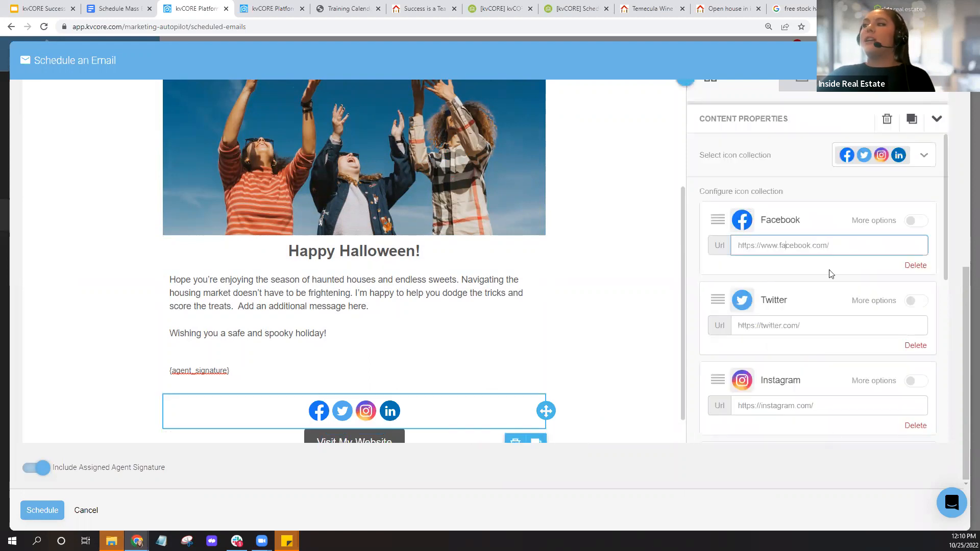
scroll(811, 328, "down", 1)
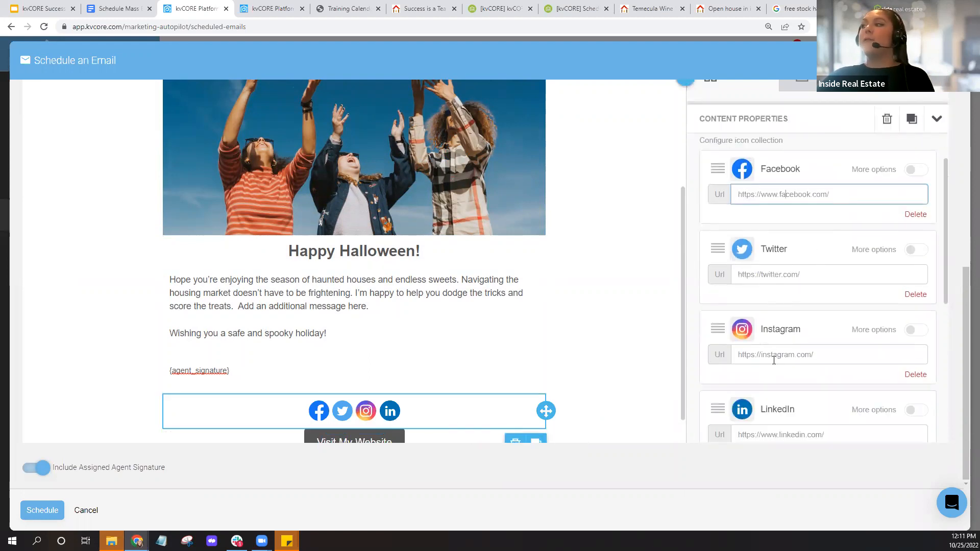
scroll(774, 360, "down", 1)
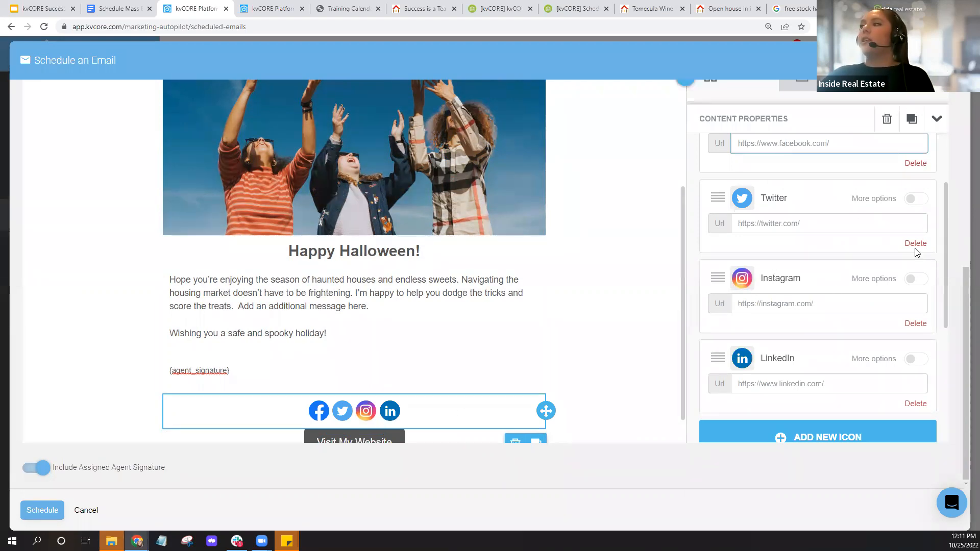
left_click(915, 199)
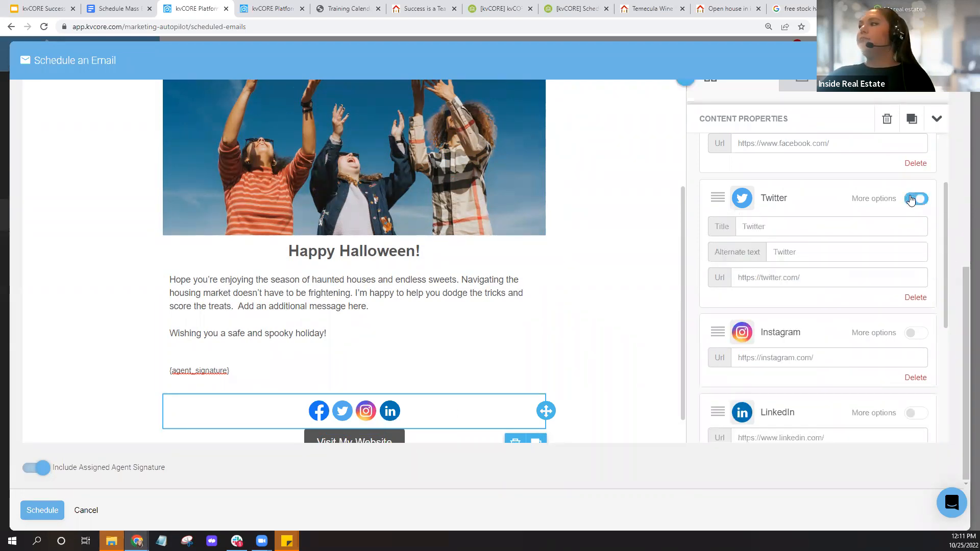
left_click(756, 225)
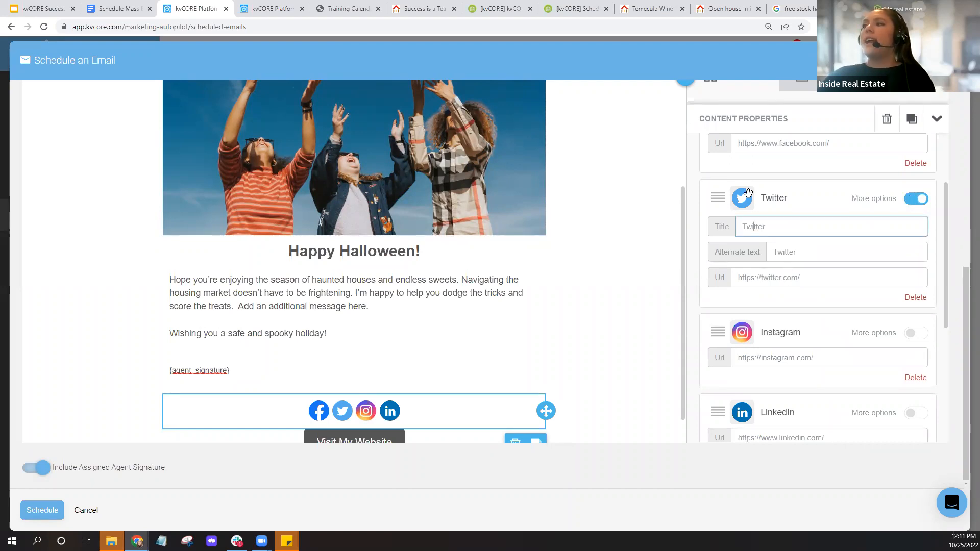
scroll(765, 286, "up", 2)
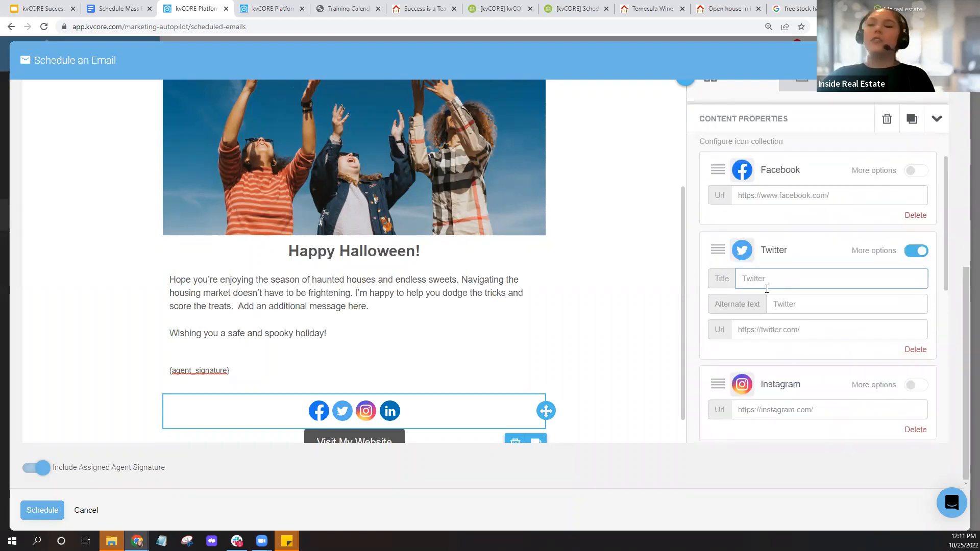
left_click(745, 90)
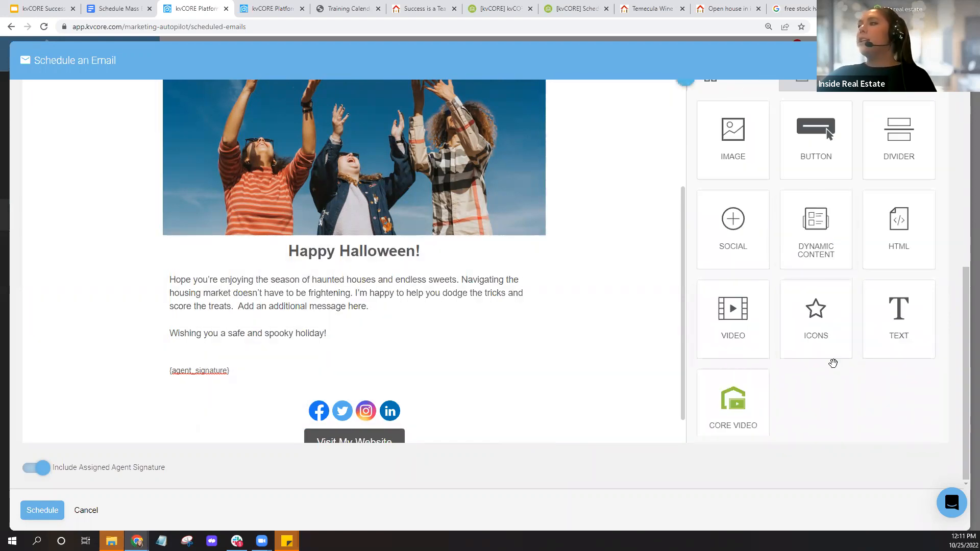
- Drag a new Button block above Visit My Website and select it
left_click_drag(823, 148, 393, 422)
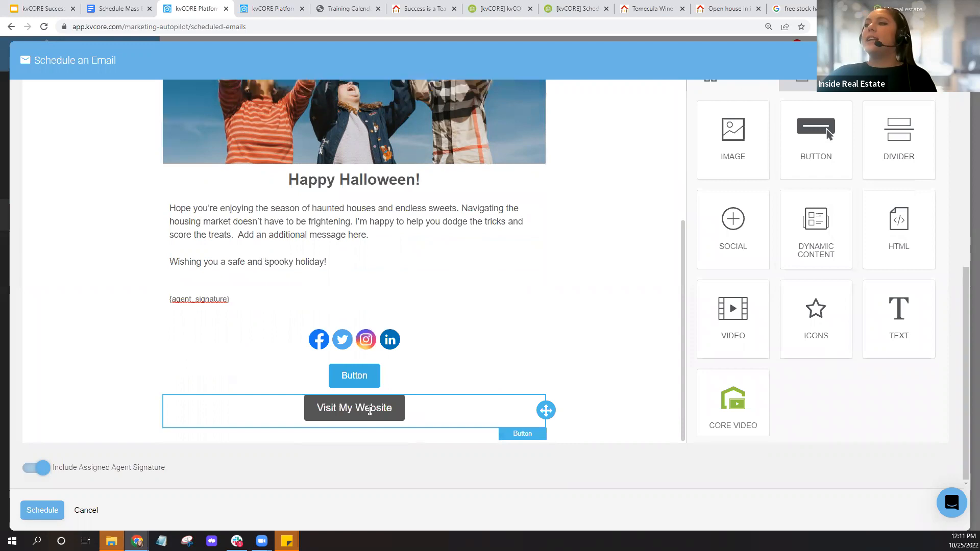
left_click(370, 410)
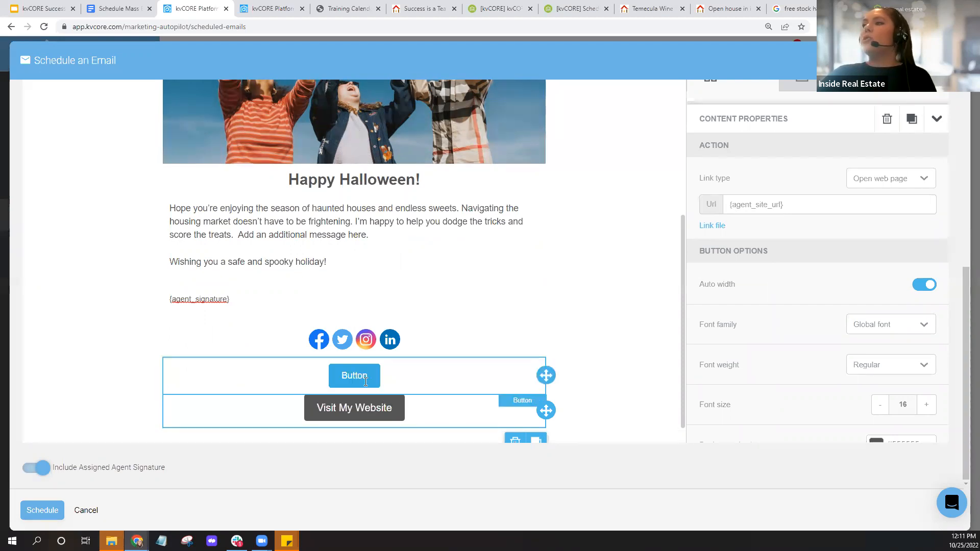
left_click(399, 380)
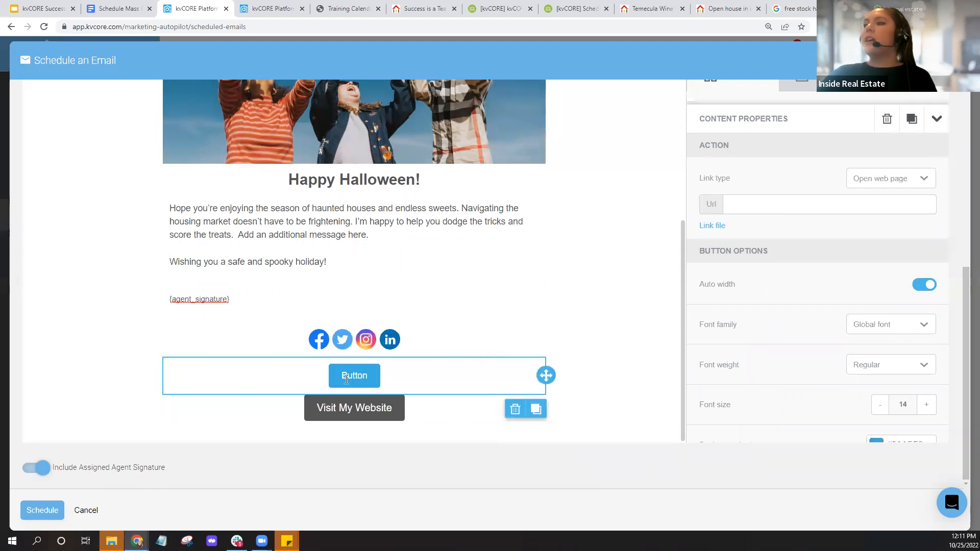
left_click(367, 379)
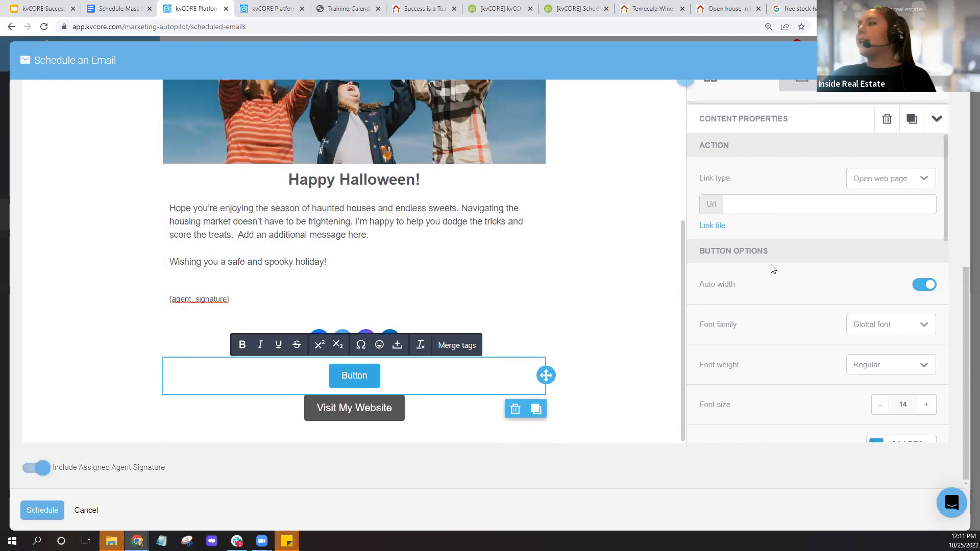
- Keep the new button's link type set to Open web page
scroll(770, 267, "down", 6)
scroll(771, 269, "down", 5)
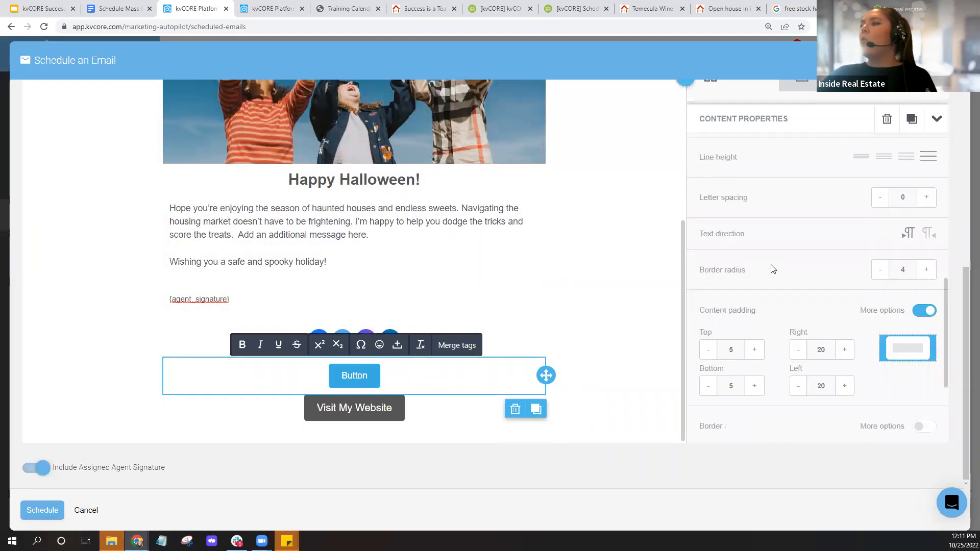
scroll(771, 268, "up", 5)
scroll(772, 269, "up", 6)
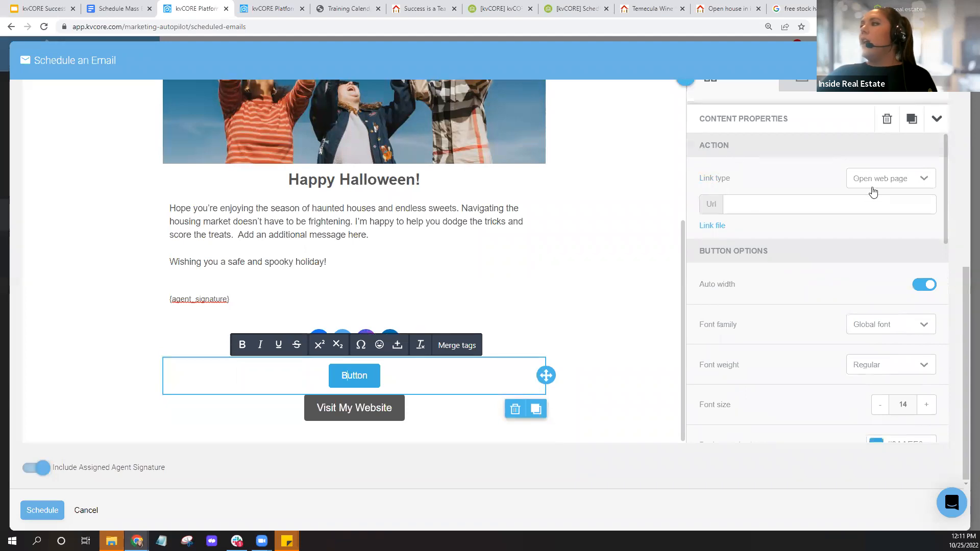
left_click(903, 183)
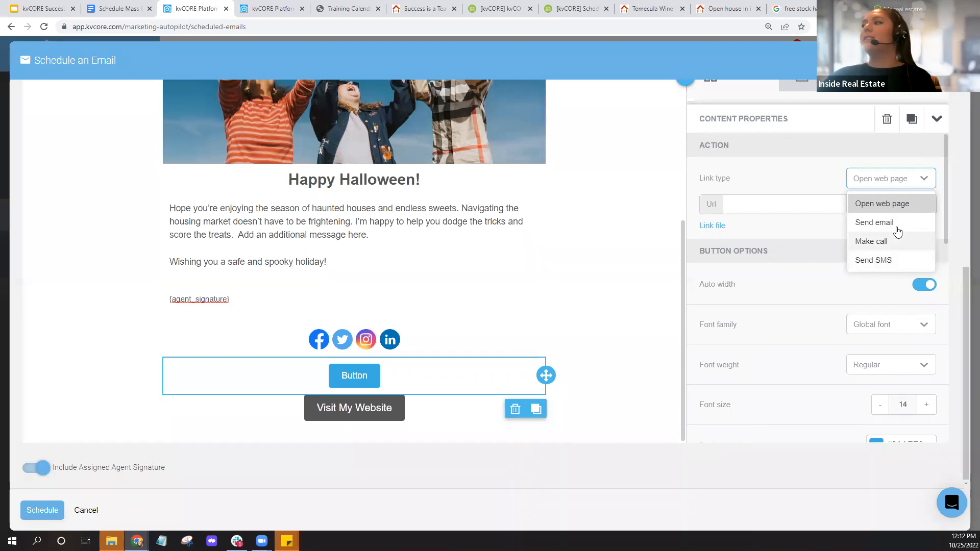
left_click(771, 161)
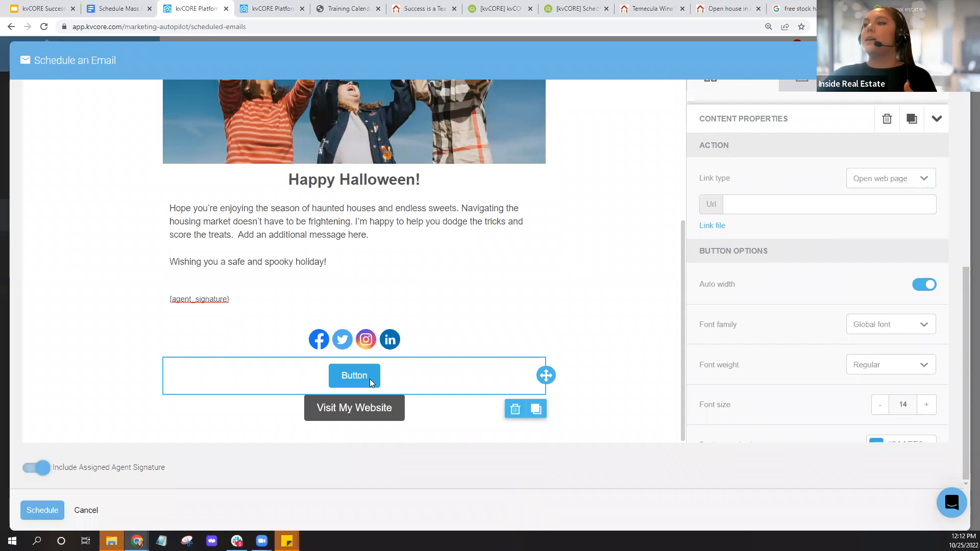
scroll(877, 228, "up", 3)
left_click(748, 233)
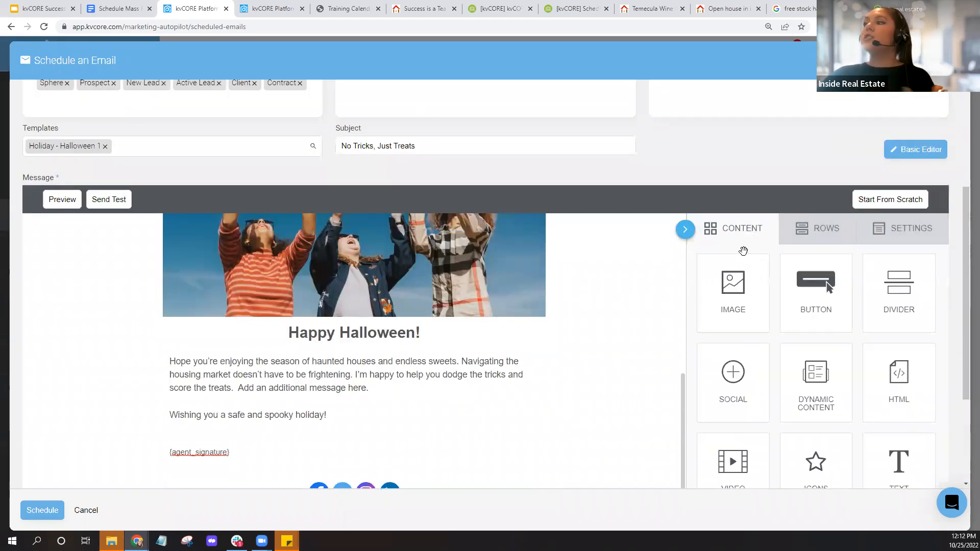
- Review recipients, date and time, then schedule 'No Tricks, Just Treats' for 10/30/2022
scroll(586, 334, "up", 5)
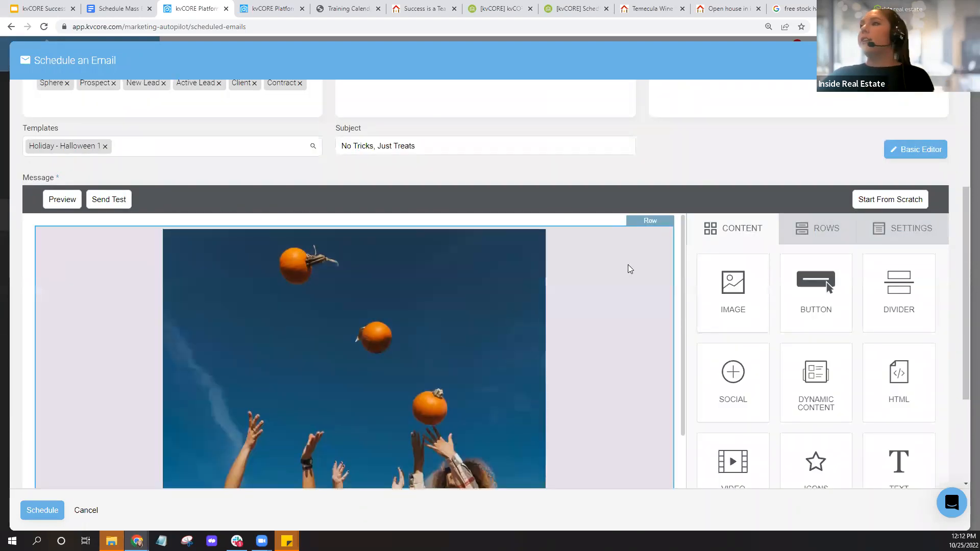
scroll(628, 266, "up", 4)
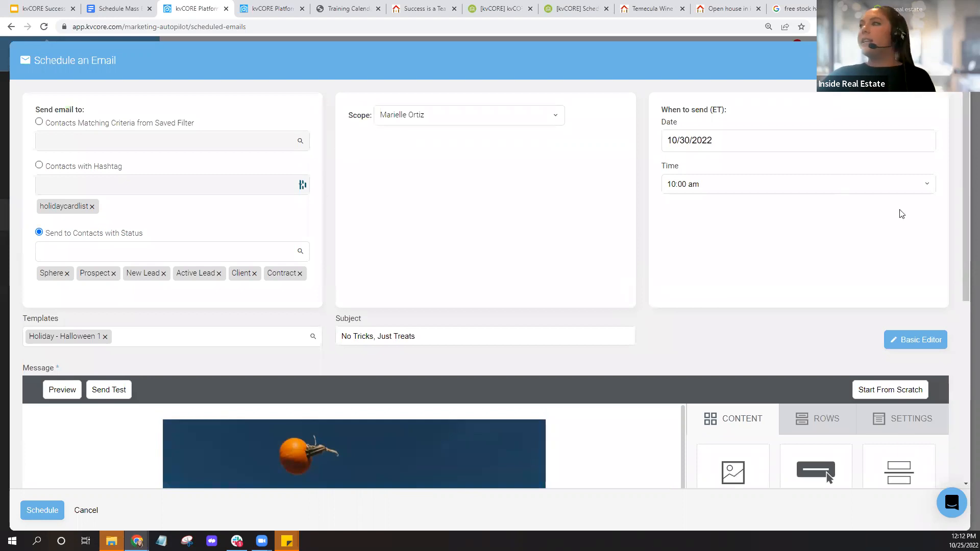
left_click(44, 511)
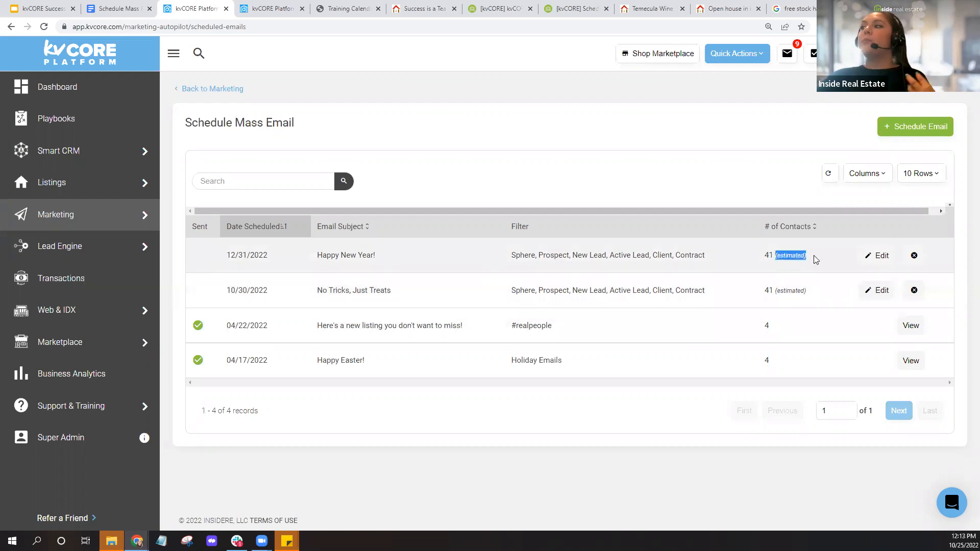
- Clear stray text selections in the scheduled emails list, then go to the Marketing page
left_click(774, 267)
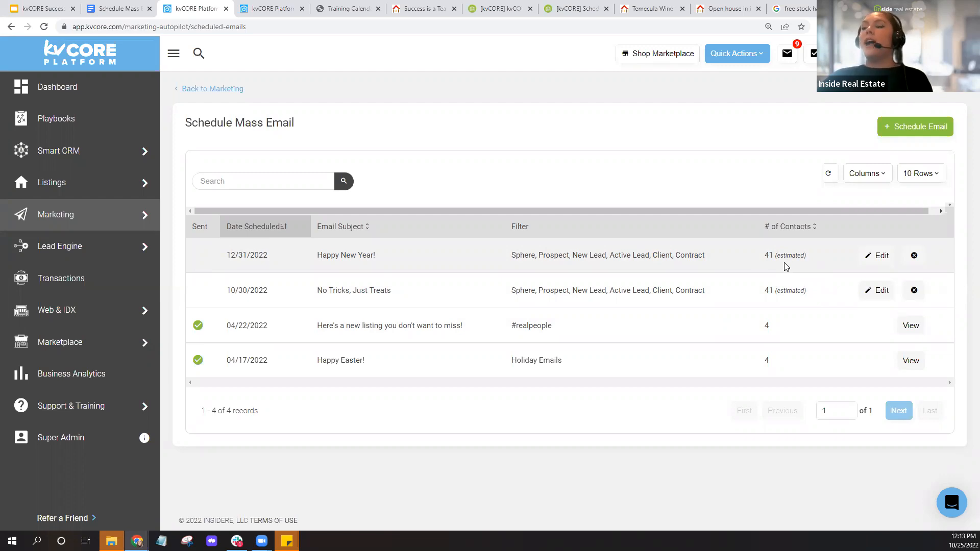
left_click_drag(510, 255, 733, 256)
left_click(732, 256)
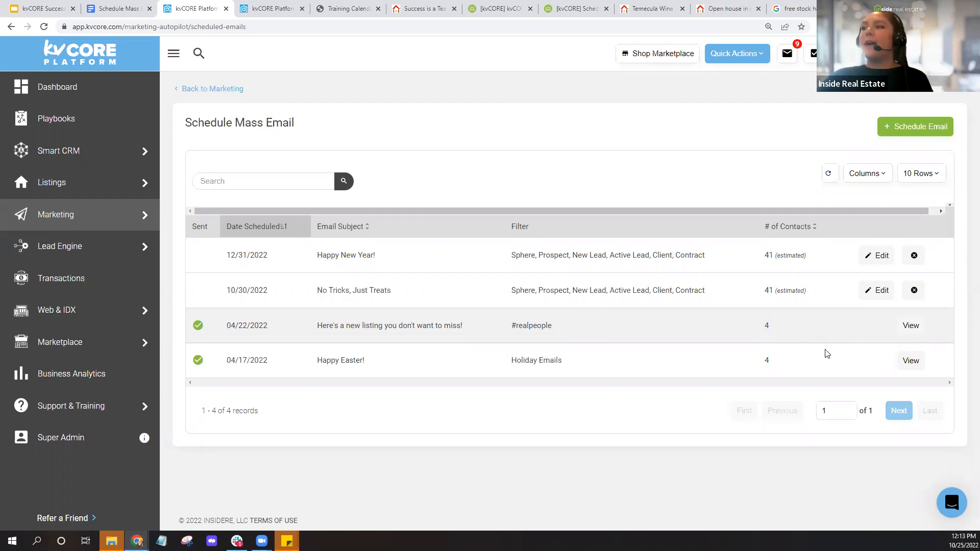
left_click(908, 331)
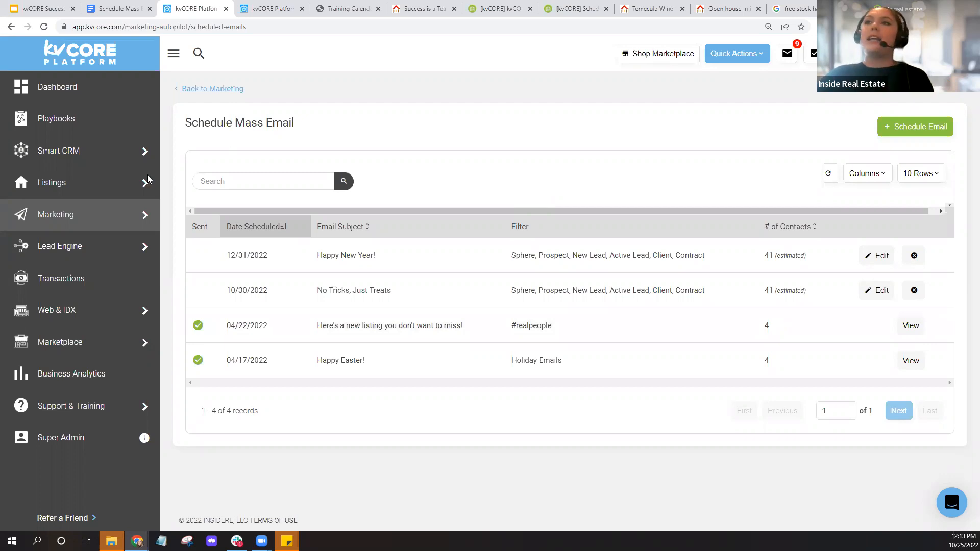
mouse_move(93, 217)
left_click(93, 218)
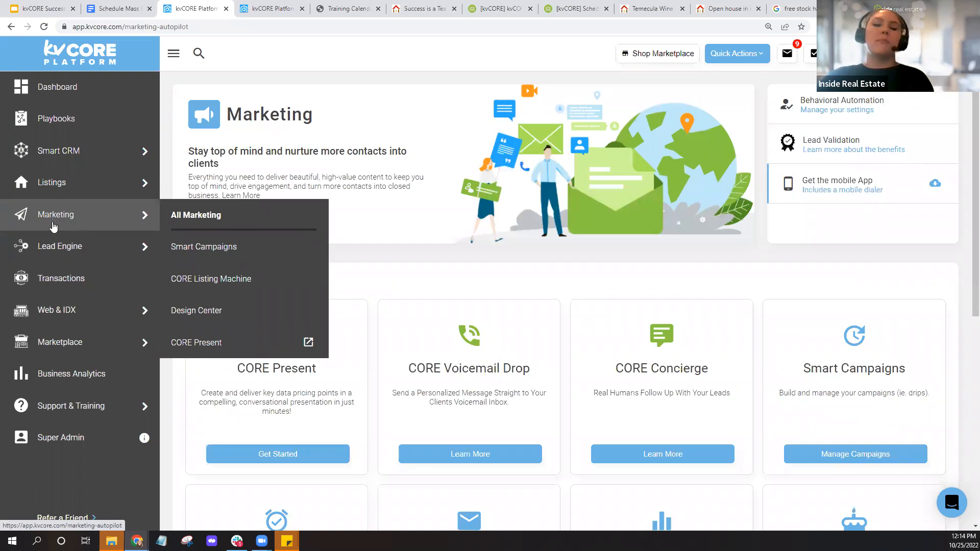
- View the Smart Campaigns templates and Add Template options, then return to the agenda slides
left_click(203, 255)
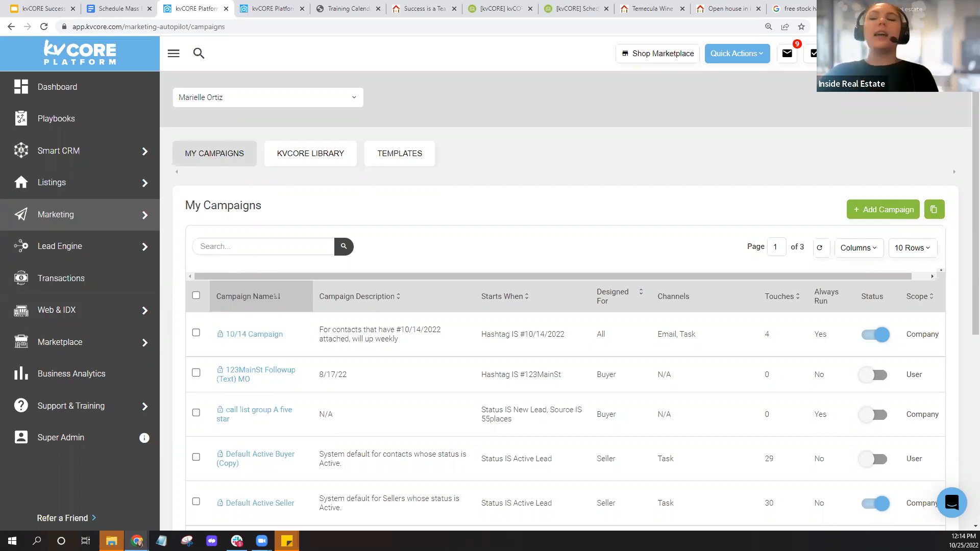
left_click(411, 166)
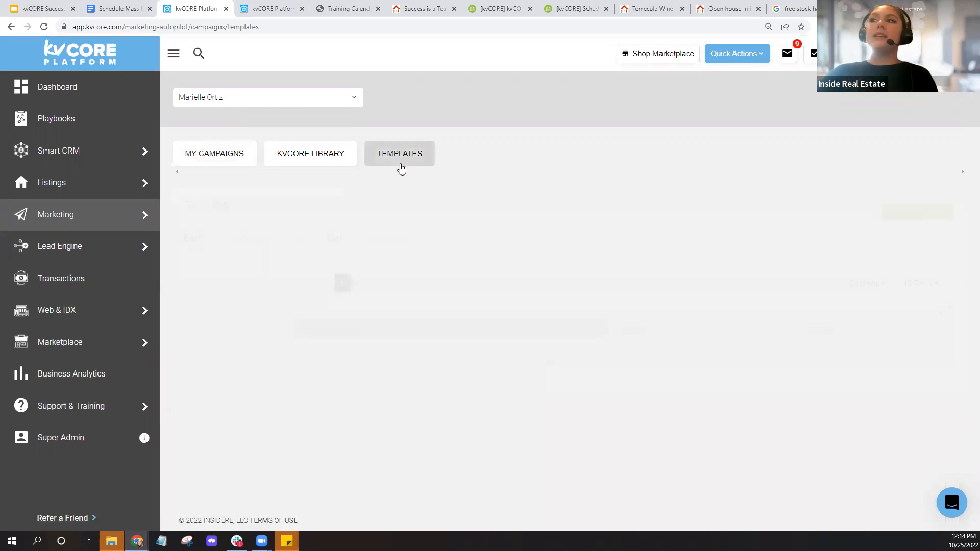
left_click(402, 169)
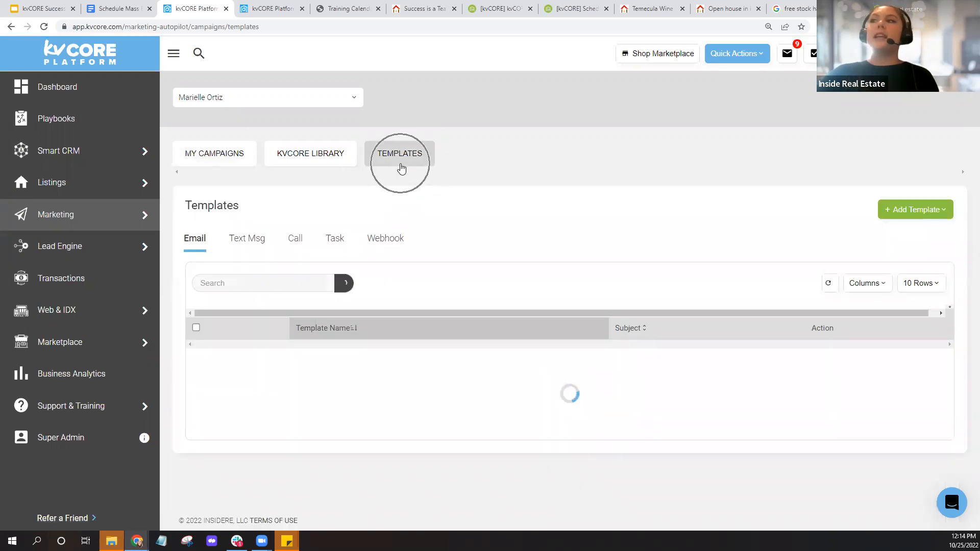
left_click(906, 213)
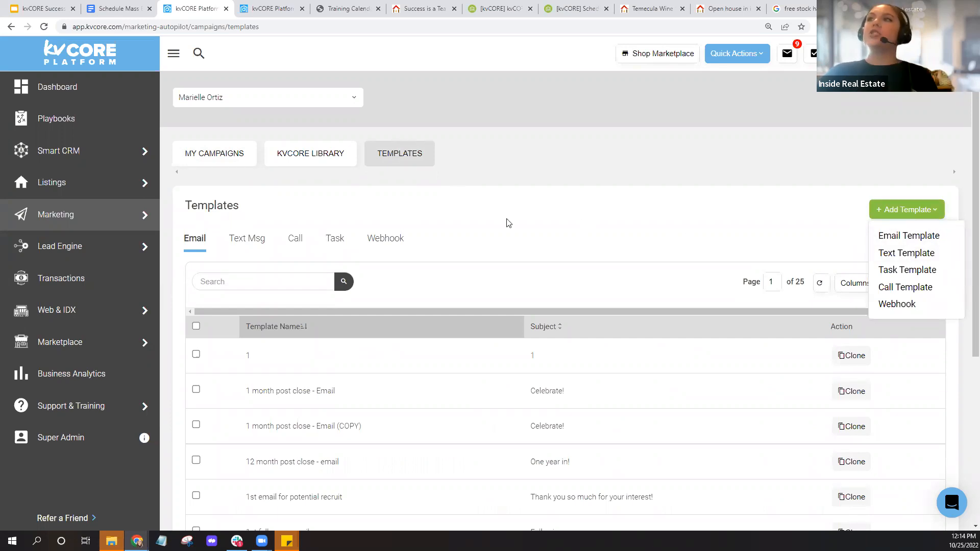
left_click(33, 4)
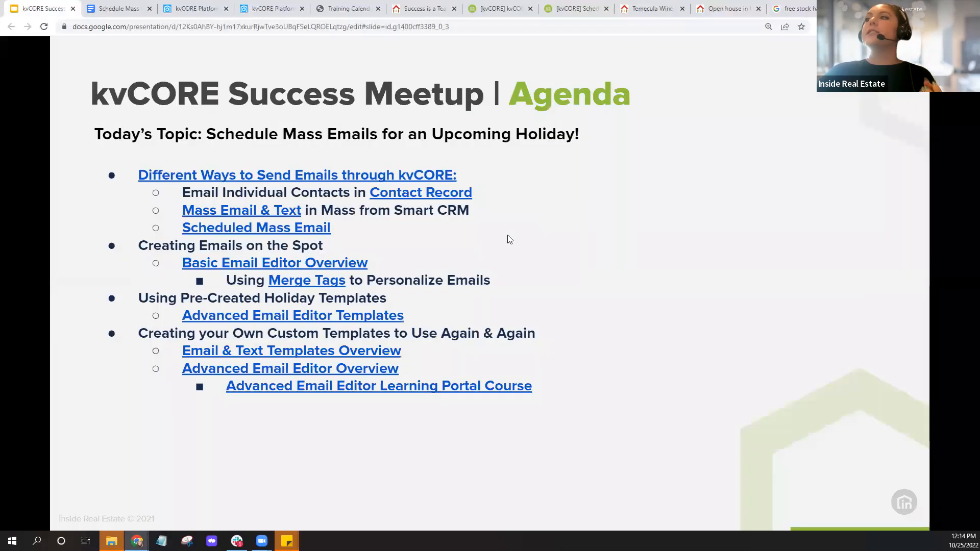
- Advance from the agenda to the Q&A slide, then return to the kvCORE templates tab
key("Right")
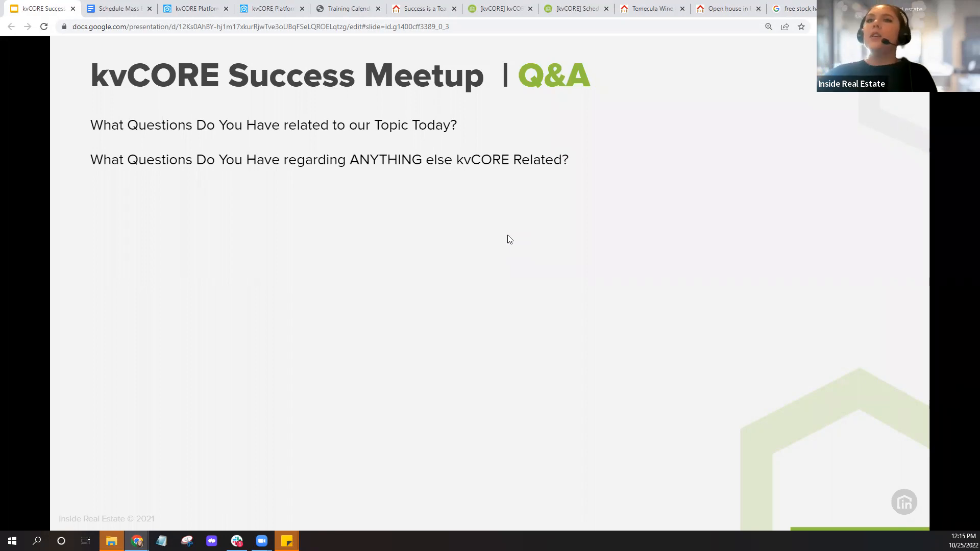
left_click(189, 11)
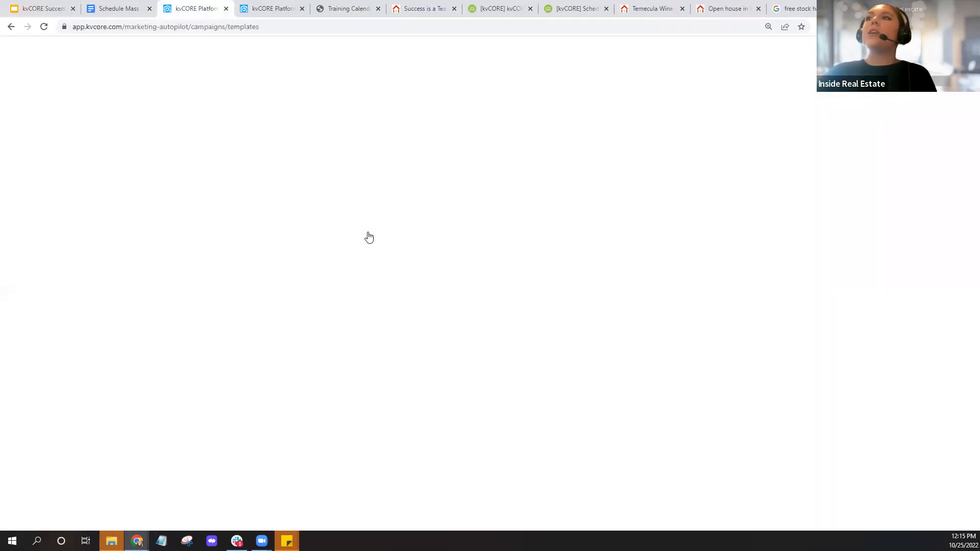
- Switch to Smart CRM and open the 12 Test Pond summary: 13 contacts, all assigned, 6 agents
key("ctrl+Tab")
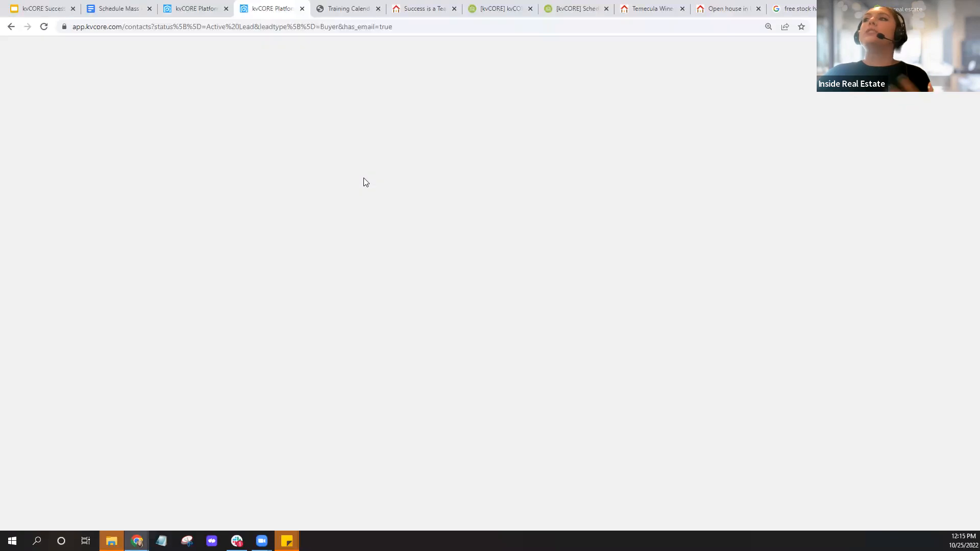
left_click(788, 134)
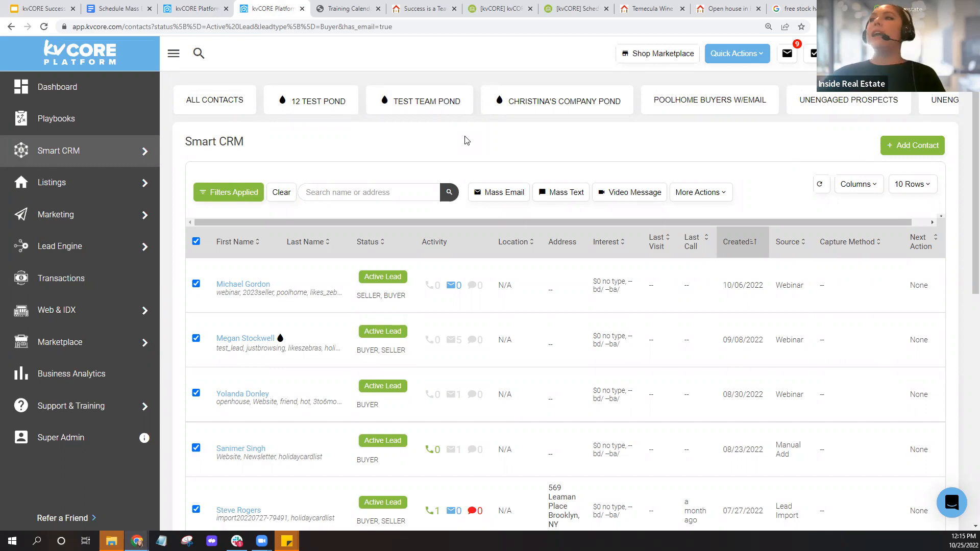
left_click(849, 160)
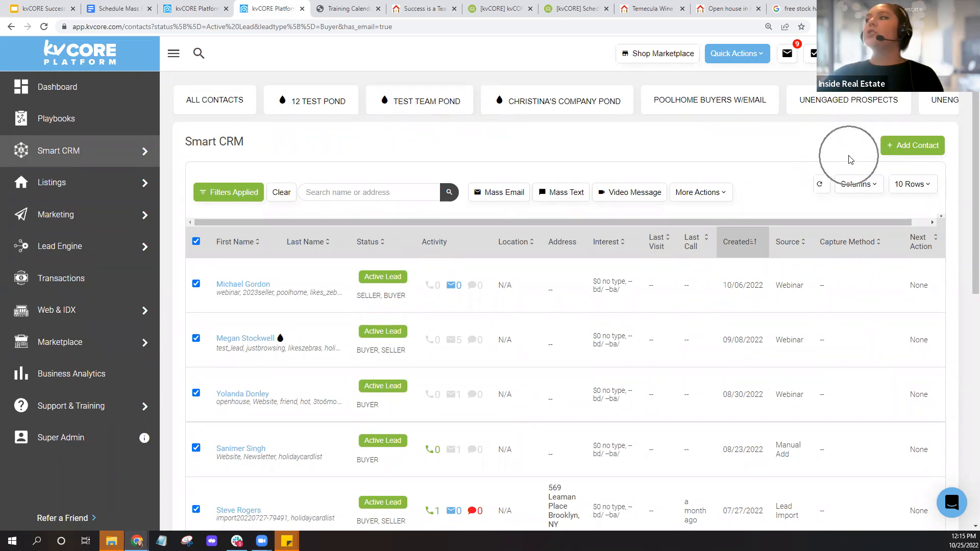
left_click(849, 159)
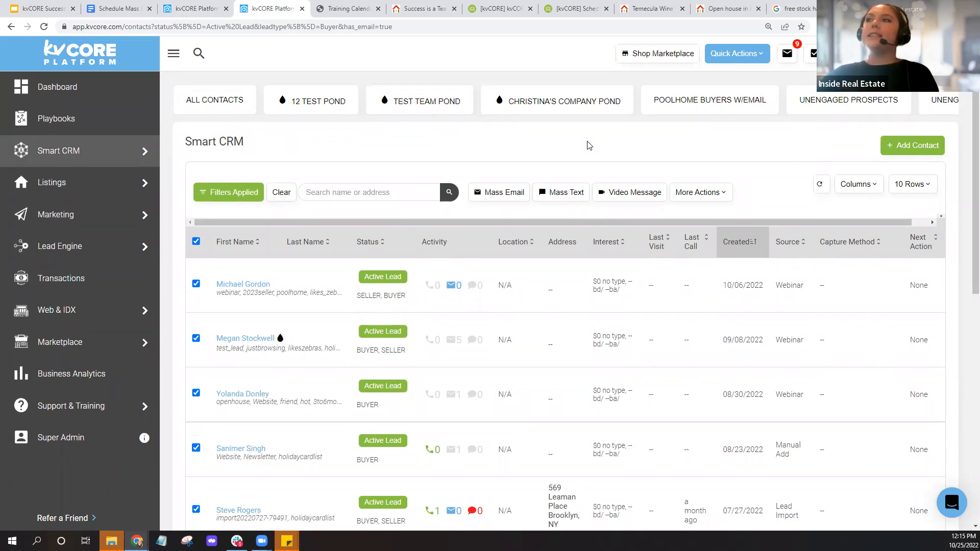
left_click(319, 112)
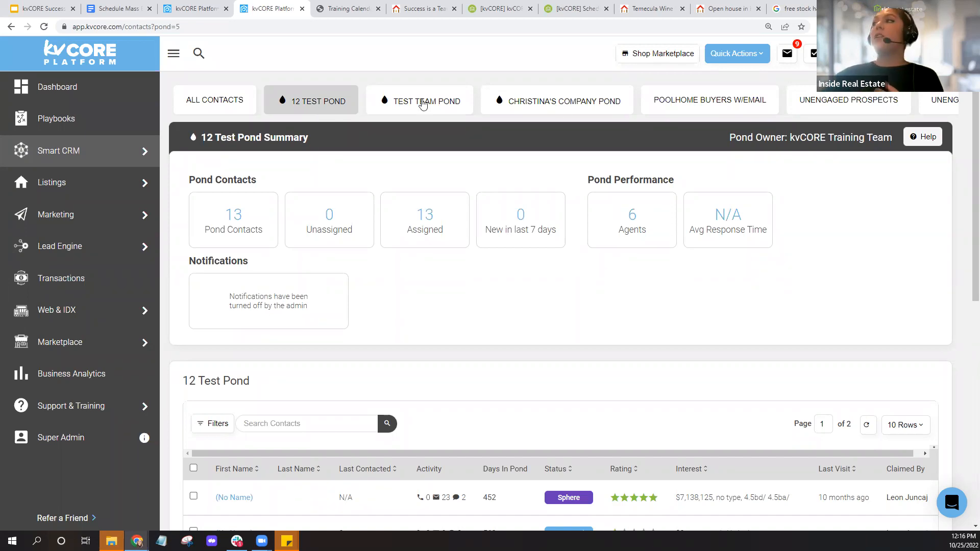
- Check the incomplete tasks list, then scroll through the list of ponds
left_click(813, 54)
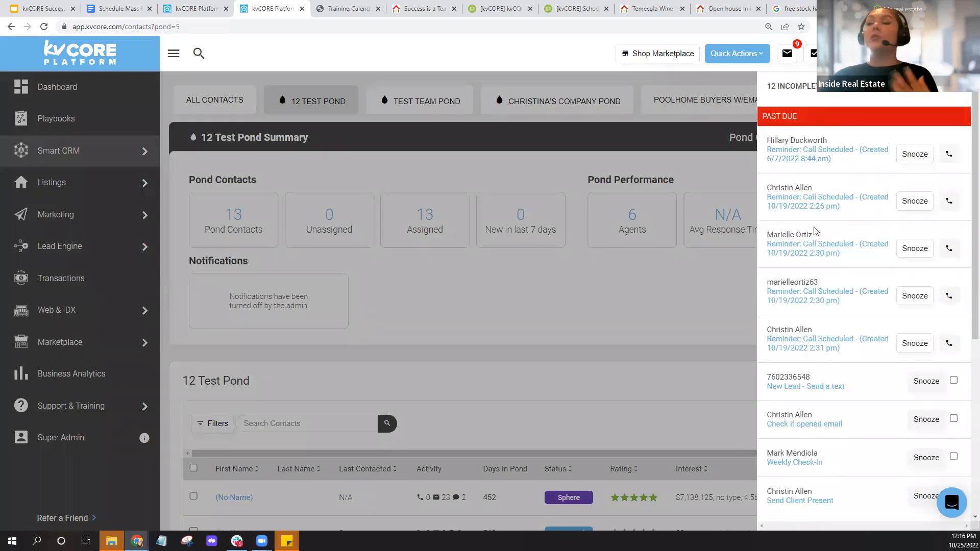
left_click(707, 171)
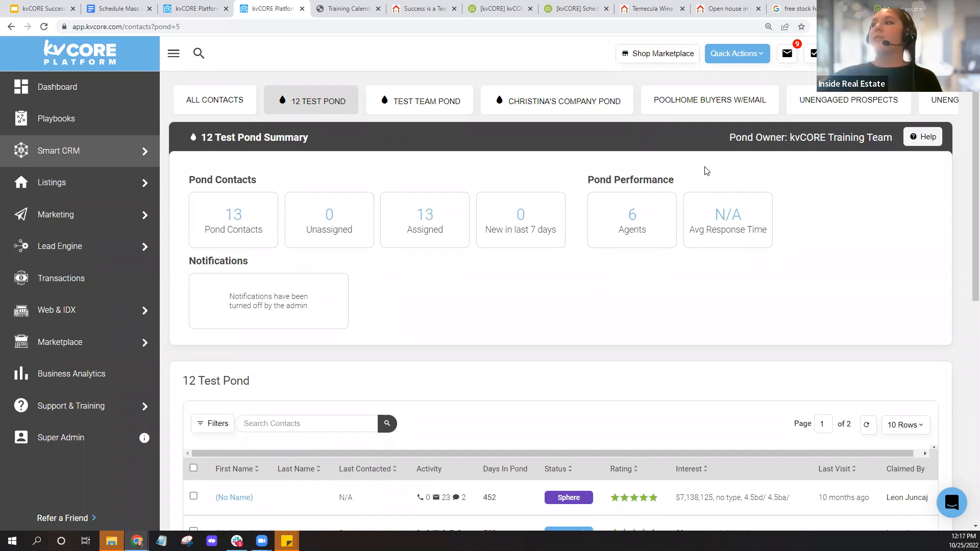
scroll(570, 314, "down", 4)
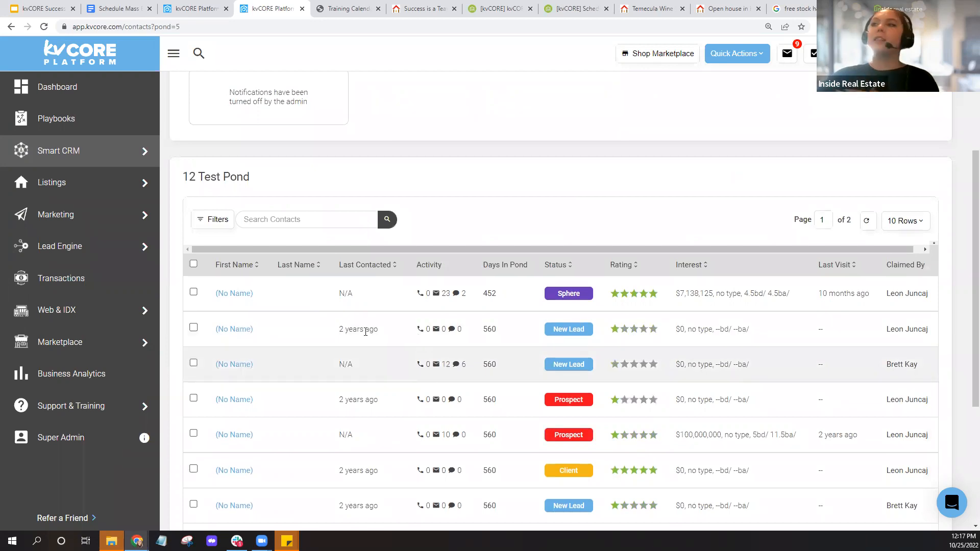
scroll(373, 308, "down", 3)
scroll(374, 309, "down", 1)
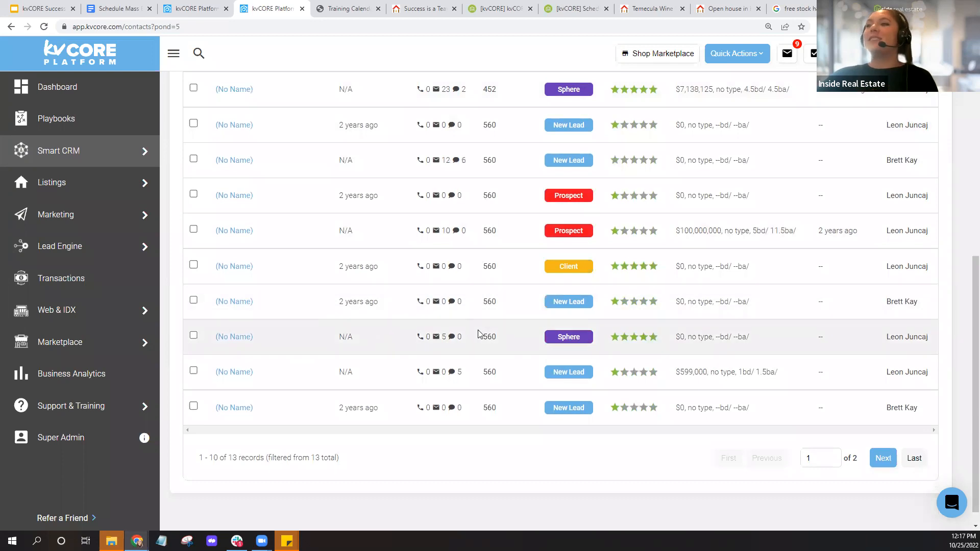
scroll(478, 335, "up", 2)
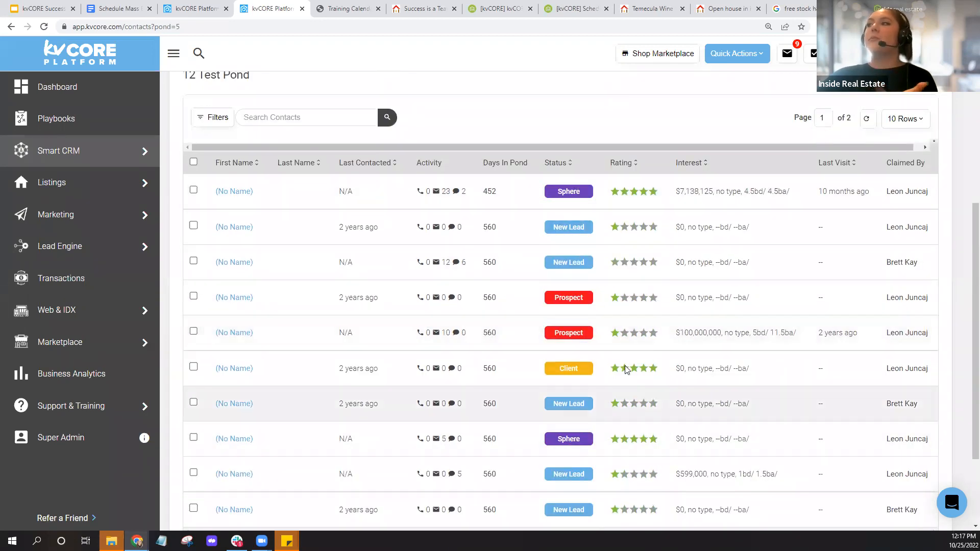
scroll(587, 313, "up", 5)
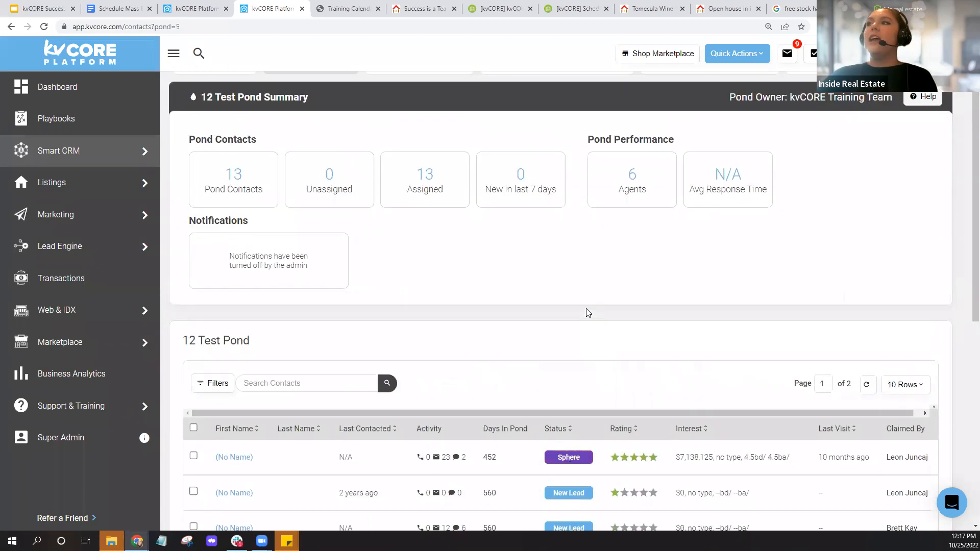
scroll(587, 313, "up", 1)
- View the Test Team Pond and Christina's Company Pond, then return to the Dashboard
left_click(427, 101)
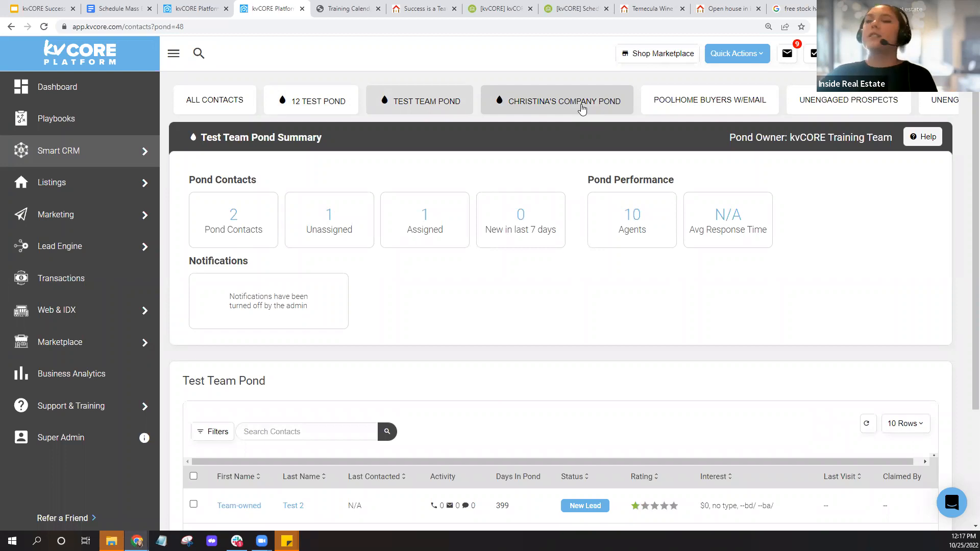
left_click(582, 108)
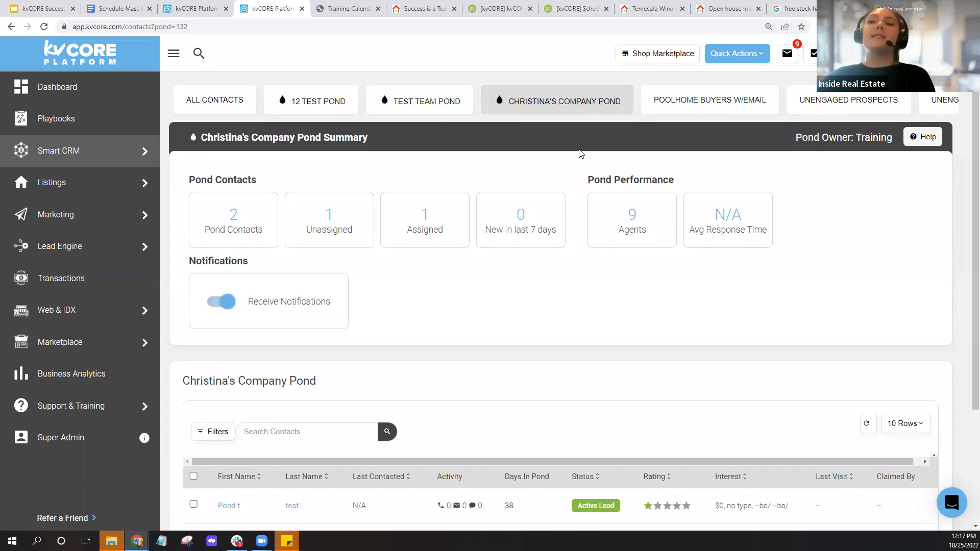
left_click(128, 97)
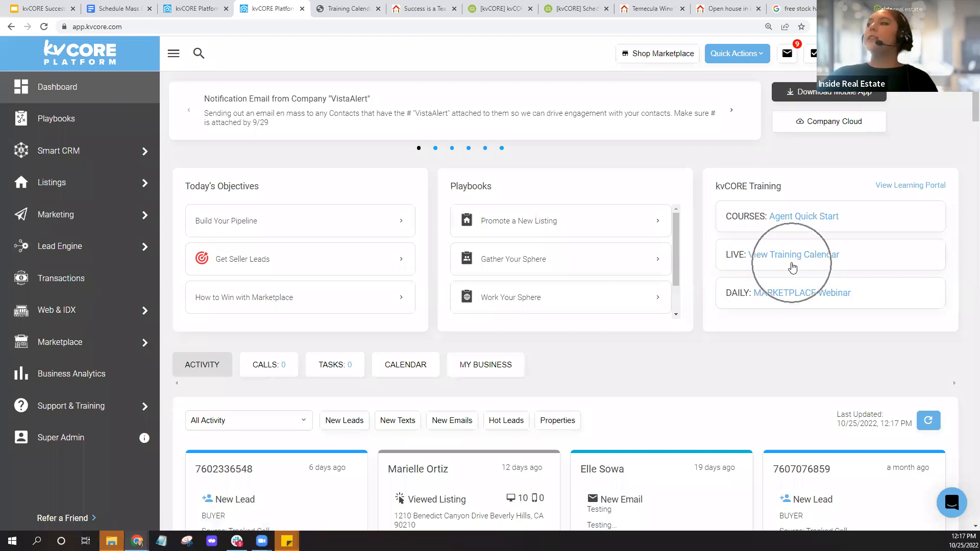
- Review the live training calendar's October 18–24 sessions in Pacific time, then return to kvCORE
left_click(799, 255)
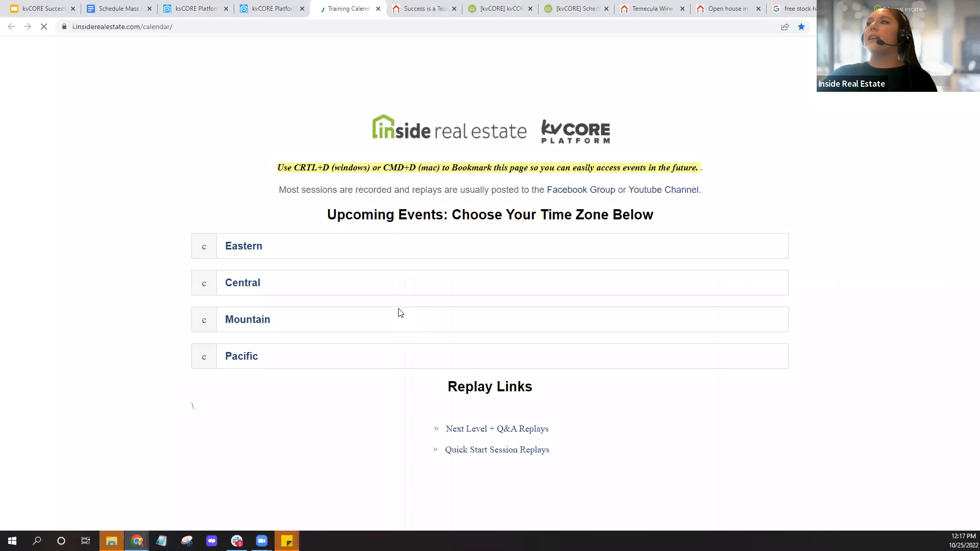
left_click(224, 359)
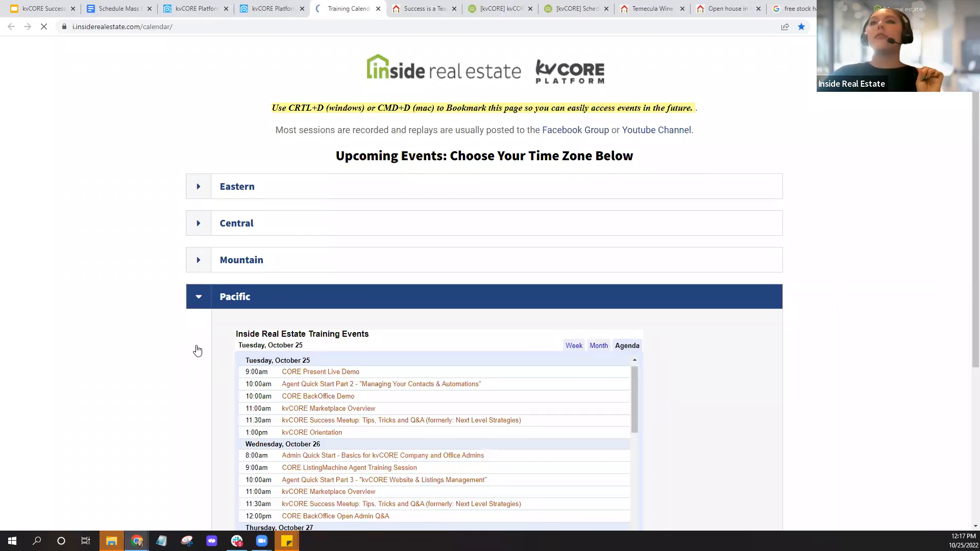
scroll(197, 350, "down", 4)
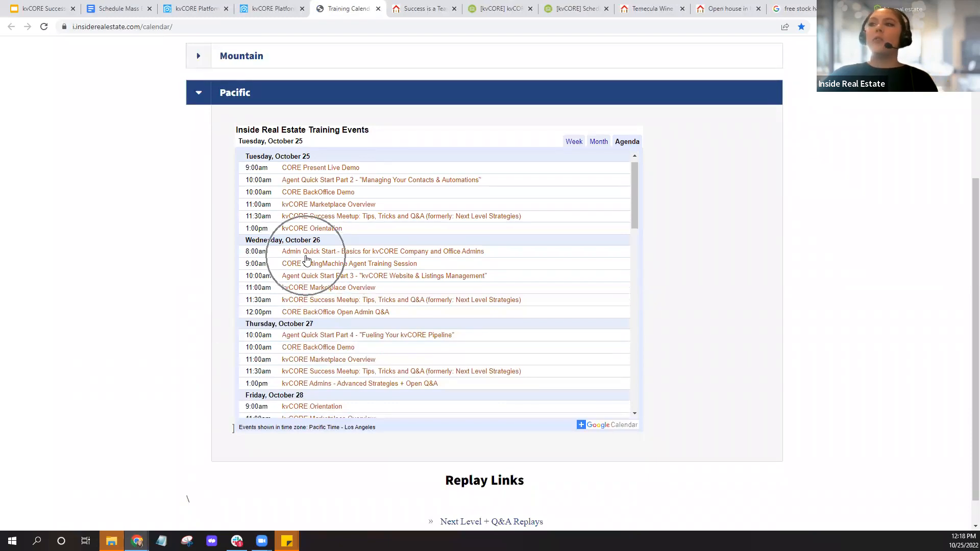
scroll(308, 325, "down", 2)
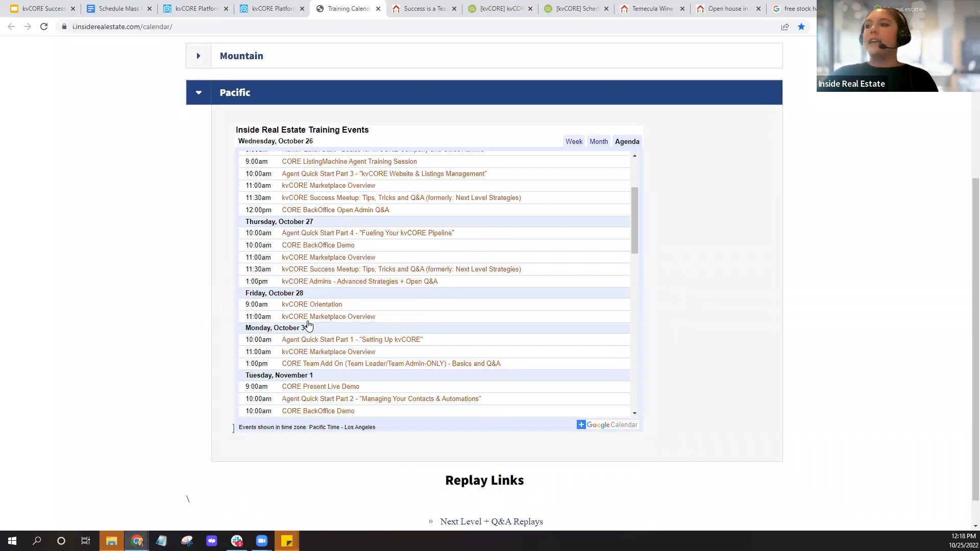
scroll(320, 261, "up", 2)
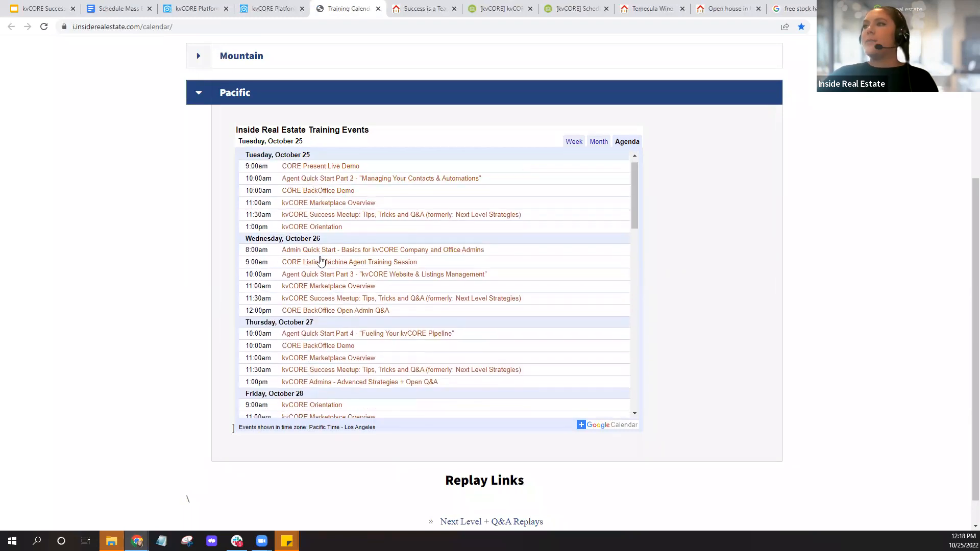
scroll(320, 261, "up", 2)
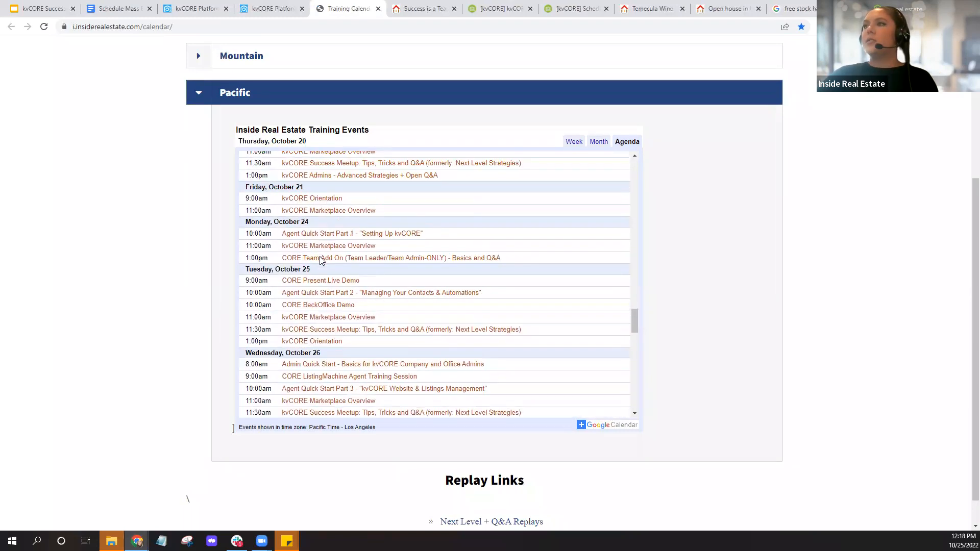
scroll(320, 261, "up", 1)
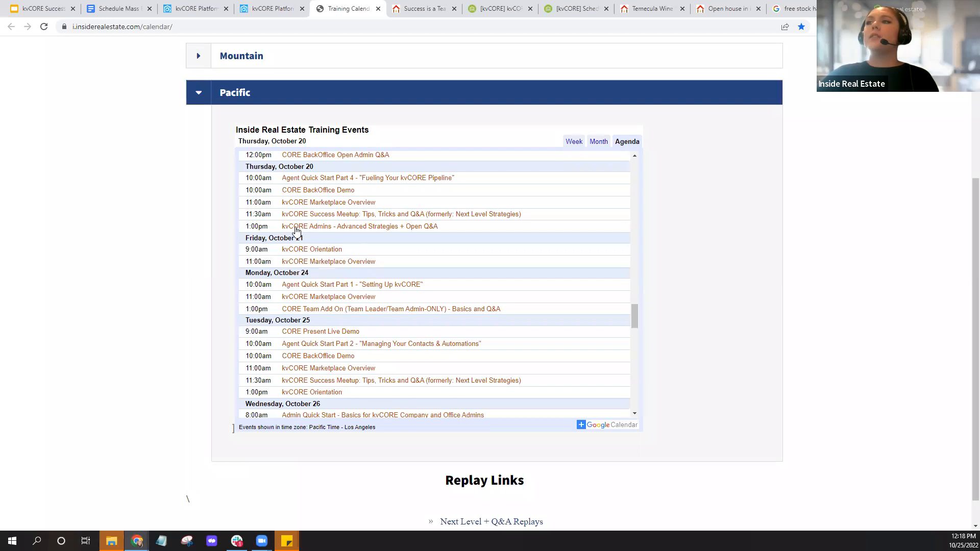
scroll(309, 235, "up", 2)
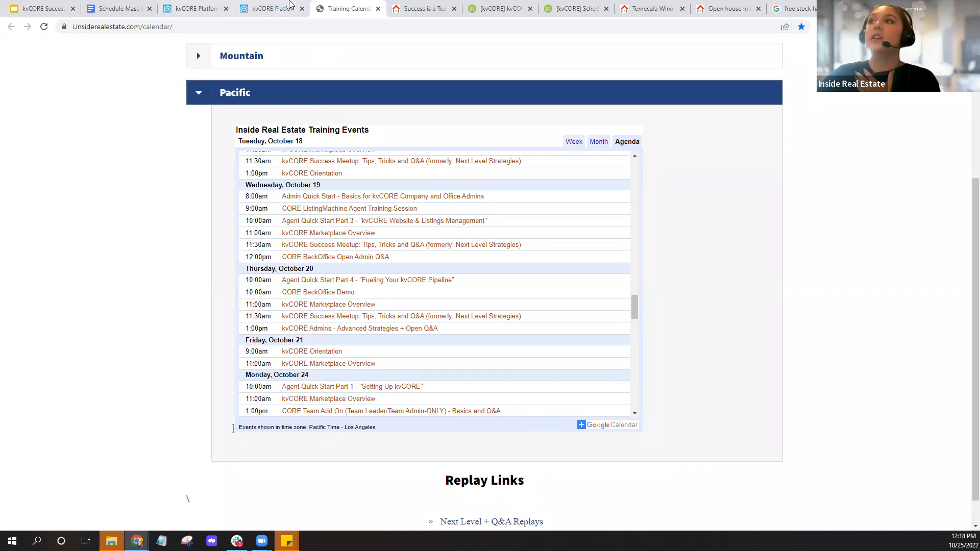
left_click(291, 6)
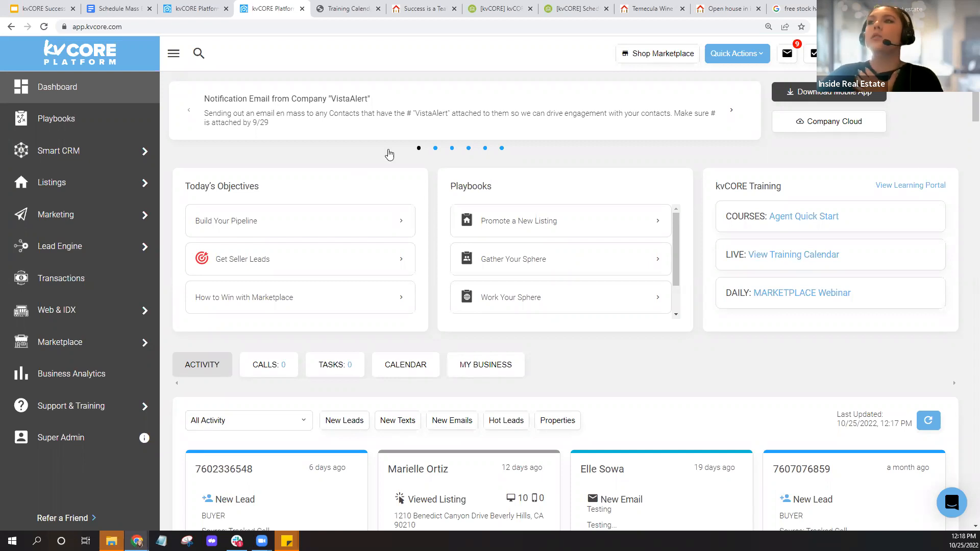
- Open the newest contact's record, review its More Actions list, then view the agent's website
left_click(65, 158)
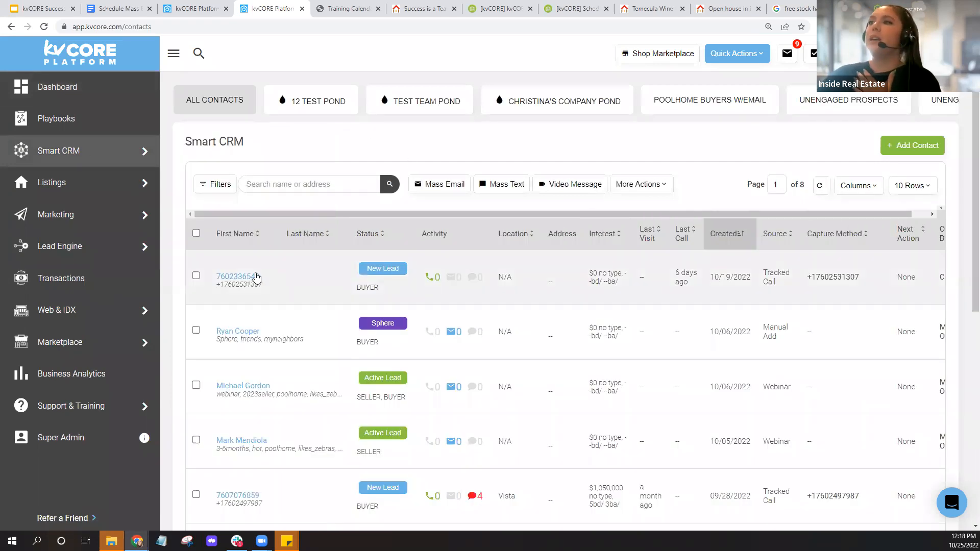
left_click(251, 277)
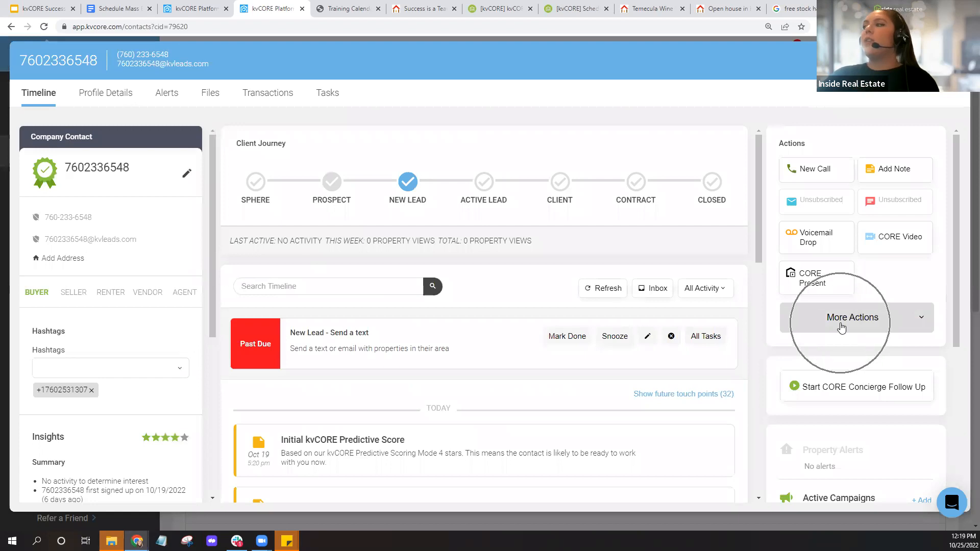
left_click(885, 325)
scroll(894, 297, "down", 3)
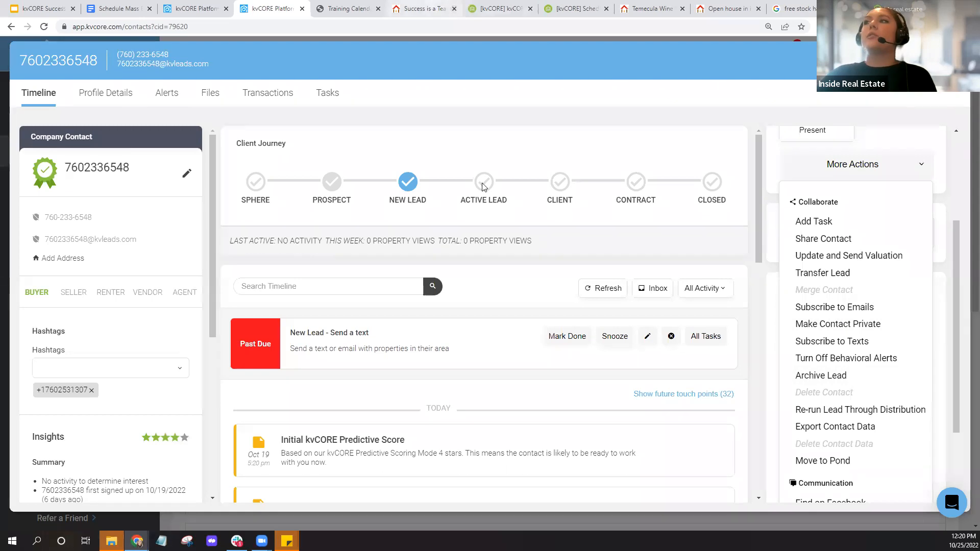
left_click(418, 9)
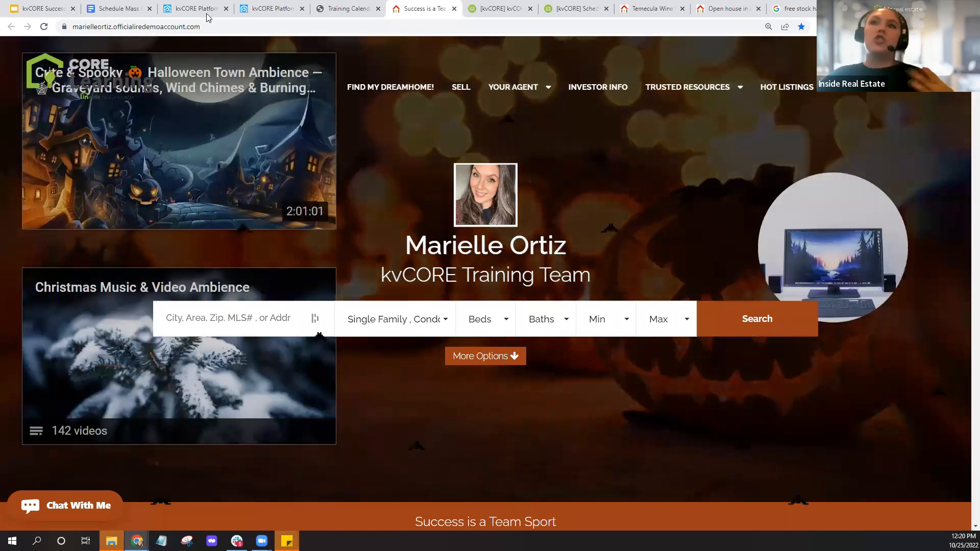
- Return to the newest contact's record in the kvCORE Platform tab
left_click(268, 9)
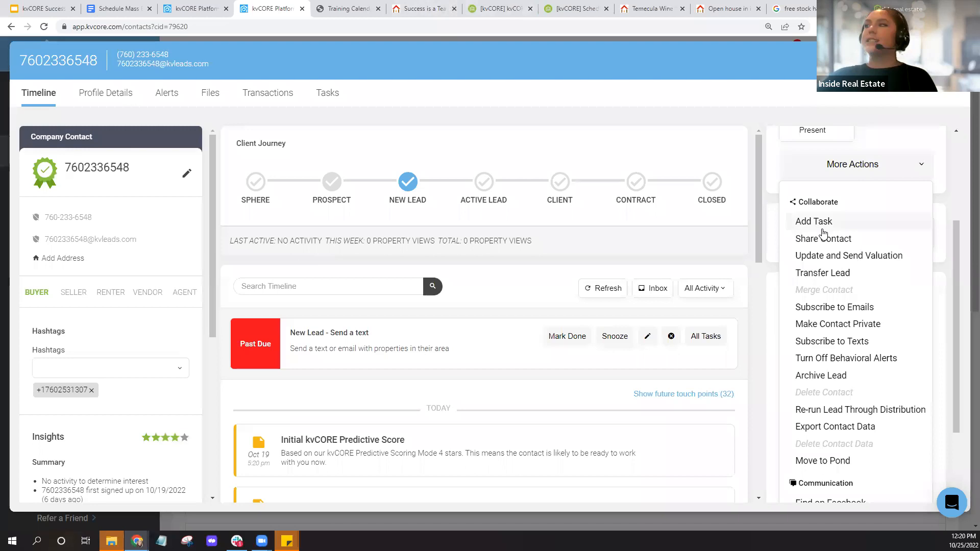
left_click(323, 97)
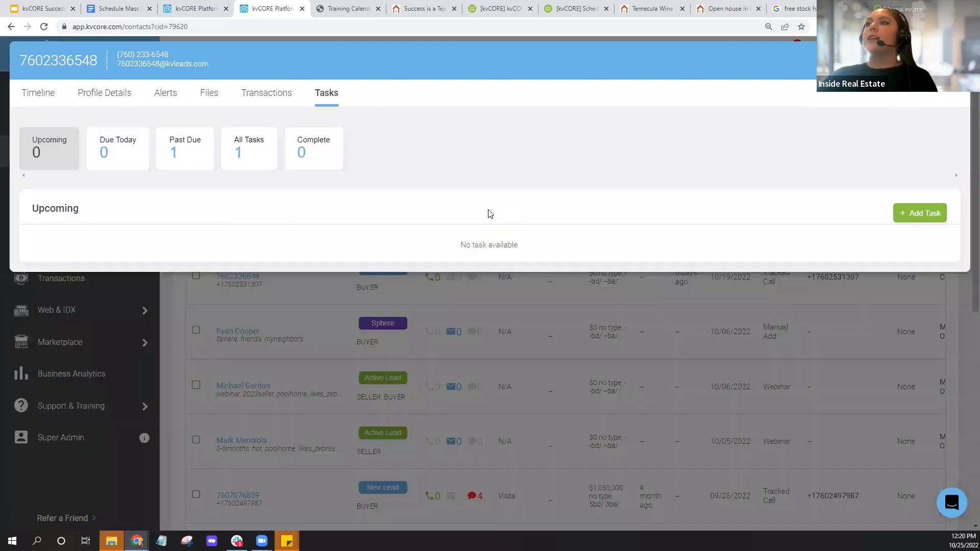
left_click(922, 223)
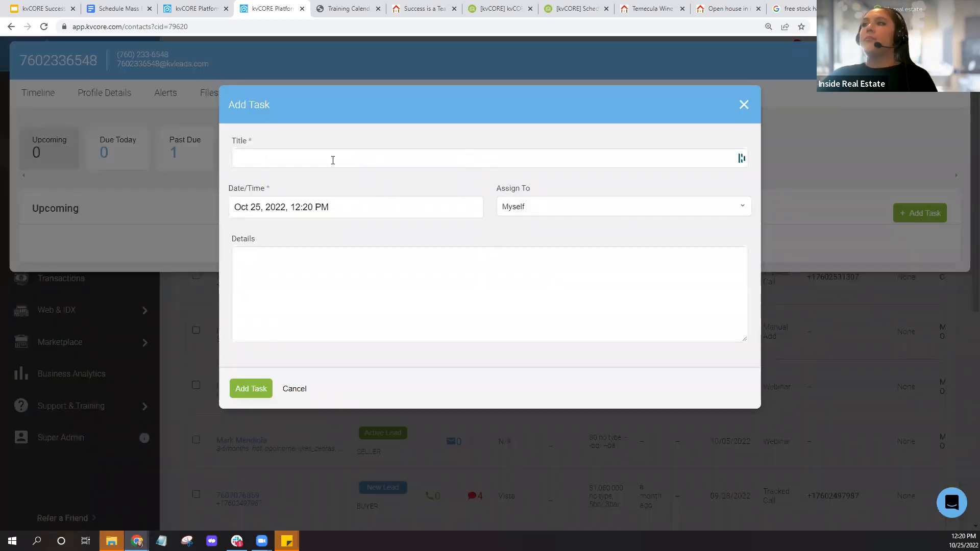
left_click(253, 158)
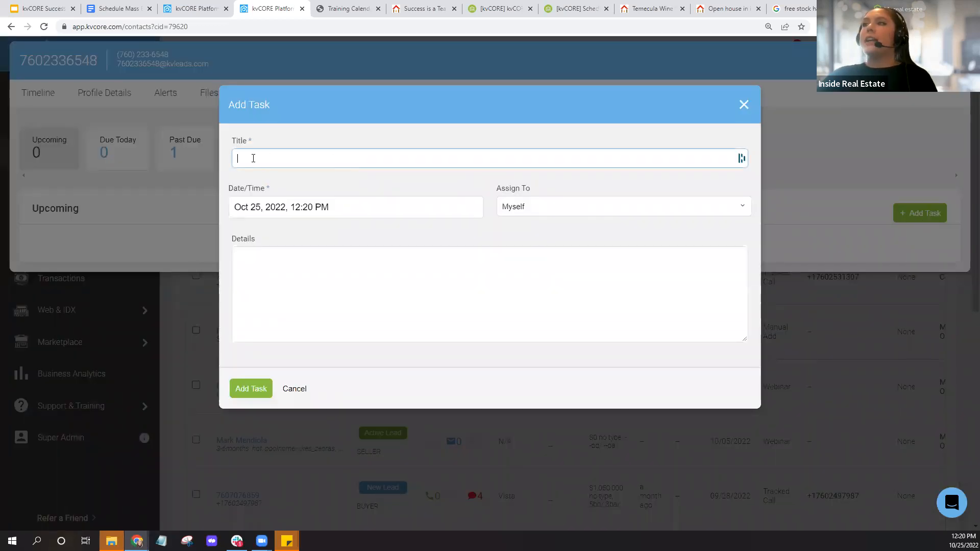
left_click(634, 185)
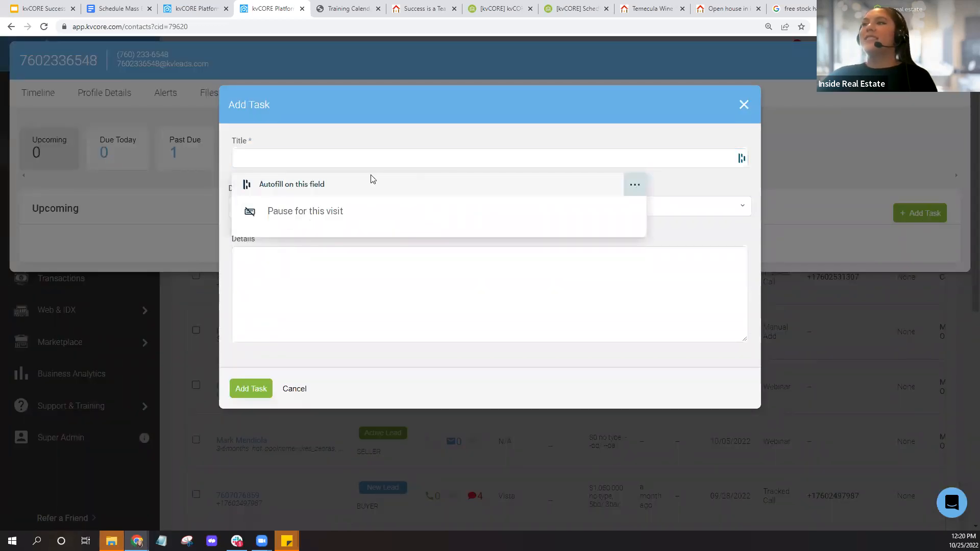
left_click(343, 254)
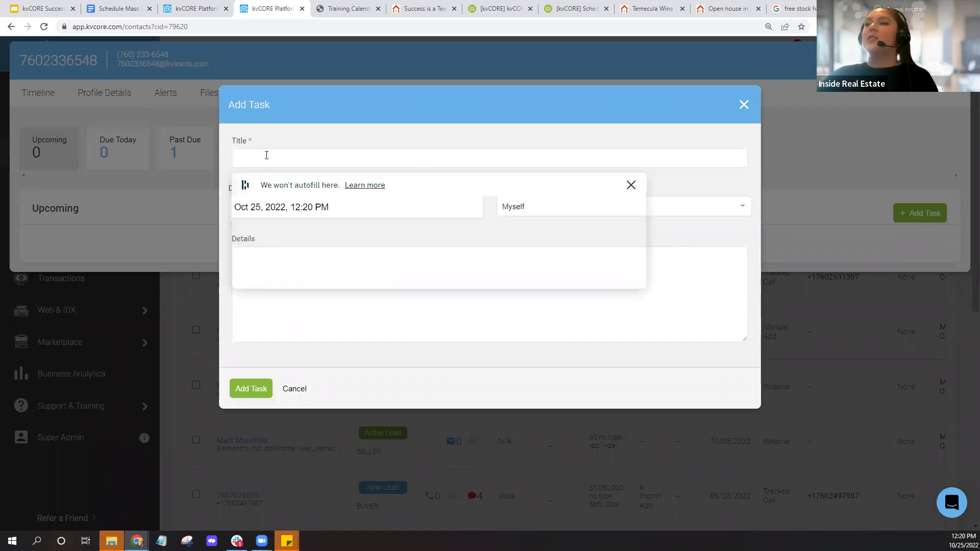
left_click(266, 156)
type("Check in")
left_click(411, 216)
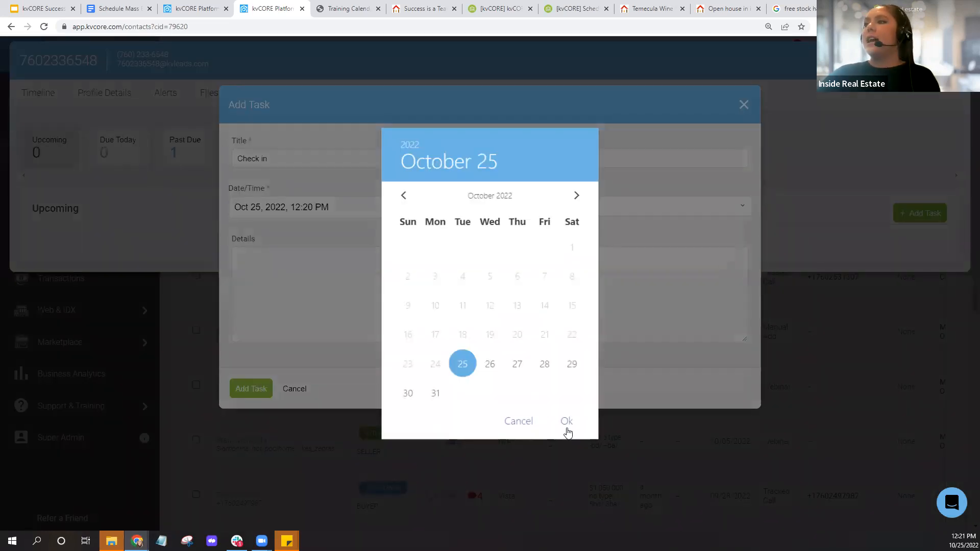
left_click(567, 422)
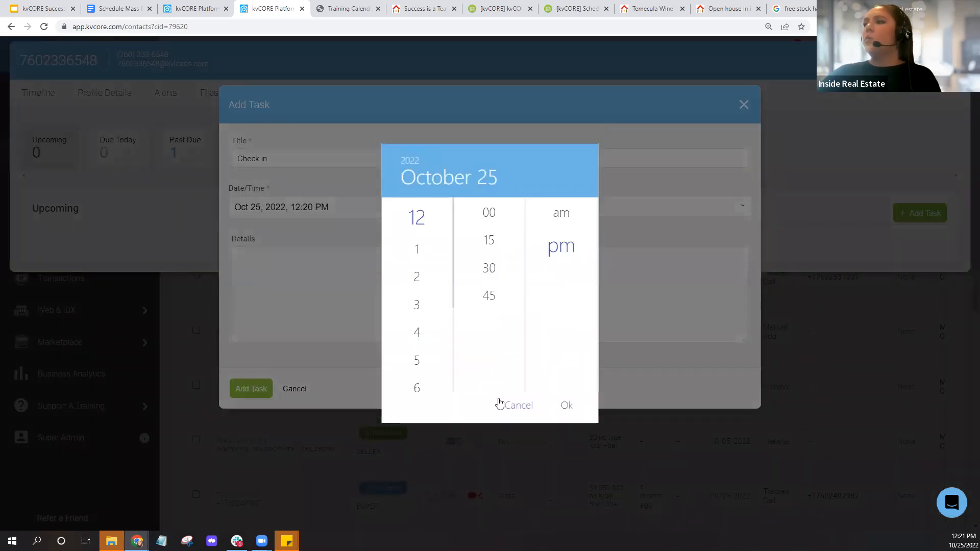
left_click(517, 406)
left_click(743, 104)
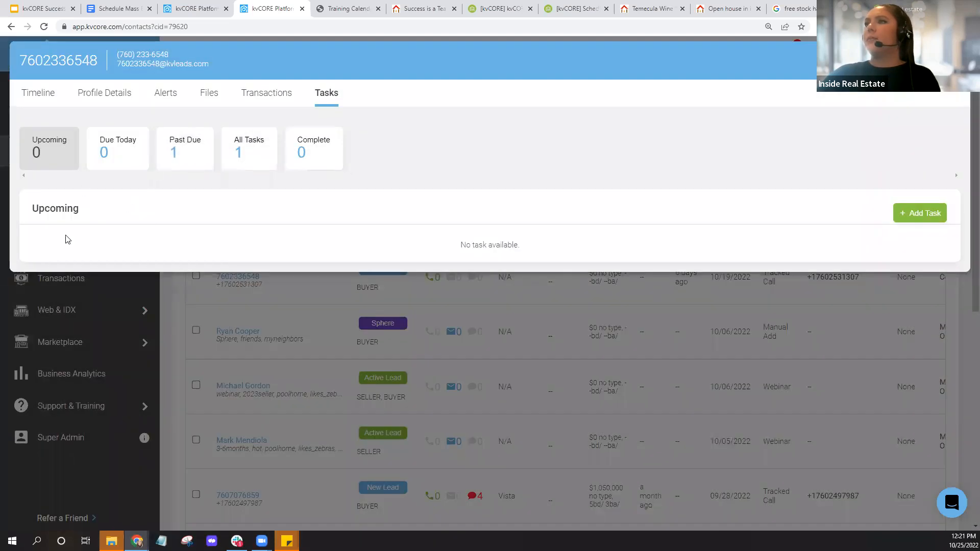
left_click(942, 216)
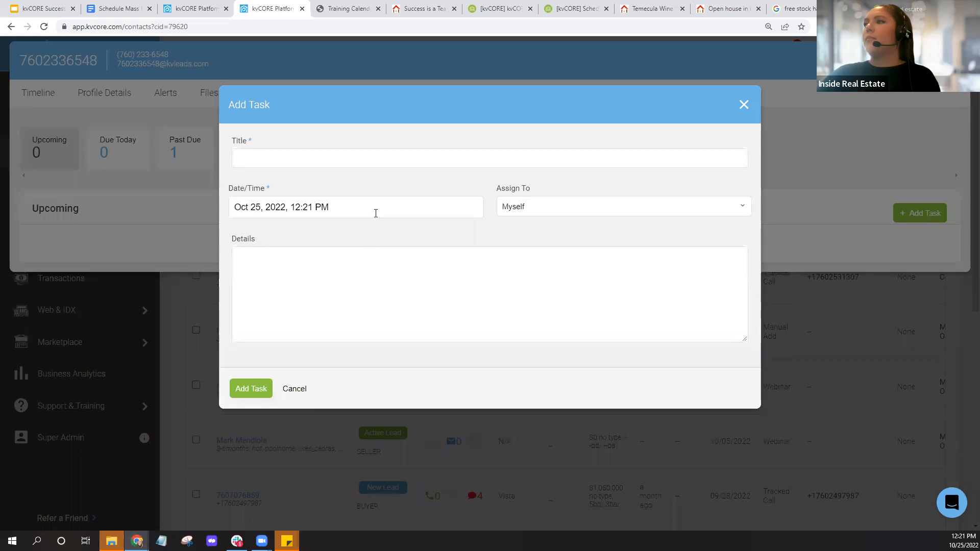
left_click(331, 207)
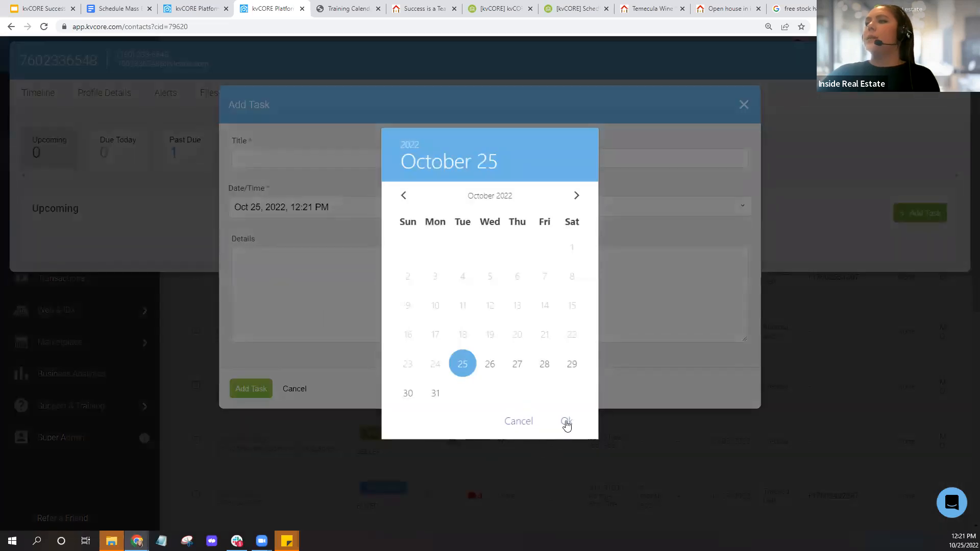
left_click(566, 421)
left_click(567, 407)
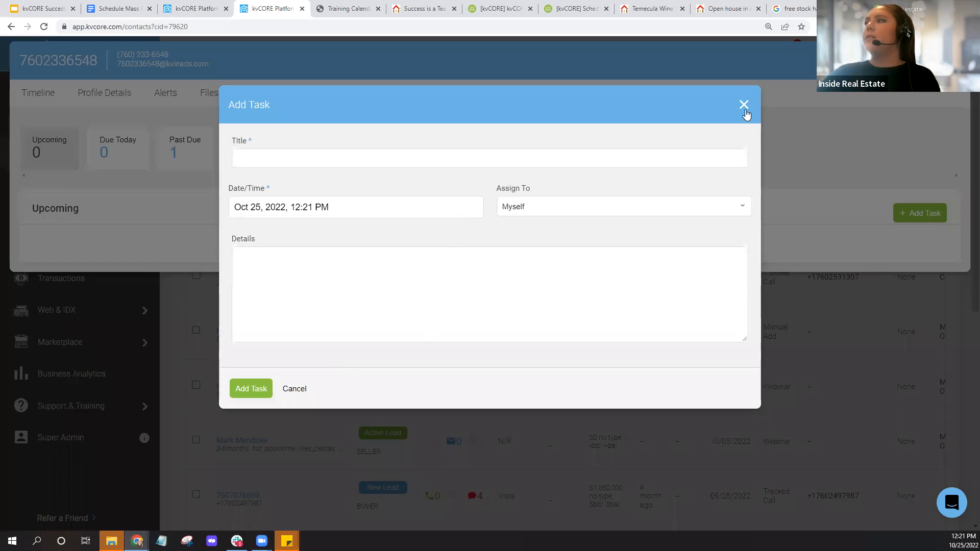
key("Escape")
left_click(39, 94)
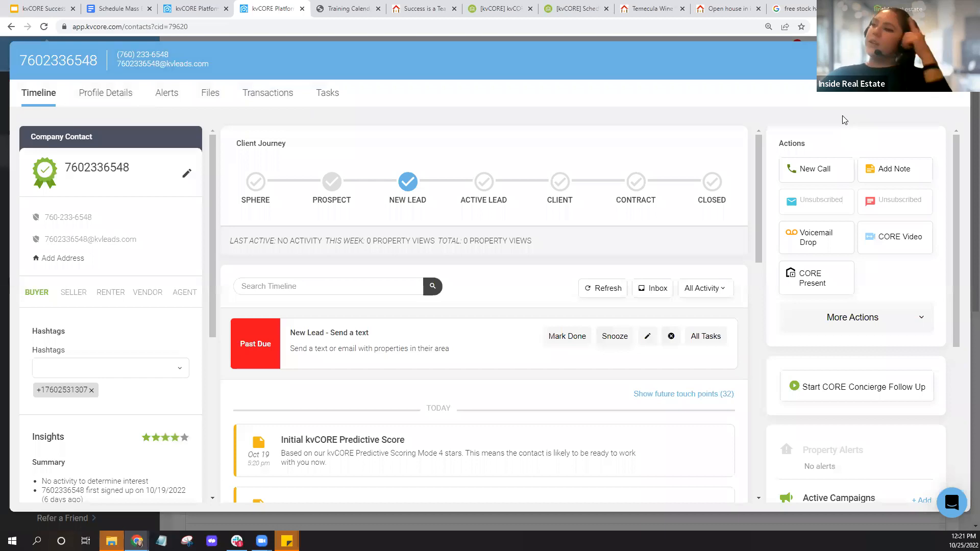
left_click(954, 60)
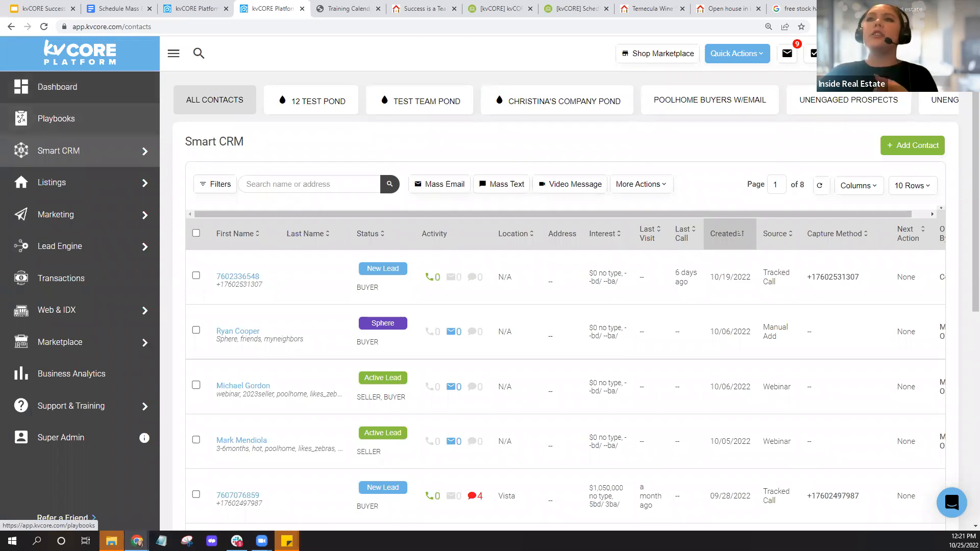
left_click(114, 93)
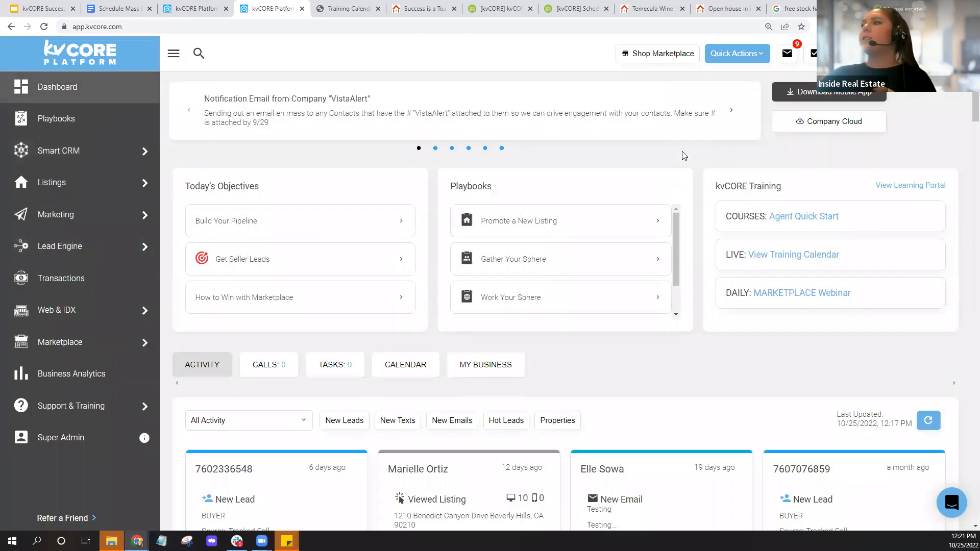
scroll(683, 156, "down", 2)
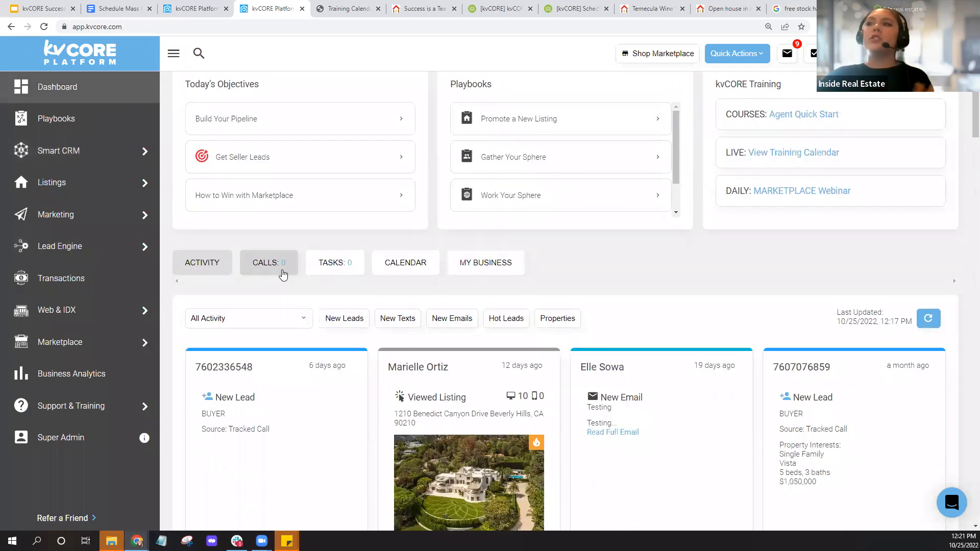
left_click(345, 273)
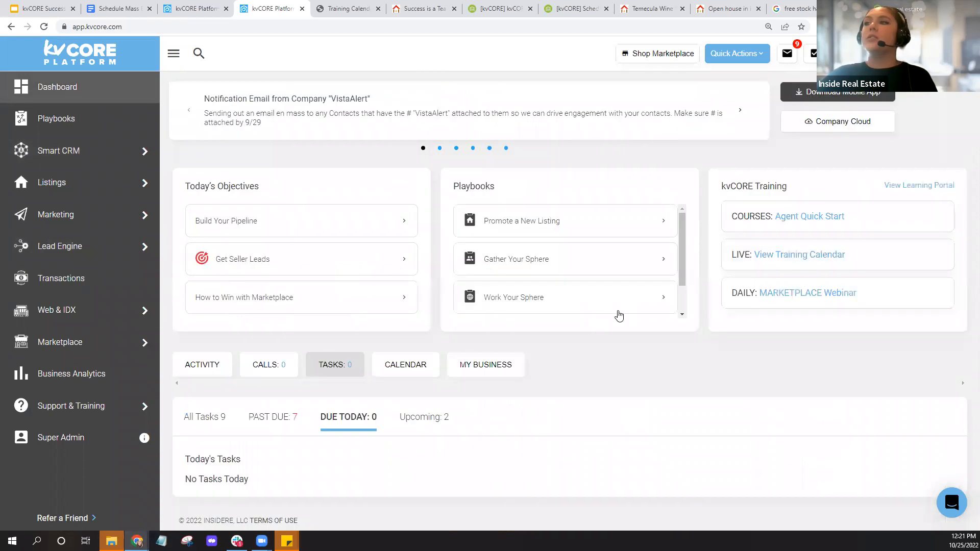
scroll(617, 314, "down", 2)
left_click(261, 417)
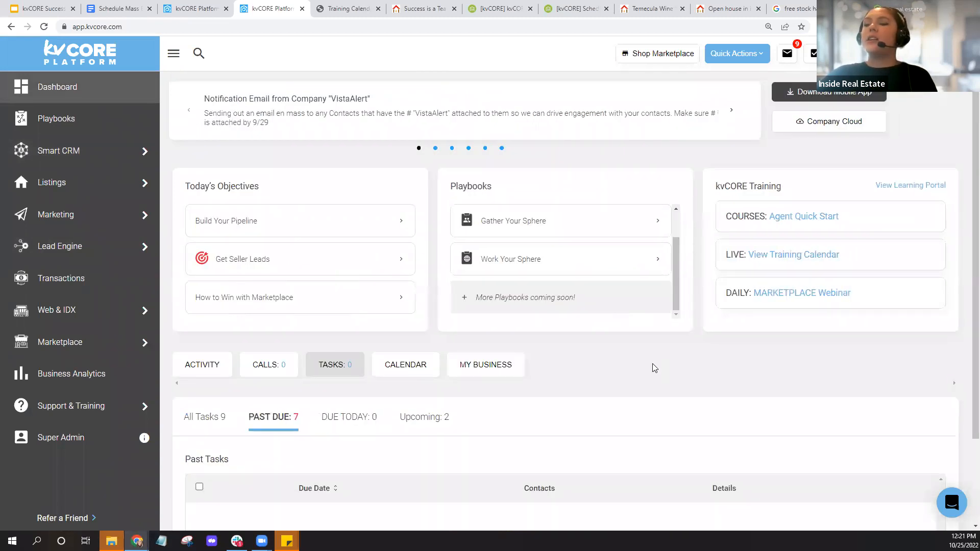
scroll(652, 366, "down", 6)
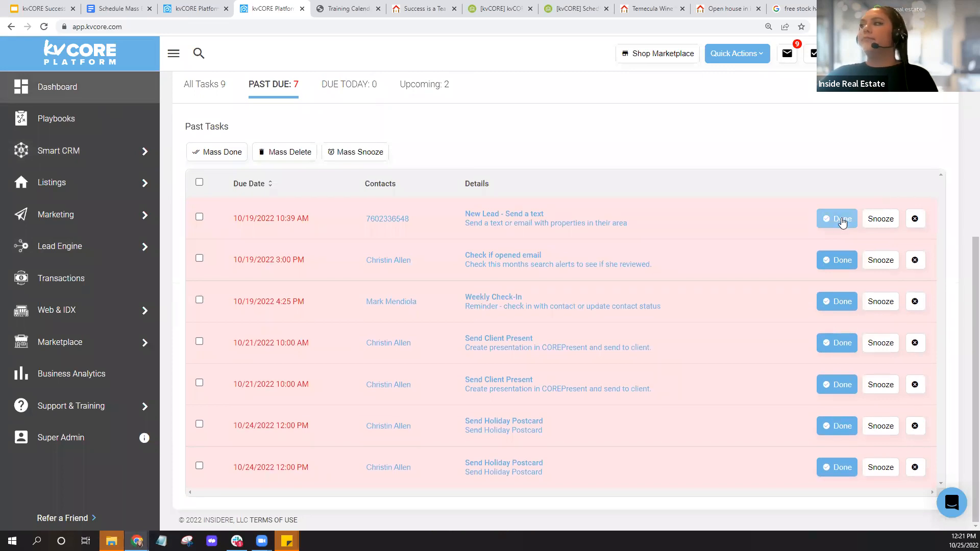
left_click(879, 224)
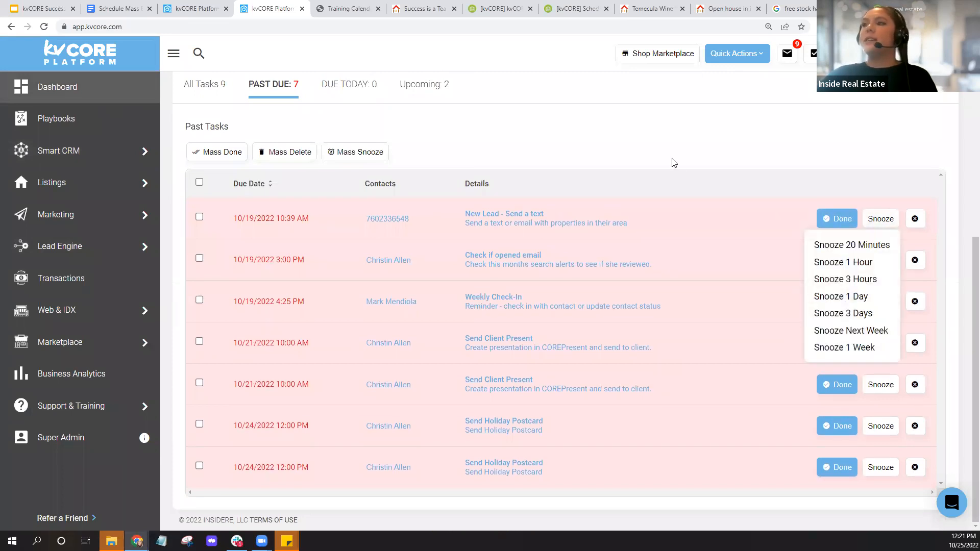
left_click(374, 207)
left_click(743, 60)
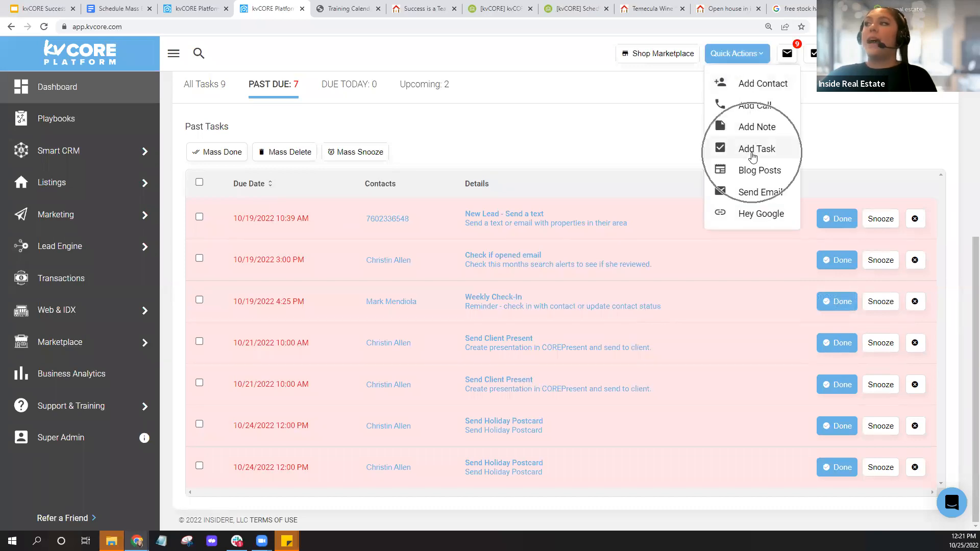
left_click(587, 137)
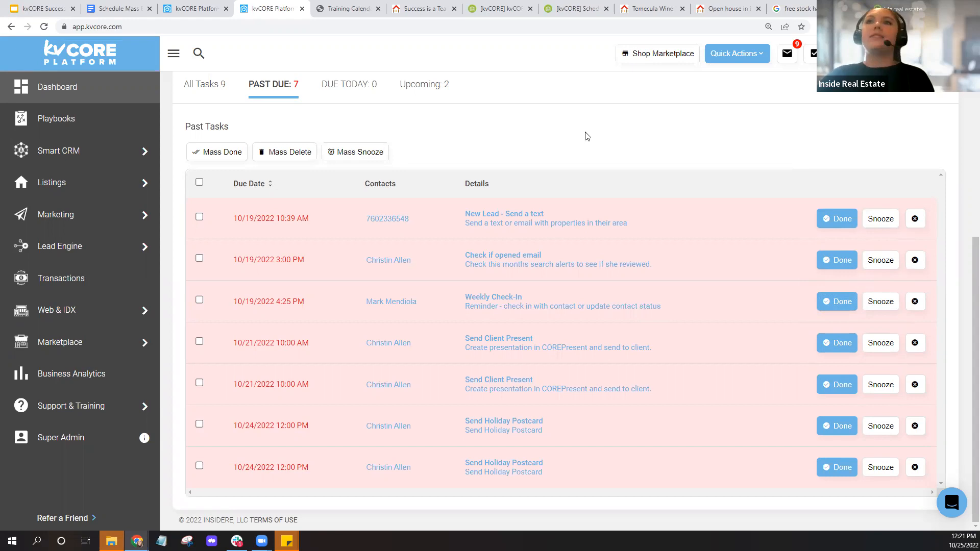
mouse_move(145, 215)
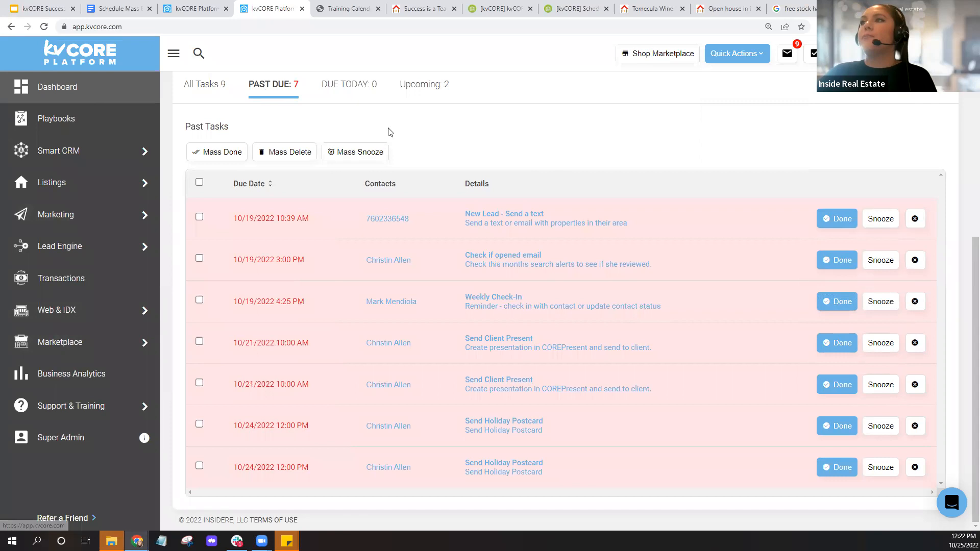
- Switch the dashboard to the ACTIVITY tab and scroll through the lead activity cards
scroll(332, 153, "up", 4)
left_click(202, 233)
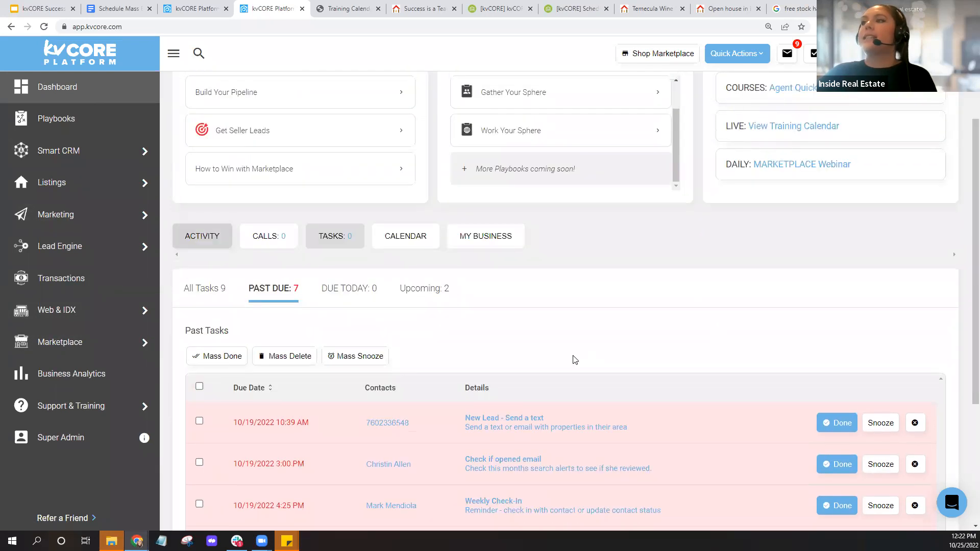
scroll(633, 254, "down", 5)
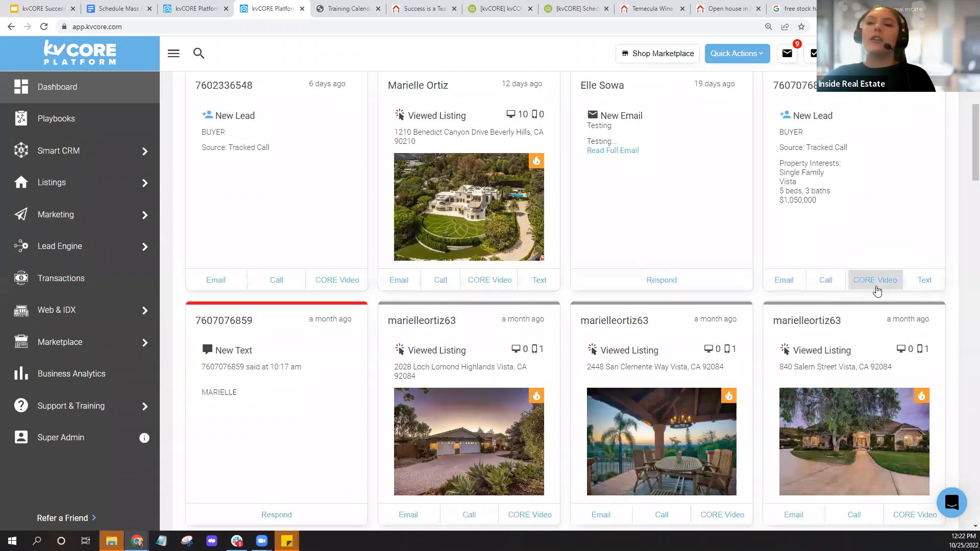
- Preview the CRM section's options, then start a video email to the Beverly Hills listing viewer
left_click(58, 162)
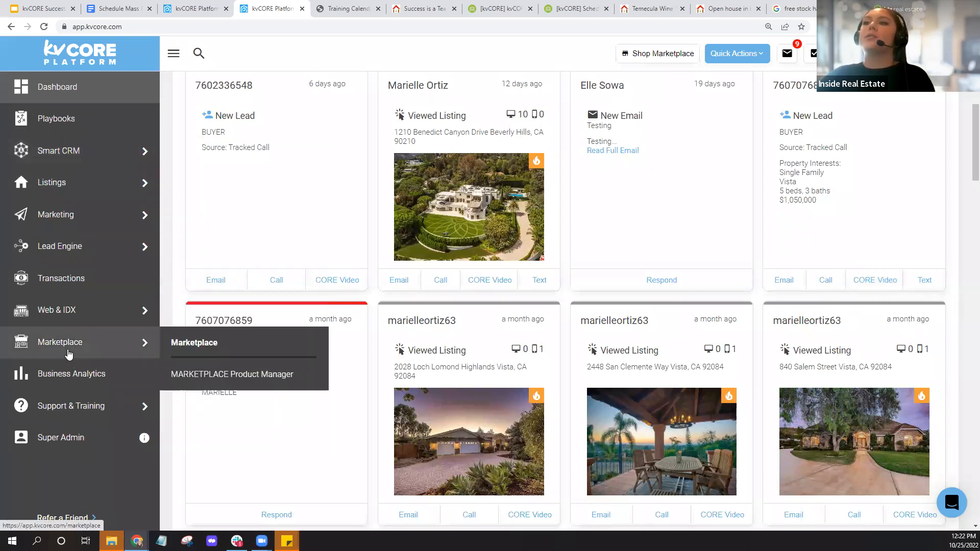
left_click(69, 352)
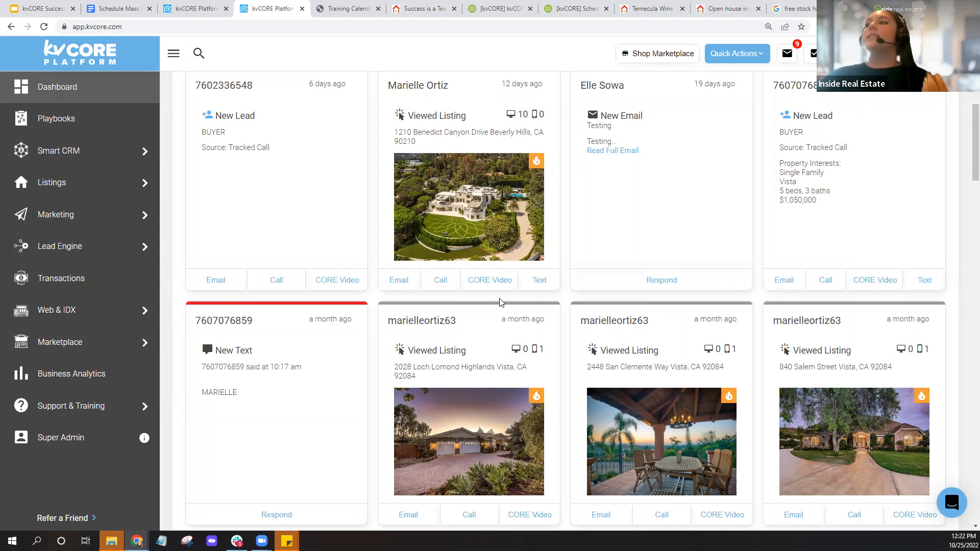
left_click(501, 282)
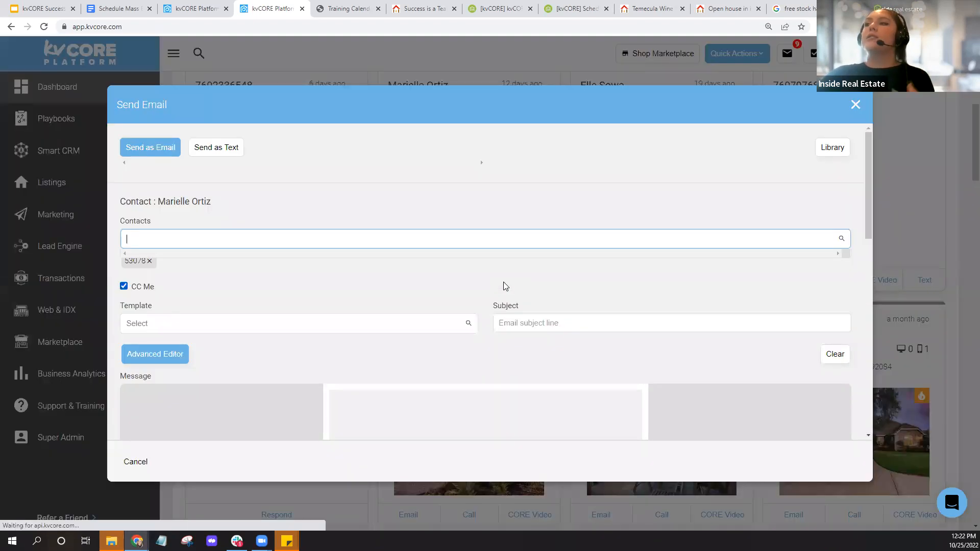
- Look over the Send Email fields and video message area, then close it without sending
scroll(588, 291, "down", 1)
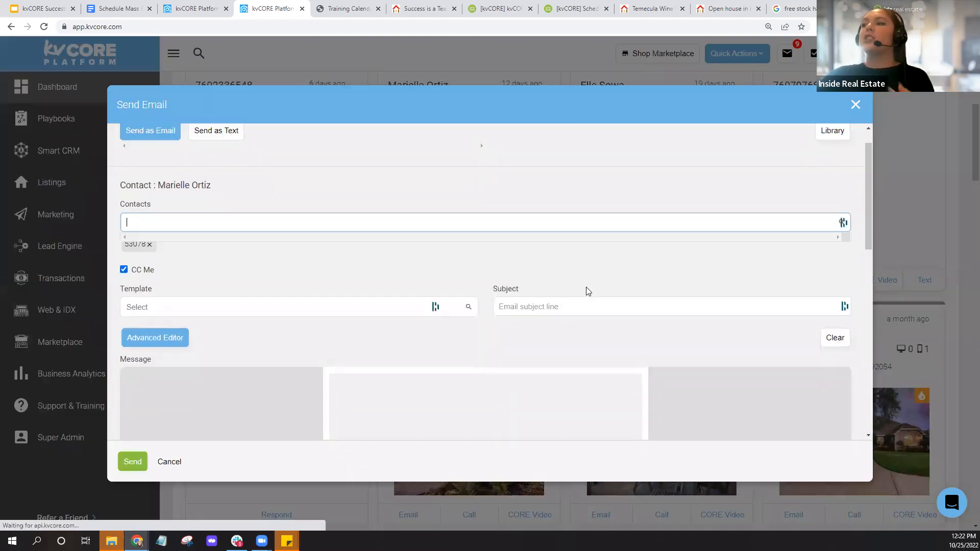
scroll(587, 290, "down", 4)
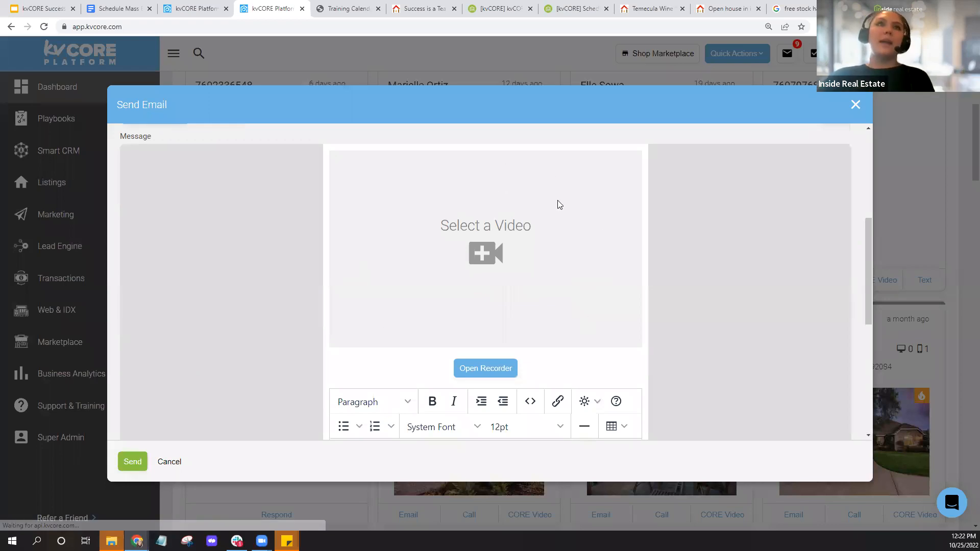
scroll(560, 204, "up", 5)
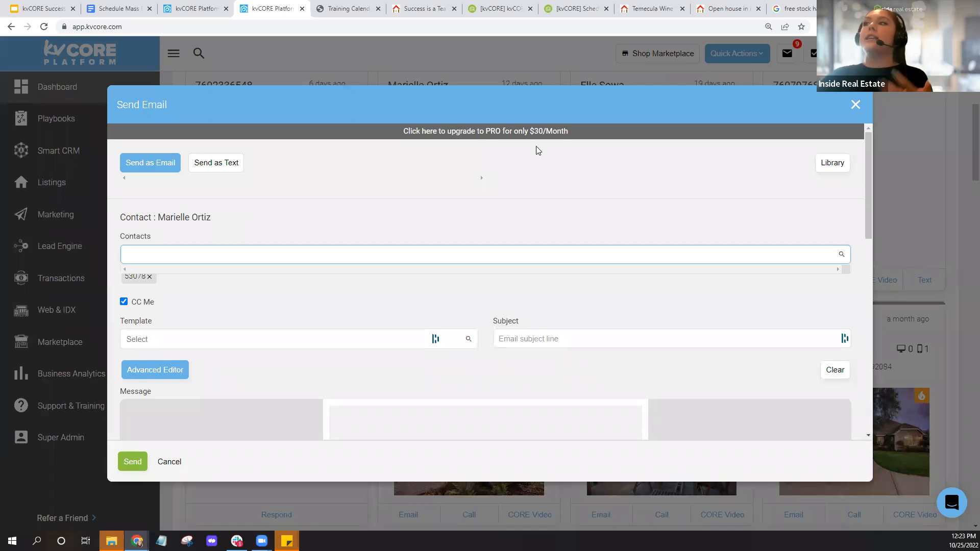
key("ctrl")
key("ctrl")
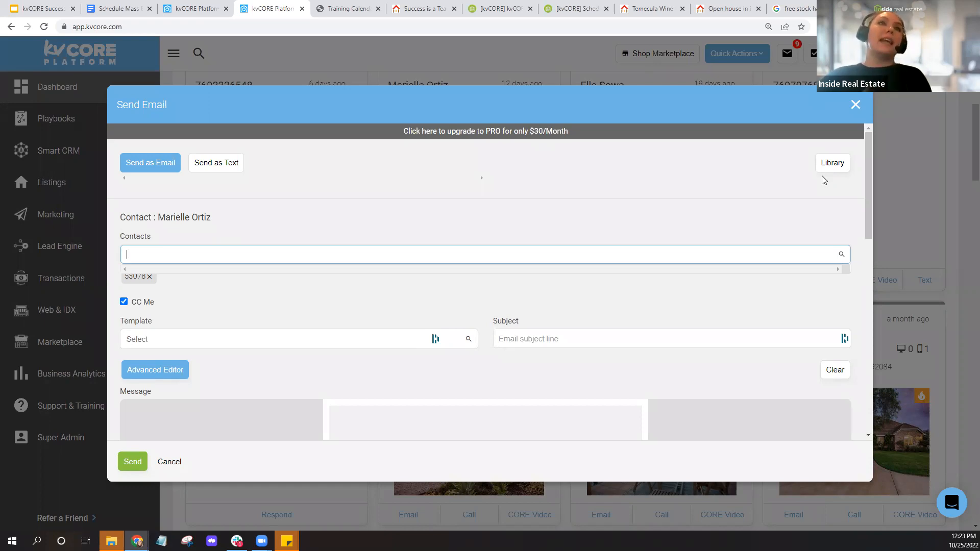
left_click(856, 105)
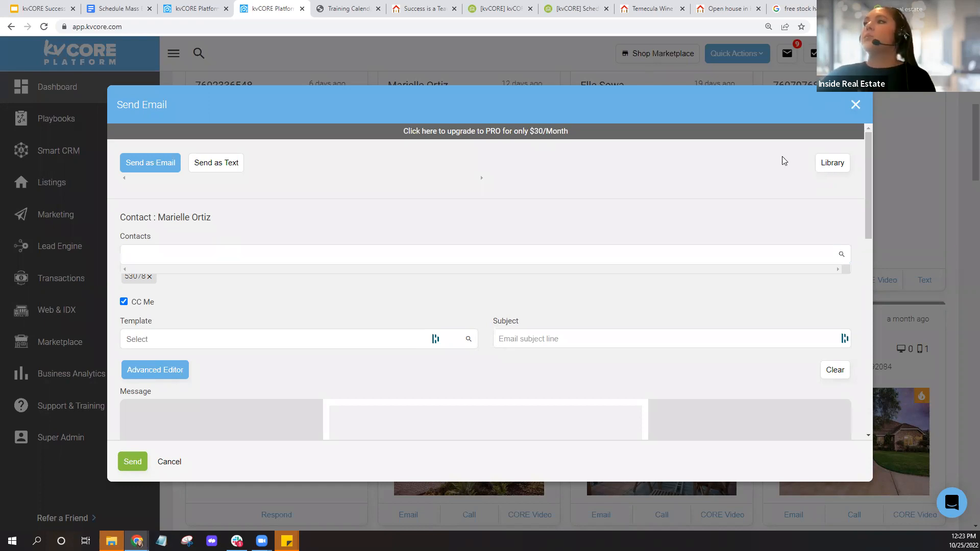
- Look over the Marketplace and Lead Engine sidebar menus, then switch to the agent's public website
mouse_move(81, 355)
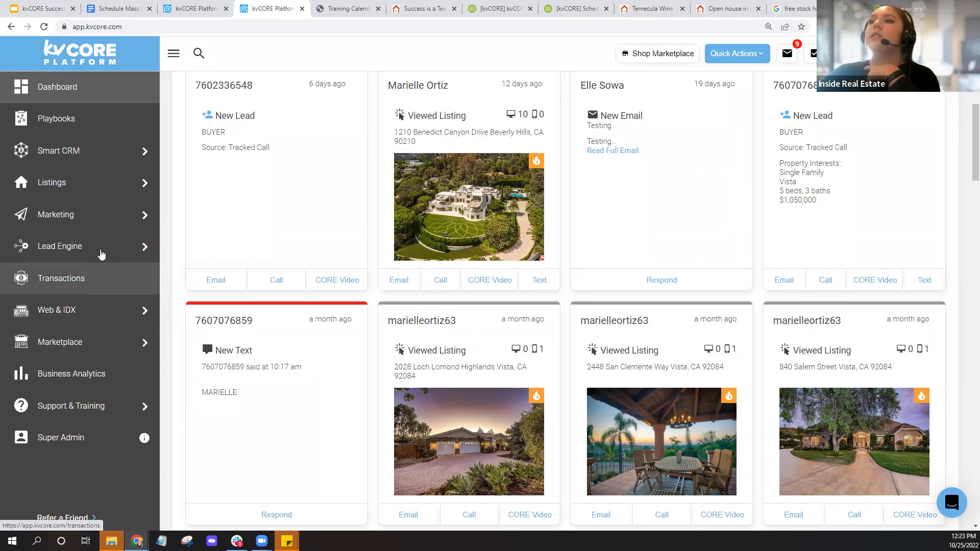
mouse_move(102, 253)
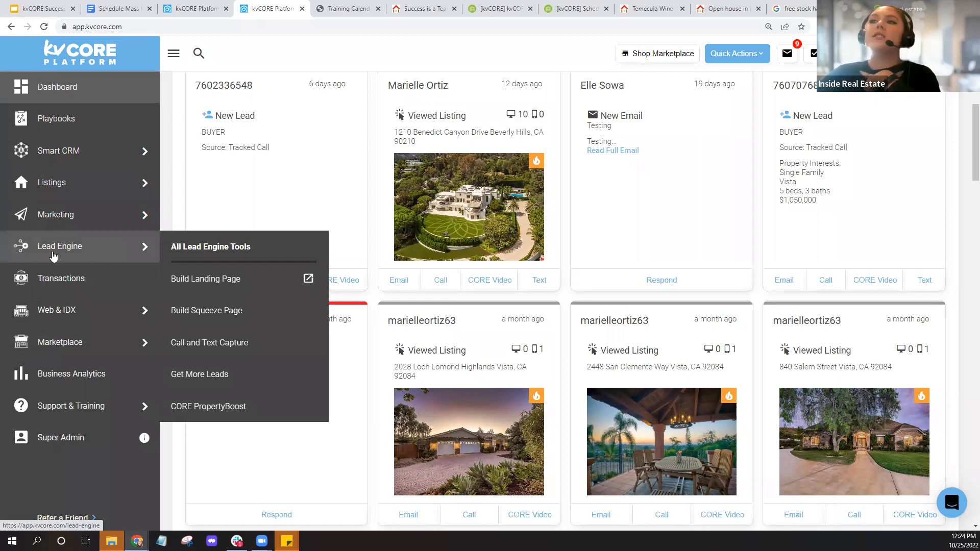
key("ctrl")
key("ctrl")
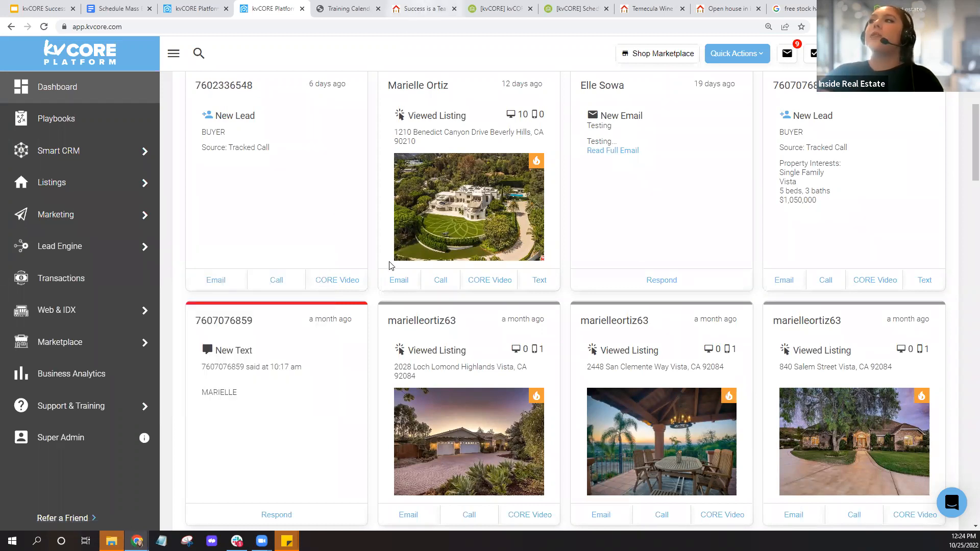
left_click(419, 9)
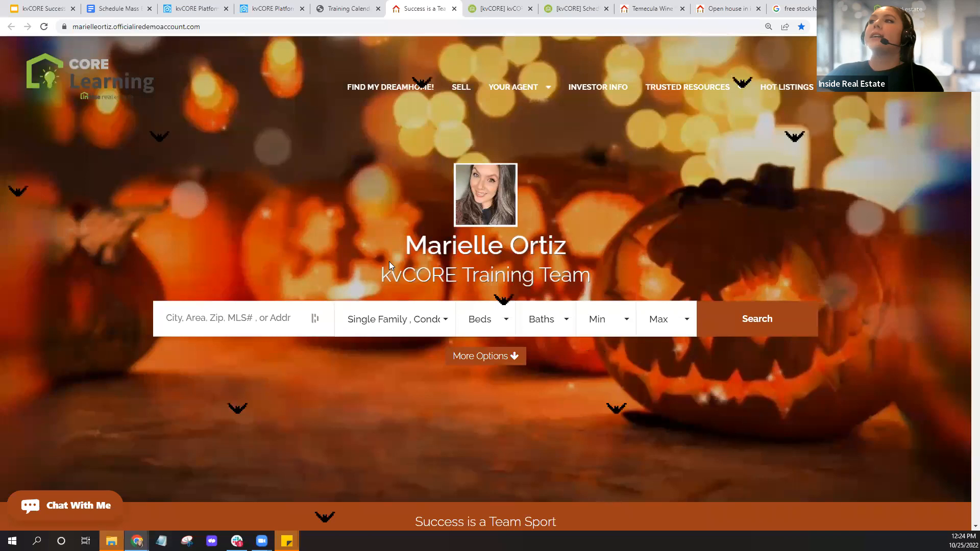
- Open the FIND MY DREAMHOME! search with all 797 listings, check More Filters, then go to Temecula Wine Country
left_click(393, 92)
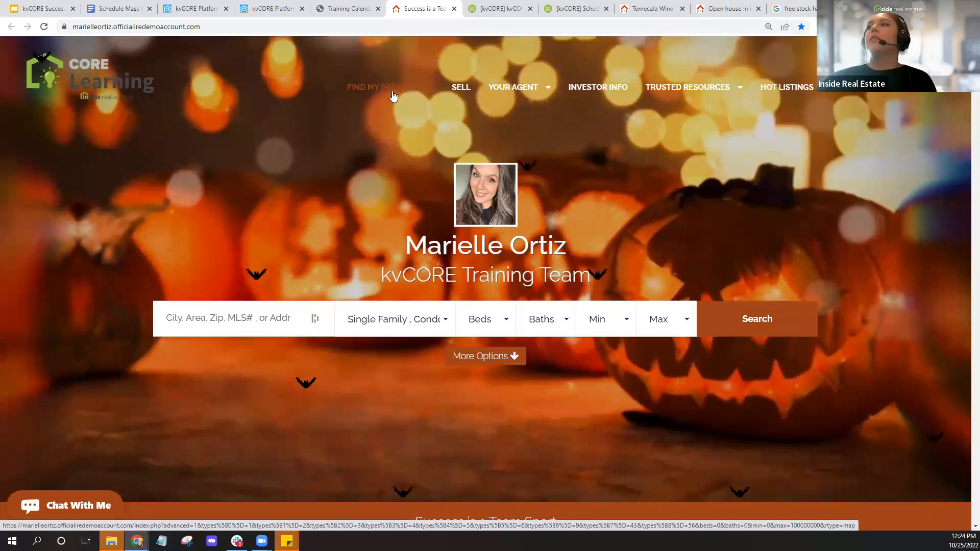
left_click(461, 98)
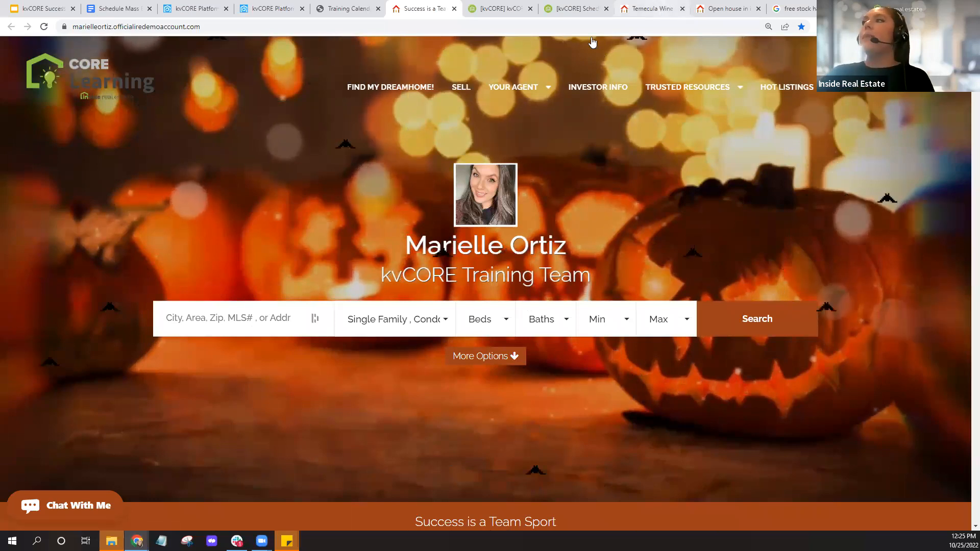
left_click(465, 190)
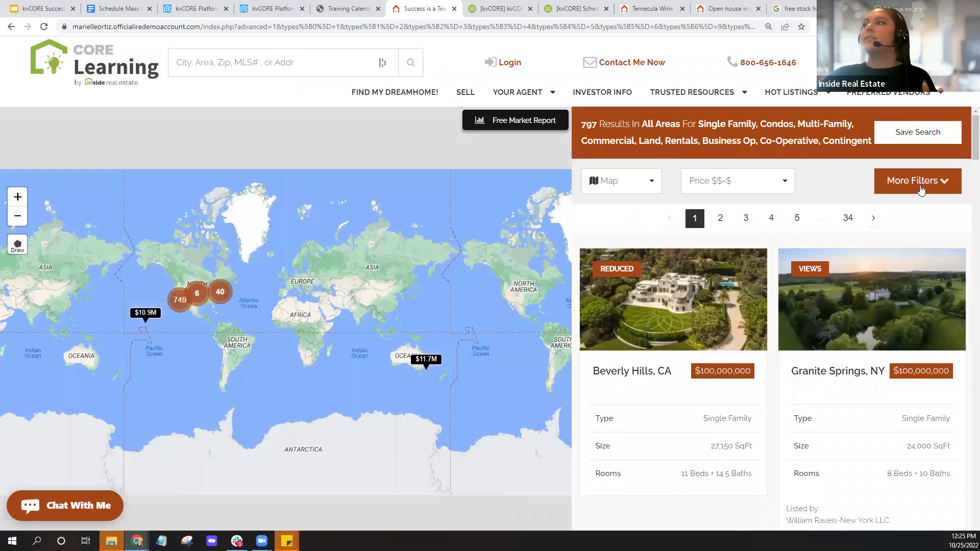
left_click(923, 186)
left_click(929, 139)
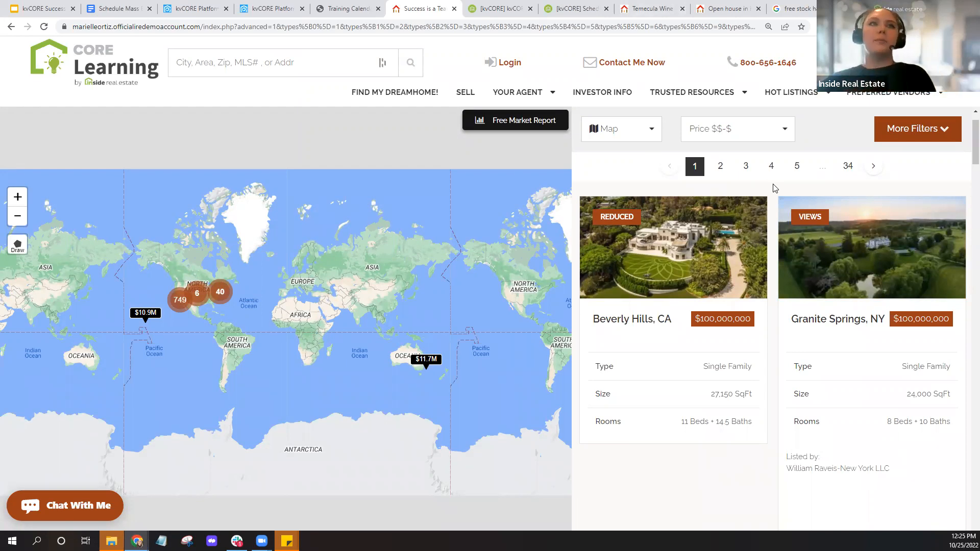
left_click(644, 7)
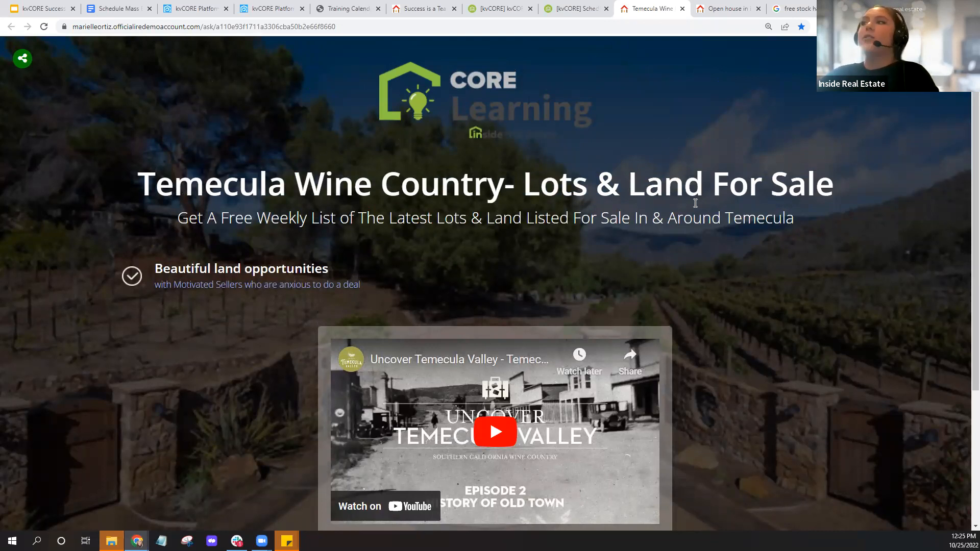
- Read through the Temecula land landing page, highlighting the free weekly list offer wording
scroll(770, 323, "down", 2)
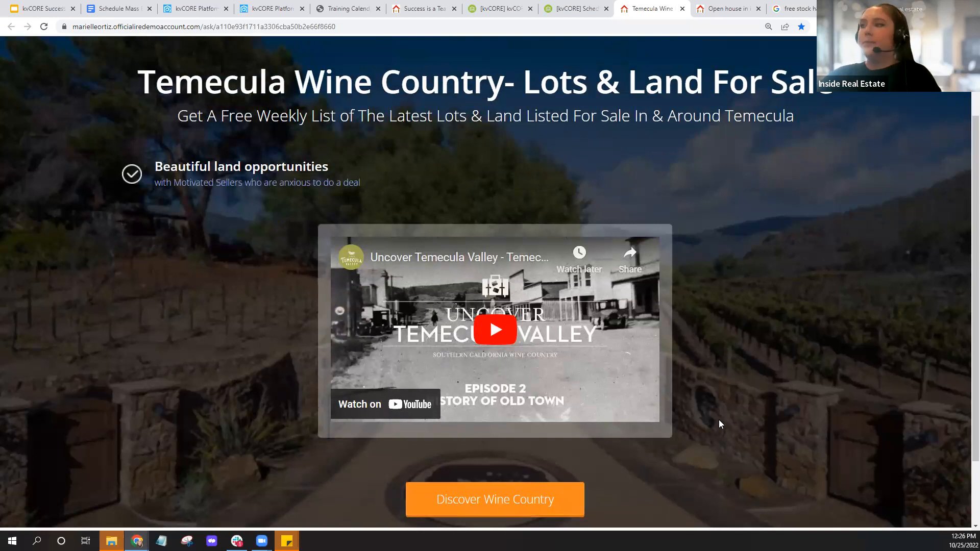
scroll(720, 421, "up", 2)
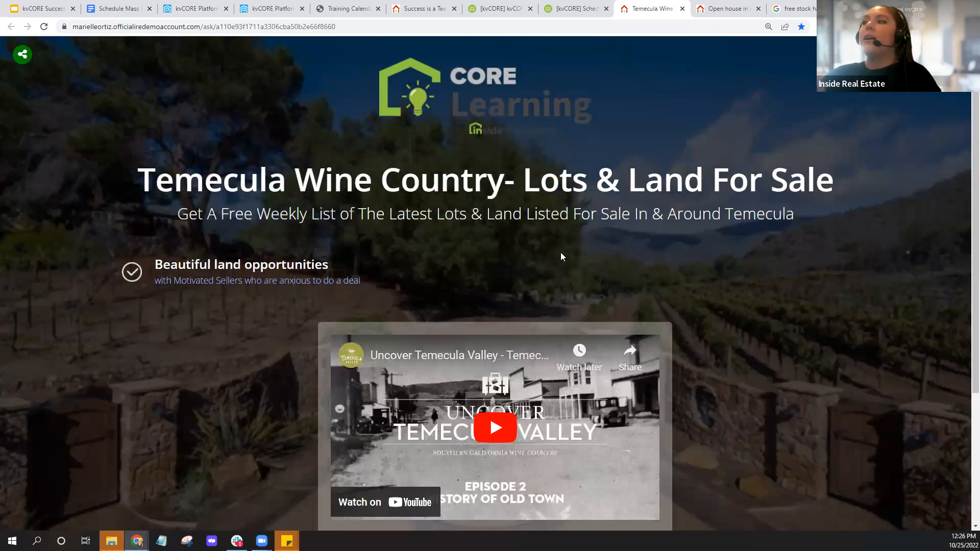
scroll(561, 252, "down", 1)
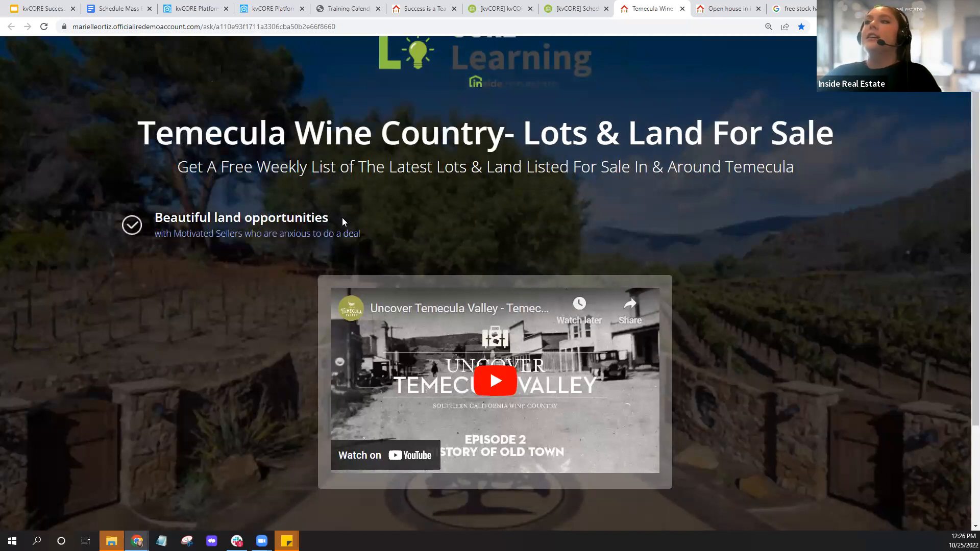
left_click_drag(178, 167, 338, 174)
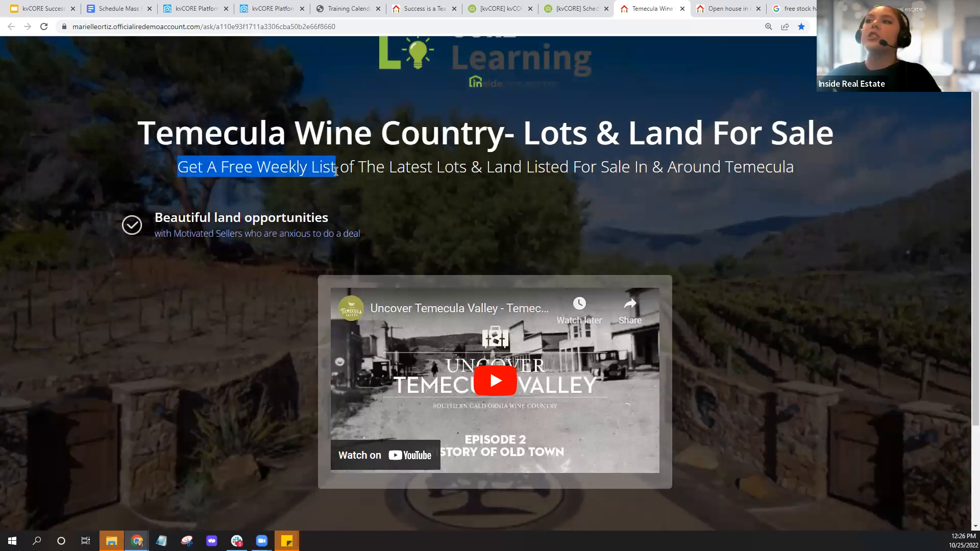
left_click(476, 205)
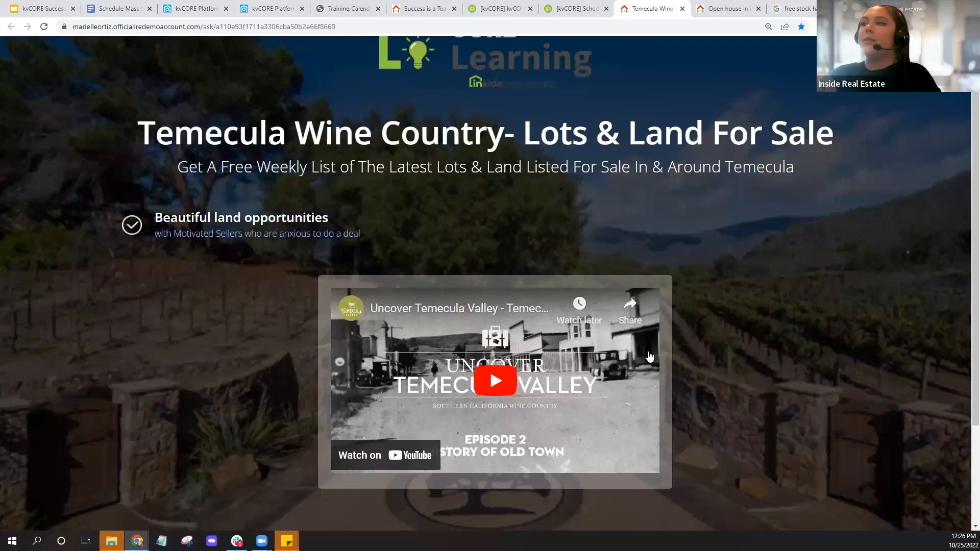
- View the Beverly Hills open-house page, then return to the kvCORE Platform dashboard
scroll(722, 338, "up", 1)
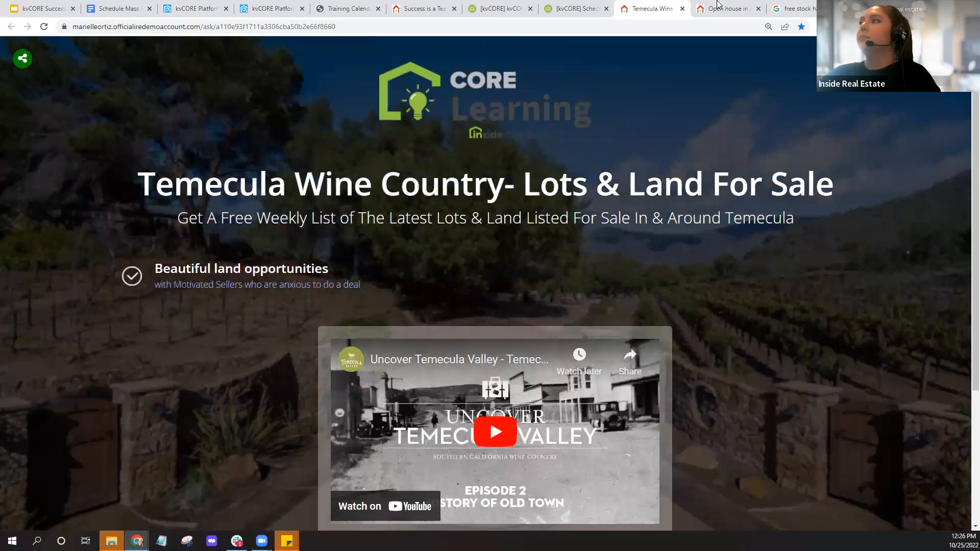
key("ctrl+Tab")
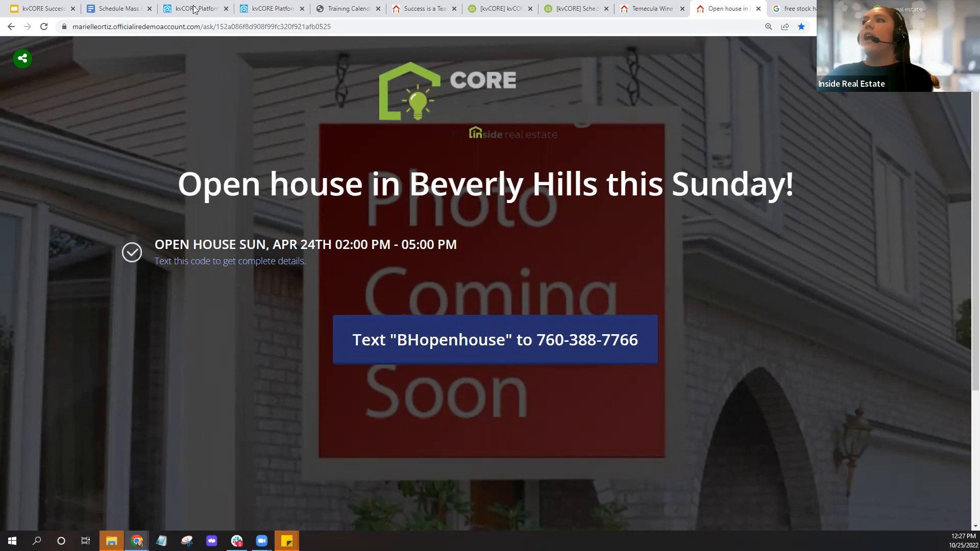
left_click(268, 8)
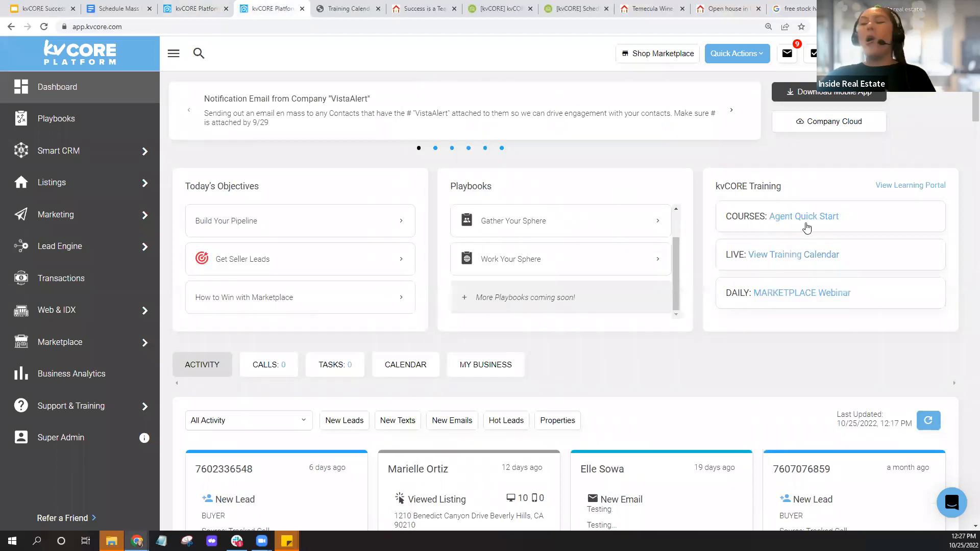
- Glance at the scheduling help article and come back to the kvCORE dashboard
key("ctrl")
key("ctrl")
key("ctrl")
key("ctrl")
key("ctrl")
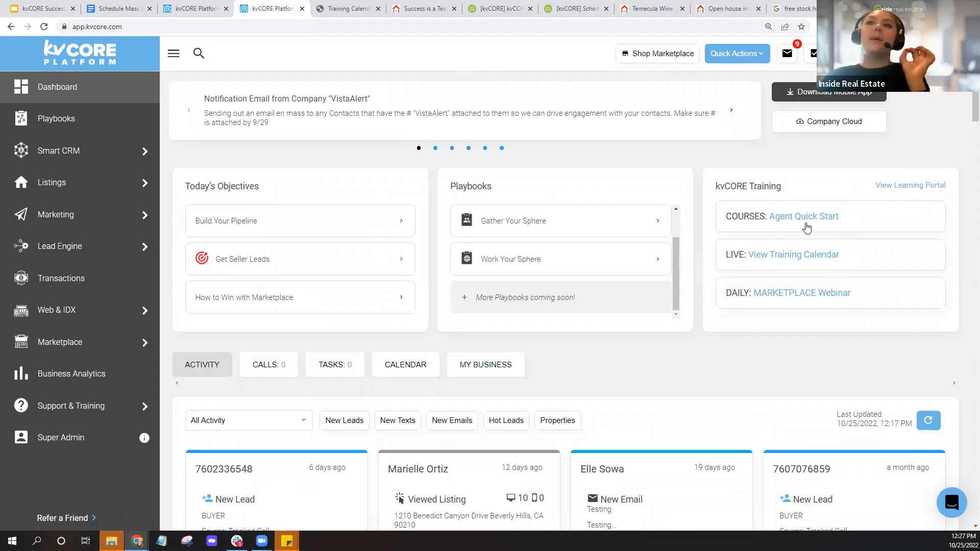
left_click(574, 11)
left_click(293, 12)
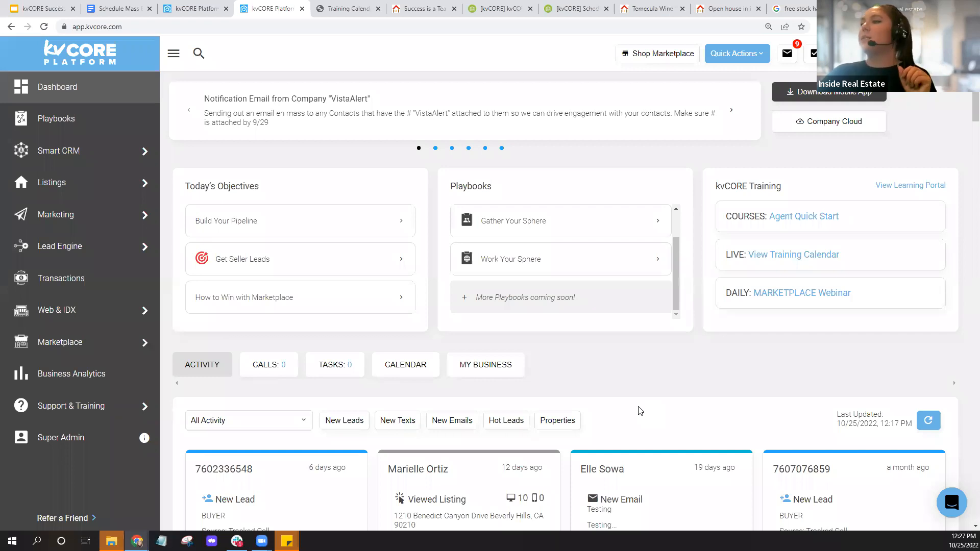
- Open the Support Center from Support & Training and view the Pacific training calendar
left_click(144, 408)
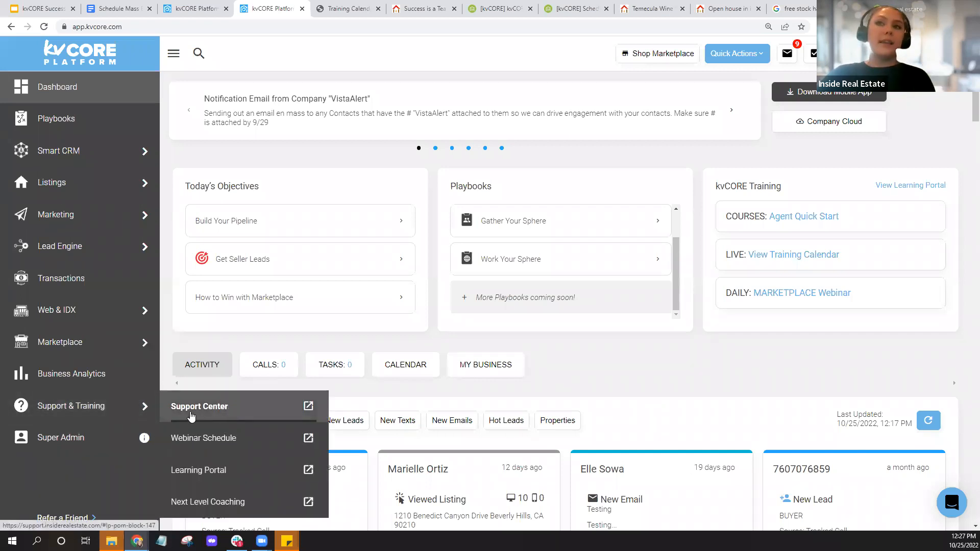
left_click(192, 413)
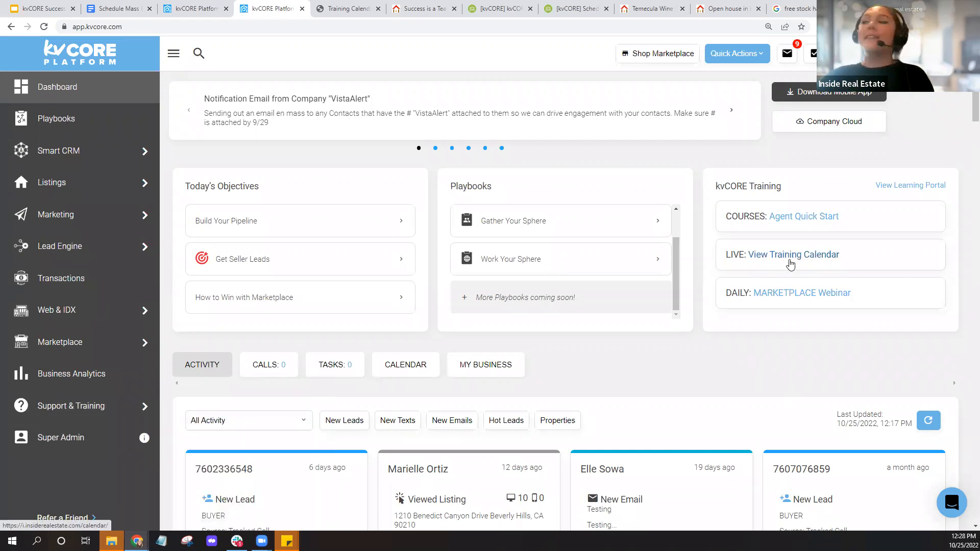
left_click(347, 8)
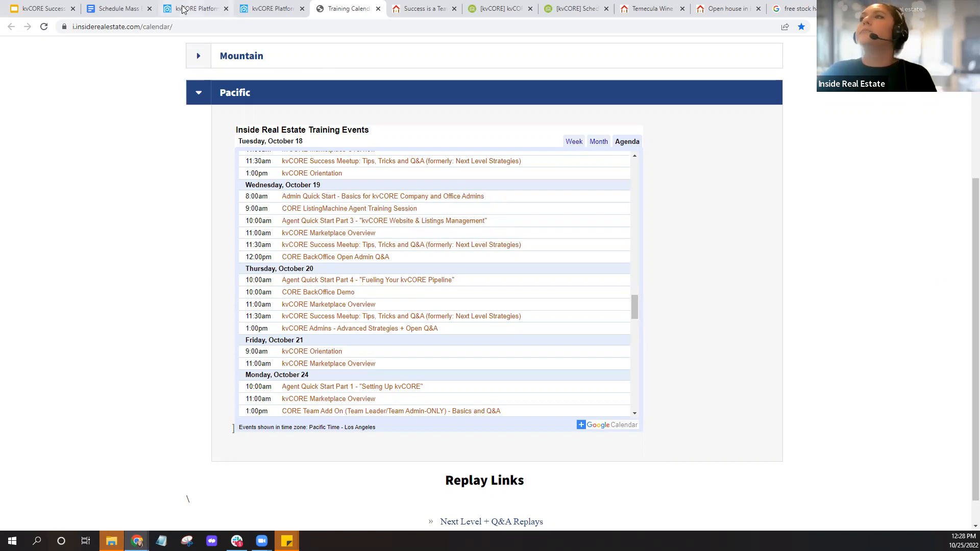
- Leave the Pacific training calendar for the kvCORE Platform dashboard
left_click(263, 7)
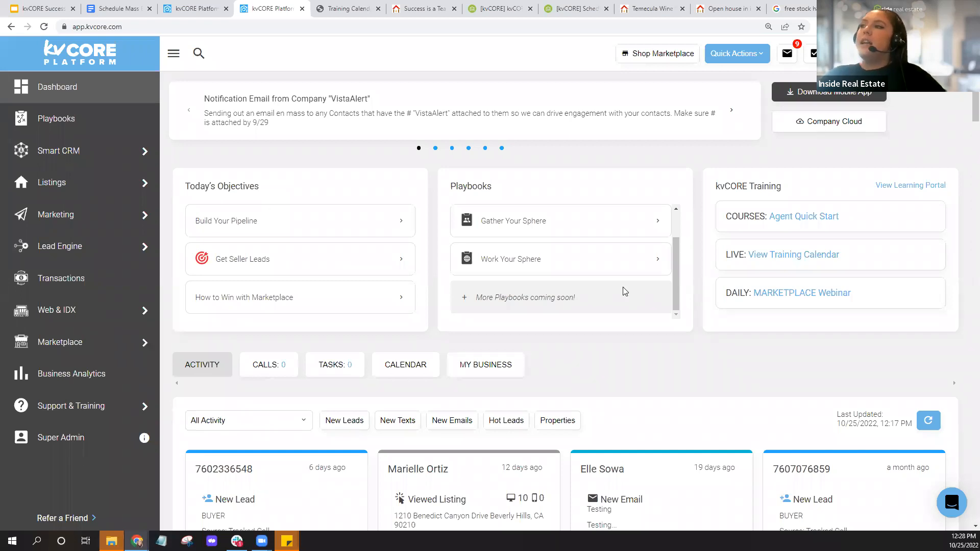
- In the Playbooks widget, launch the Promote a New Listing playbook
scroll(625, 289, "up", 1)
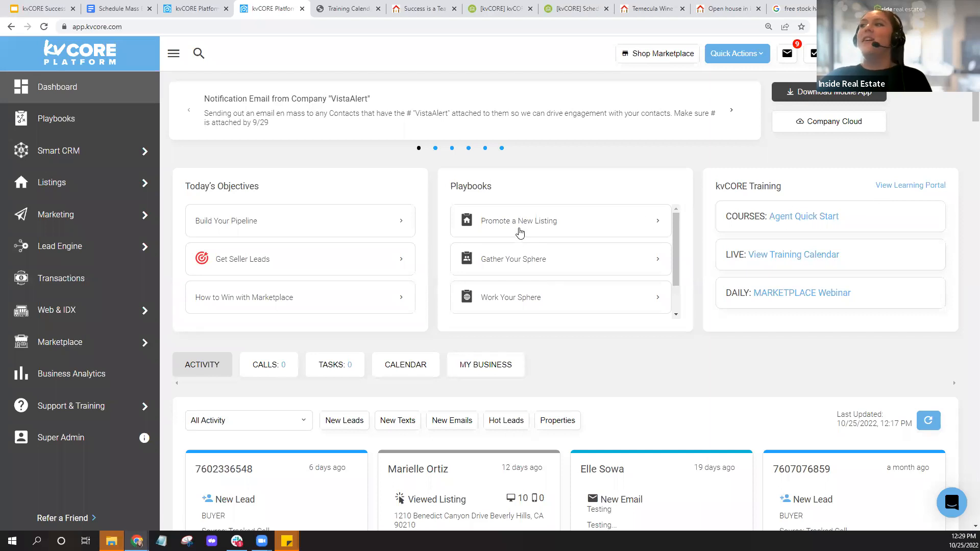
left_click(519, 233)
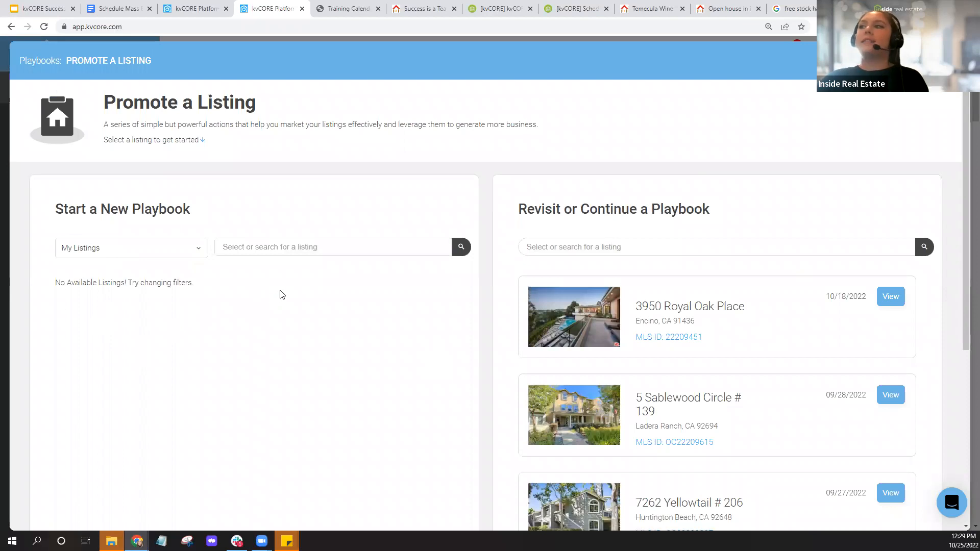
left_click(157, 249)
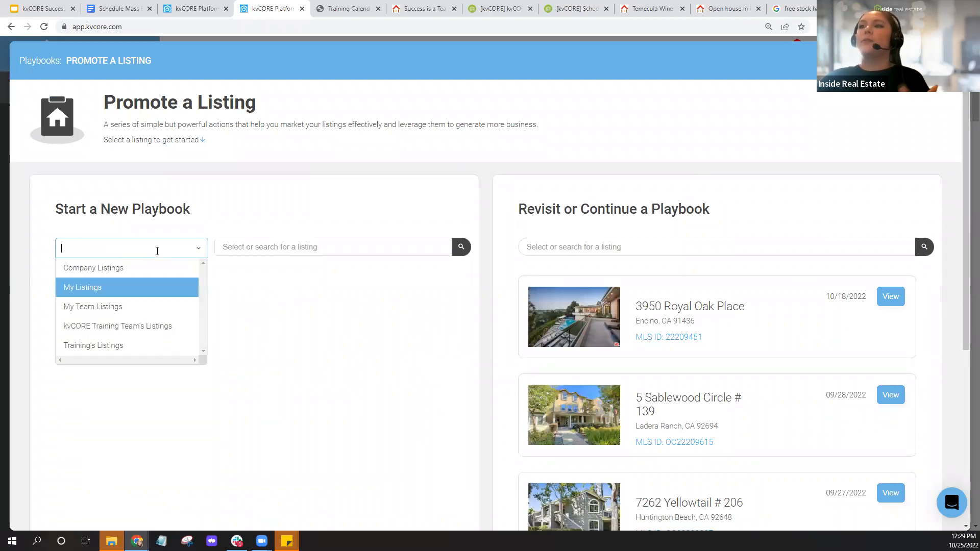
left_click(130, 306)
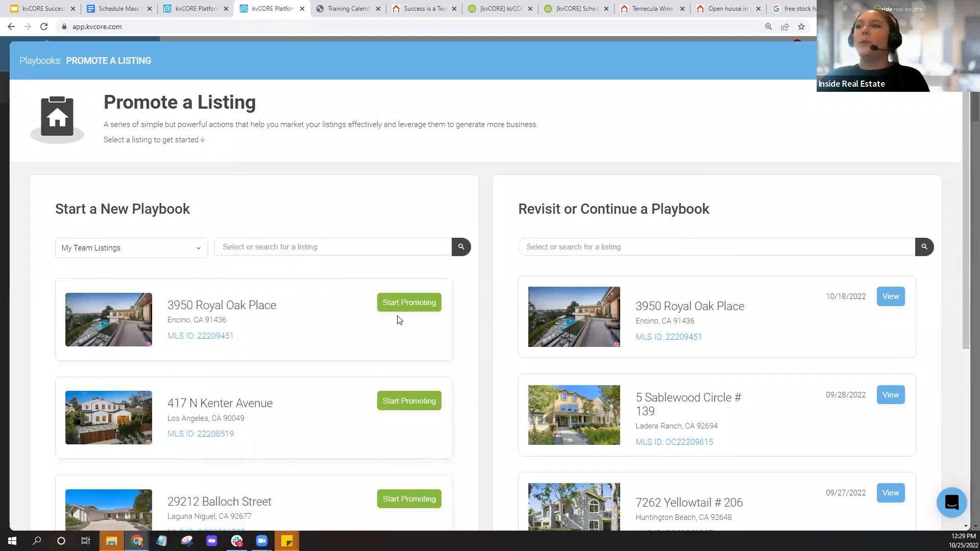
left_click(408, 311)
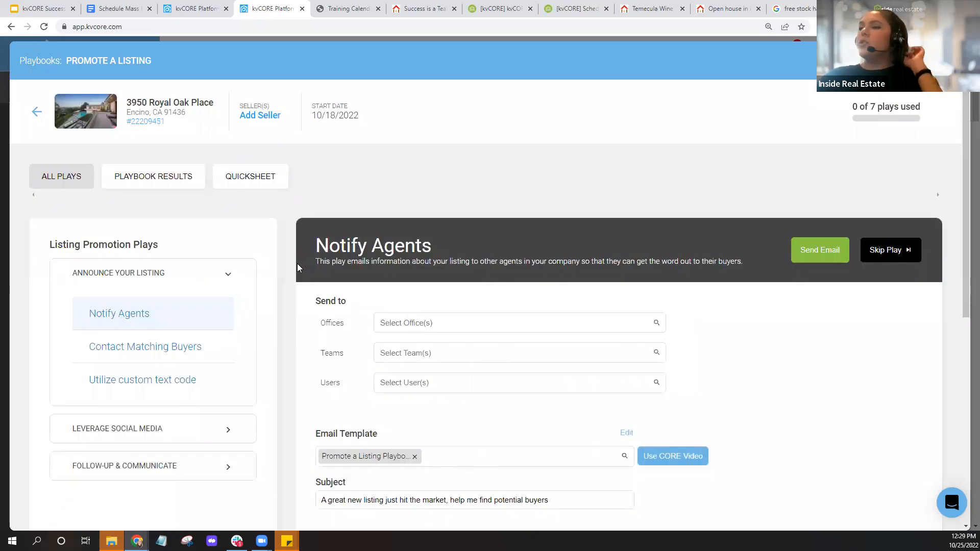
- Review the Notify Agents play, then move on to Contact Matching Buyers
scroll(298, 268, "down", 1)
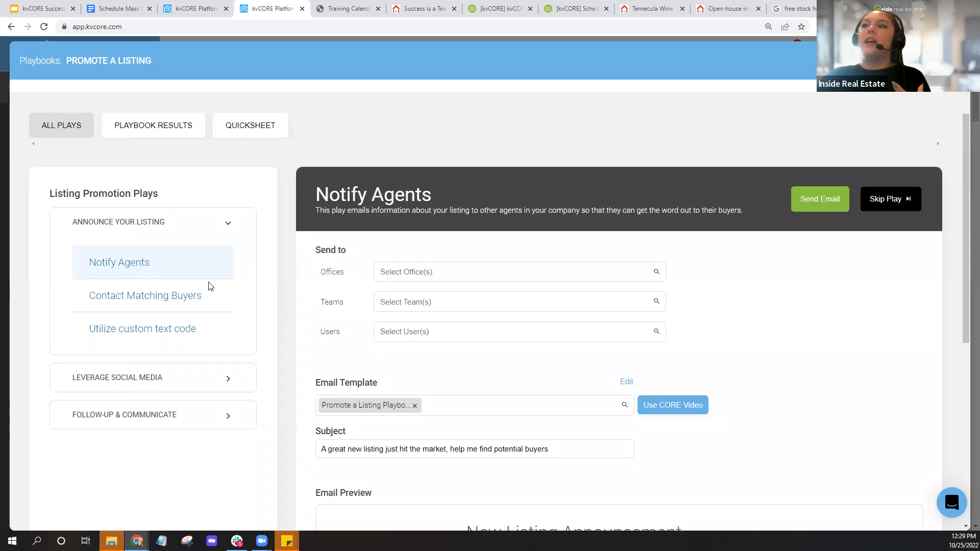
scroll(314, 313, "down", 5)
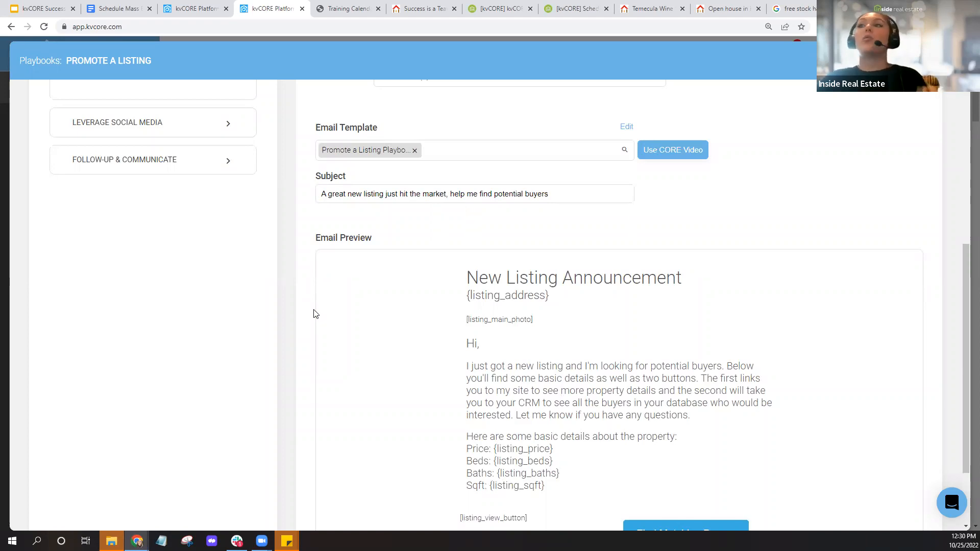
scroll(314, 314, "up", 3)
left_click(158, 194)
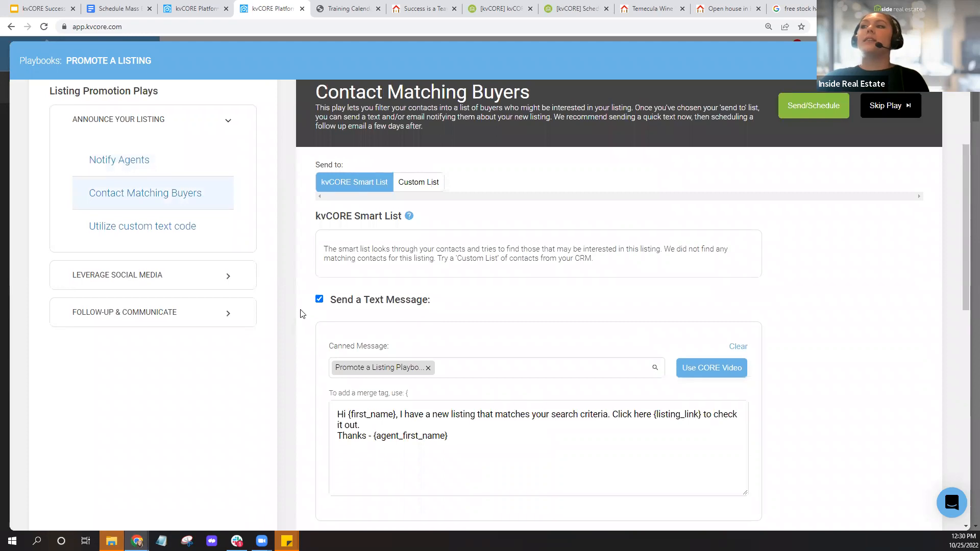
- Go through Utilize custom text code, then reach Digital Promotion under Leverage Social Media
scroll(300, 313, "down", 5)
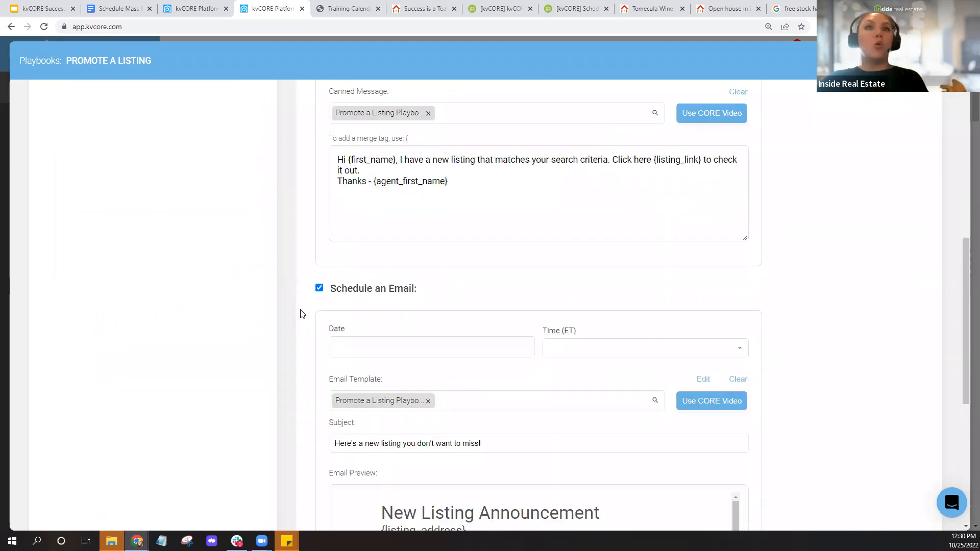
scroll(300, 314, "down", 2)
scroll(301, 313, "up", 7)
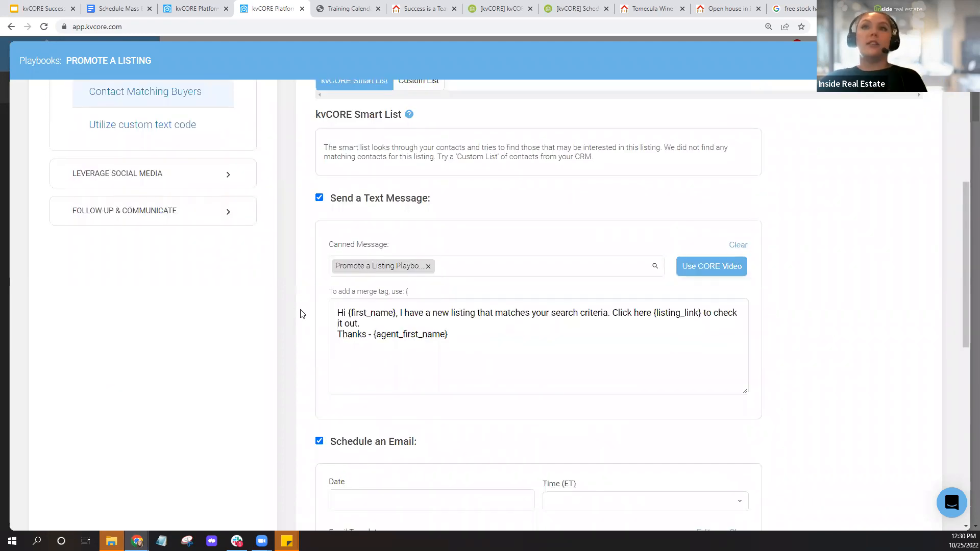
left_click(171, 292)
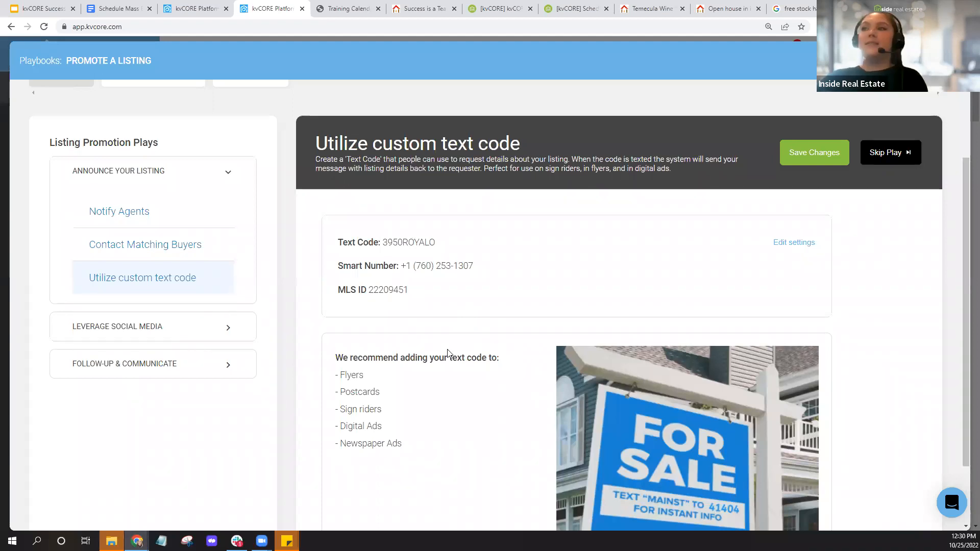
left_click(228, 337)
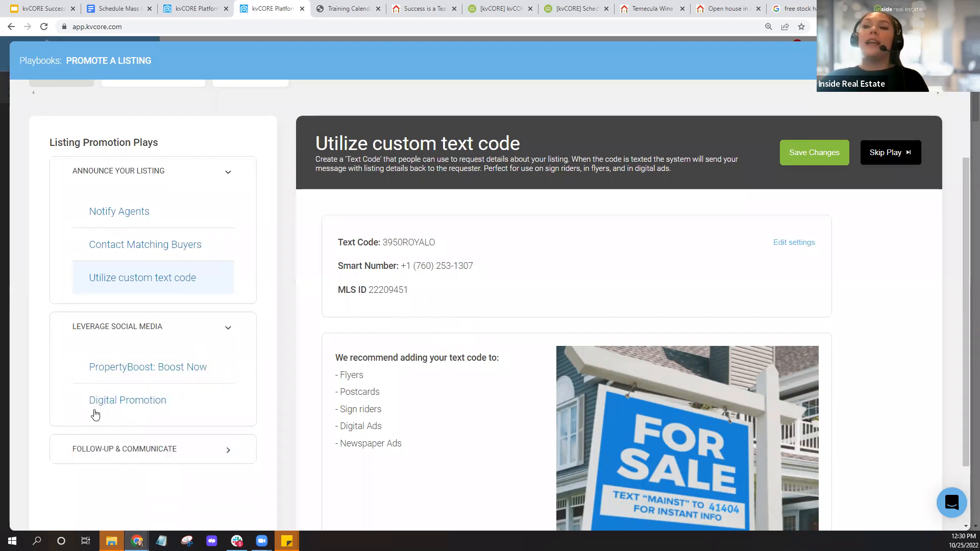
left_click(148, 406)
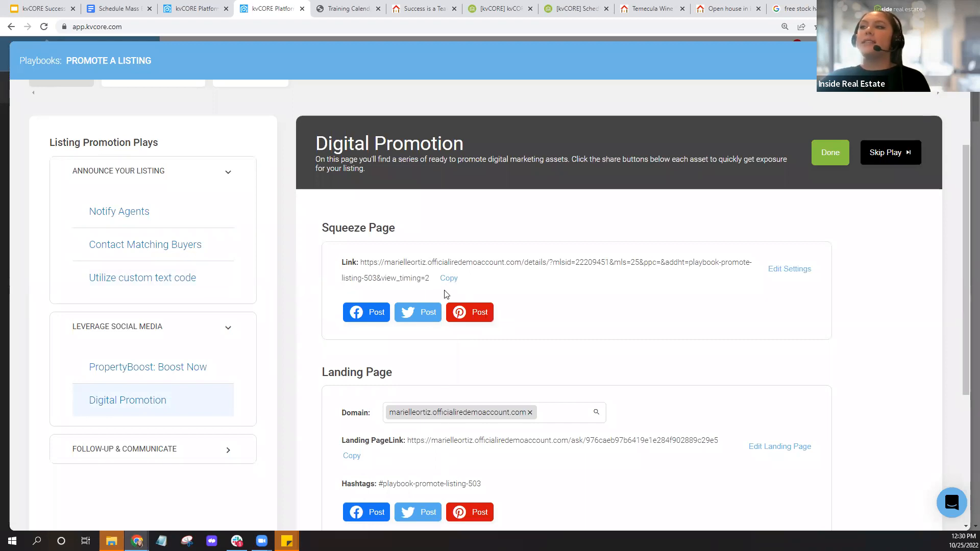
left_click(352, 457)
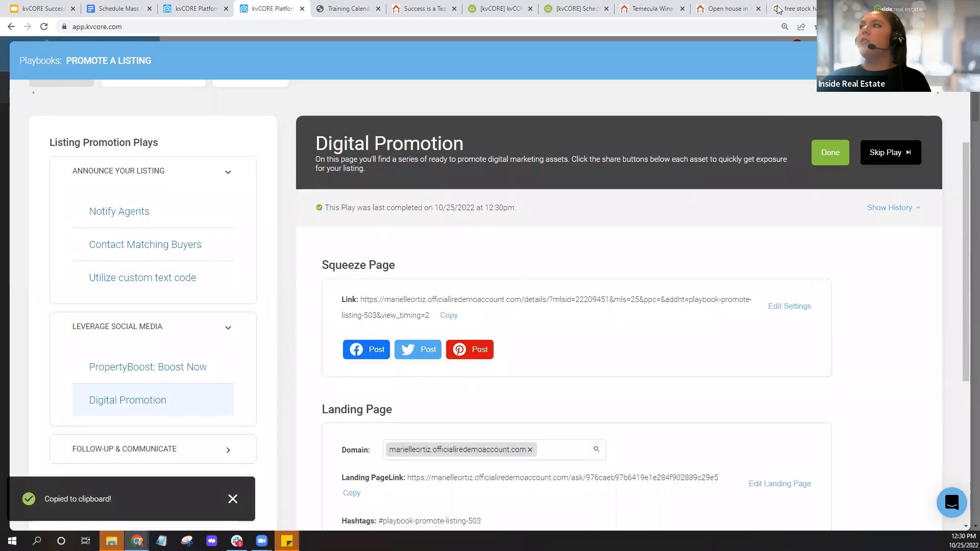
left_click(799, 10)
left_click(308, 24)
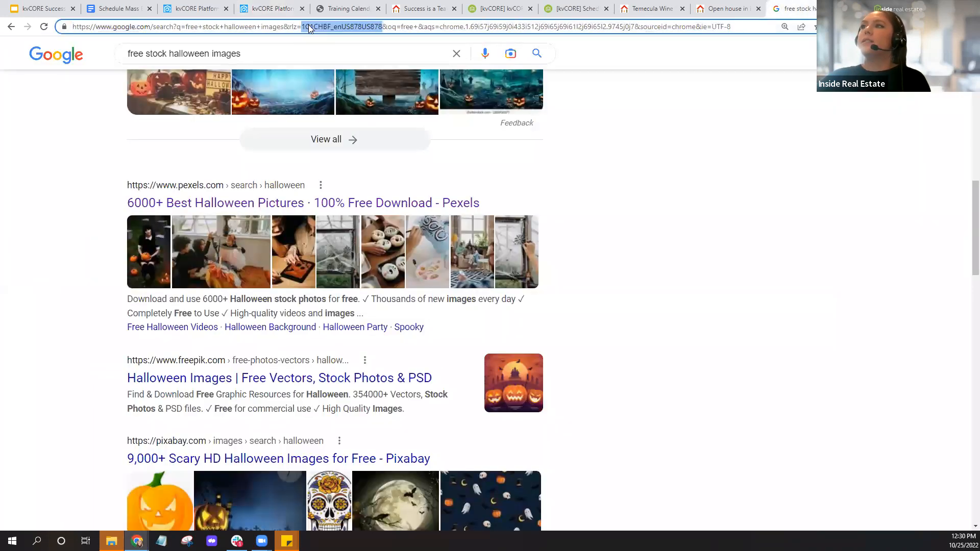
right_click(308, 24)
left_click(334, 93)
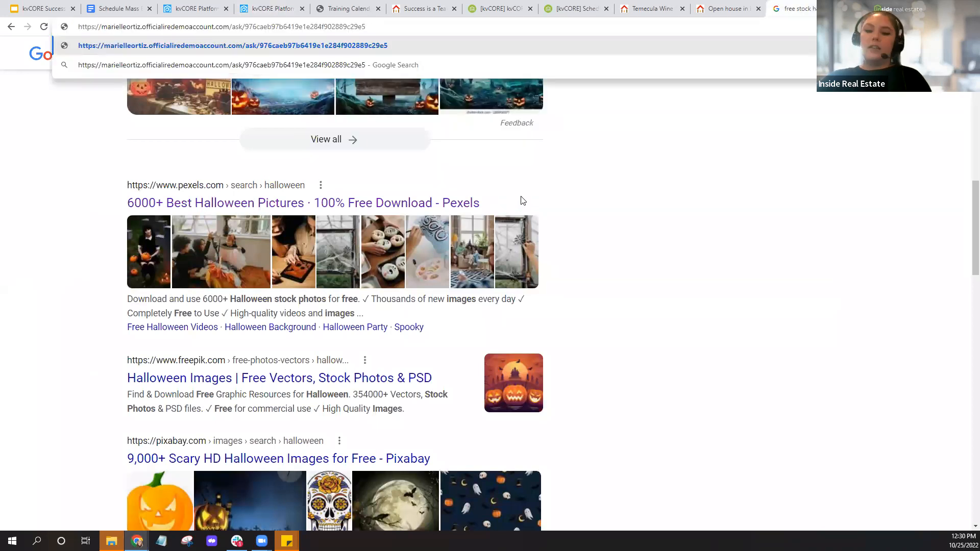
key("Return")
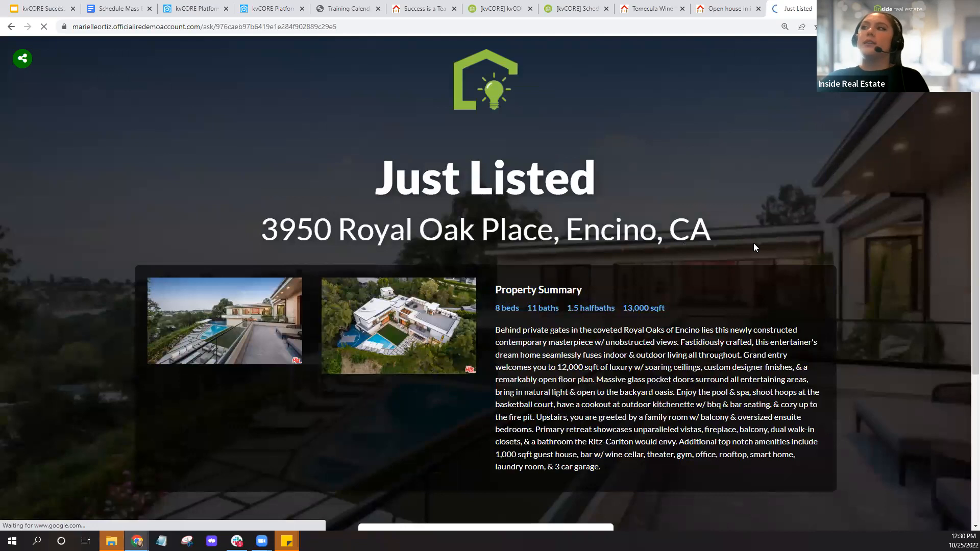
scroll(612, 320, "down", 1)
scroll(611, 320, "down", 1)
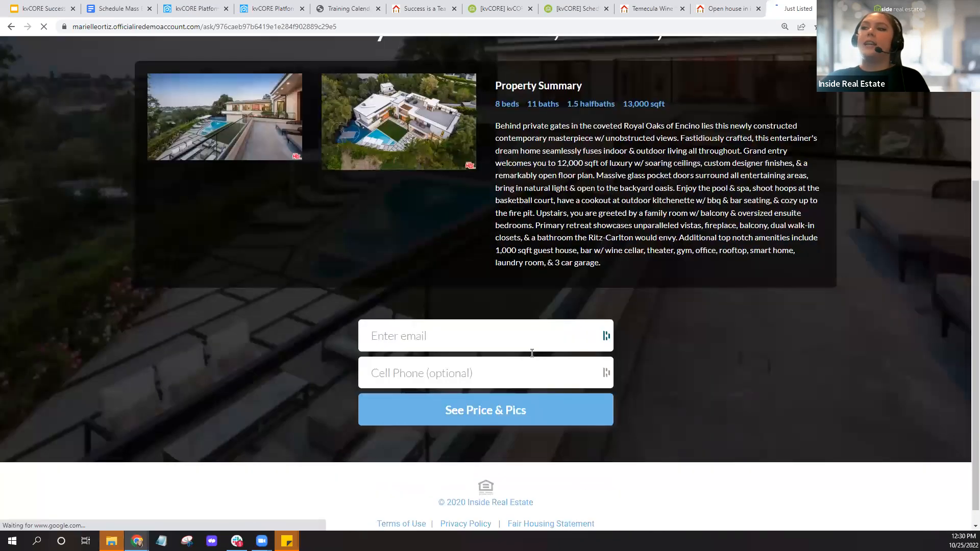
scroll(510, 335, "down", 2)
scroll(511, 335, "up", 3)
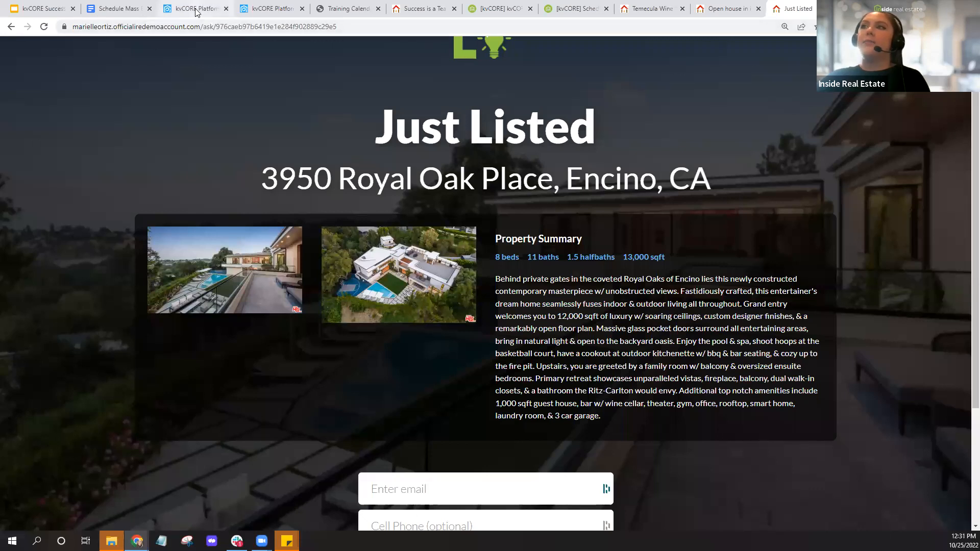
- Expand the Follow-up & Communicate plays, then close the Promote a Listing playbook
left_click(256, 9)
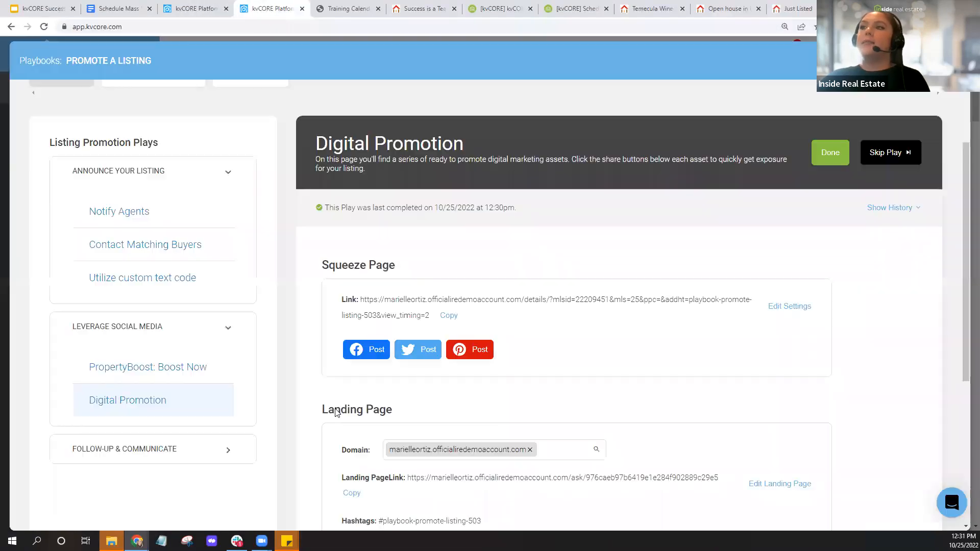
left_click(156, 456)
scroll(102, 455, "down", 1)
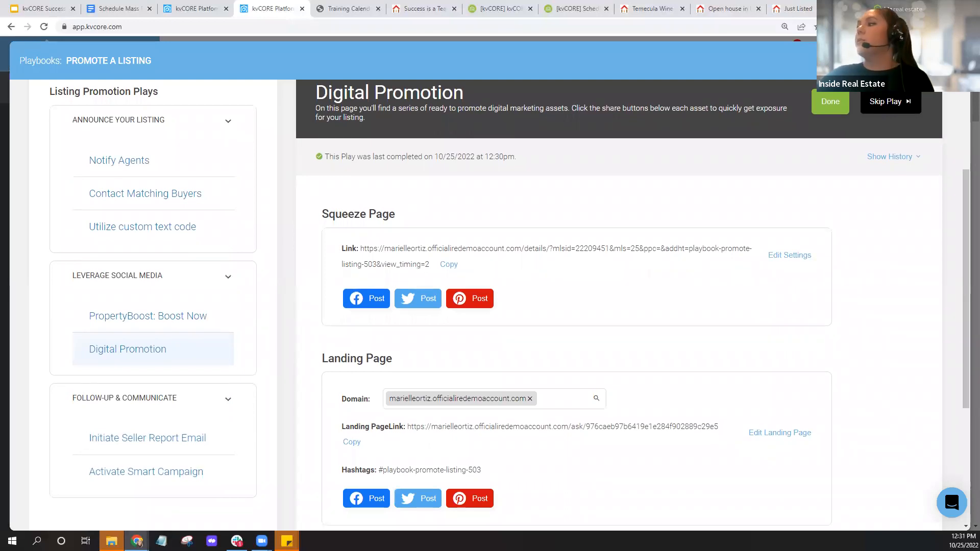
left_click(950, 60)
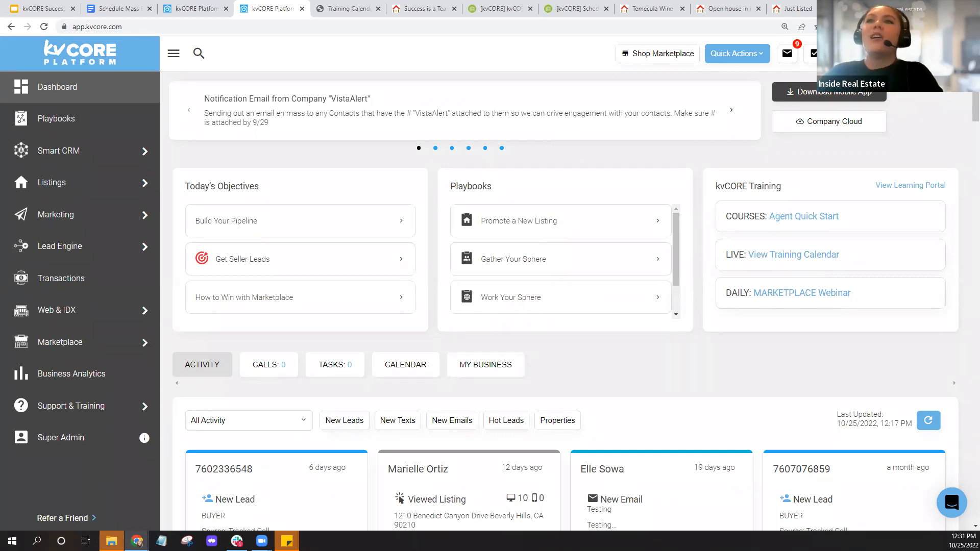
- Go to Marketing > Smart Campaigns and show the TEMPLATES list of email templates
mouse_move(105, 219)
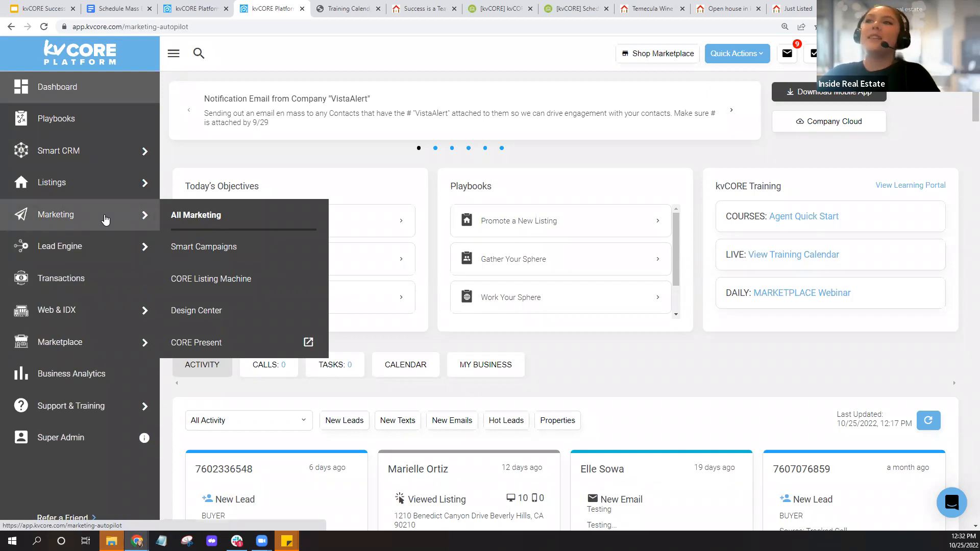
left_click(105, 219)
left_click(864, 454)
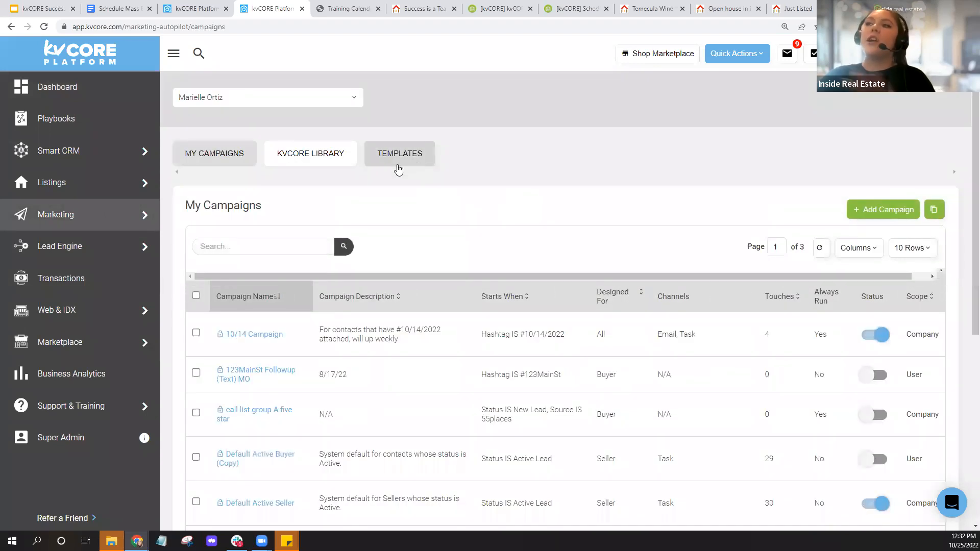
mouse_move(141, 221)
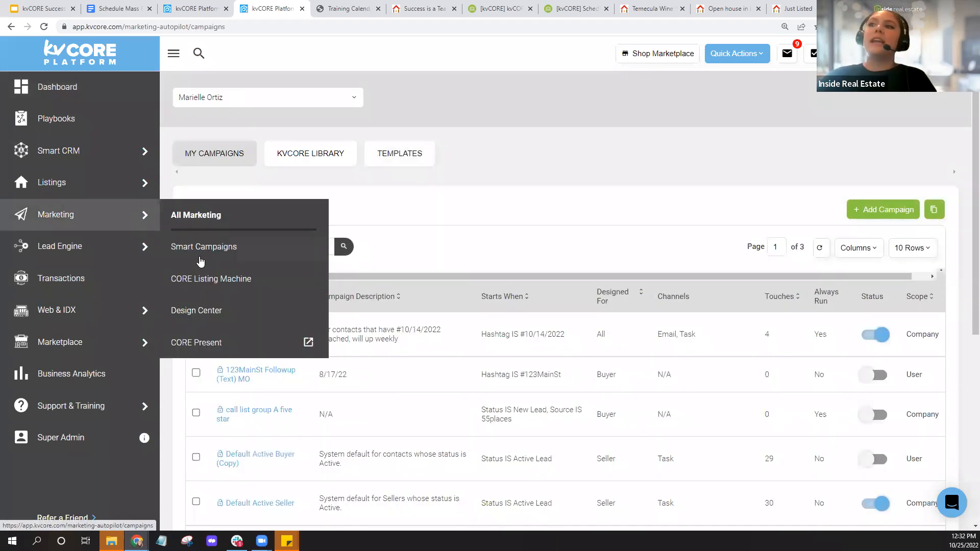
left_click(405, 167)
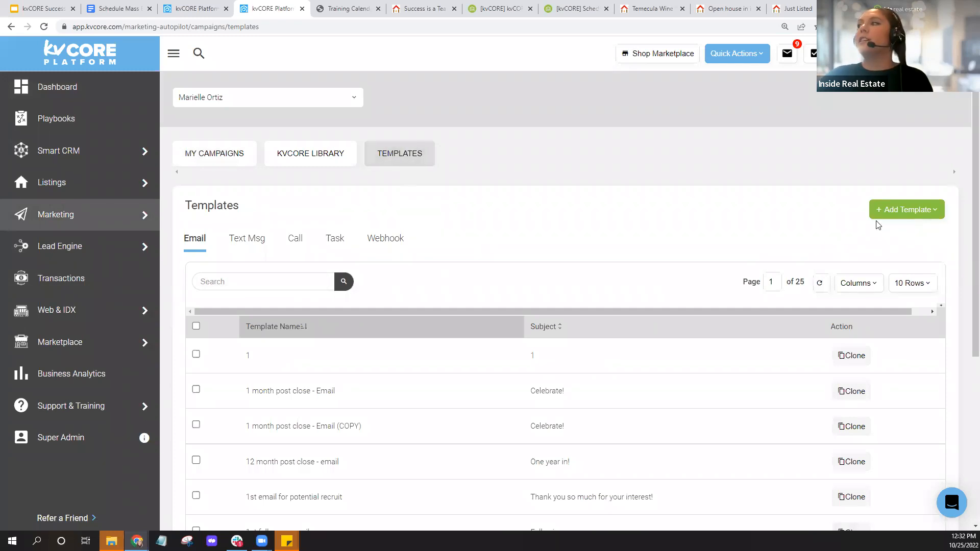
left_click(899, 216)
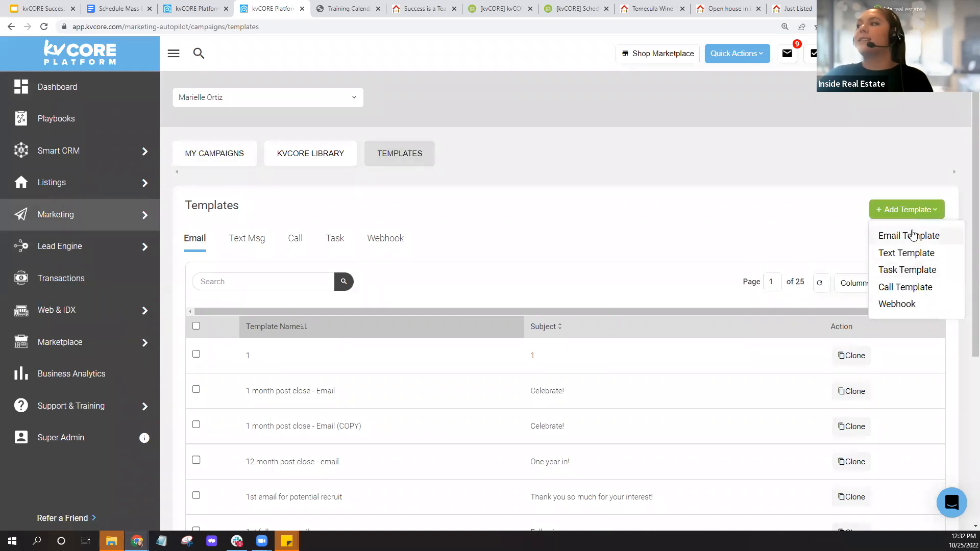
left_click(913, 234)
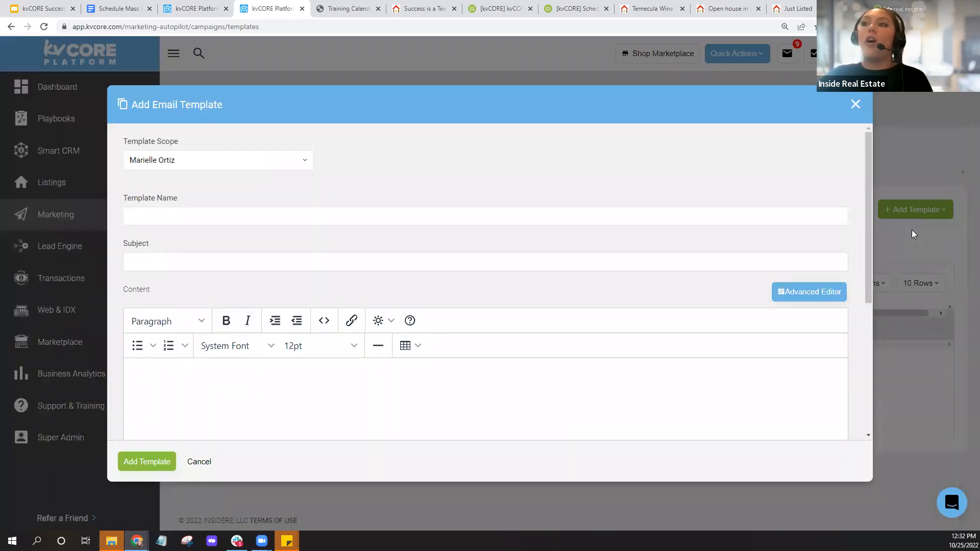
left_click(215, 224)
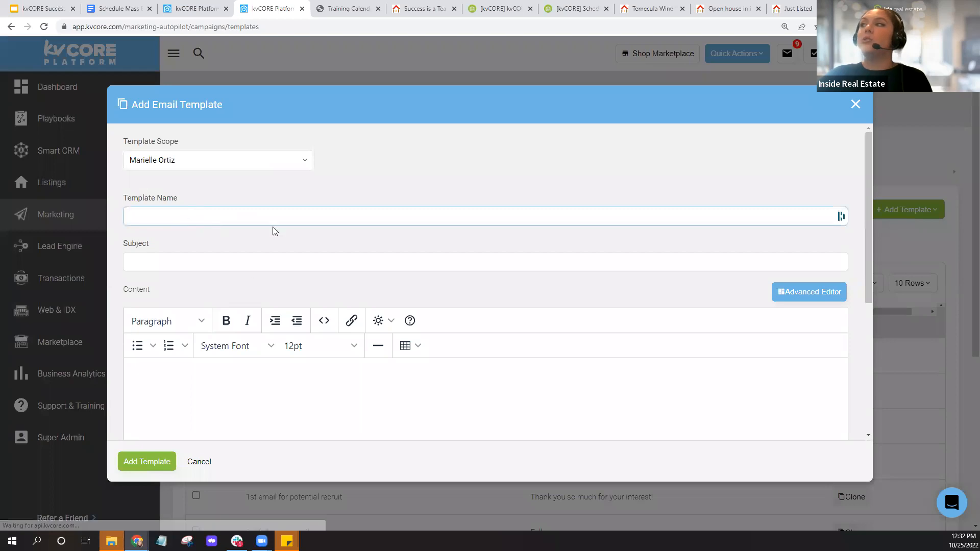
left_click(523, 246)
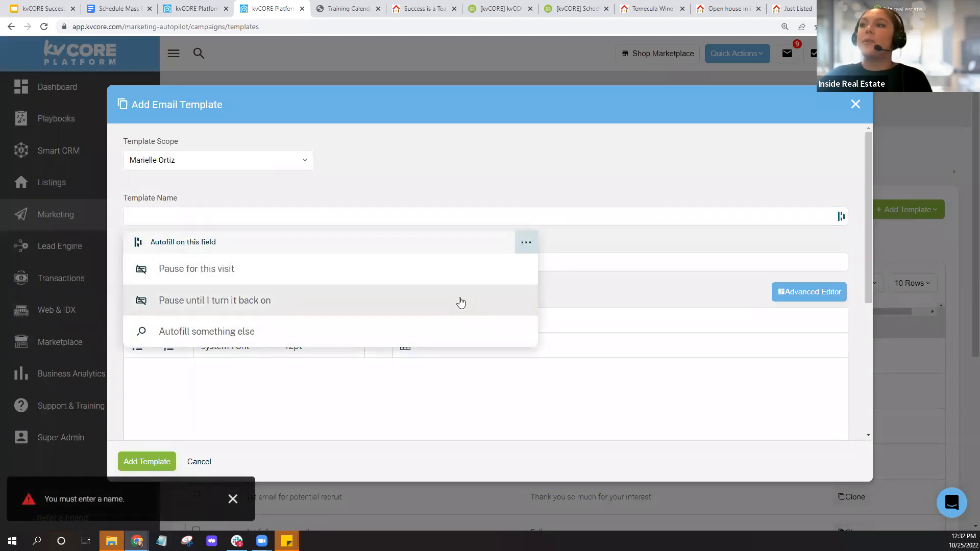
left_click(459, 299)
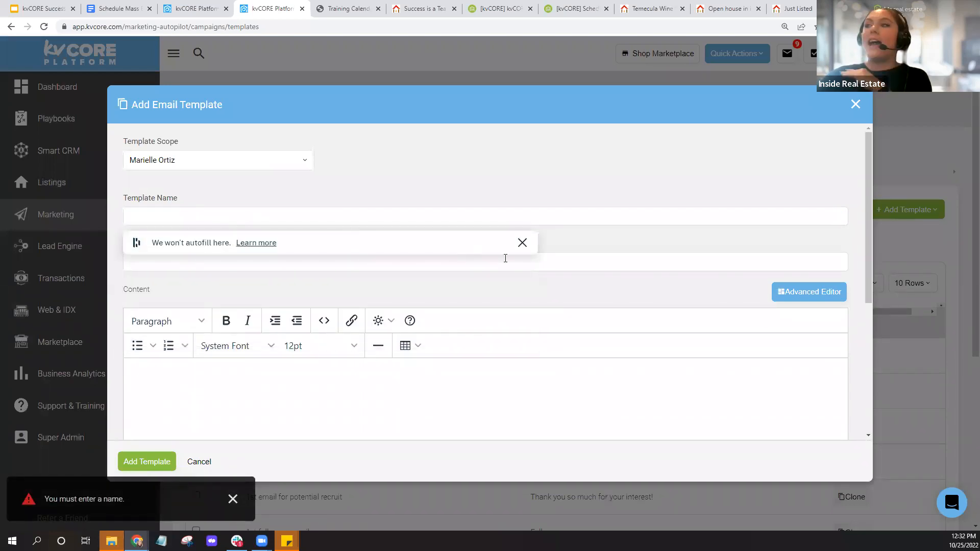
left_click(522, 242)
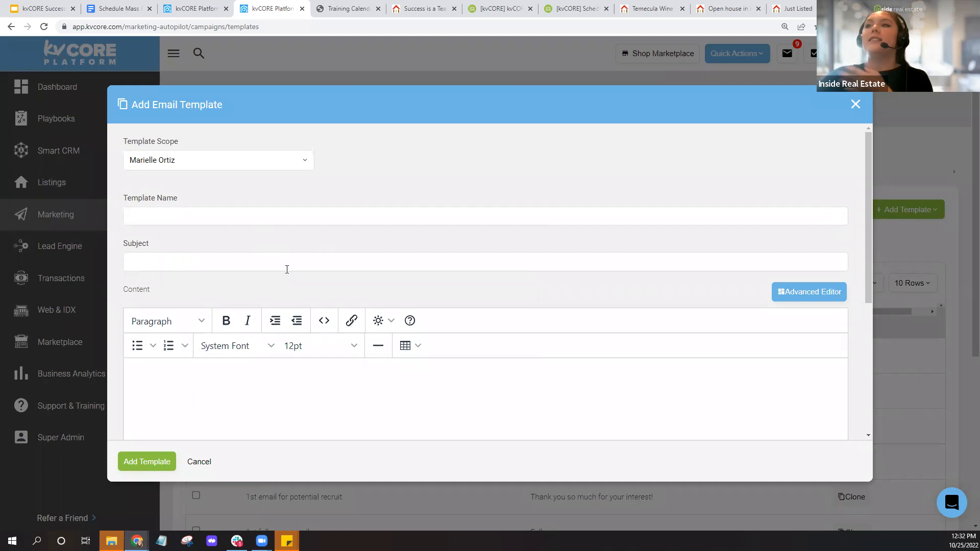
scroll(393, 292, "down", 4)
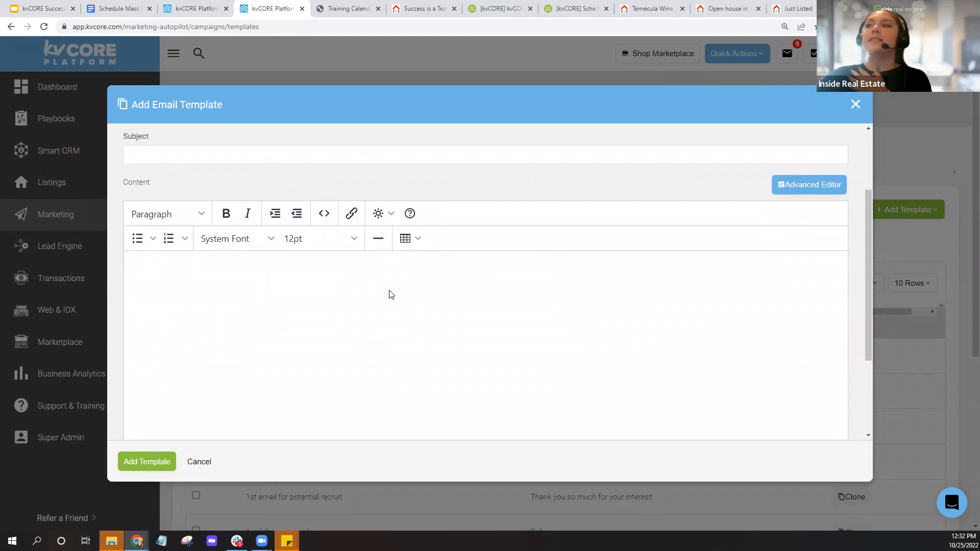
scroll(391, 259, "up", 2)
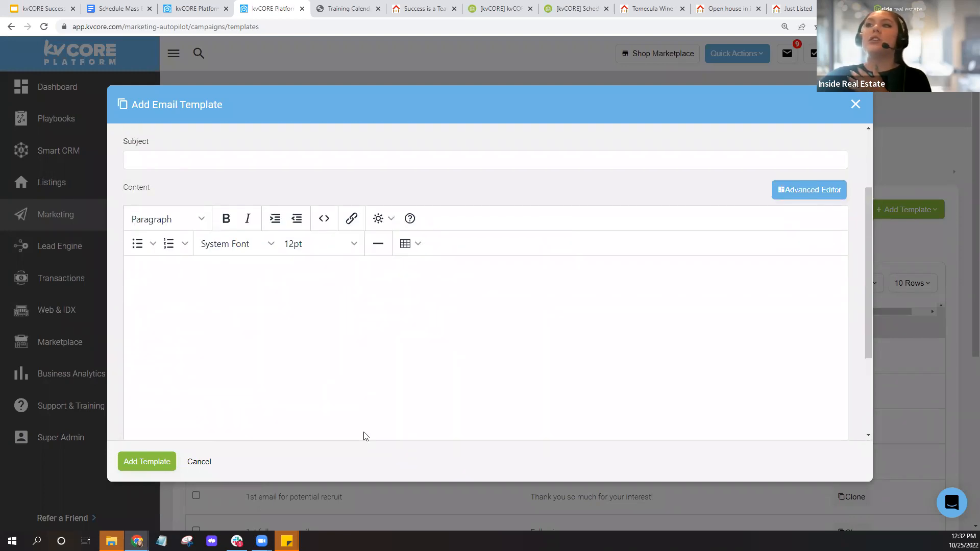
left_click(814, 203)
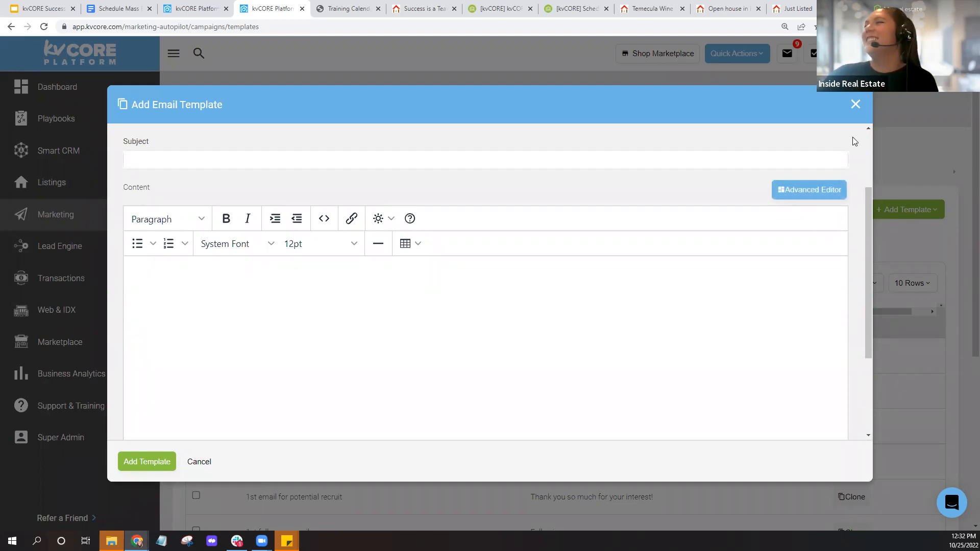
left_click(855, 105)
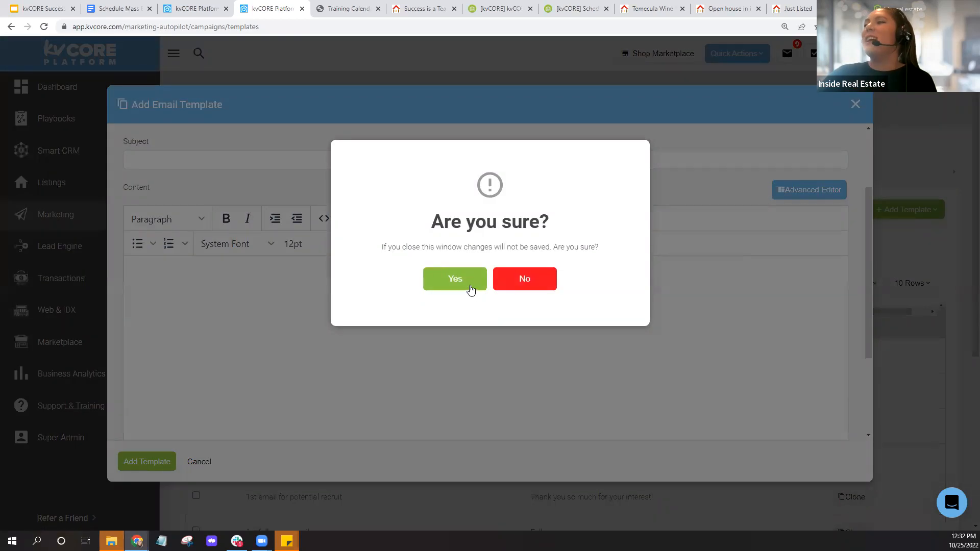
left_click(469, 287)
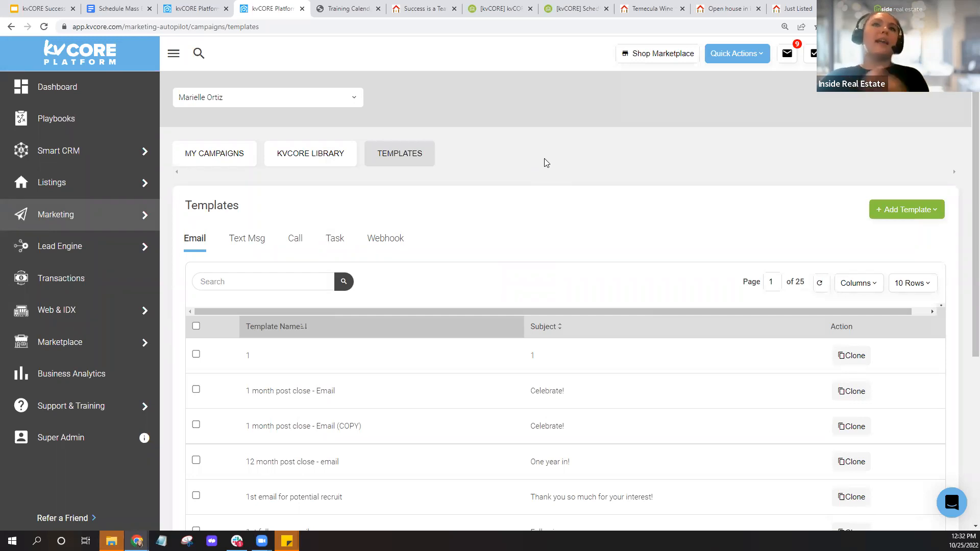
- Move across the open help article tabs to the kvCORE Dictionary article
left_click(571, 8)
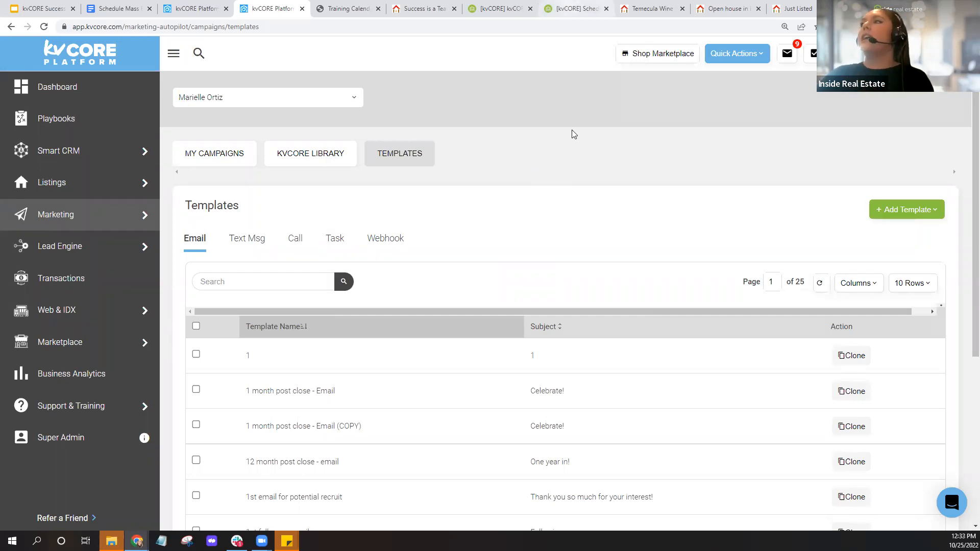
left_click(418, 105)
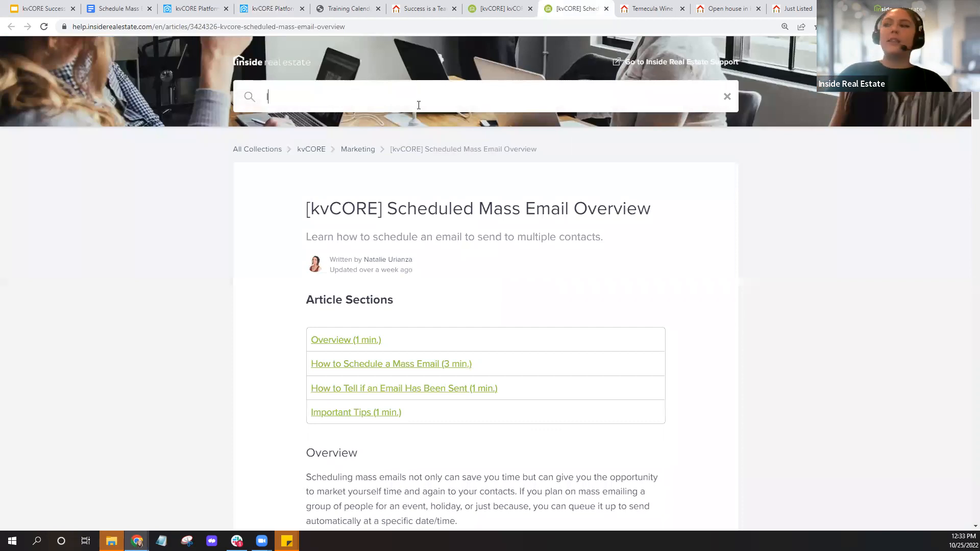
left_click(490, 8)
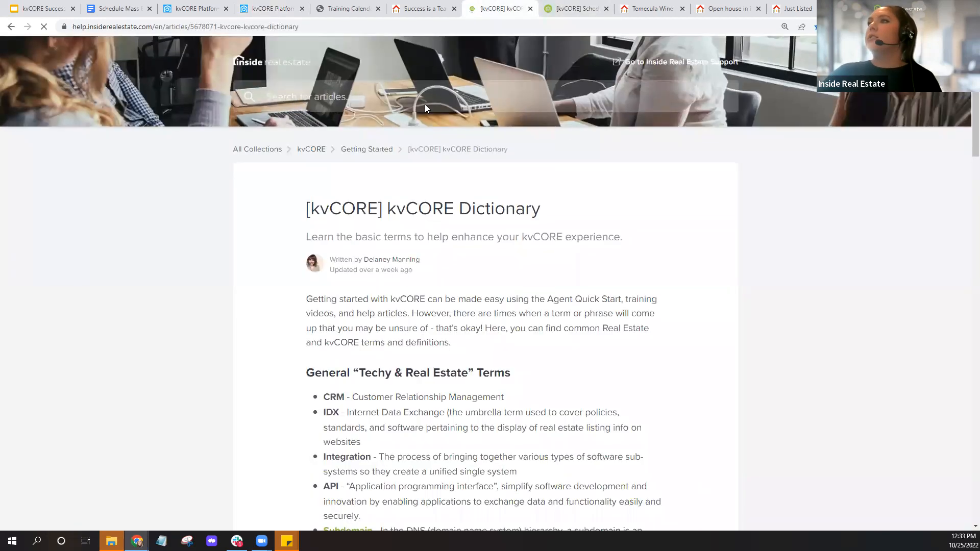
- Copy the kvCORE Dictionary article's web address from the address bar
left_click(310, 28)
right_click(270, 28)
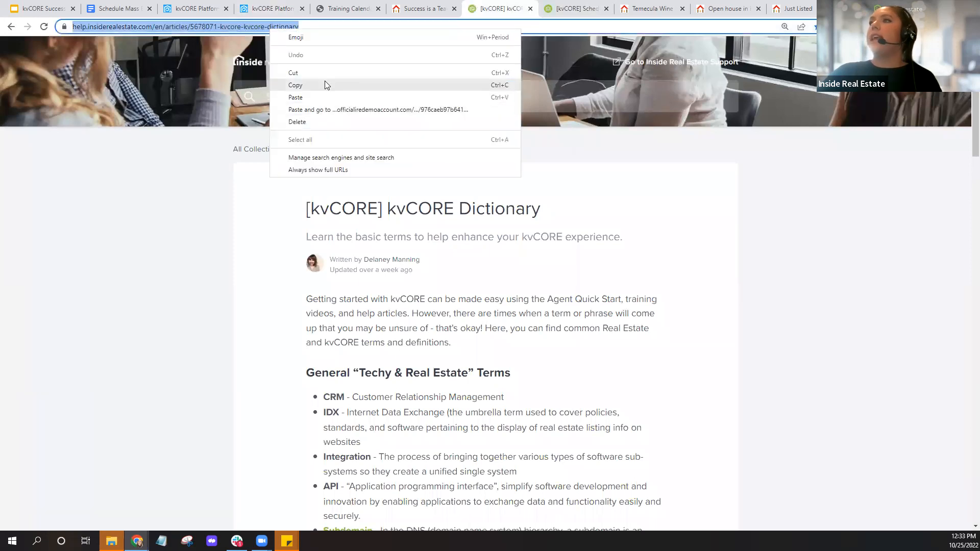
left_click(325, 83)
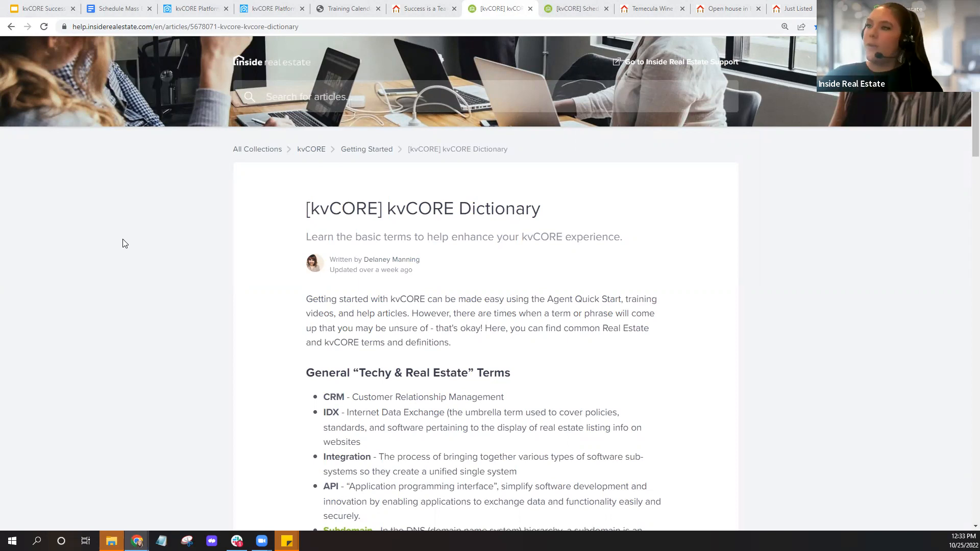
- Scroll the kvCORE Dictionary down to the kvCORE Main Navigation Menu section
scroll(251, 279, "down", 3)
scroll(251, 278, "down", 8)
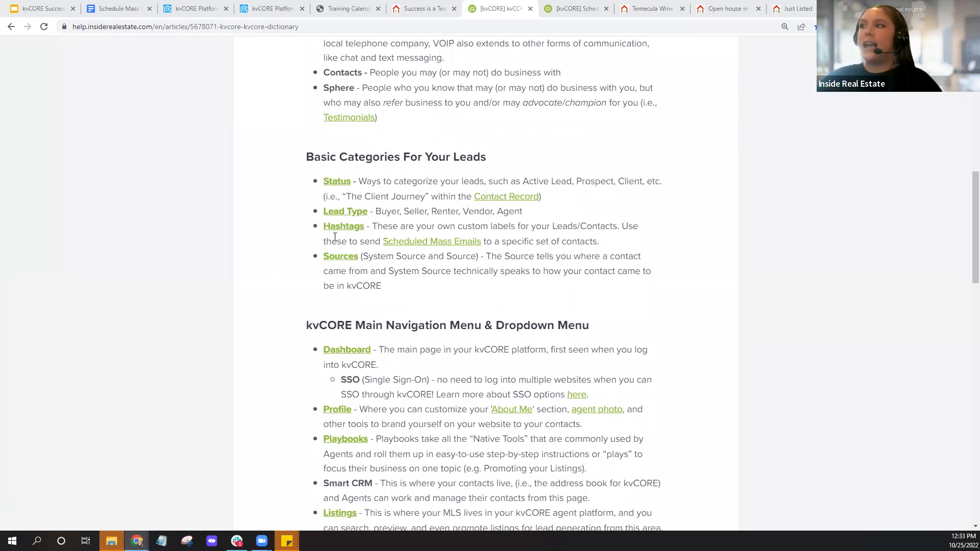
scroll(313, 188, "down", 2)
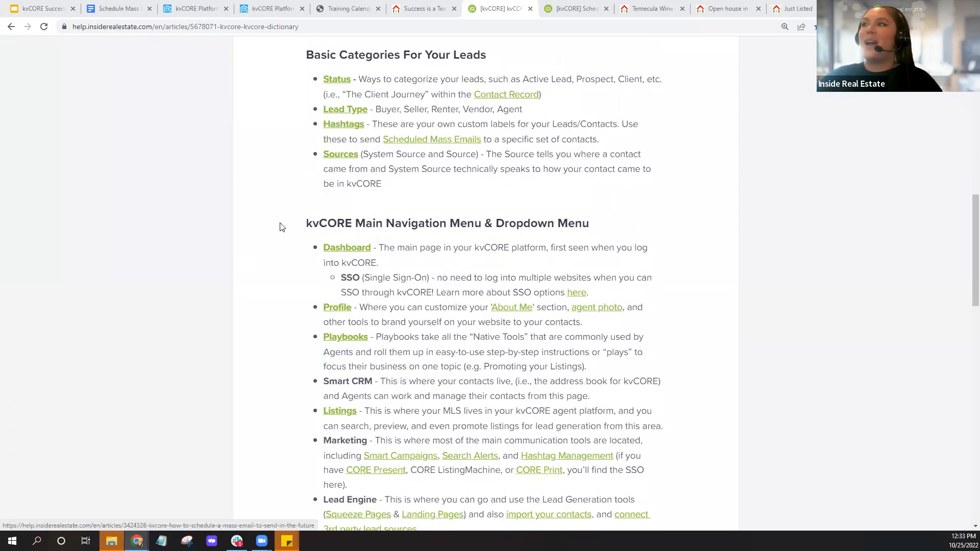
scroll(283, 226, "down", 3)
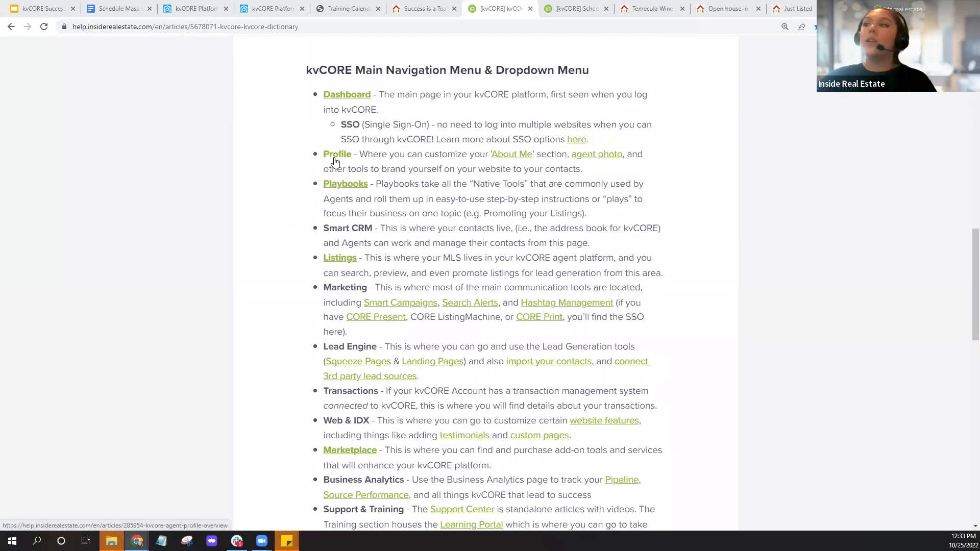
scroll(287, 230, "down", 3)
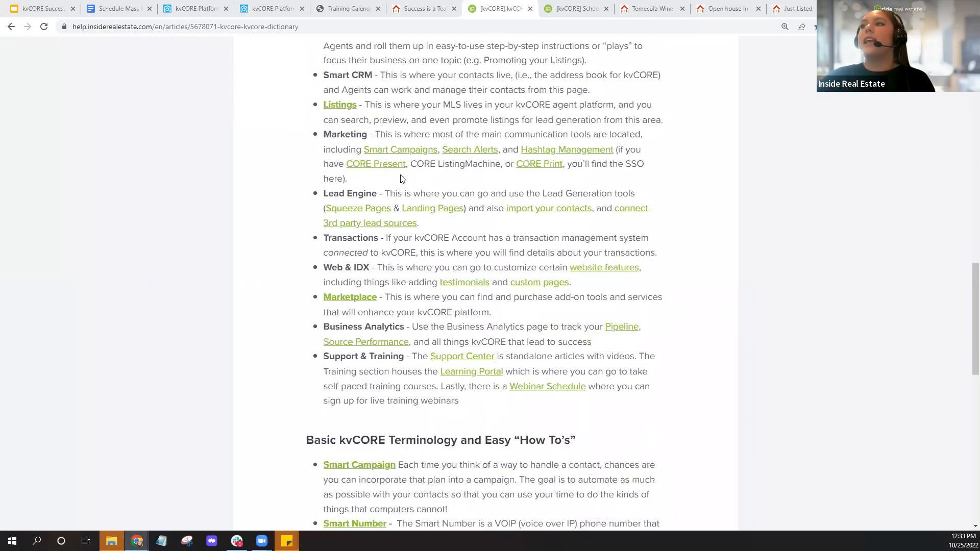
- Highlight the 'Lead Engine' entry among the main navigation terms
key("ctrl")
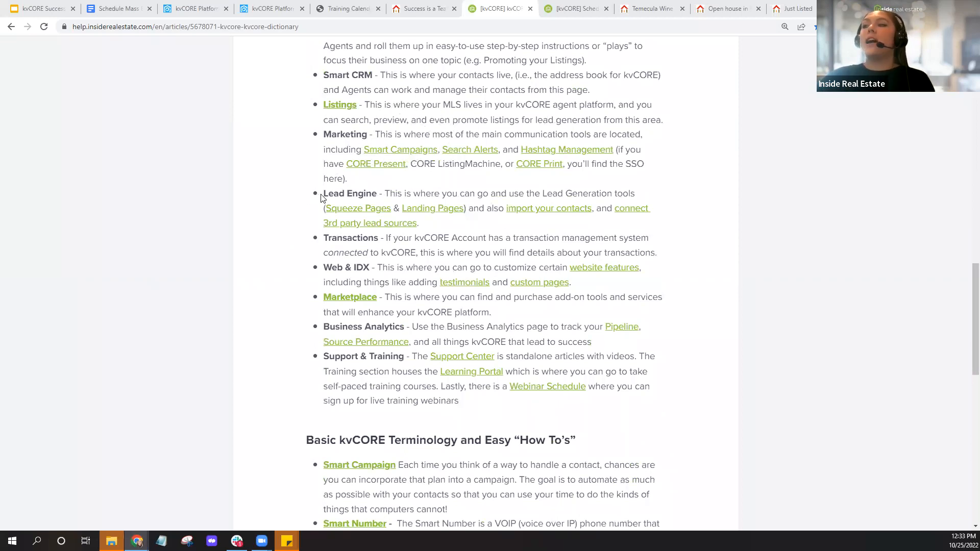
left_click_drag(322, 197, 390, 196)
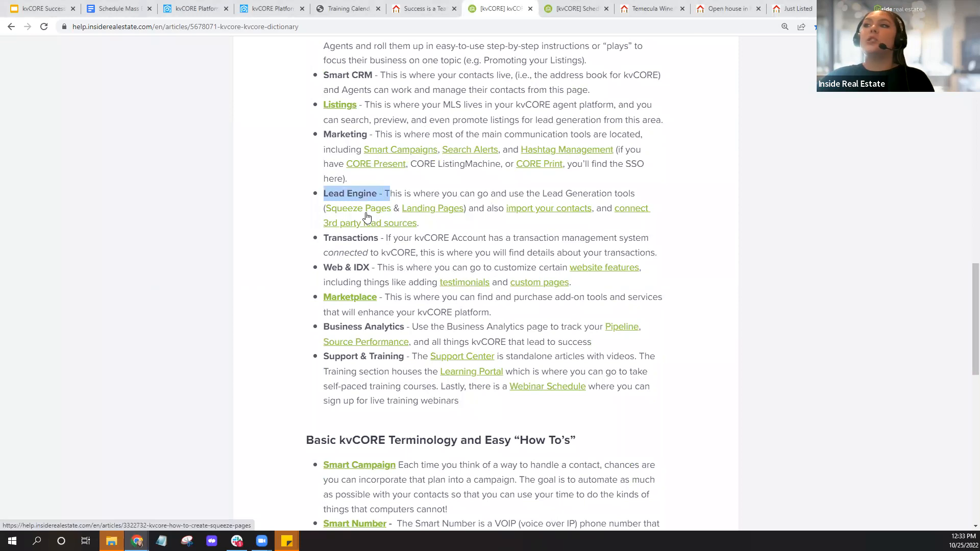
key("ctrl")
key("ctrl")
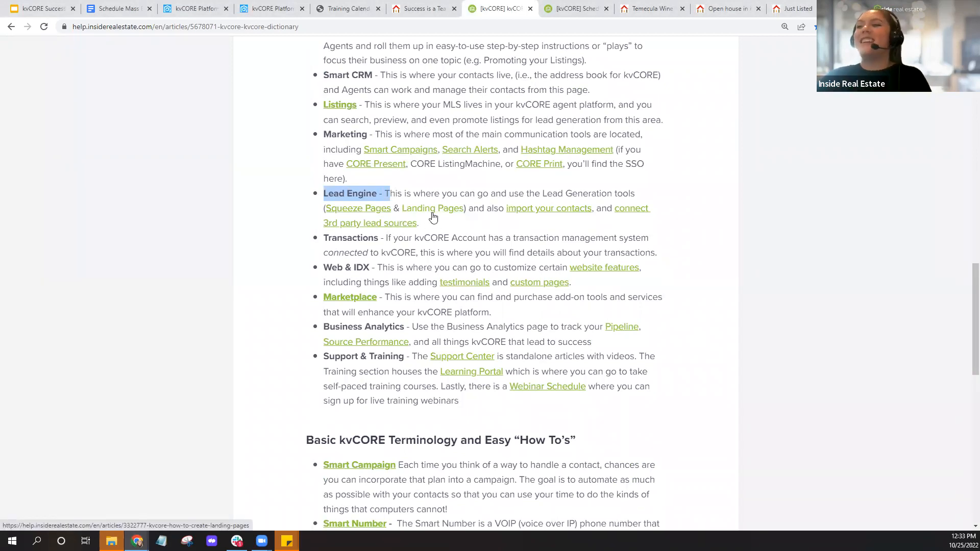
scroll(433, 216, "down", 2)
scroll(433, 216, "up", 3)
scroll(327, 255, "down", 5)
scroll(326, 255, "up", 6)
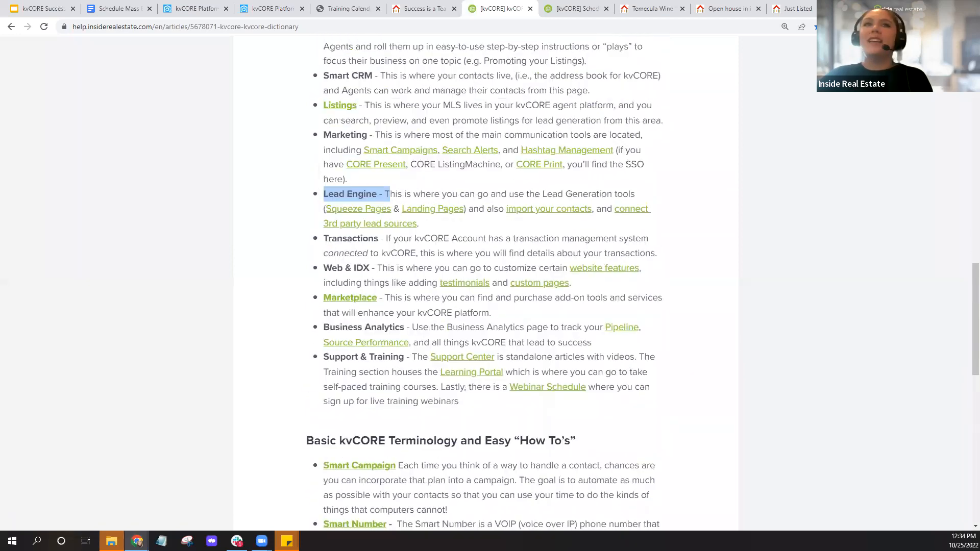